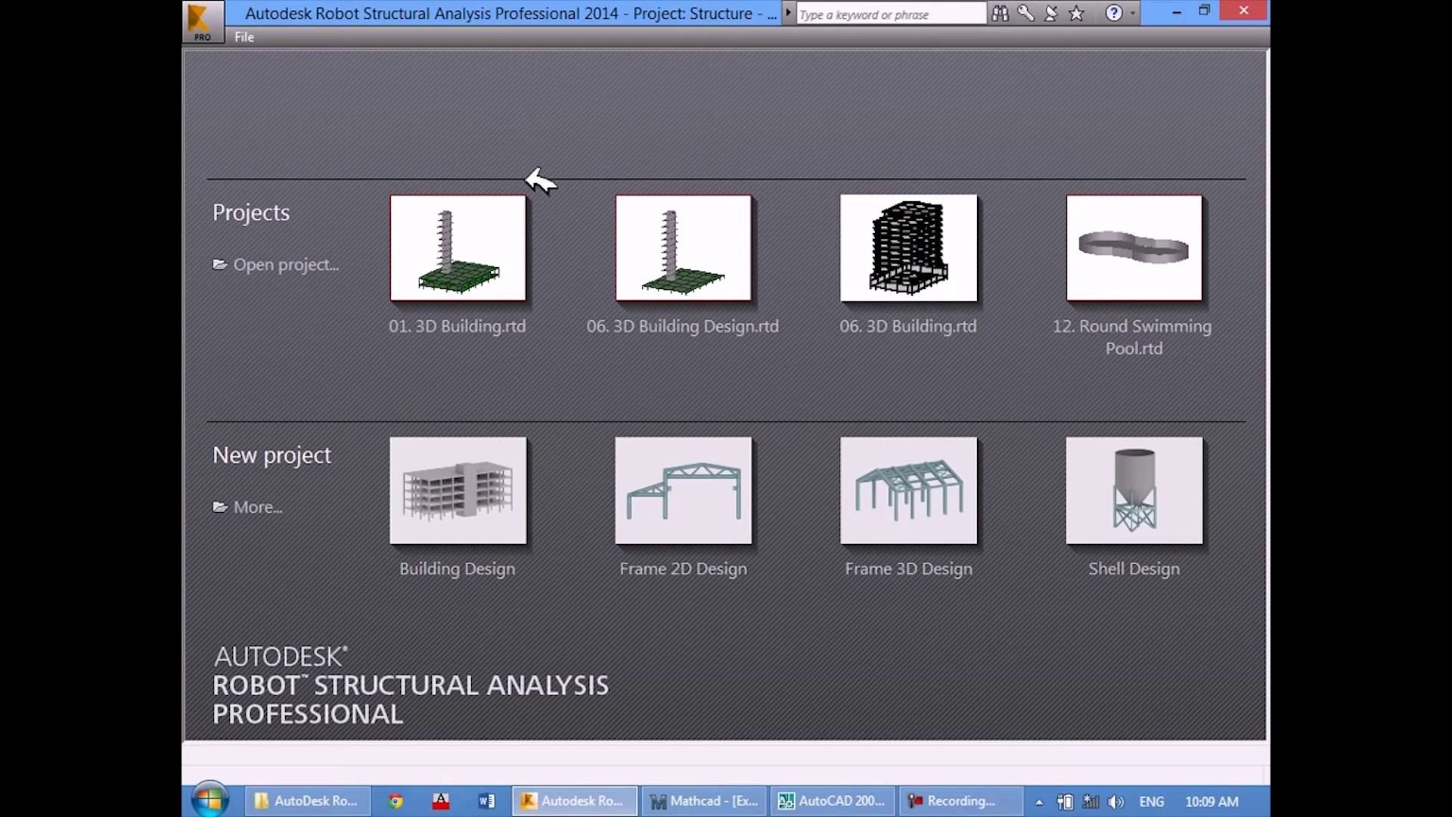
Bring the AutoCAD apartment building drawing to the front.
{"action": "left_click", "coordinate": [847, 794]}
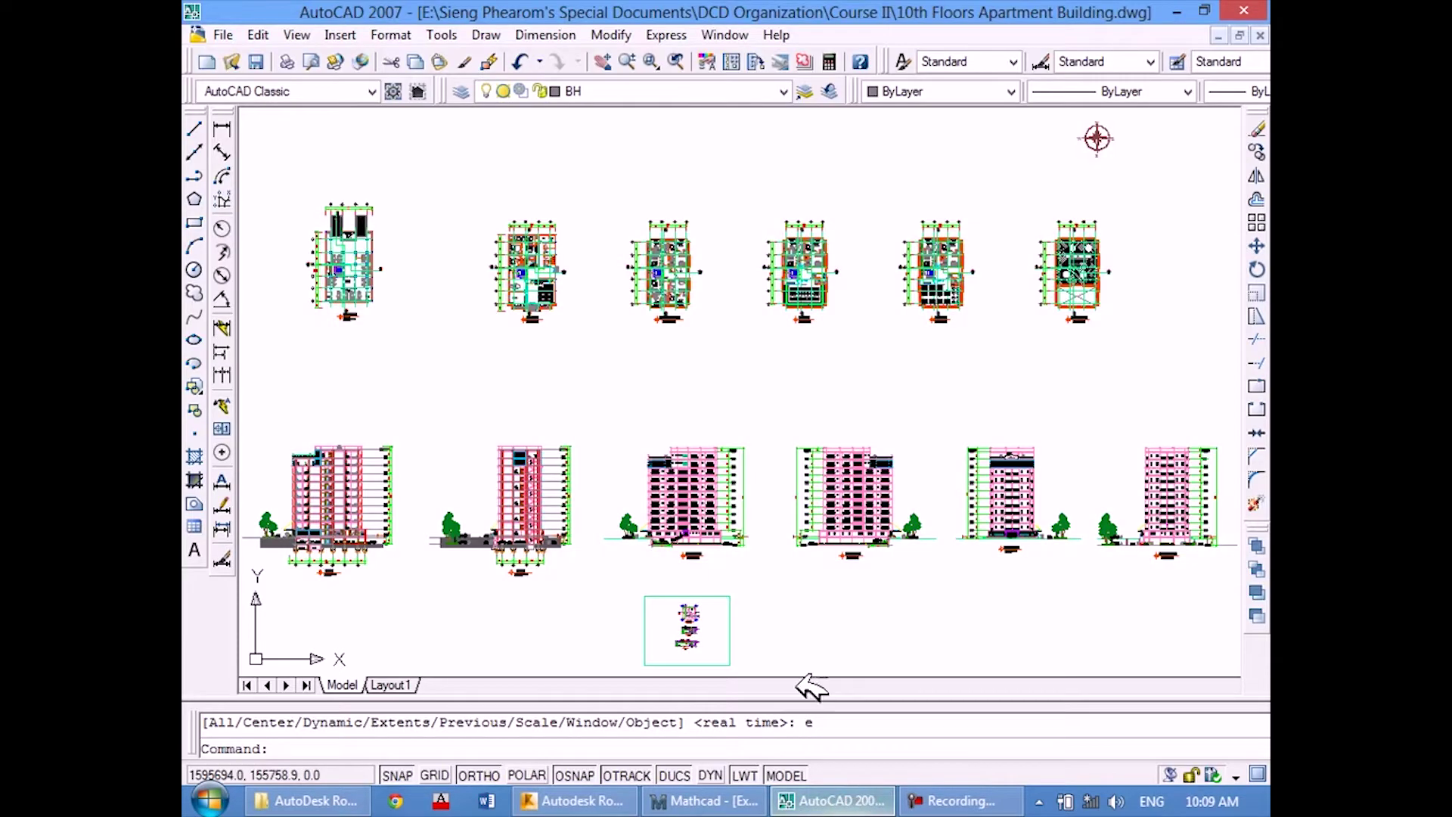
{"action": "left_click", "coordinate": [829, 363]}
{"action": "left_click", "coordinate": [720, 386]}
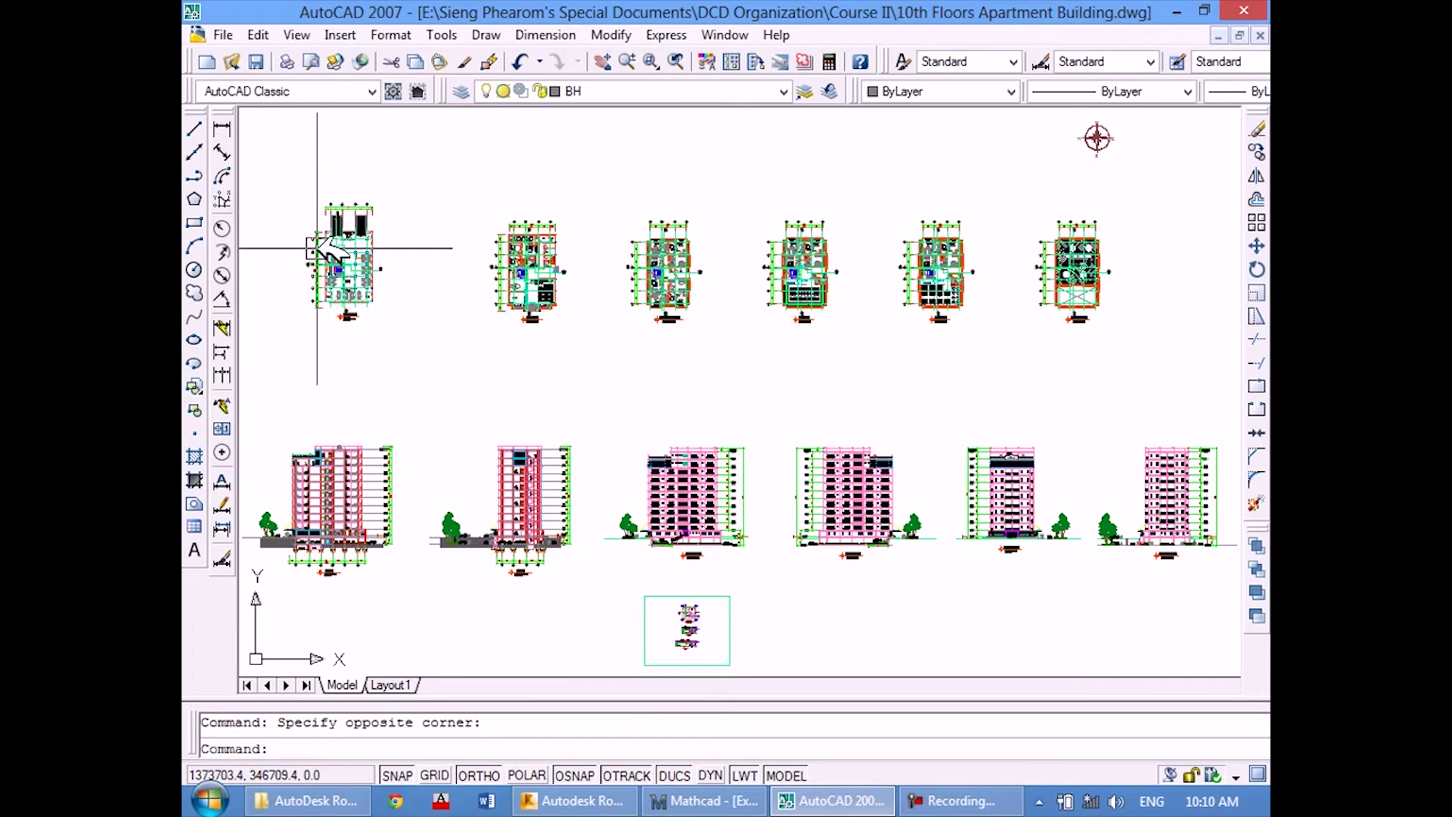
Zoom in on the first elevation's floor level labels and ground floor.
{"action": "scroll", "coordinate": [344, 499], "scroll_direction": "up", "scroll_amount": 3}
{"action": "scroll", "coordinate": [428, 464], "scroll_direction": "up", "scroll_amount": 2}
{"action": "scroll", "coordinate": [558, 412], "scroll_direction": "up", "scroll_amount": 1}
{"action": "scroll", "coordinate": [647, 349], "scroll_direction": "up", "scroll_amount": 1}
{"action": "scroll", "coordinate": [647, 349], "scroll_direction": "up", "scroll_amount": 1}
{"action": "scroll", "coordinate": [650, 356], "scroll_direction": "up", "scroll_amount": 1}
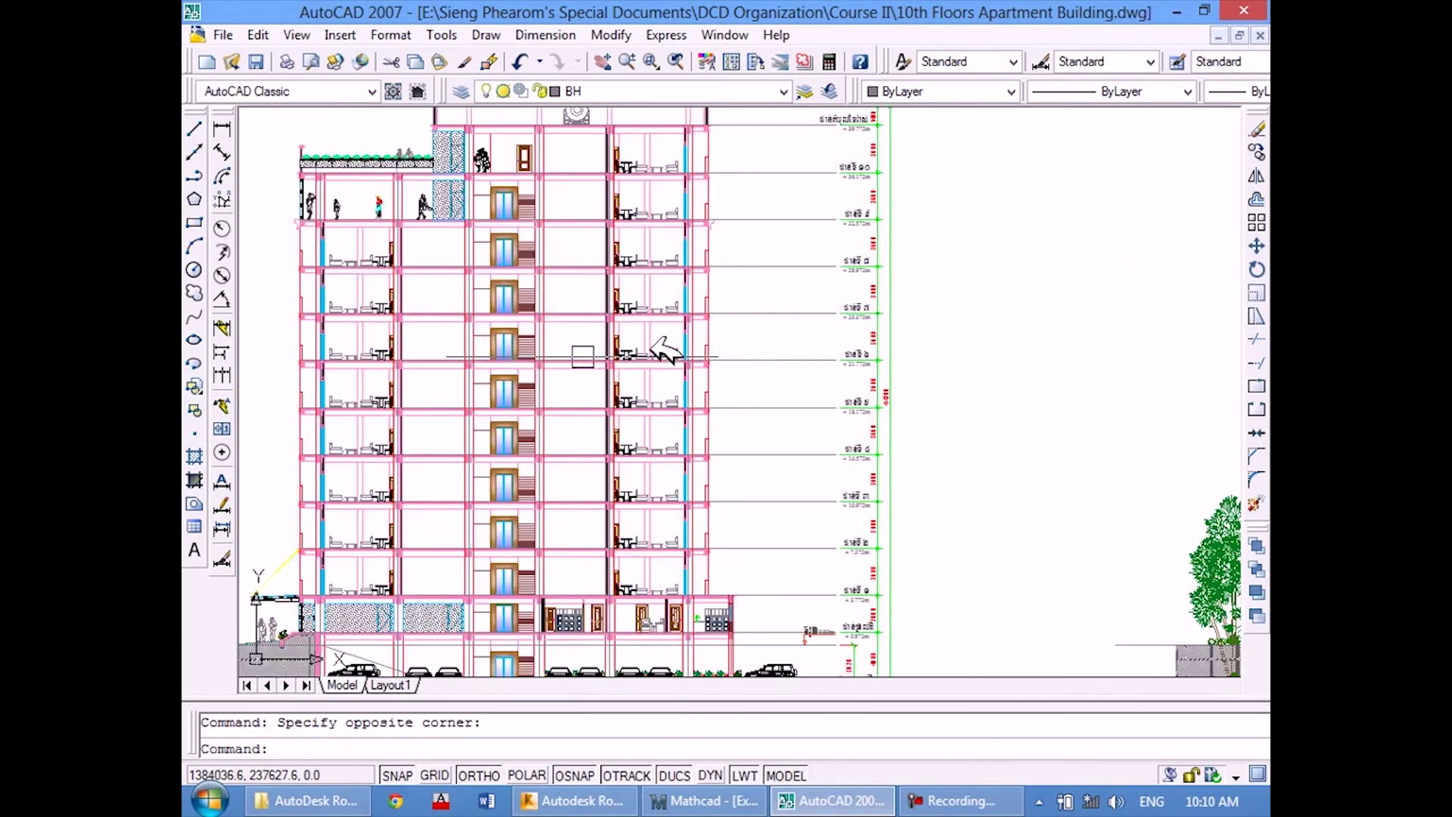
{"action": "scroll", "coordinate": [749, 408], "scroll_direction": "up", "scroll_amount": 1}
{"action": "scroll", "coordinate": [824, 239], "scroll_direction": "up", "scroll_amount": 1}
{"action": "scroll", "coordinate": [778, 269], "scroll_direction": "up", "scroll_amount": 1}
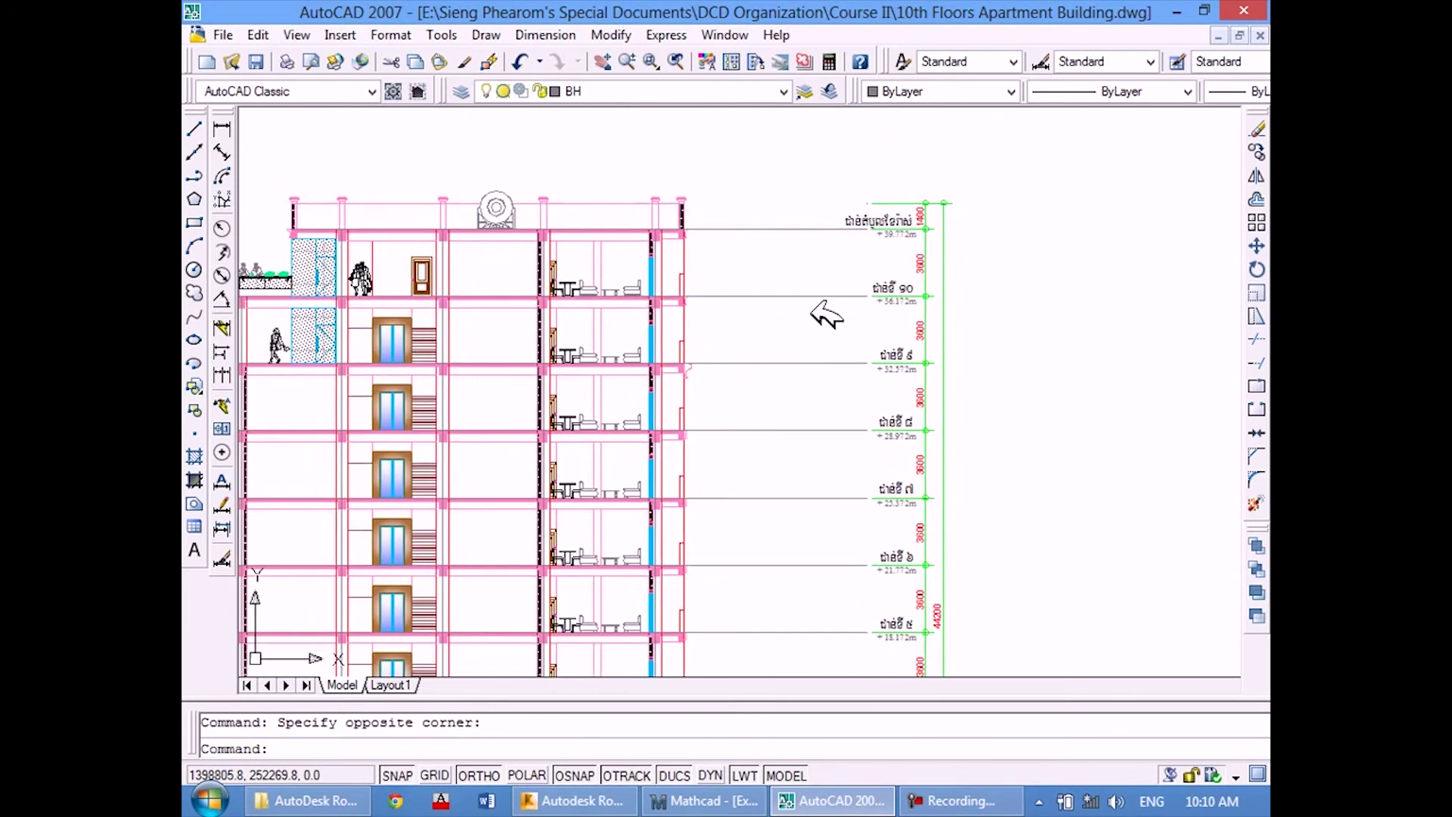
{"action": "scroll", "coordinate": [827, 311], "scroll_direction": "up", "scroll_amount": 2}
Adjust the zoom, then zoom back out until the building elevations fill the view.
{"action": "scroll", "coordinate": [847, 261], "scroll_direction": "down", "scroll_amount": 2}
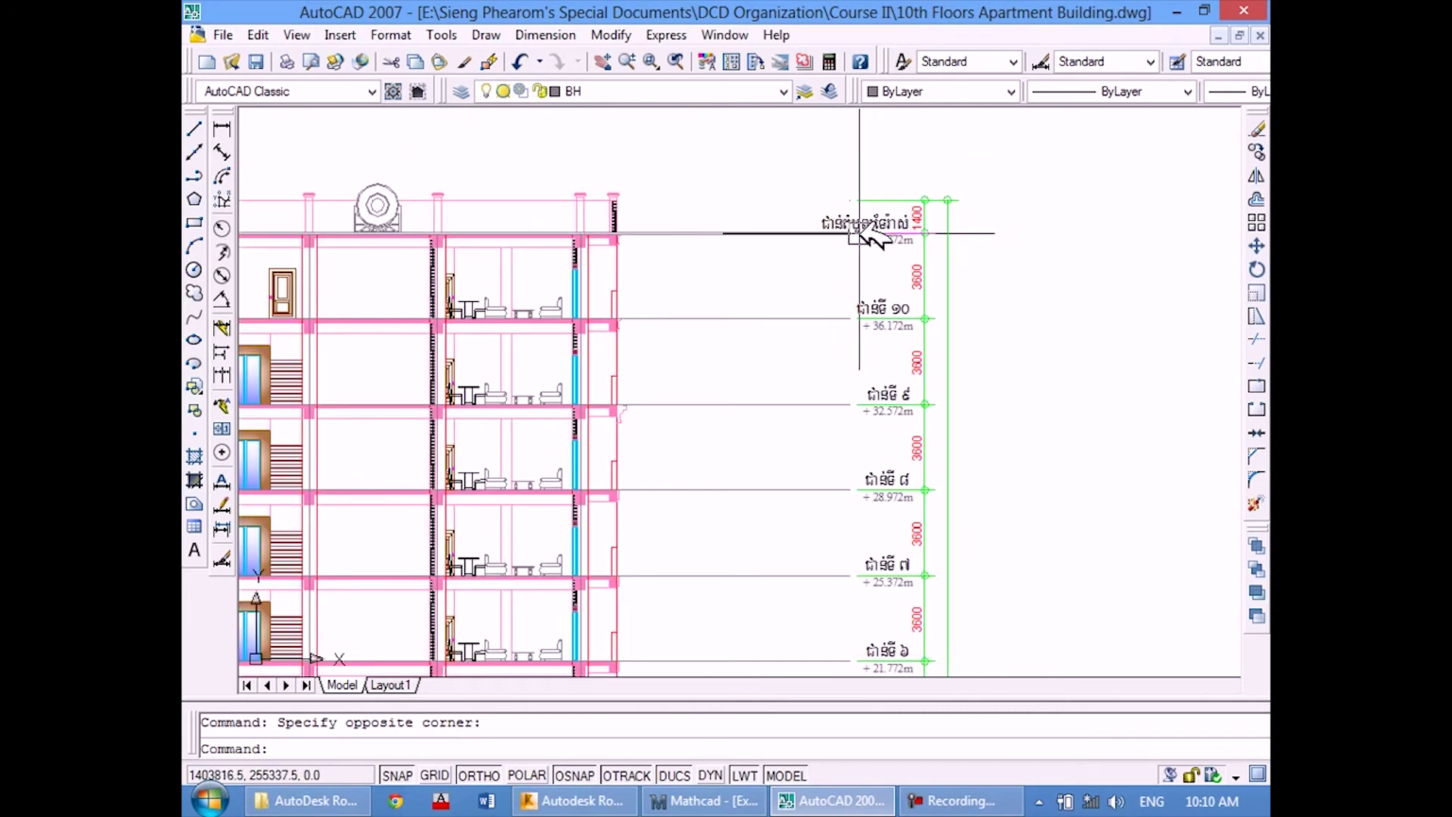
{"action": "scroll", "coordinate": [851, 224], "scroll_direction": "down", "scroll_amount": 2}
{"action": "scroll", "coordinate": [882, 416], "scroll_direction": "down", "scroll_amount": 2}
{"action": "scroll", "coordinate": [851, 575], "scroll_direction": "up", "scroll_amount": 1}
{"action": "scroll", "coordinate": [849, 560], "scroll_direction": "up", "scroll_amount": 2}
{"action": "scroll", "coordinate": [825, 571], "scroll_direction": "up", "scroll_amount": 2}
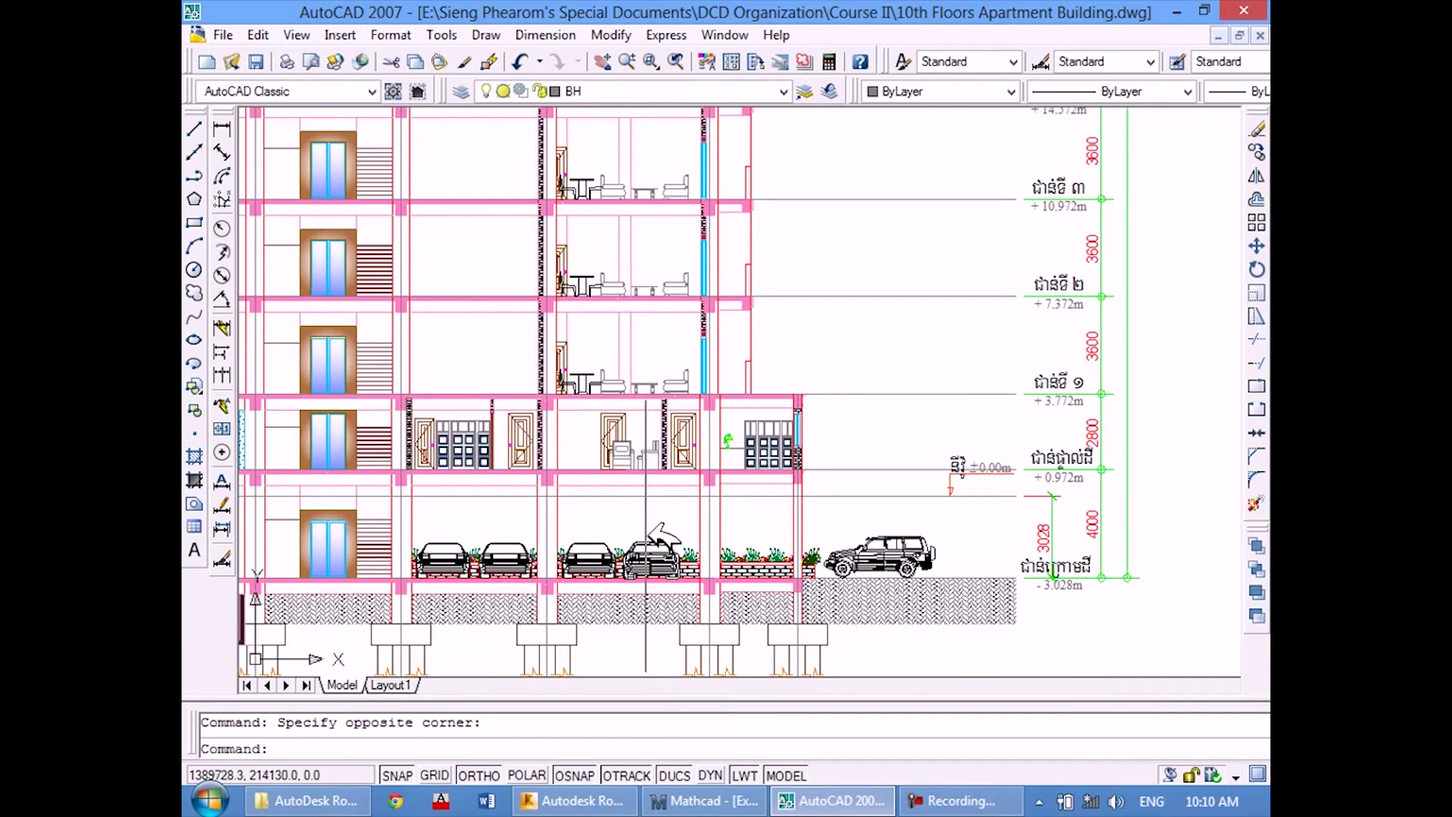
{"action": "scroll", "coordinate": [649, 545], "scroll_direction": "down", "scroll_amount": 2}
{"action": "scroll", "coordinate": [649, 491], "scroll_direction": "down", "scroll_amount": 2}
{"action": "scroll", "coordinate": [652, 378], "scroll_direction": "down", "scroll_amount": 2}
{"action": "scroll", "coordinate": [654, 280], "scroll_direction": "down", "scroll_amount": 1}
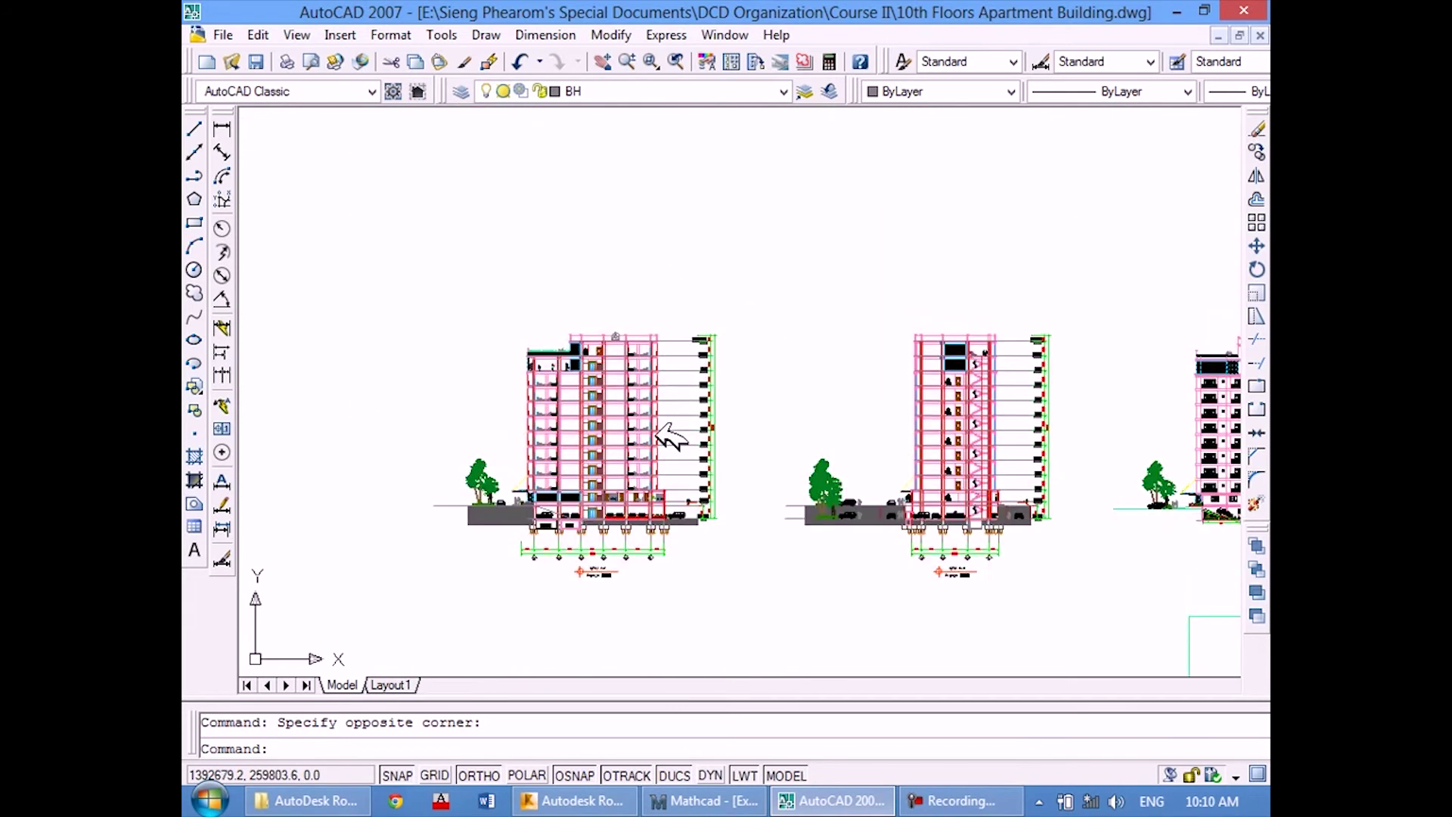
Pan up to the floor plans and frame the whole parking plan with its title.
{"action": "middle_click_drag", "start_coordinate": [665, 431], "coordinate": [659, 556]}
{"action": "scroll", "coordinate": [628, 186], "scroll_direction": "up", "scroll_amount": 3}
{"action": "scroll", "coordinate": [628, 188], "scroll_direction": "up", "scroll_amount": 3}
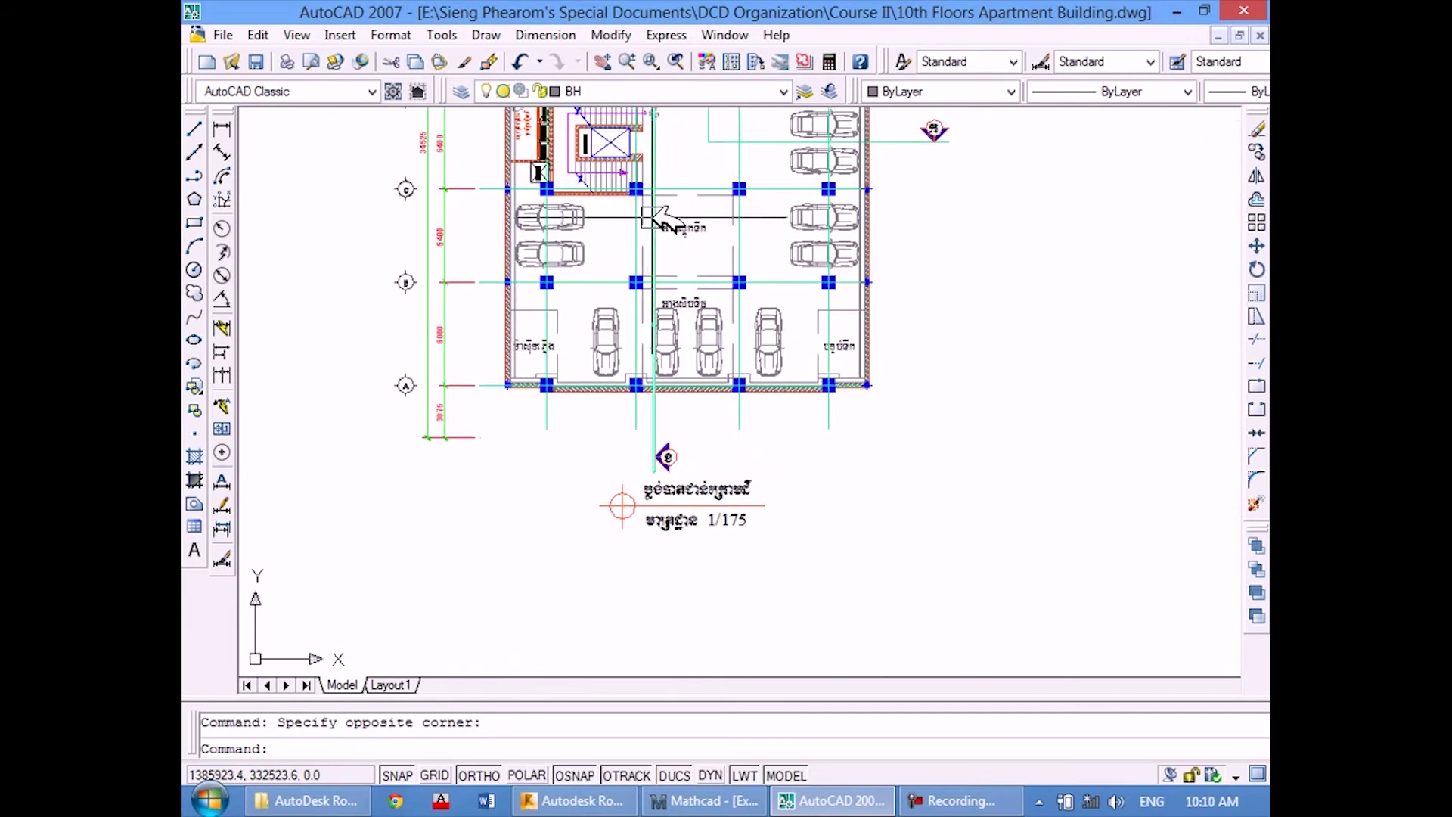
{"action": "middle_click_drag", "start_coordinate": [671, 233], "coordinate": [678, 363]}
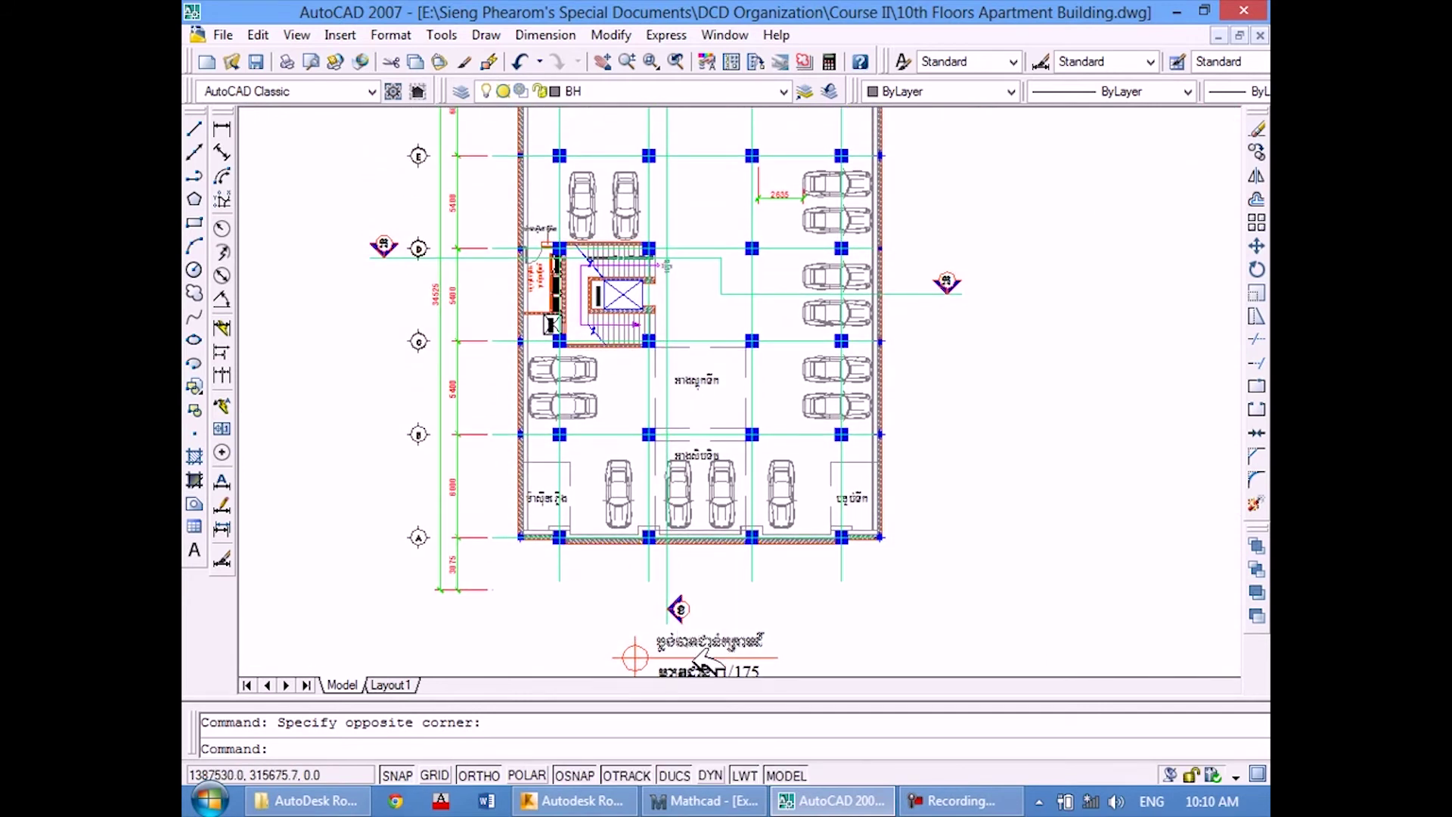
{"action": "scroll", "coordinate": [703, 643], "scroll_direction": "up", "scroll_amount": 3}
{"action": "scroll", "coordinate": [779, 378], "scroll_direction": "down", "scroll_amount": 2}
{"action": "scroll", "coordinate": [783, 415], "scroll_direction": "down", "scroll_amount": 2}
{"action": "scroll", "coordinate": [777, 411], "scroll_direction": "down", "scroll_amount": 2}
Zoom into the parking plan's top stair towers to examine the stair core.
{"action": "mouse_move", "coordinate": [749, 409]}
{"action": "middle_mouse_down"}
{"action": "mouse_move", "coordinate": [690, 484]}
{"action": "mouse_move", "coordinate": [709, 418]}
{"action": "middle_mouse_up"}
{"action": "scroll", "coordinate": [672, 475], "scroll_direction": "up", "scroll_amount": 1}
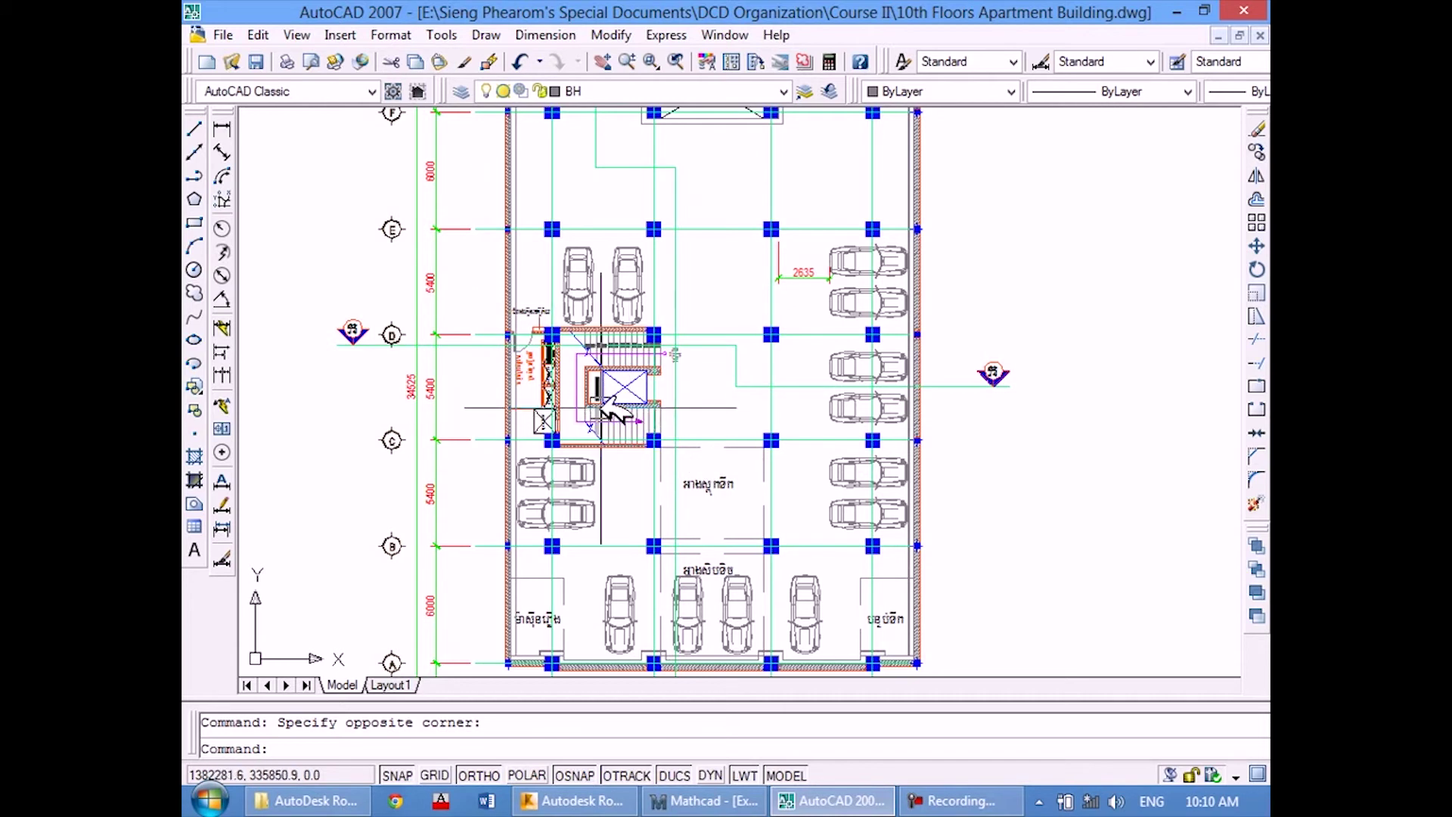
{"action": "scroll", "coordinate": [603, 405], "scroll_direction": "up", "scroll_amount": 1}
{"action": "scroll", "coordinate": [605, 393], "scroll_direction": "up", "scroll_amount": 2}
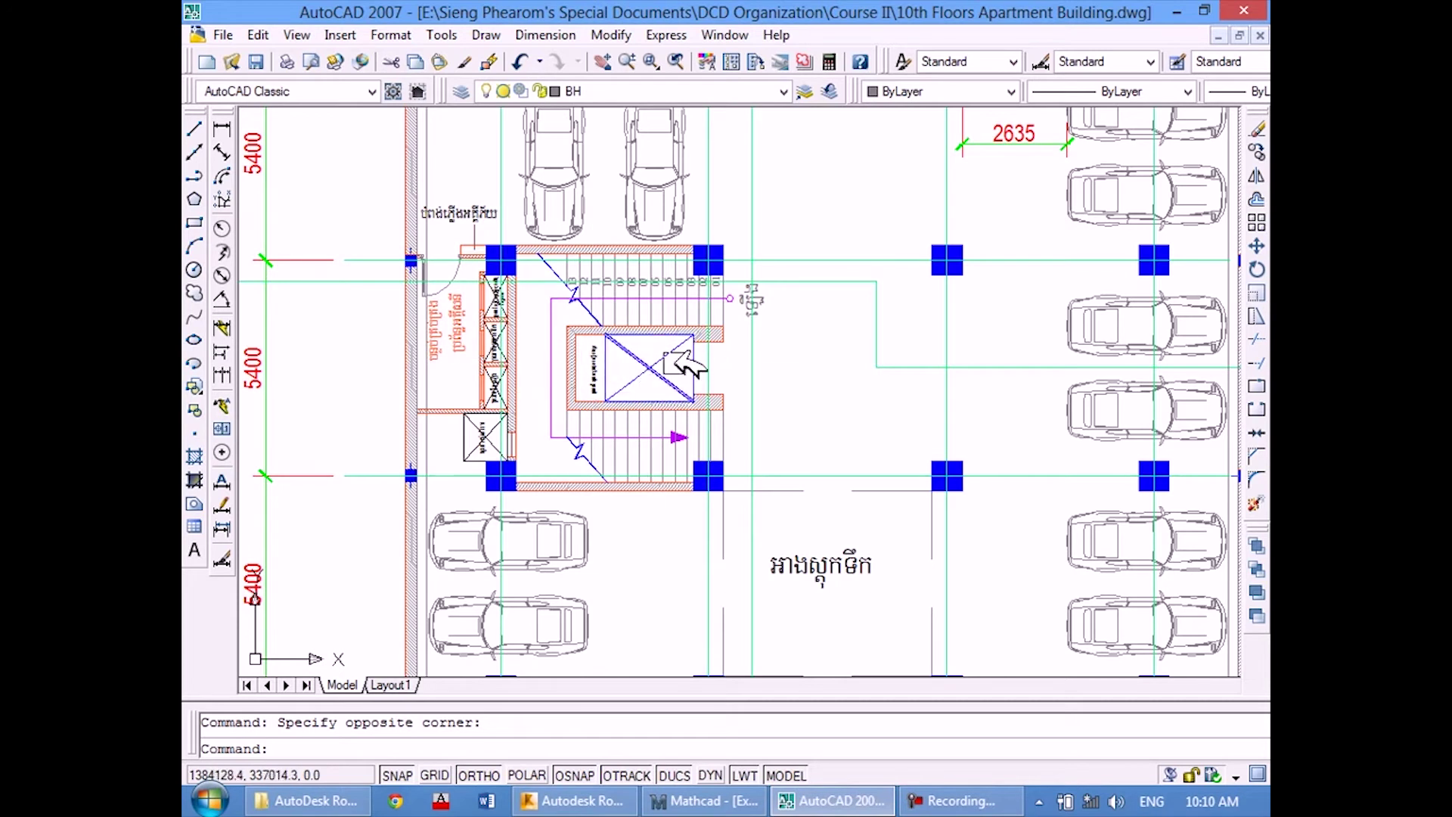
{"action": "scroll", "coordinate": [681, 354], "scroll_direction": "up", "scroll_amount": 1}
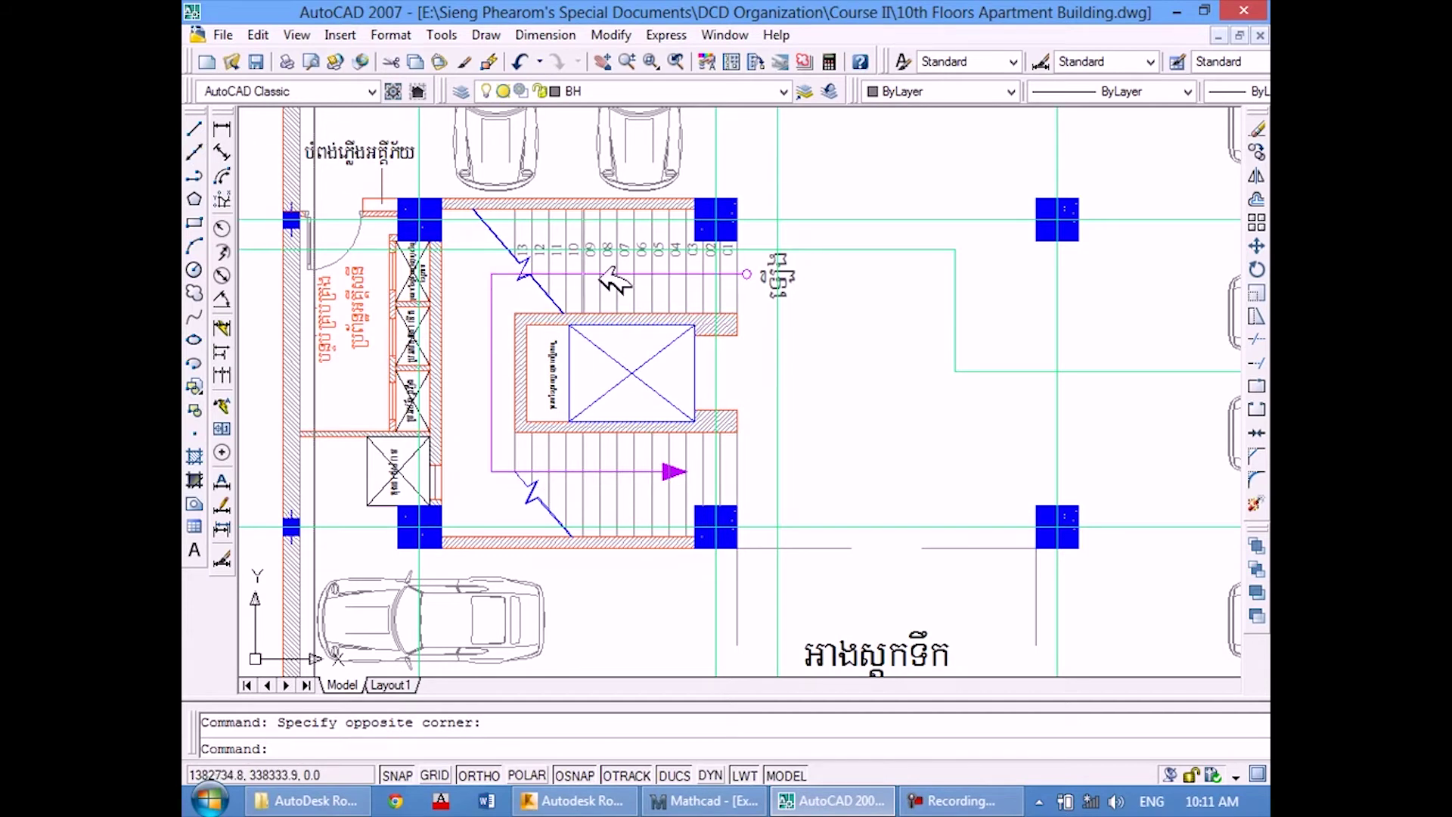
{"action": "scroll", "coordinate": [757, 303], "scroll_direction": "down", "scroll_amount": 1}
{"action": "scroll", "coordinate": [701, 302], "scroll_direction": "down", "scroll_amount": 4}
{"action": "scroll", "coordinate": [681, 298], "scroll_direction": "down", "scroll_amount": 3}
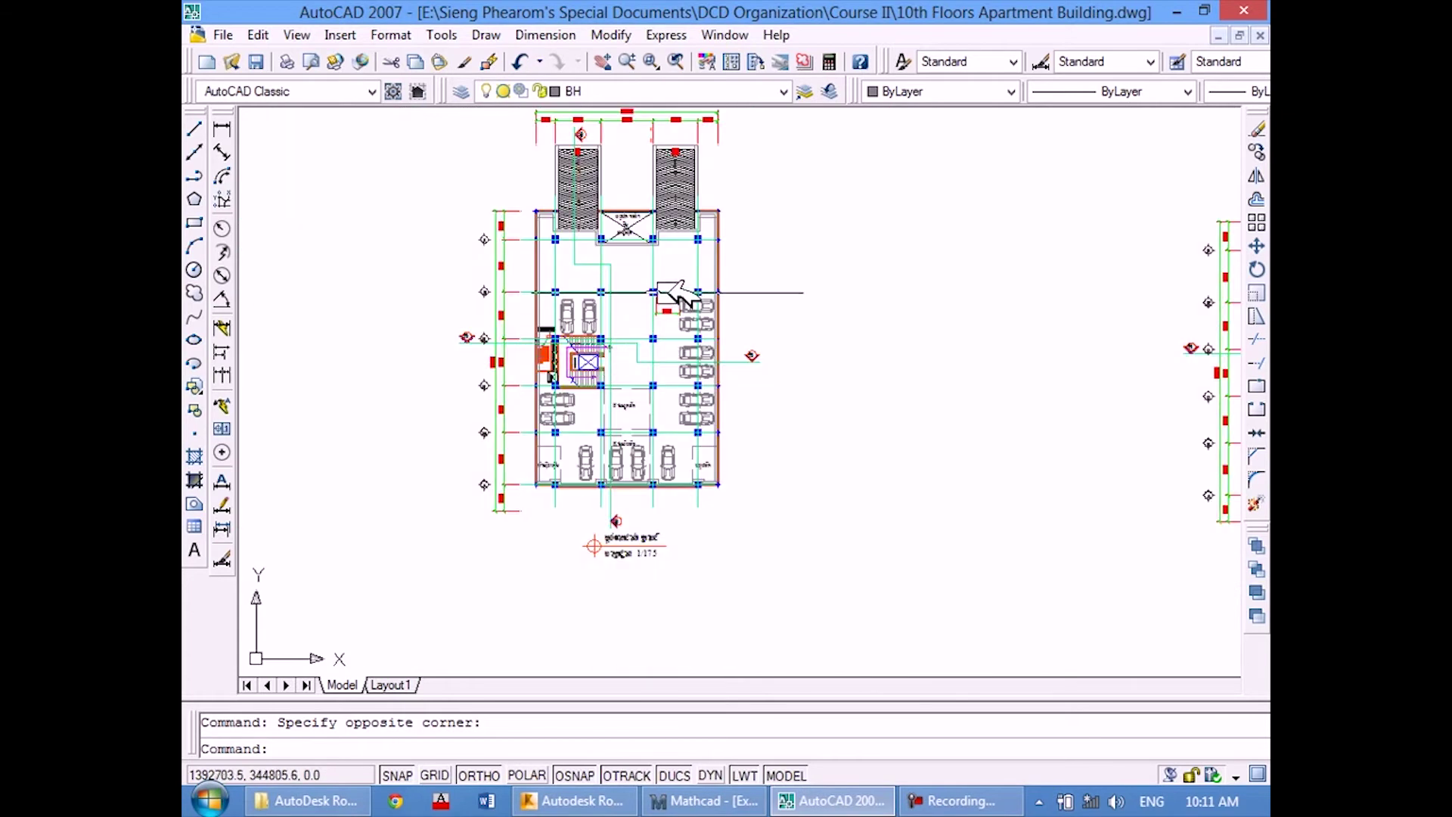
{"action": "scroll", "coordinate": [679, 295], "scroll_direction": "up", "scroll_amount": 2}
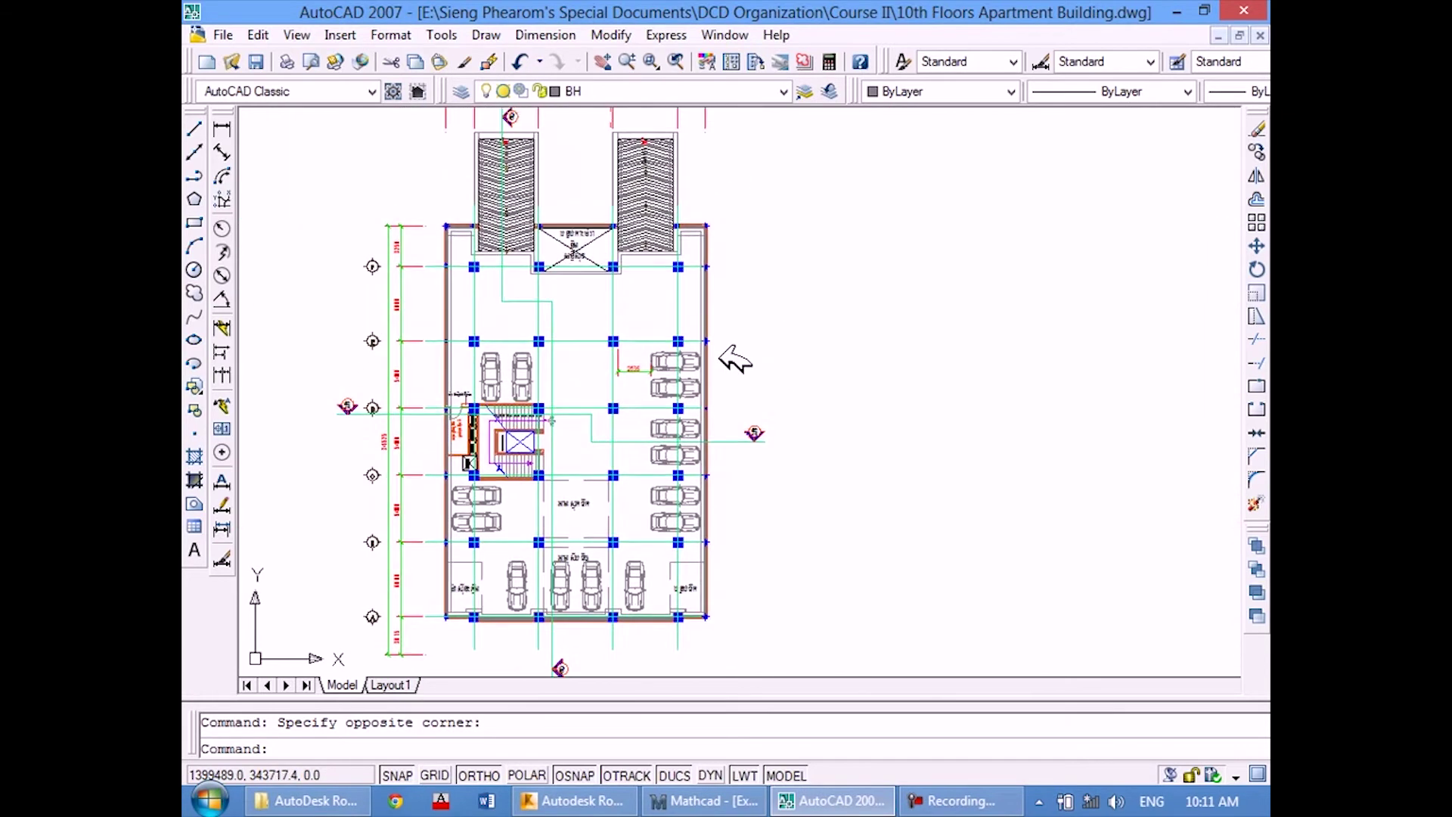
{"action": "scroll", "coordinate": [740, 363], "scroll_direction": "up", "scroll_amount": 3}
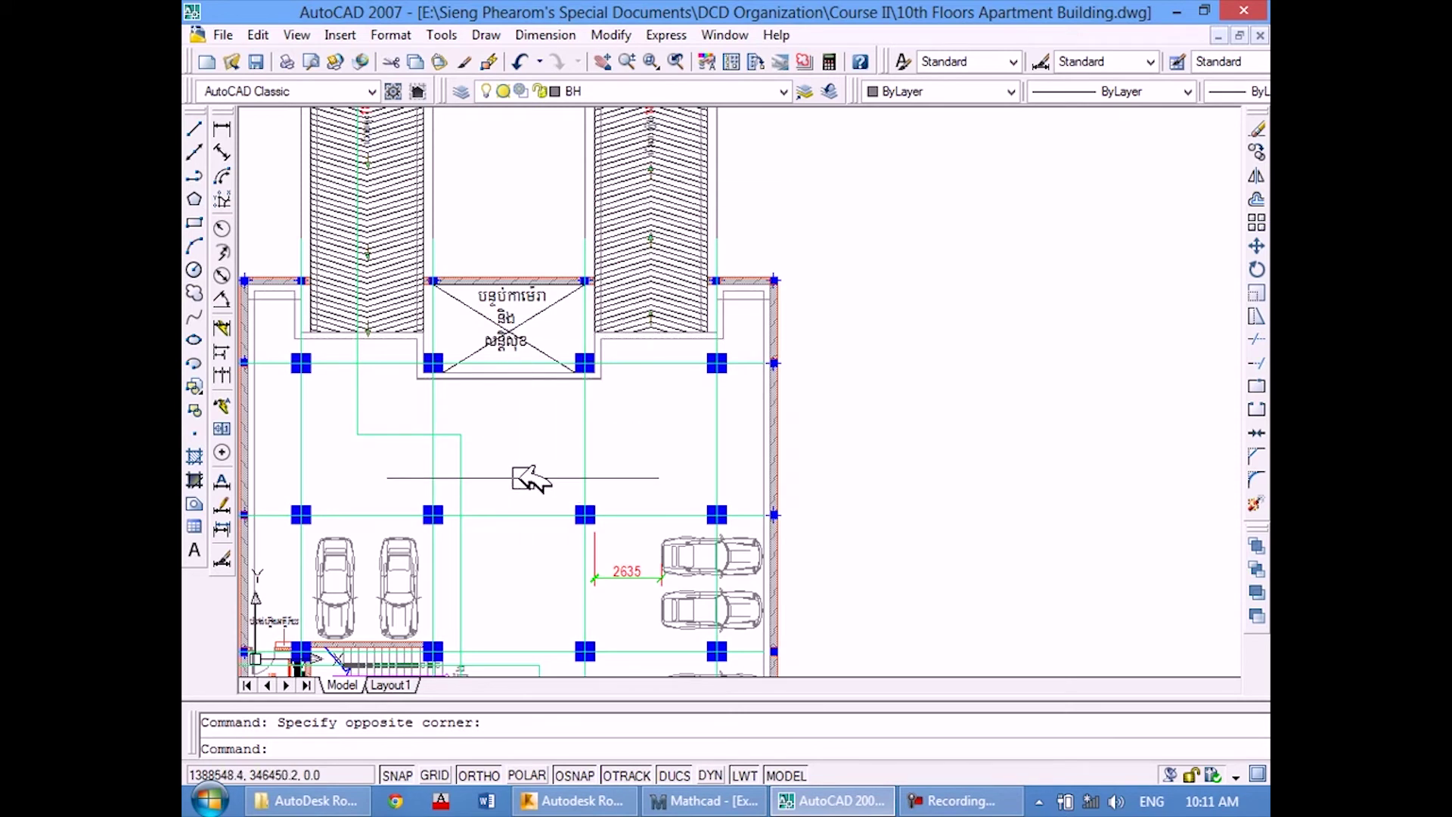
{"action": "scroll", "coordinate": [478, 337], "scroll_direction": "up", "scroll_amount": 2}
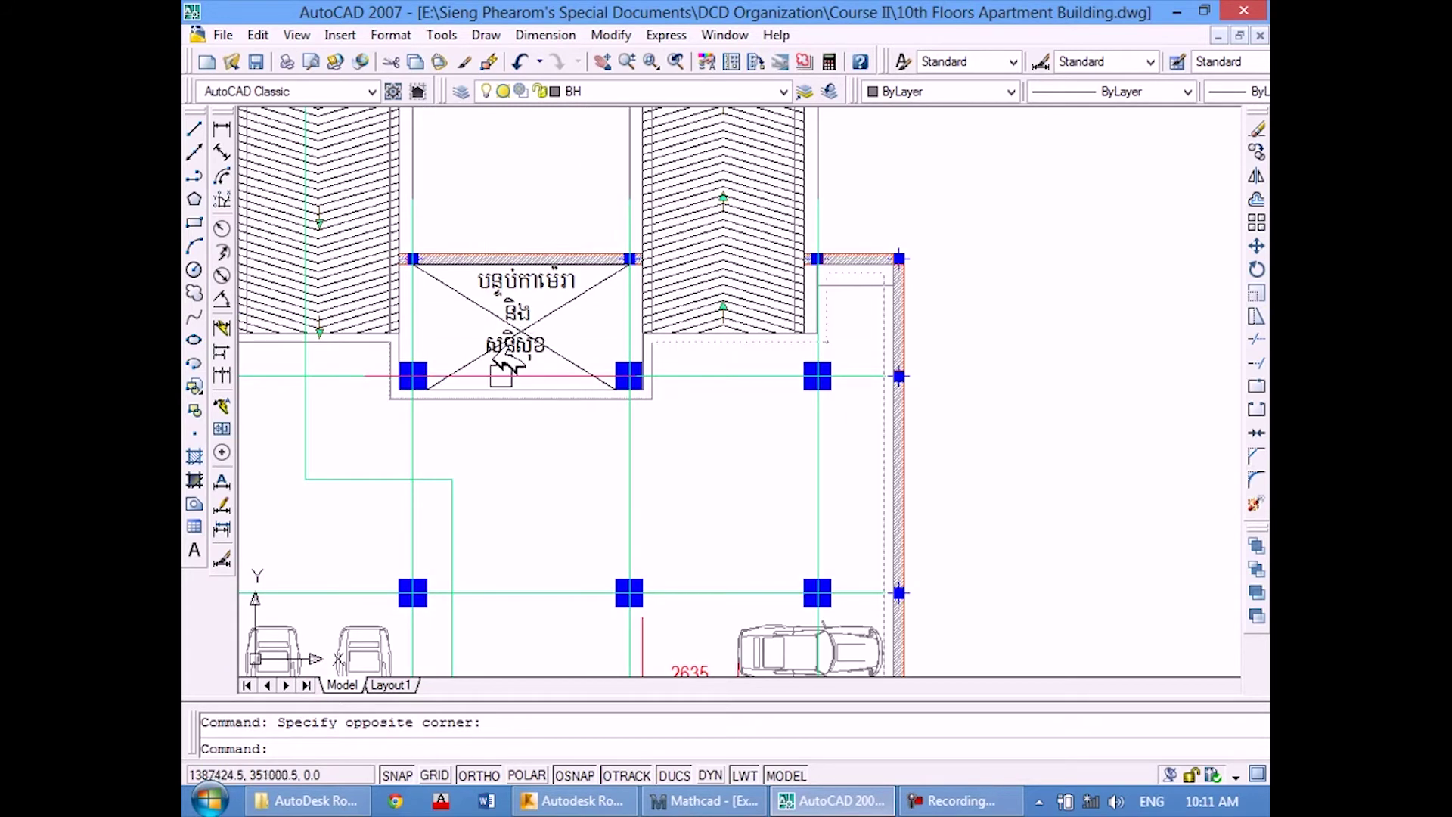
Zoom out and centre the next floor plan with apartments and lobby.
{"action": "scroll", "coordinate": [582, 375], "scroll_direction": "down", "scroll_amount": 3}
{"action": "scroll", "coordinate": [583, 375], "scroll_direction": "down", "scroll_amount": 2}
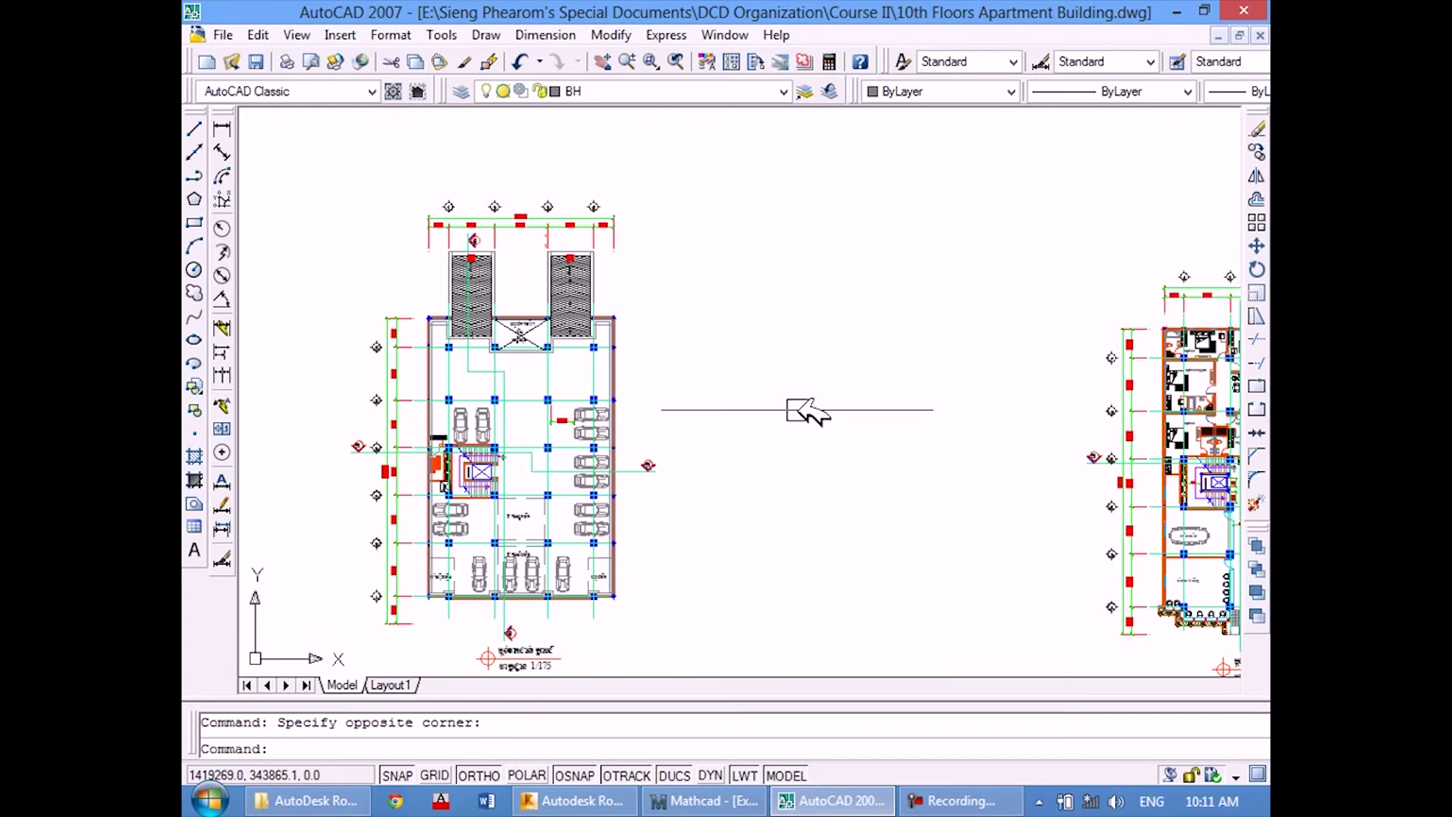
{"action": "middle_click_drag", "start_coordinate": [536, 367], "coordinate": [471, 356]}
Look over the plan's lower part, title and the stair and elevator core.
{"action": "scroll", "coordinate": [656, 332], "scroll_direction": "up", "scroll_amount": 3}
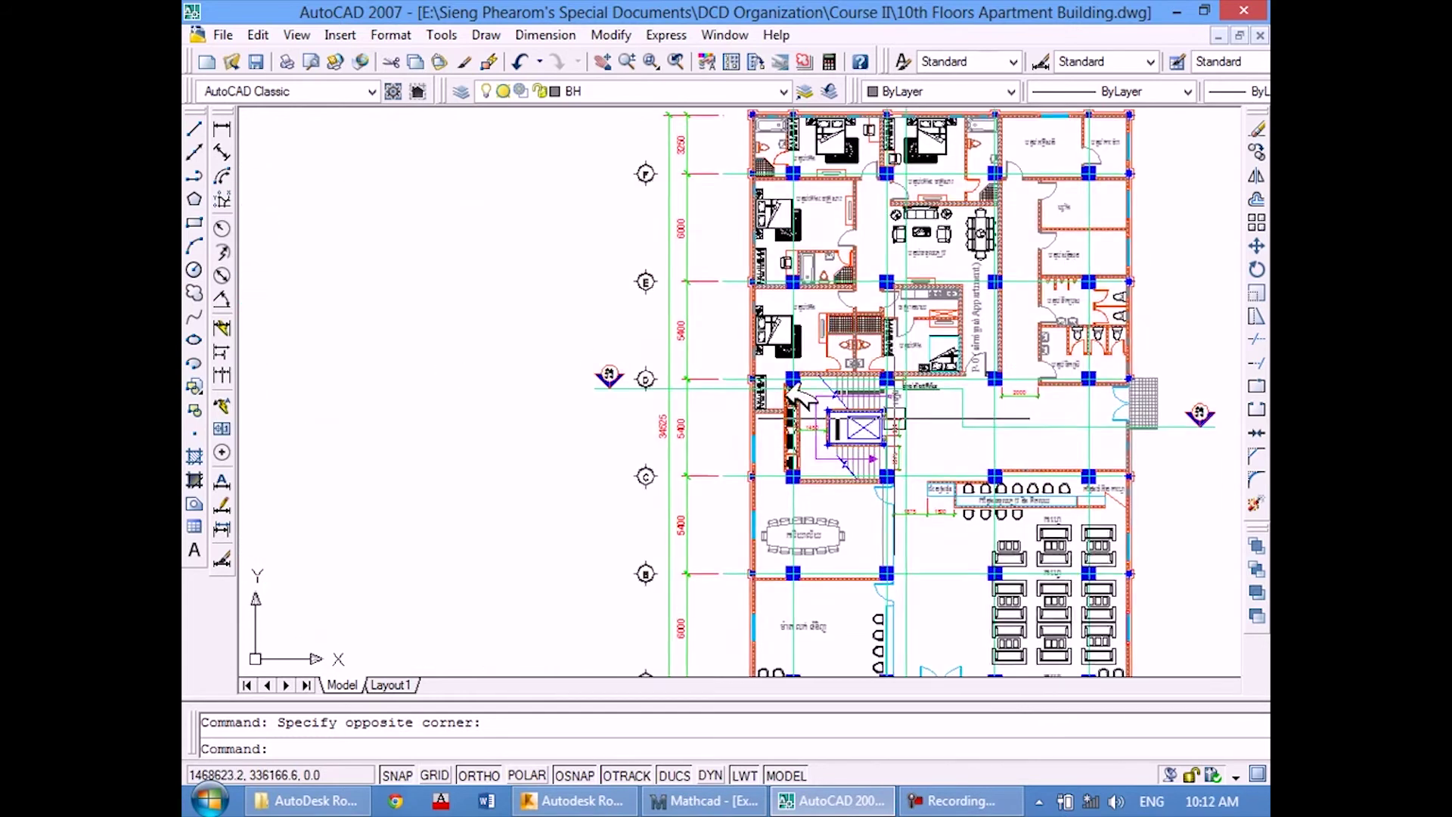
{"action": "middle_click_drag", "start_coordinate": [665, 340], "coordinate": [666, 170]}
{"action": "scroll", "coordinate": [692, 549], "scroll_direction": "up", "scroll_amount": 2}
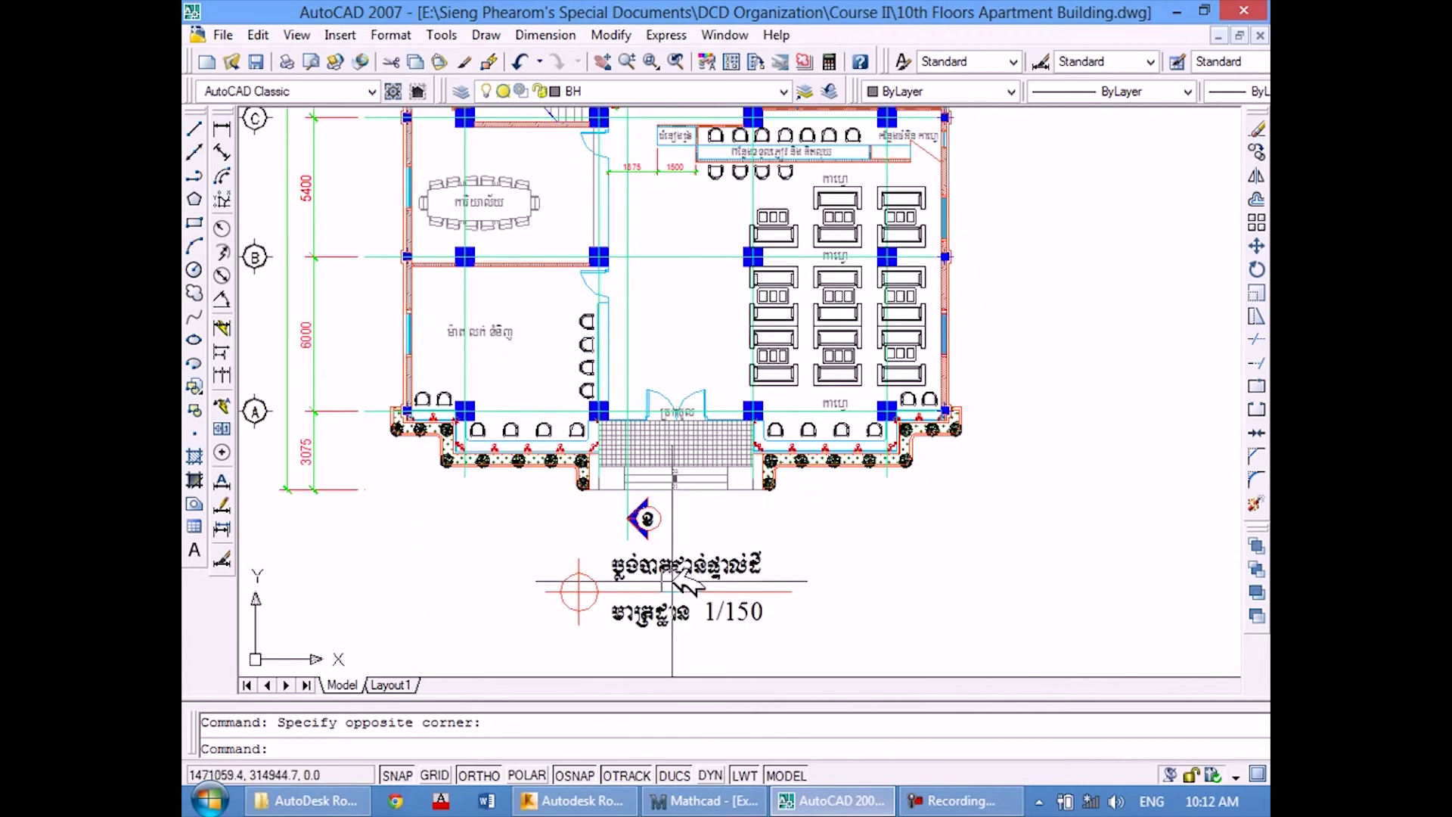
{"action": "middle_click_drag", "start_coordinate": [649, 332], "coordinate": [703, 504]}
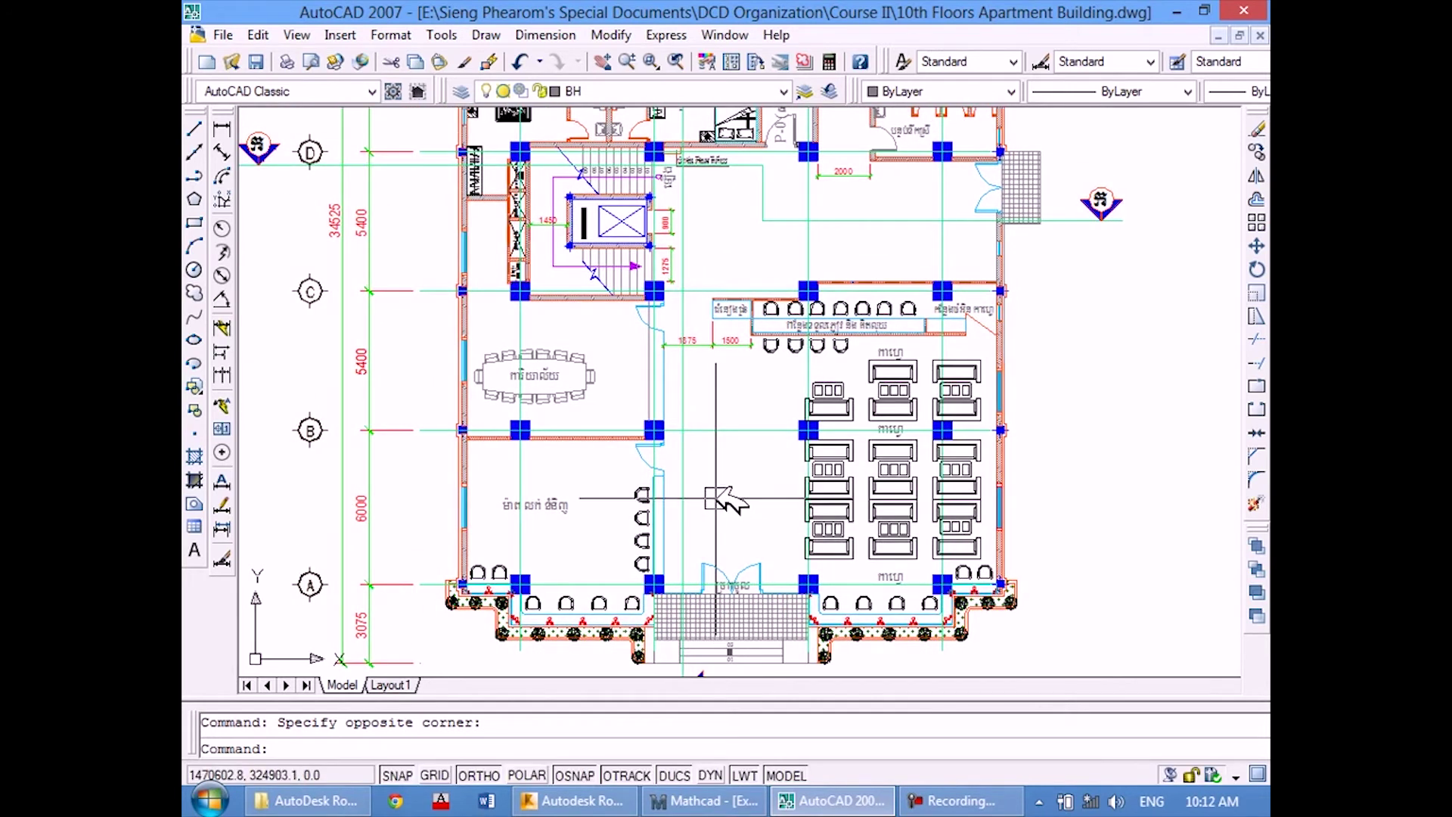
{"action": "scroll", "coordinate": [605, 512], "scroll_direction": "up", "scroll_amount": 2}
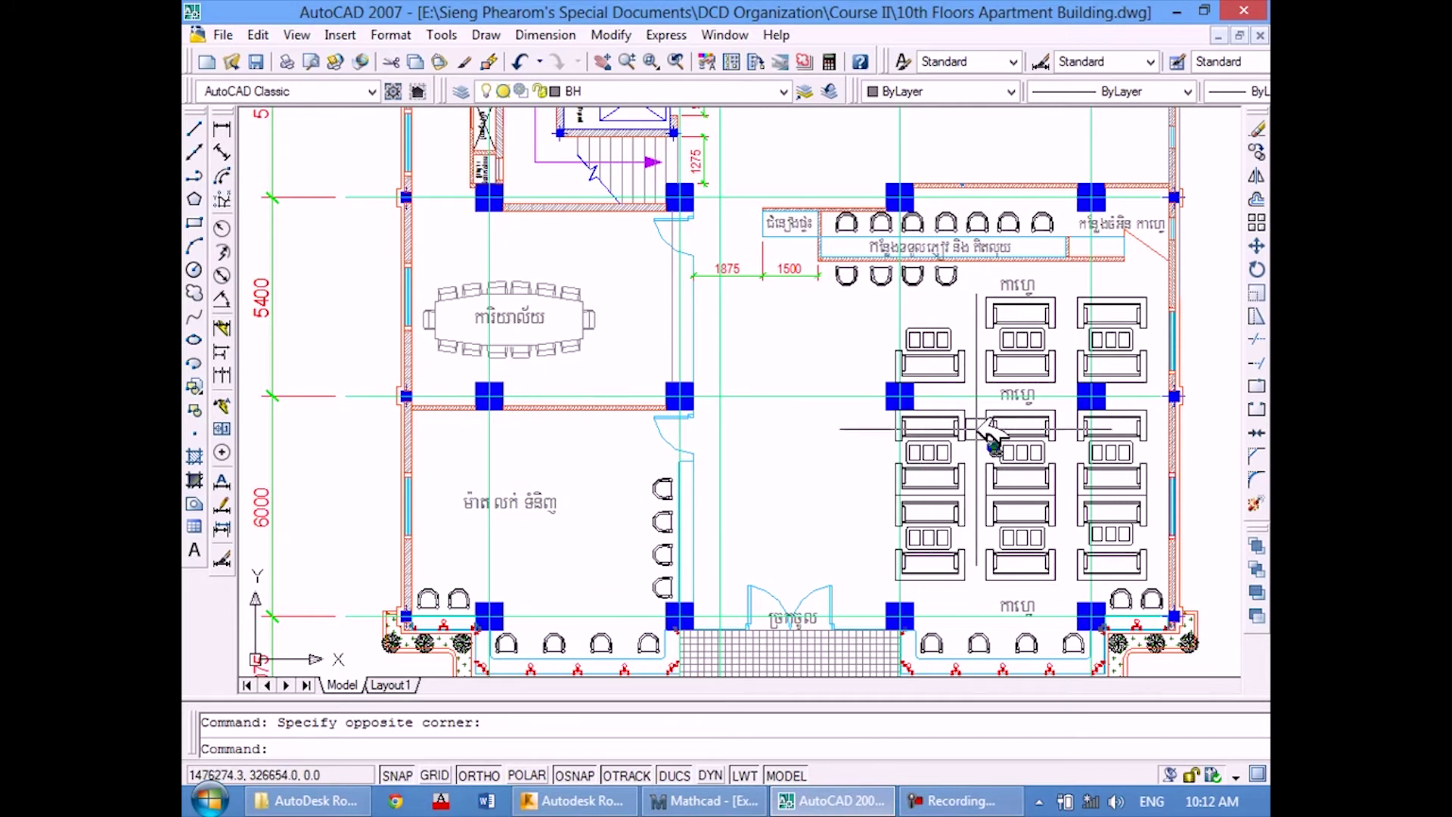
Review the stair and upper apartment rooms, bedrooms and toilets between grids C and F.
{"action": "middle_click_drag", "start_coordinate": [787, 286], "coordinate": [769, 447]}
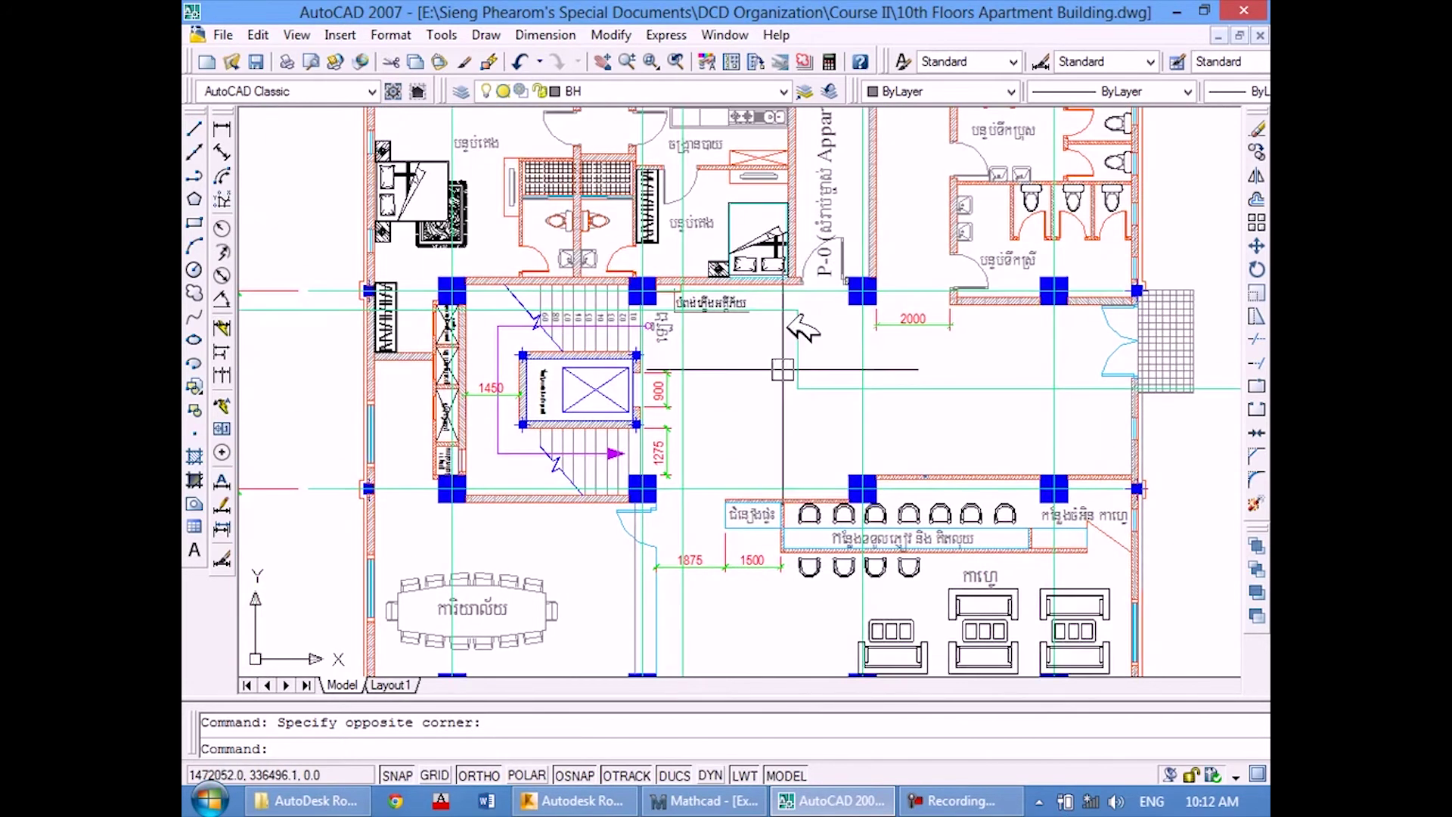
{"action": "mouse_move", "coordinate": [768, 285]}
{"action": "middle_mouse_down"}
{"action": "mouse_move", "coordinate": [782, 511]}
{"action": "mouse_move", "coordinate": [832, 379]}
{"action": "mouse_move", "coordinate": [830, 408]}
{"action": "middle_mouse_up"}
{"action": "scroll", "coordinate": [832, 363], "scroll_direction": "down", "scroll_amount": 2}
{"action": "scroll", "coordinate": [849, 345], "scroll_direction": "up", "scroll_amount": 2}
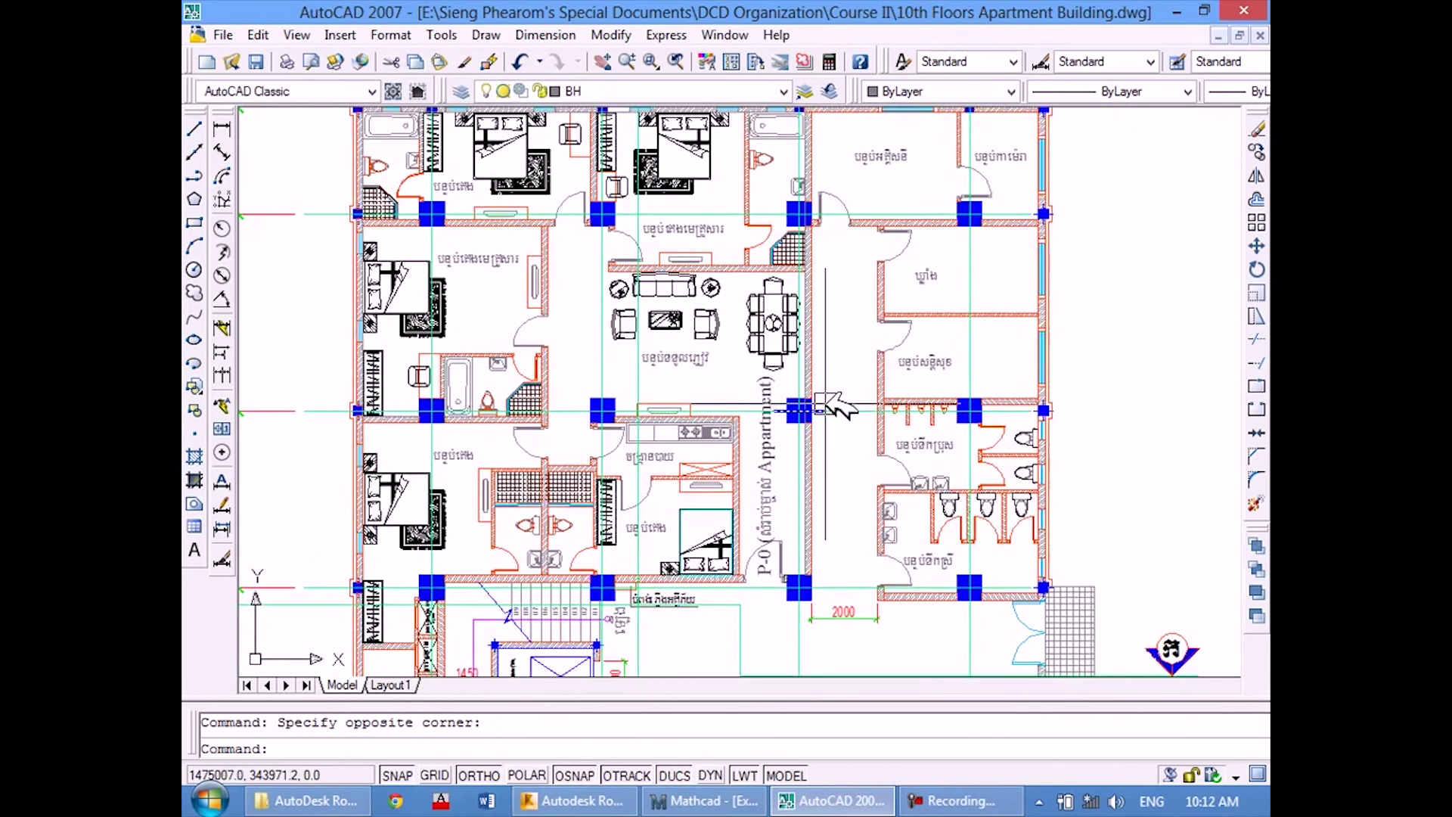
{"action": "scroll", "coordinate": [776, 545], "scroll_direction": "up", "scroll_amount": 2}
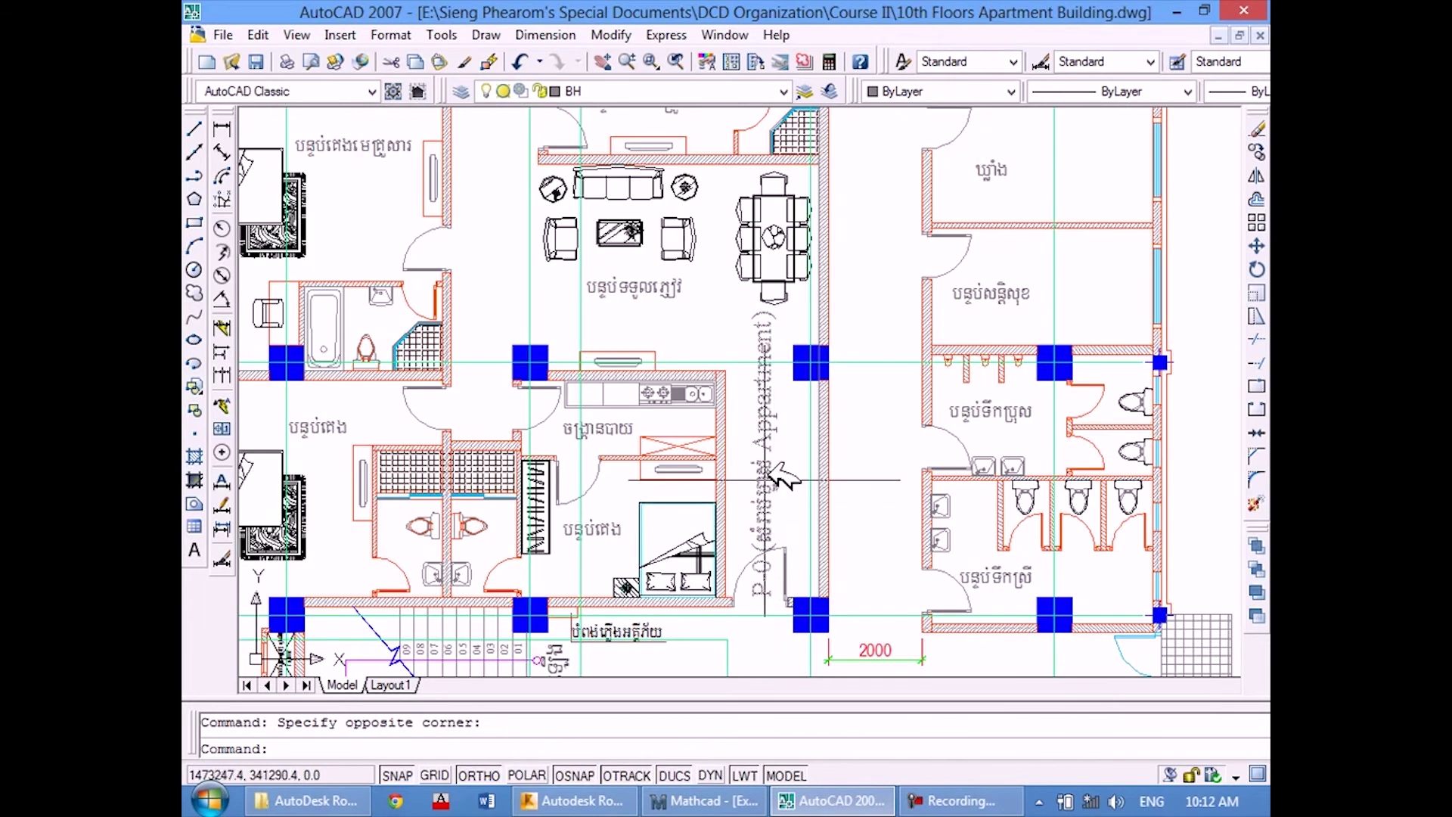
{"action": "scroll", "coordinate": [728, 413], "scroll_direction": "down", "scroll_amount": 5}
{"action": "scroll", "coordinate": [715, 337], "scroll_direction": "up", "scroll_amount": 2}
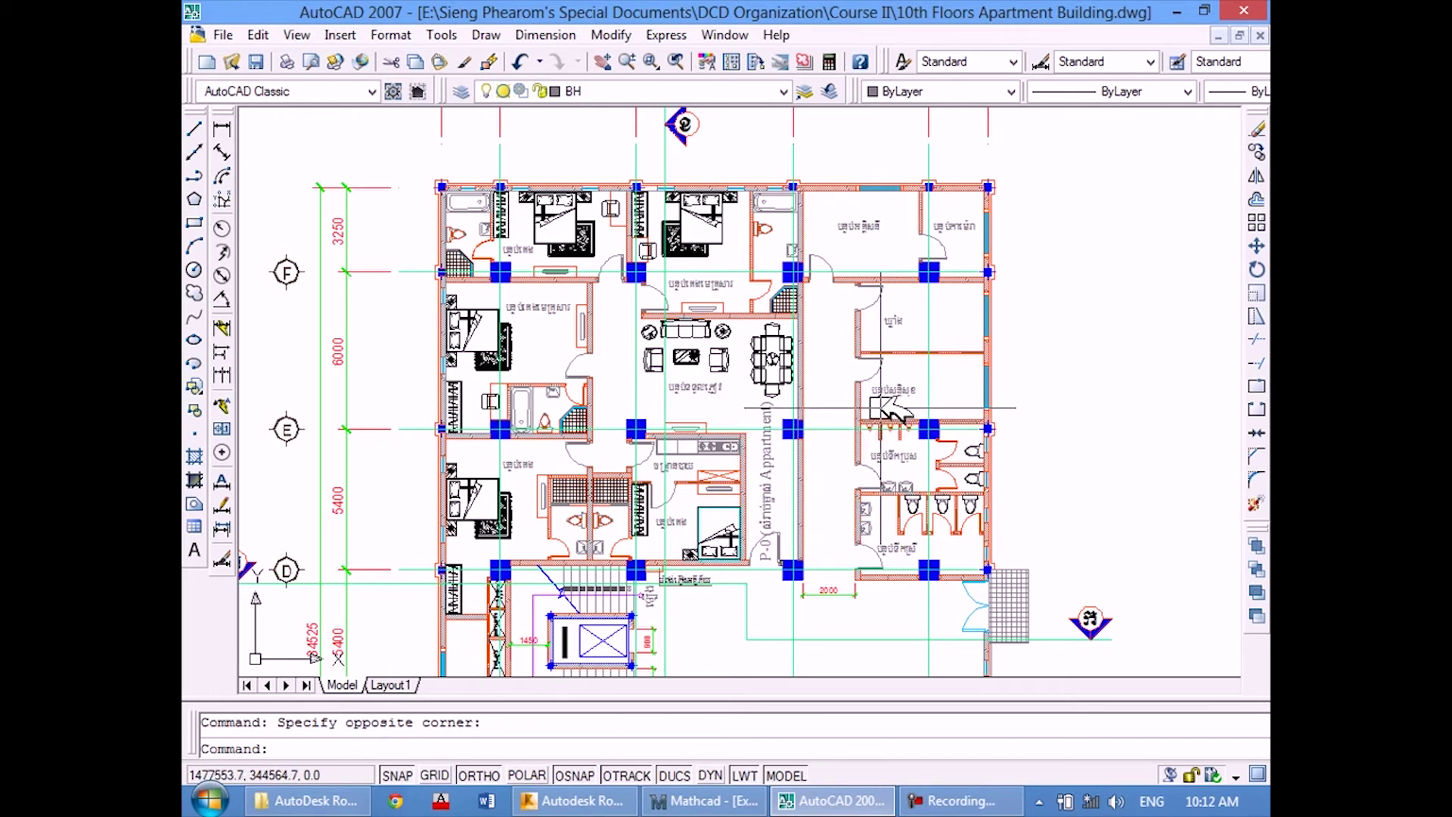
Pan to the second building plan and show its lower units and title.
{"action": "middle_click_drag", "start_coordinate": [923, 366], "coordinate": [734, 331]}
{"action": "scroll", "coordinate": [733, 331], "scroll_direction": "down", "scroll_amount": 3}
{"action": "middle_click_drag", "start_coordinate": [859, 382], "coordinate": [577, 315]}
{"action": "scroll", "coordinate": [746, 356], "scroll_direction": "down", "scroll_amount": 2}
{"action": "middle_click_drag", "start_coordinate": [746, 356], "coordinate": [955, 453]}
{"action": "scroll", "coordinate": [952, 457], "scroll_direction": "up", "scroll_amount": 2}
{"action": "scroll", "coordinate": [951, 457], "scroll_direction": "up", "scroll_amount": 1}
{"action": "middle_click_drag", "start_coordinate": [799, 615], "coordinate": [715, 590]}
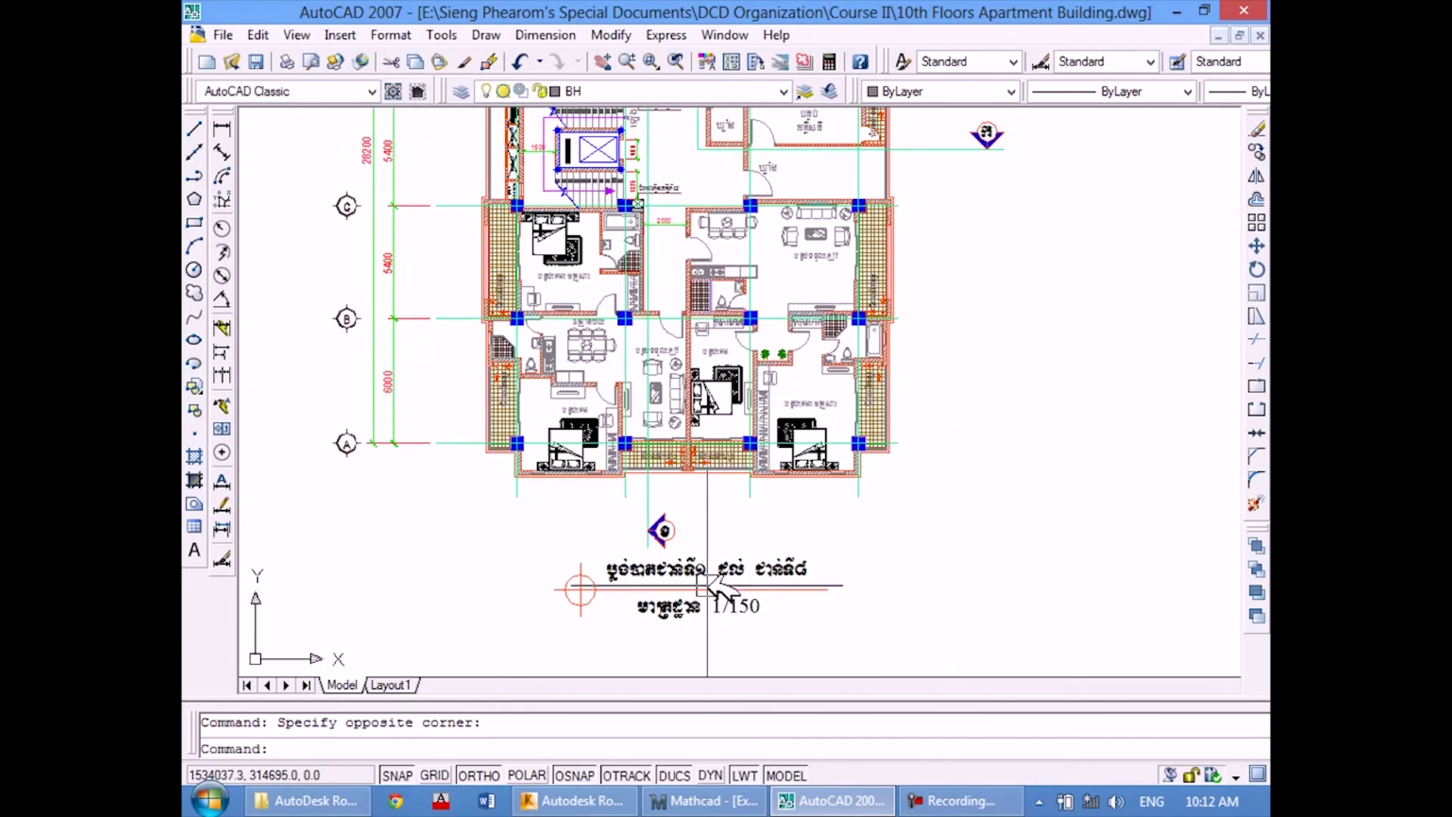
{"action": "scroll", "coordinate": [703, 588], "scroll_direction": "up", "scroll_amount": 2}
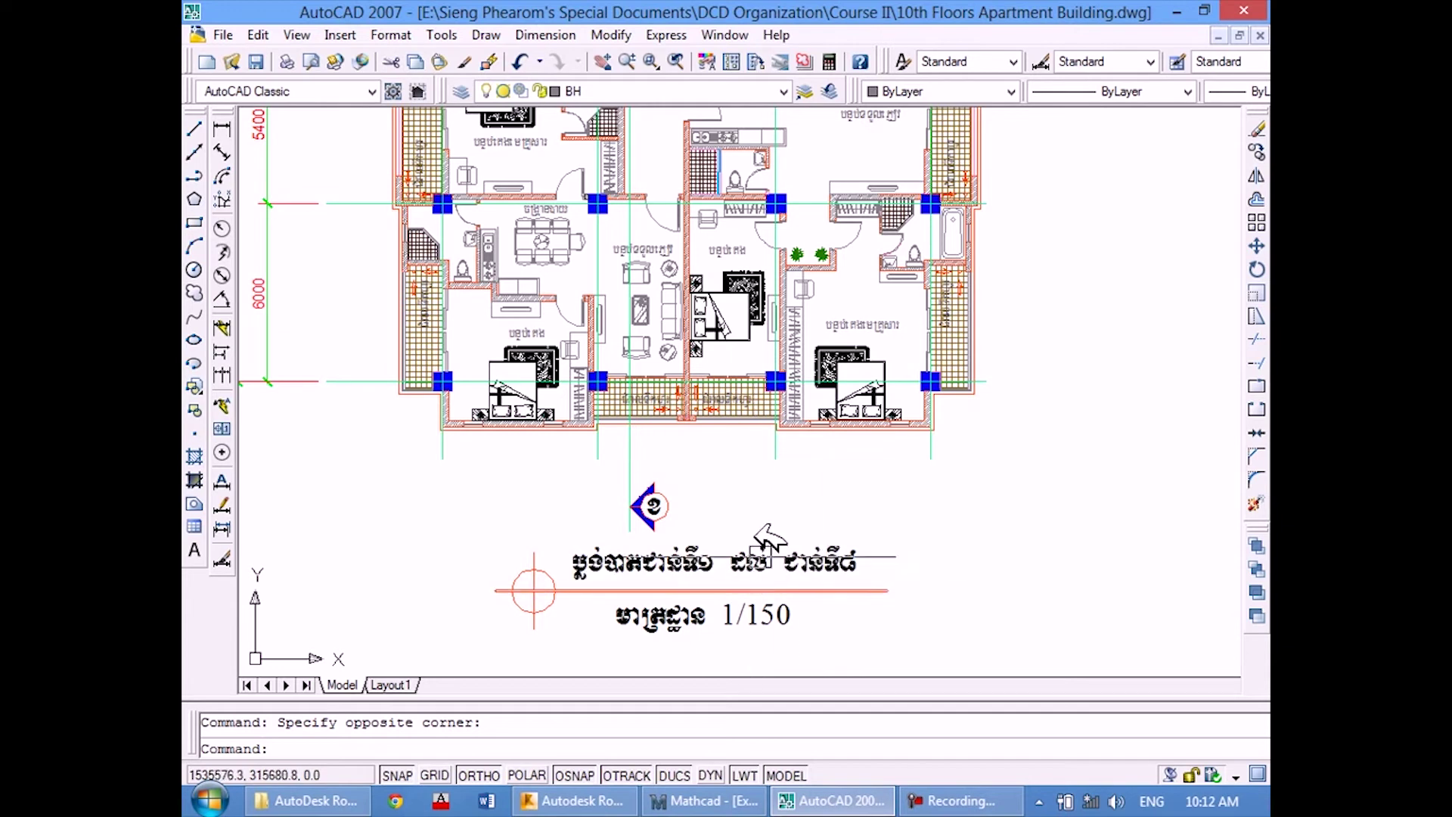
Inspect the stair, upper rooms, left grid bubbles, north symbol and grid line E.
{"action": "middle_click_drag", "start_coordinate": [796, 297], "coordinate": [791, 533]}
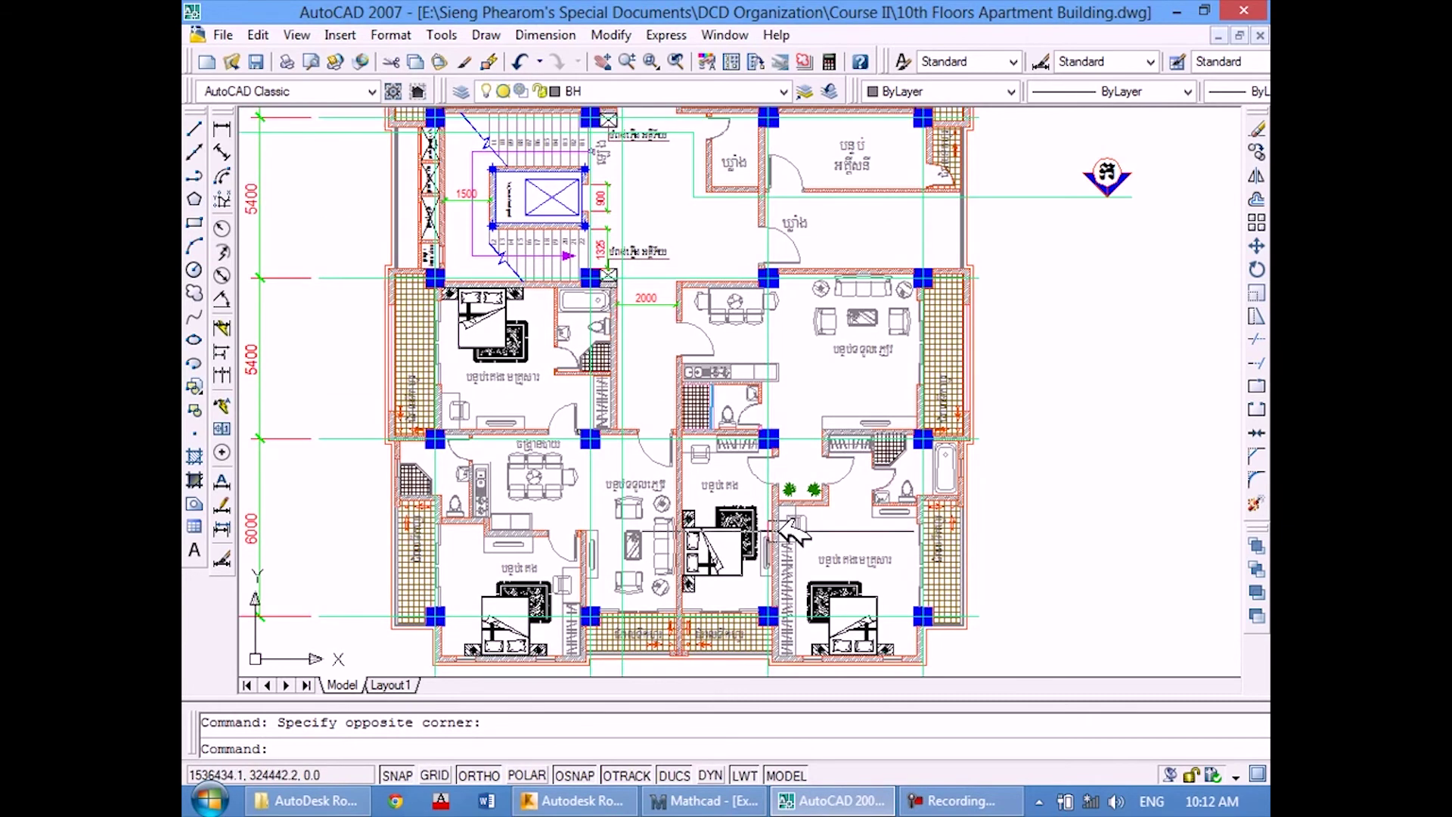
{"action": "scroll", "coordinate": [787, 516], "scroll_direction": "down", "scroll_amount": 2}
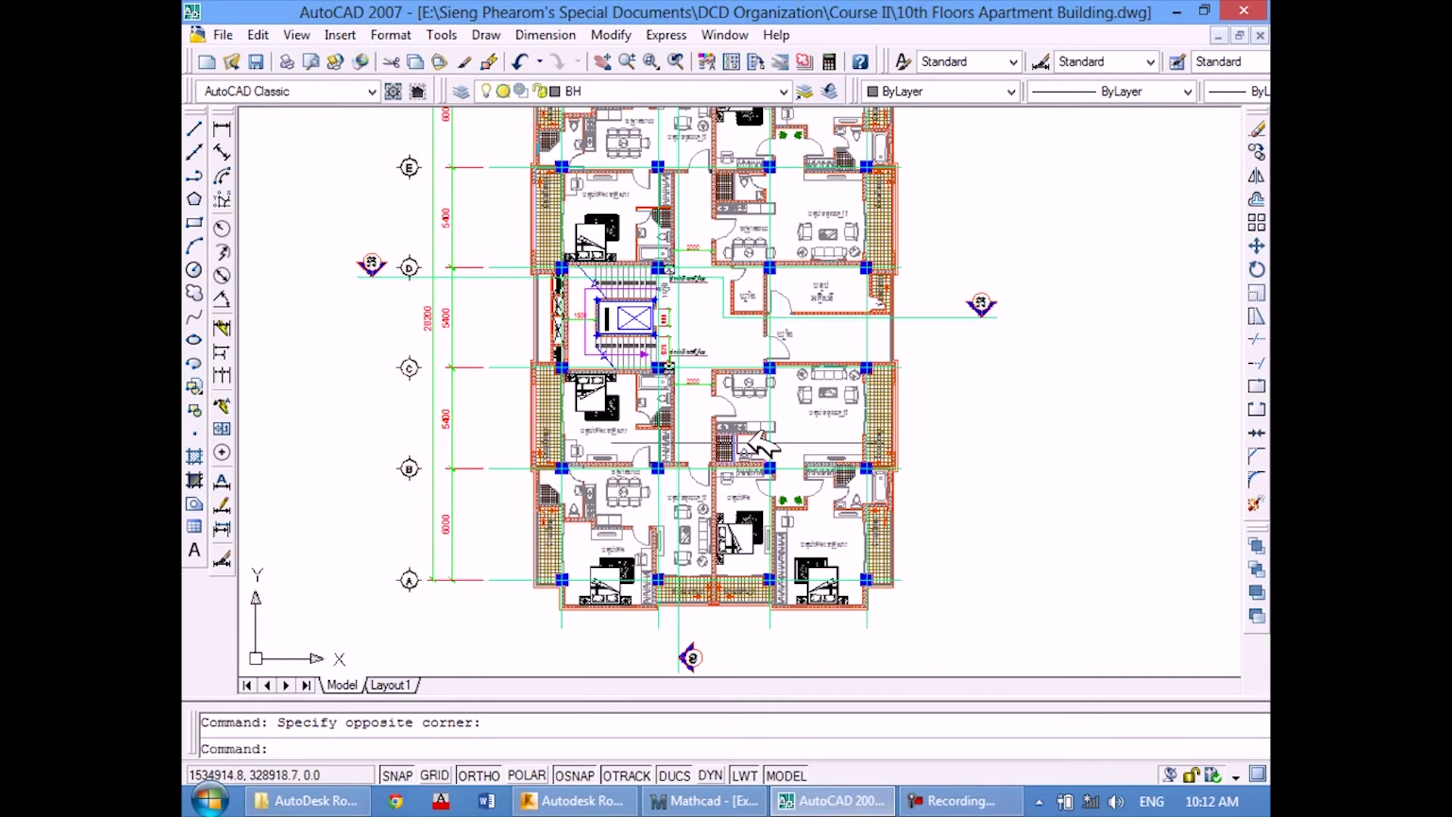
{"action": "scroll", "coordinate": [743, 500], "scroll_direction": "up", "scroll_amount": 1}
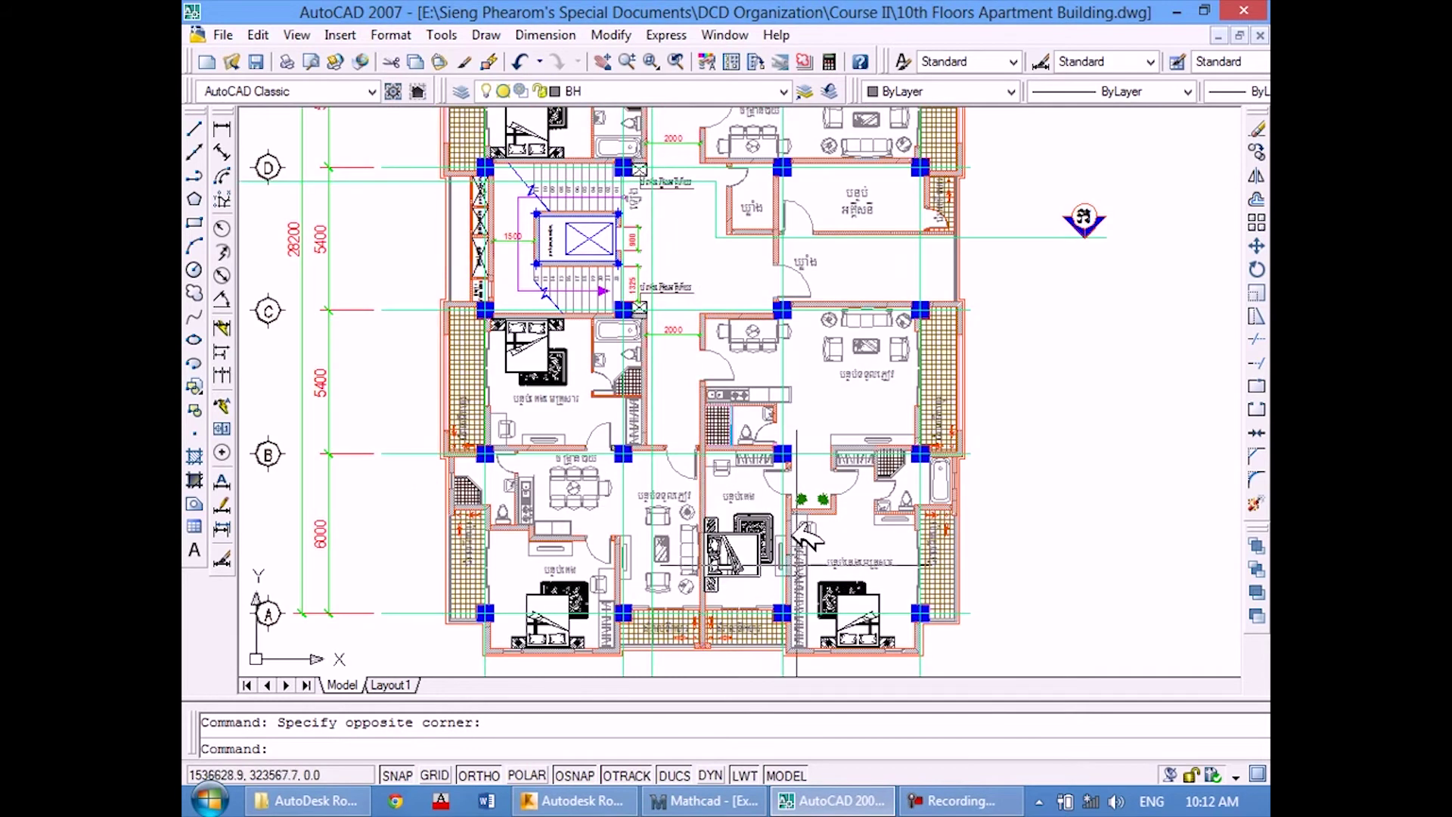
{"action": "scroll", "coordinate": [768, 479], "scroll_direction": "down", "scroll_amount": 1}
{"action": "mouse_move", "coordinate": [778, 444]}
{"action": "middle_mouse_down"}
{"action": "mouse_move", "coordinate": [802, 408]}
{"action": "mouse_move", "coordinate": [722, 498]}
{"action": "middle_mouse_up"}
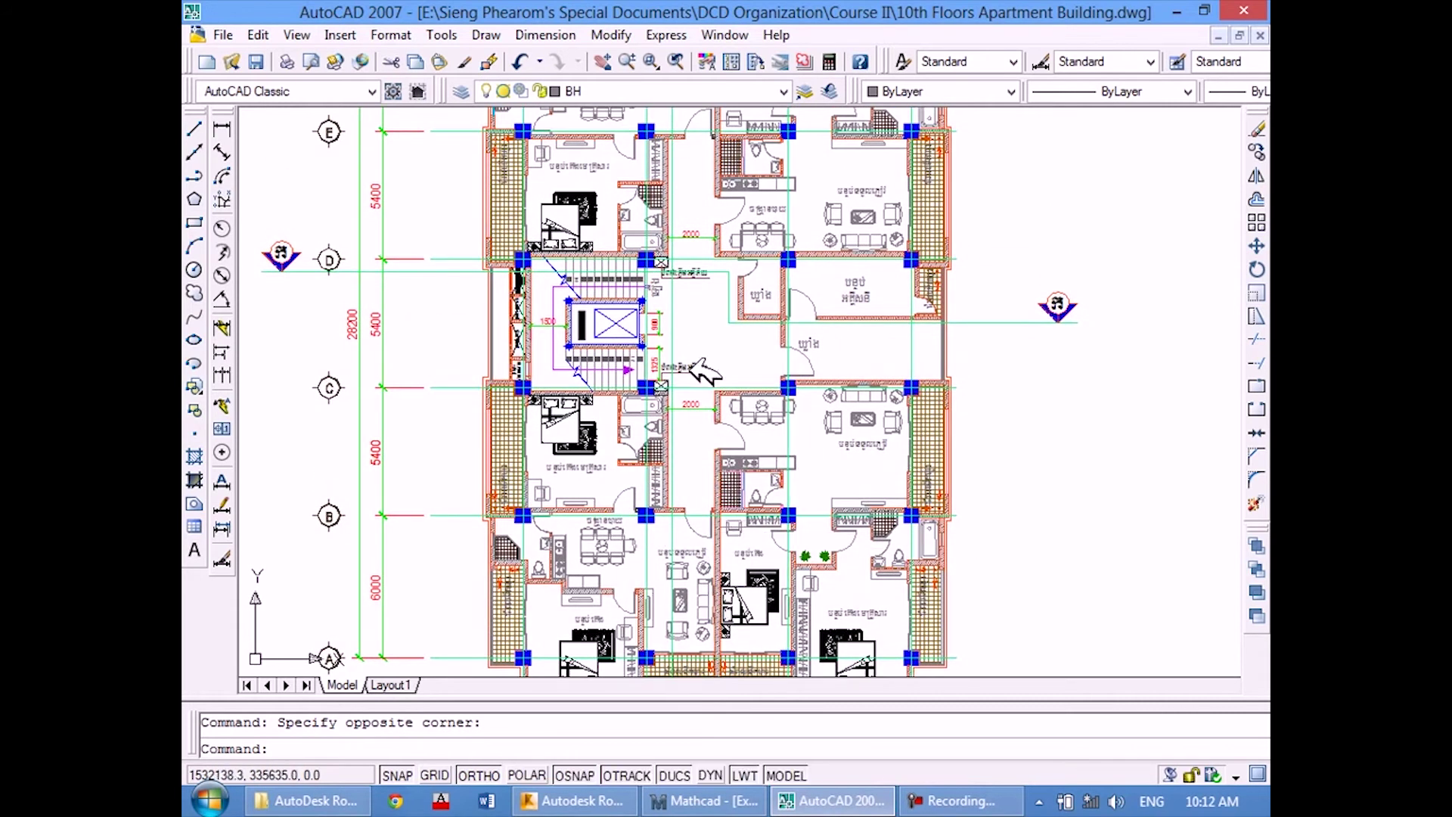
{"action": "middle_click_drag", "start_coordinate": [700, 368], "coordinate": [677, 325]}
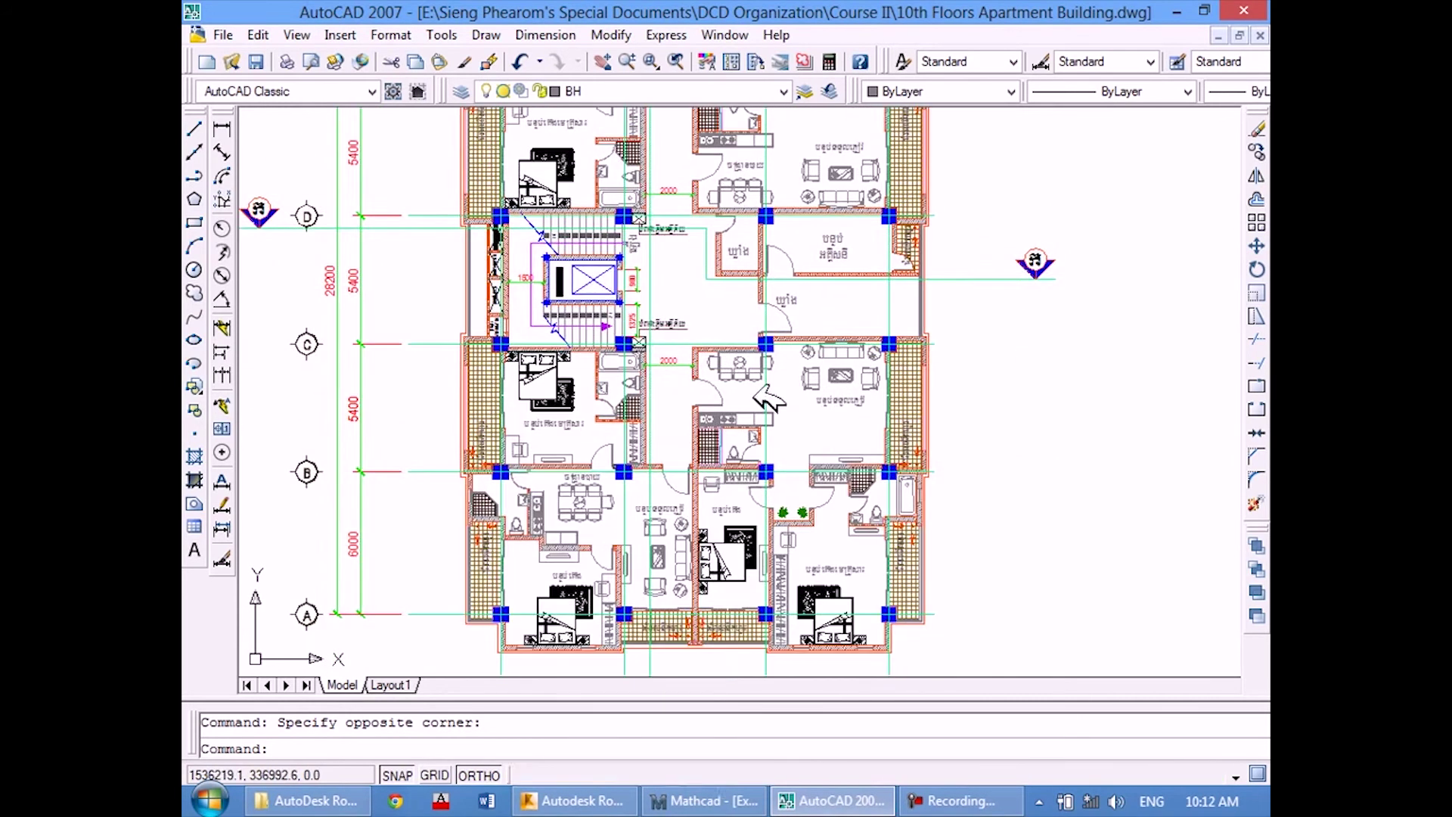
{"action": "middle_click_drag", "start_coordinate": [772, 378], "coordinate": [773, 469]}
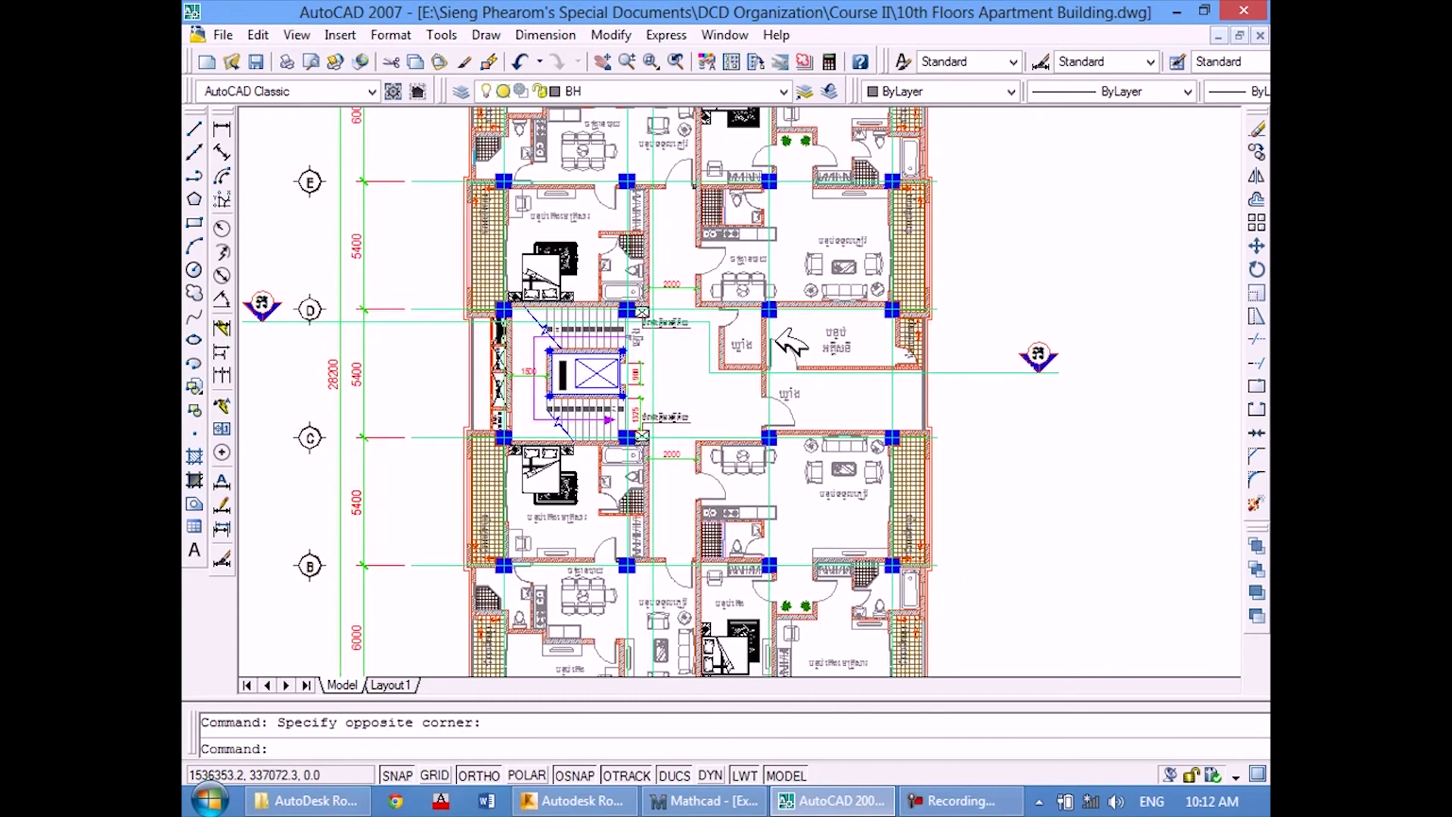
{"action": "scroll", "coordinate": [779, 336], "scroll_direction": "down", "scroll_amount": 2}
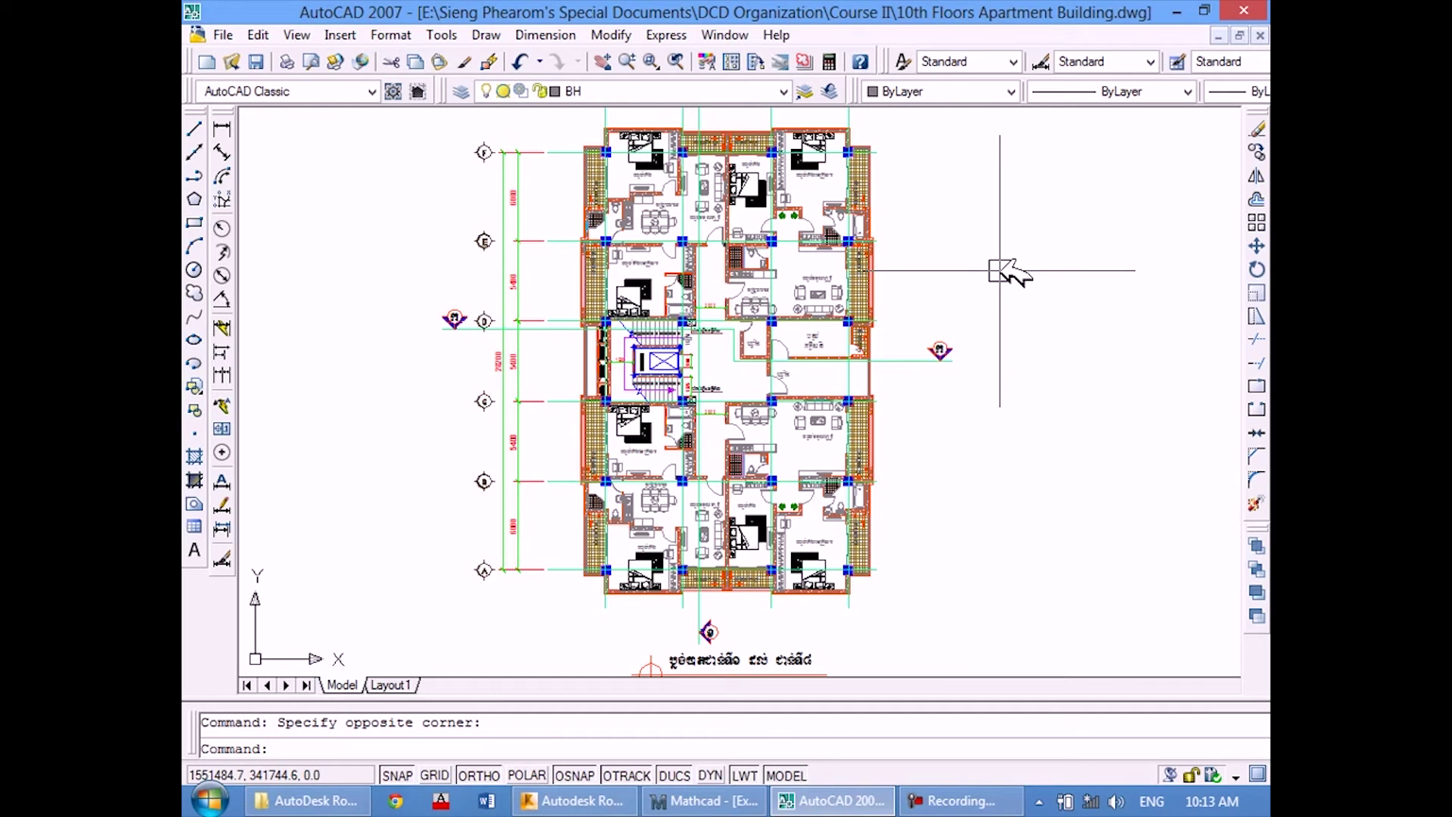
Check grid F with the top rooms, then the plan's bottom title.
{"action": "scroll", "coordinate": [757, 439], "scroll_direction": "up", "scroll_amount": 1}
{"action": "scroll", "coordinate": [711, 401], "scroll_direction": "up", "scroll_amount": 2}
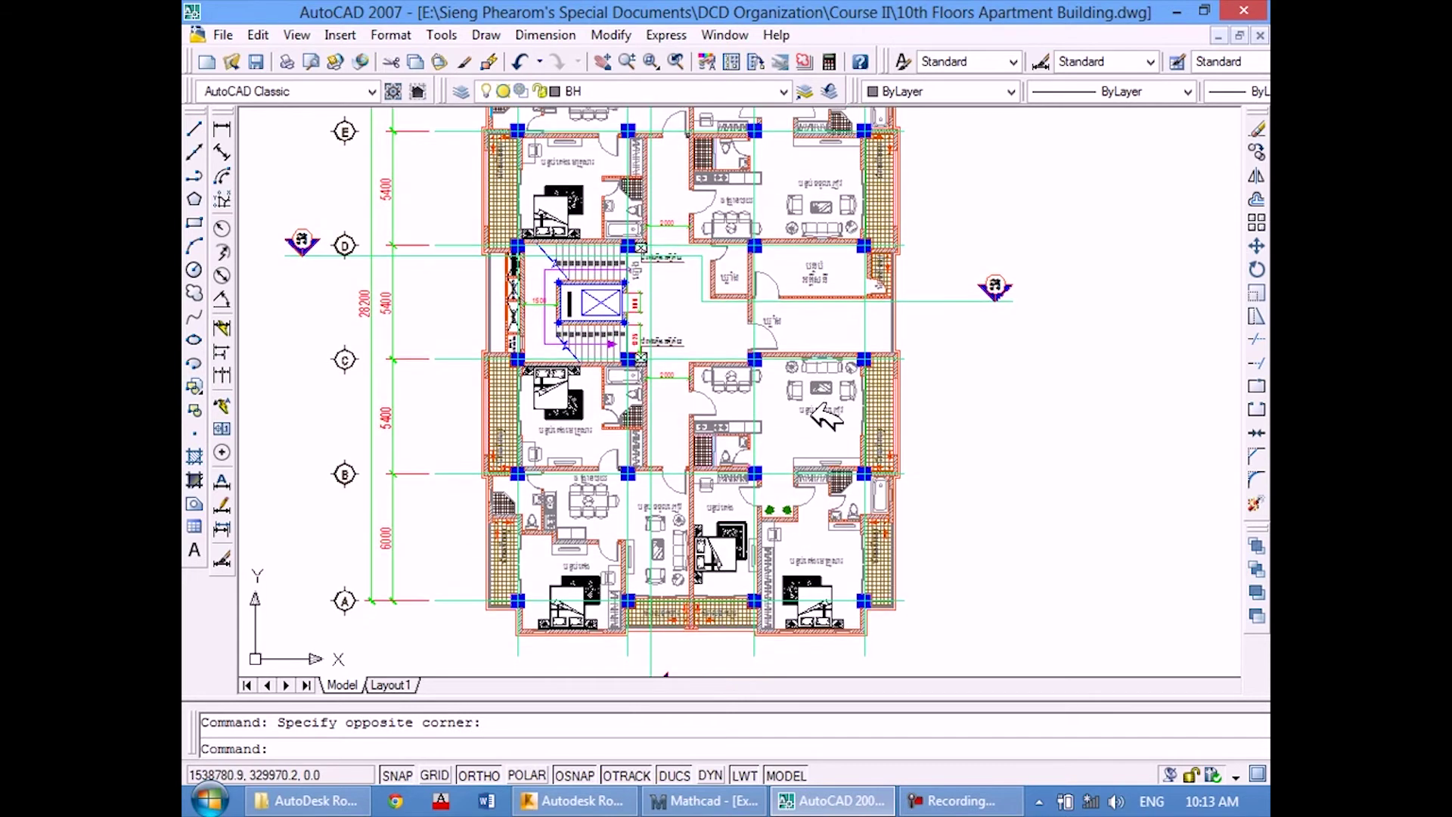
{"action": "left_click_drag", "start_coordinate": [704, 401], "coordinate": [690, 482]}
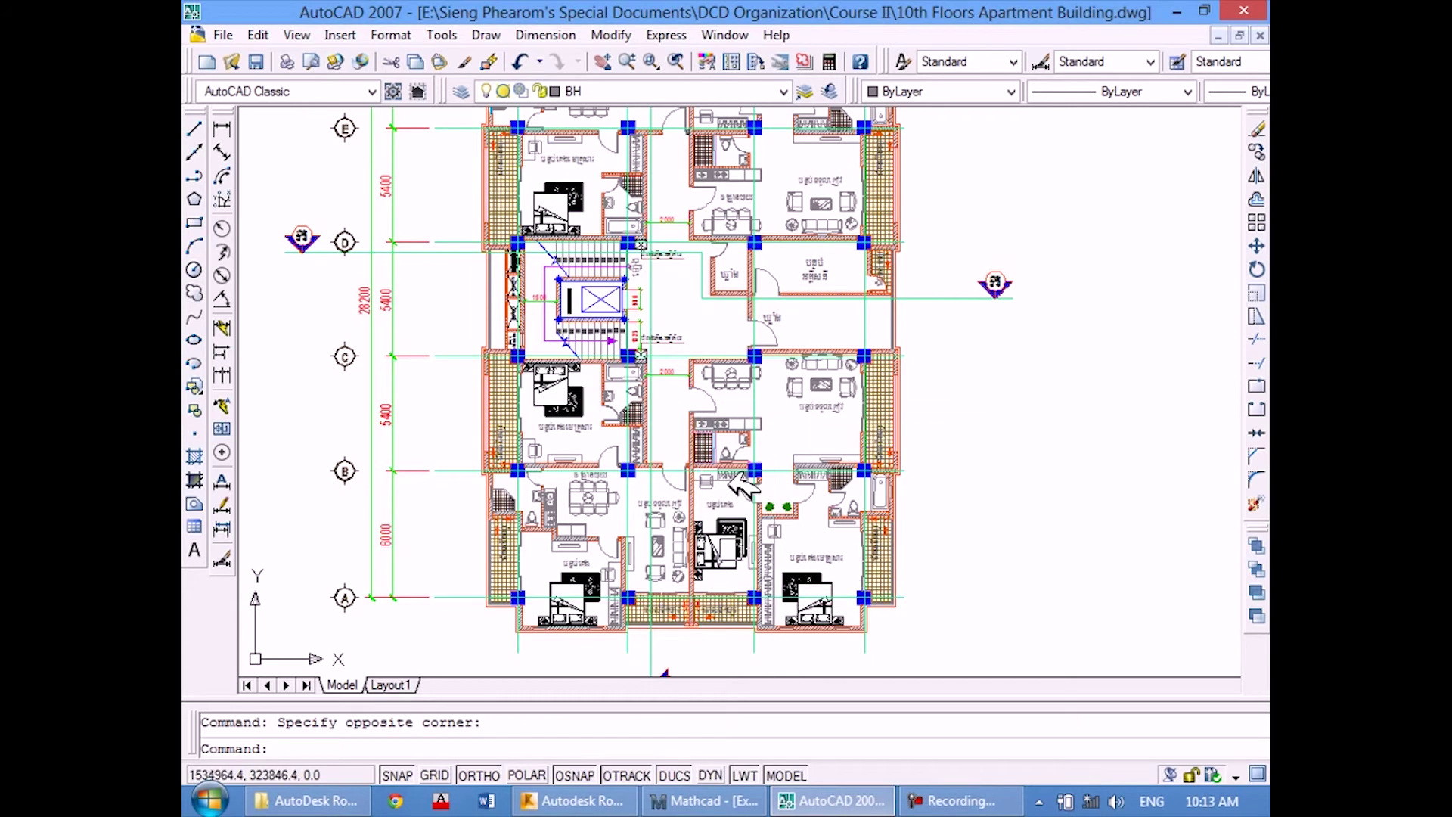
{"action": "mouse_move", "coordinate": [756, 282]}
{"action": "middle_mouse_down"}
{"action": "mouse_move", "coordinate": [755, 415]}
{"action": "mouse_move", "coordinate": [711, 428]}
{"action": "middle_mouse_up"}
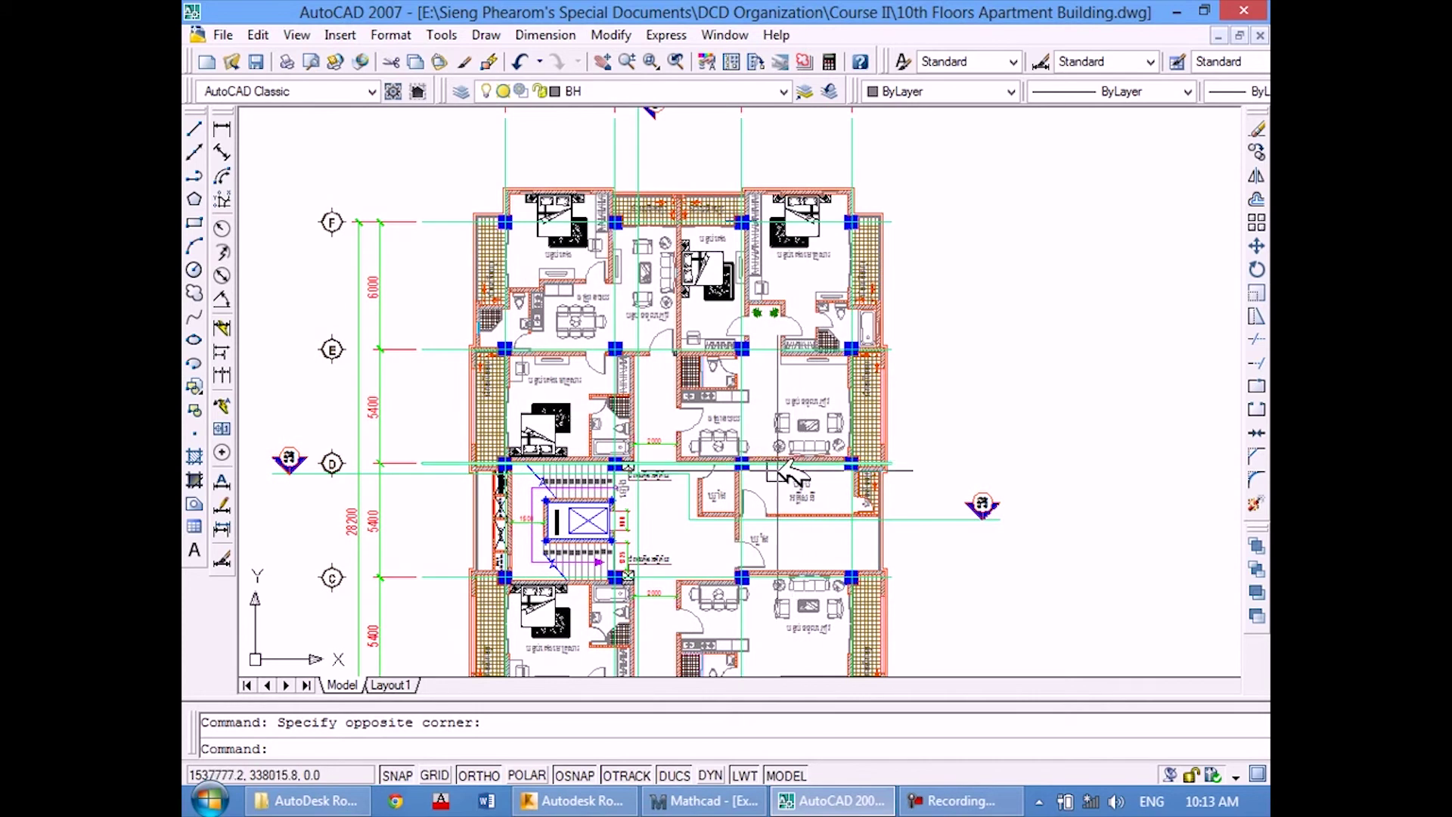
{"action": "scroll", "coordinate": [794, 454], "scroll_direction": "down", "scroll_amount": 2}
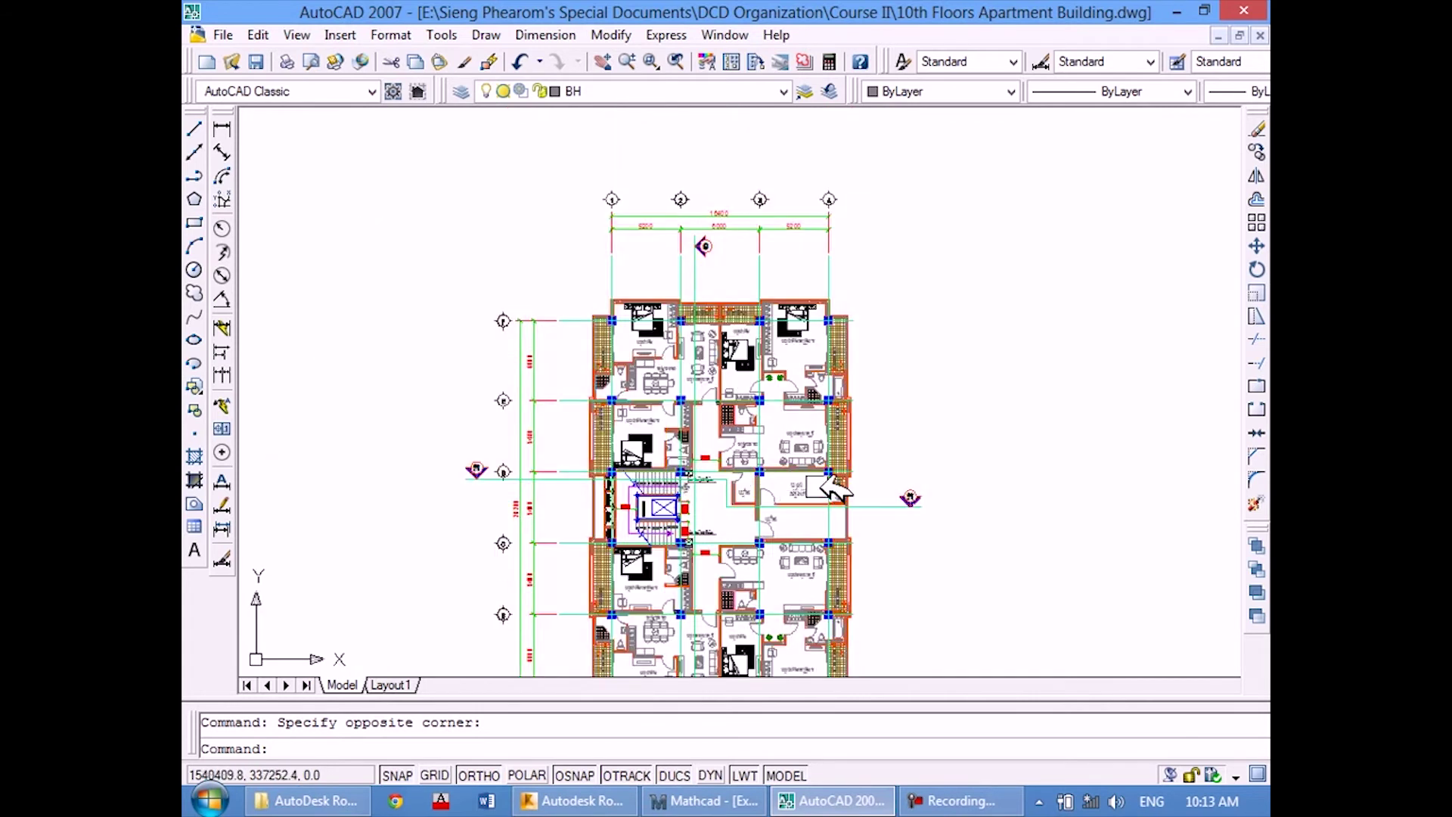
{"action": "middle_click_drag", "start_coordinate": [814, 434], "coordinate": [847, 388]}
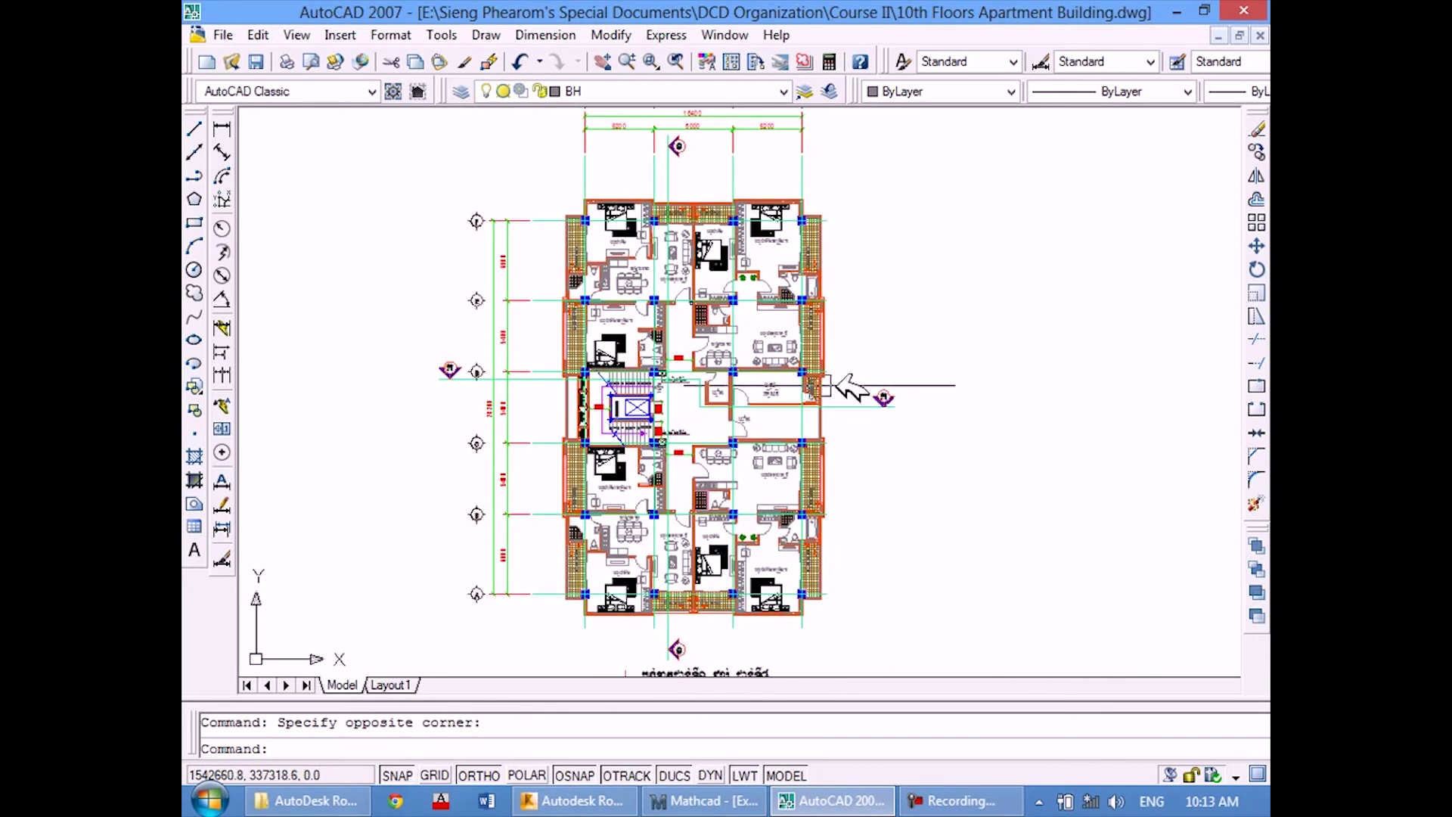
Move to the Sport Club floor plan and zoom in on it.
{"action": "middle_click_drag", "start_coordinate": [1010, 420], "coordinate": [552, 396]}
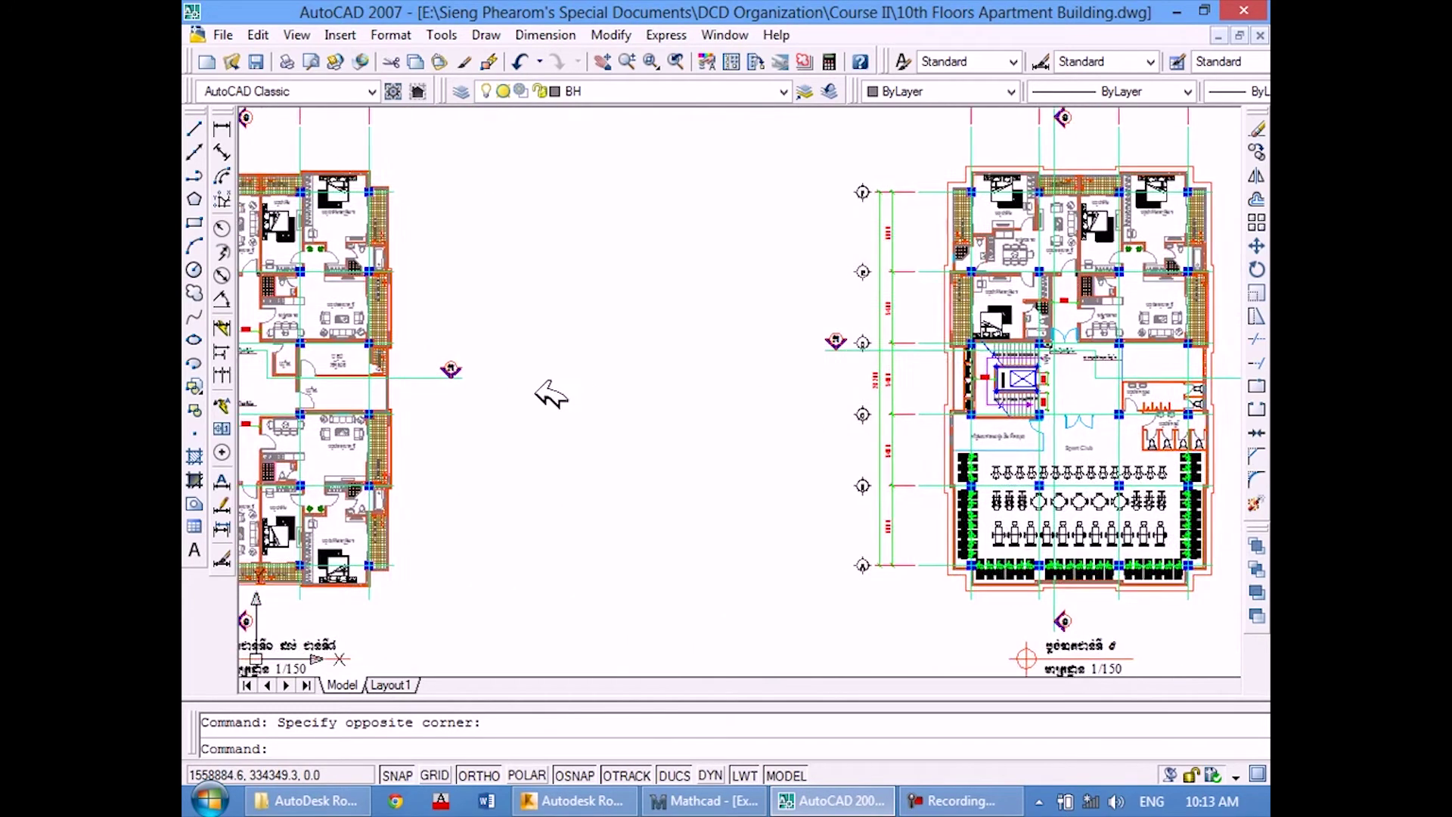
{"action": "middle_click_drag", "start_coordinate": [1059, 446], "coordinate": [775, 396]}
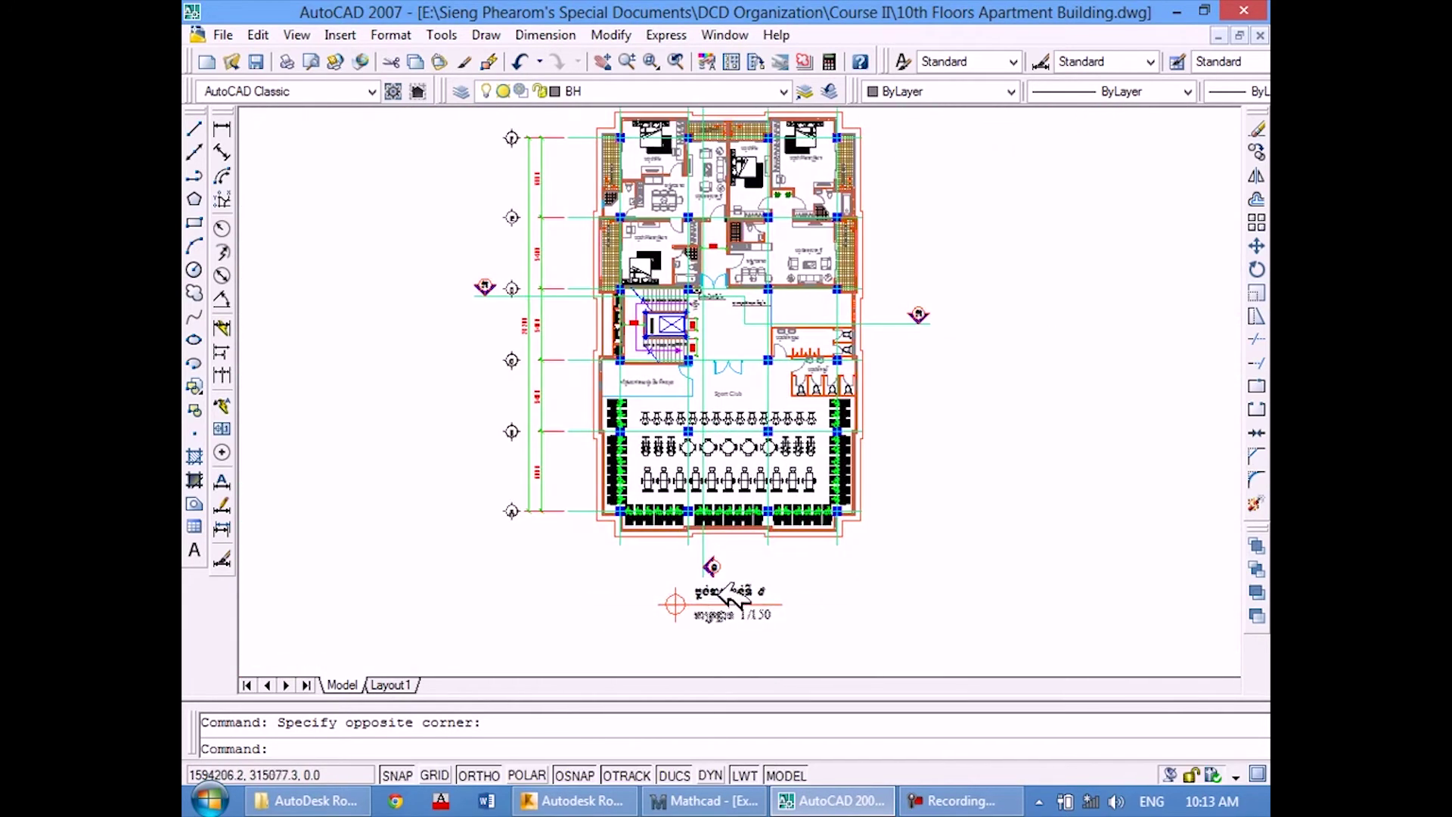
{"action": "scroll", "coordinate": [732, 598], "scroll_direction": "up", "scroll_amount": 2}
{"action": "middle_click_drag", "start_coordinate": [825, 336], "coordinate": [801, 525]}
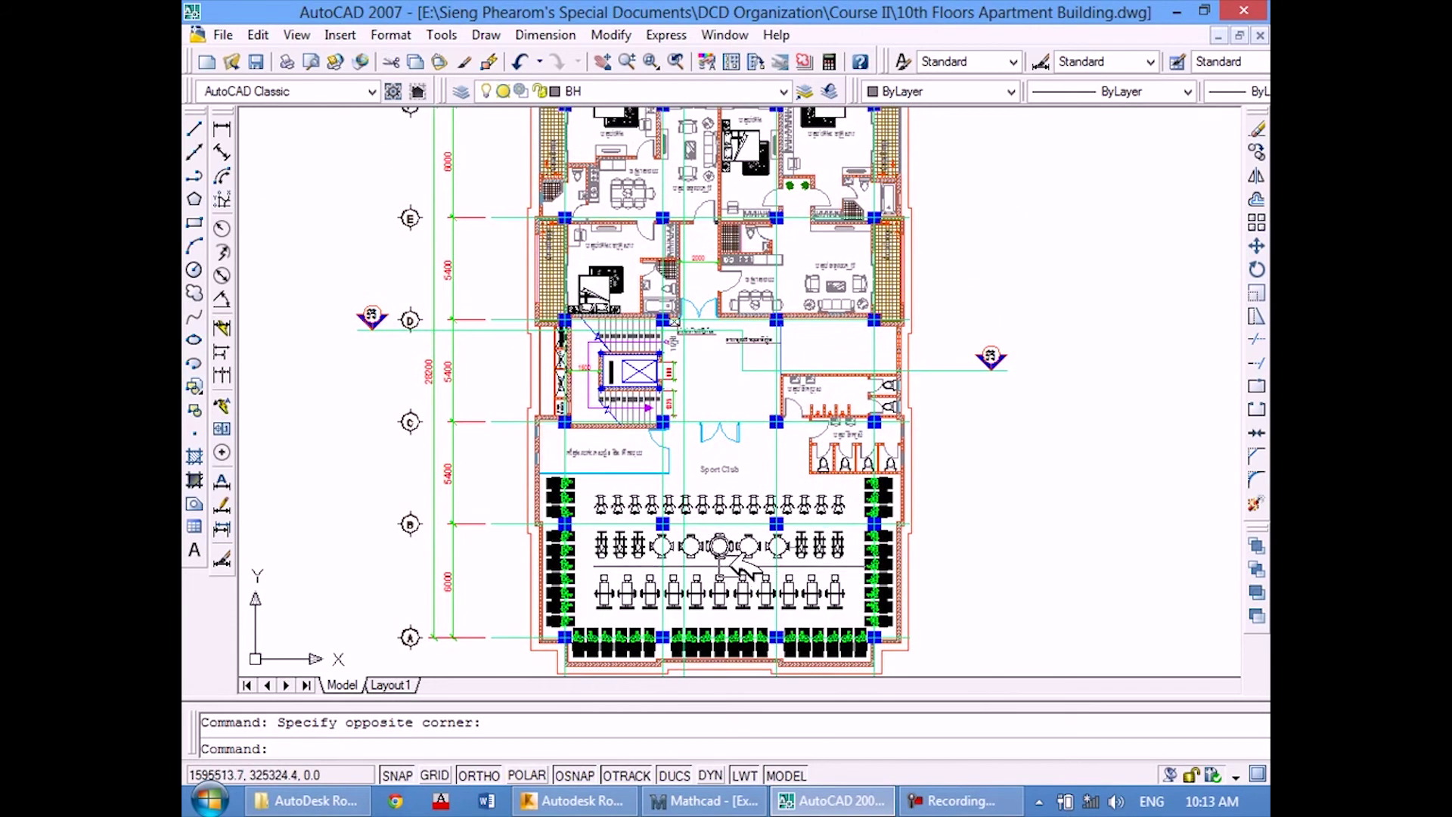
{"action": "scroll", "coordinate": [737, 564], "scroll_direction": "up", "scroll_amount": 1}
{"action": "scroll", "coordinate": [726, 492], "scroll_direction": "up", "scroll_amount": 1}
{"action": "scroll", "coordinate": [711, 431], "scroll_direction": "up", "scroll_amount": 1}
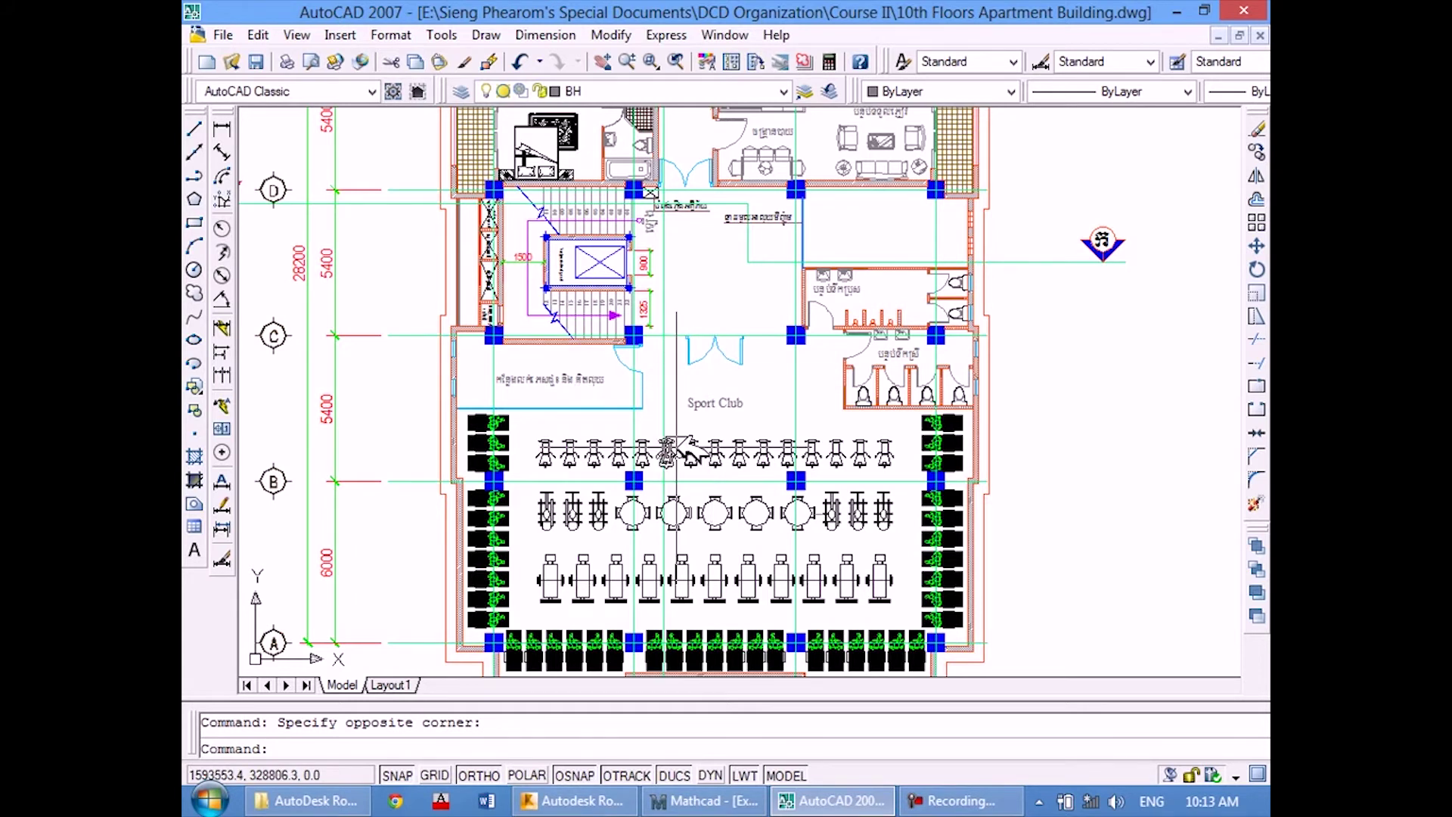
Review the Sport Club seating area and upper rooms along grids D, E and F.
{"action": "middle_click_drag", "start_coordinate": [687, 446], "coordinate": [674, 287]}
{"action": "middle_click_drag", "start_coordinate": [684, 90], "coordinate": [696, 454]}
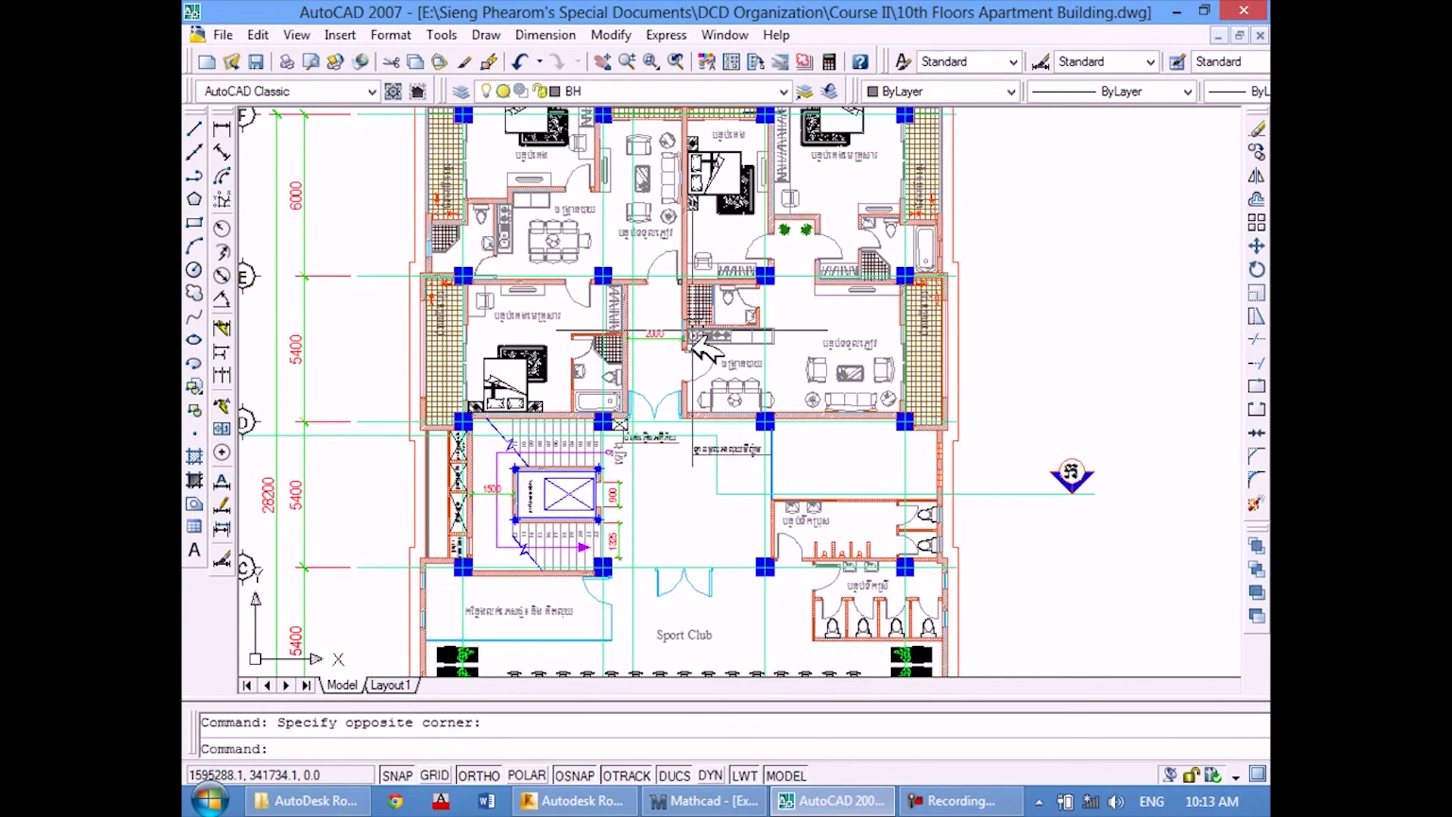
{"action": "middle_click_drag", "start_coordinate": [700, 144], "coordinate": [702, 212]}
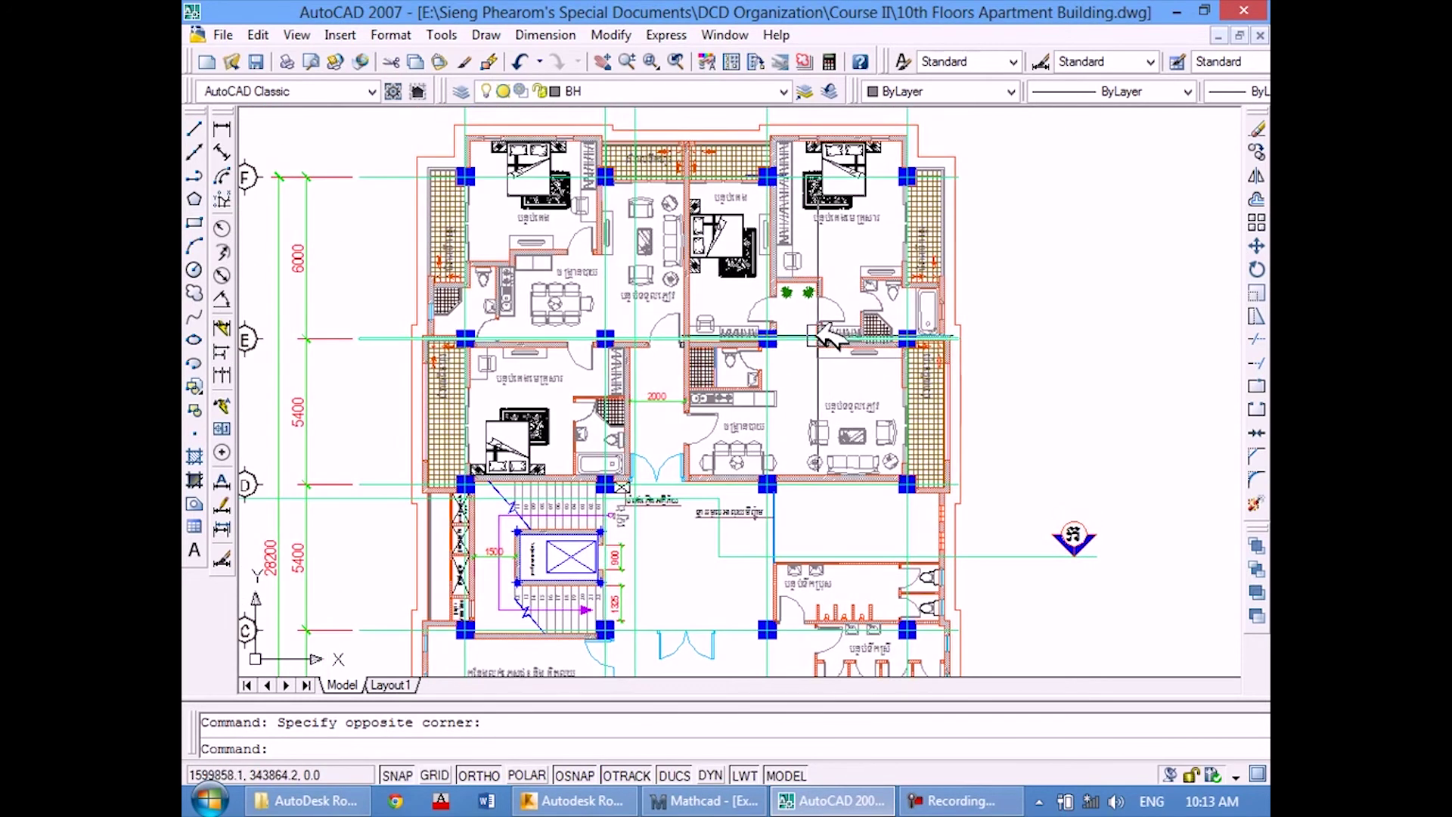
{"action": "scroll", "coordinate": [1021, 424], "scroll_direction": "down", "scroll_amount": 2}
{"action": "scroll", "coordinate": [780, 363], "scroll_direction": "down", "scroll_amount": 1}
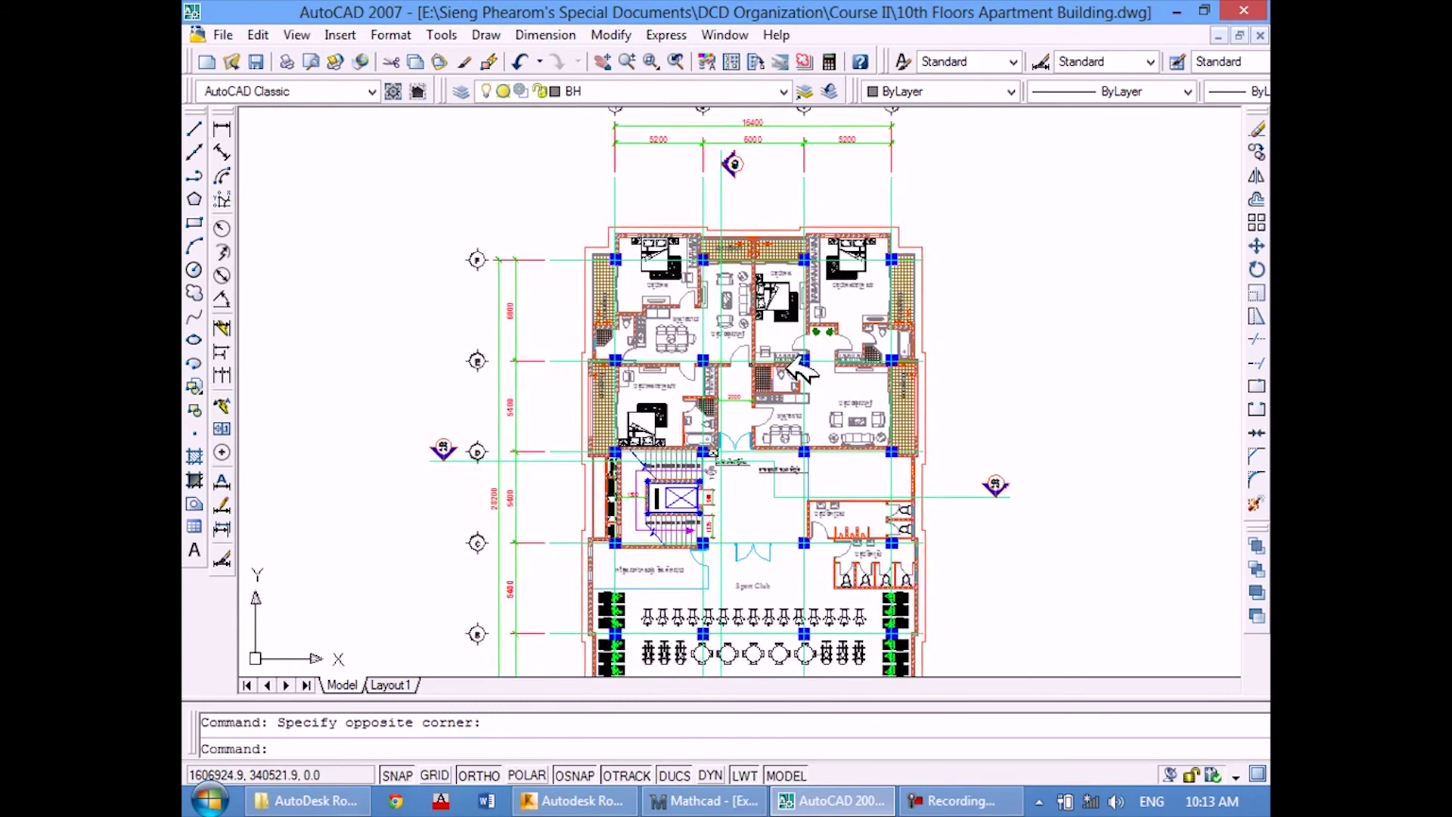
Pan to the Bar & Restaurant plan and frame its apartment units above grid D.
{"action": "middle_click_drag", "start_coordinate": [779, 363], "coordinate": [592, 325]}
{"action": "middle_click_drag", "start_coordinate": [765, 405], "coordinate": [486, 373]}
{"action": "mouse_move", "coordinate": [918, 367]}
{"action": "middle_mouse_down"}
{"action": "mouse_move", "coordinate": [773, 375]}
{"action": "mouse_move", "coordinate": [598, 304]}
{"action": "middle_mouse_up"}
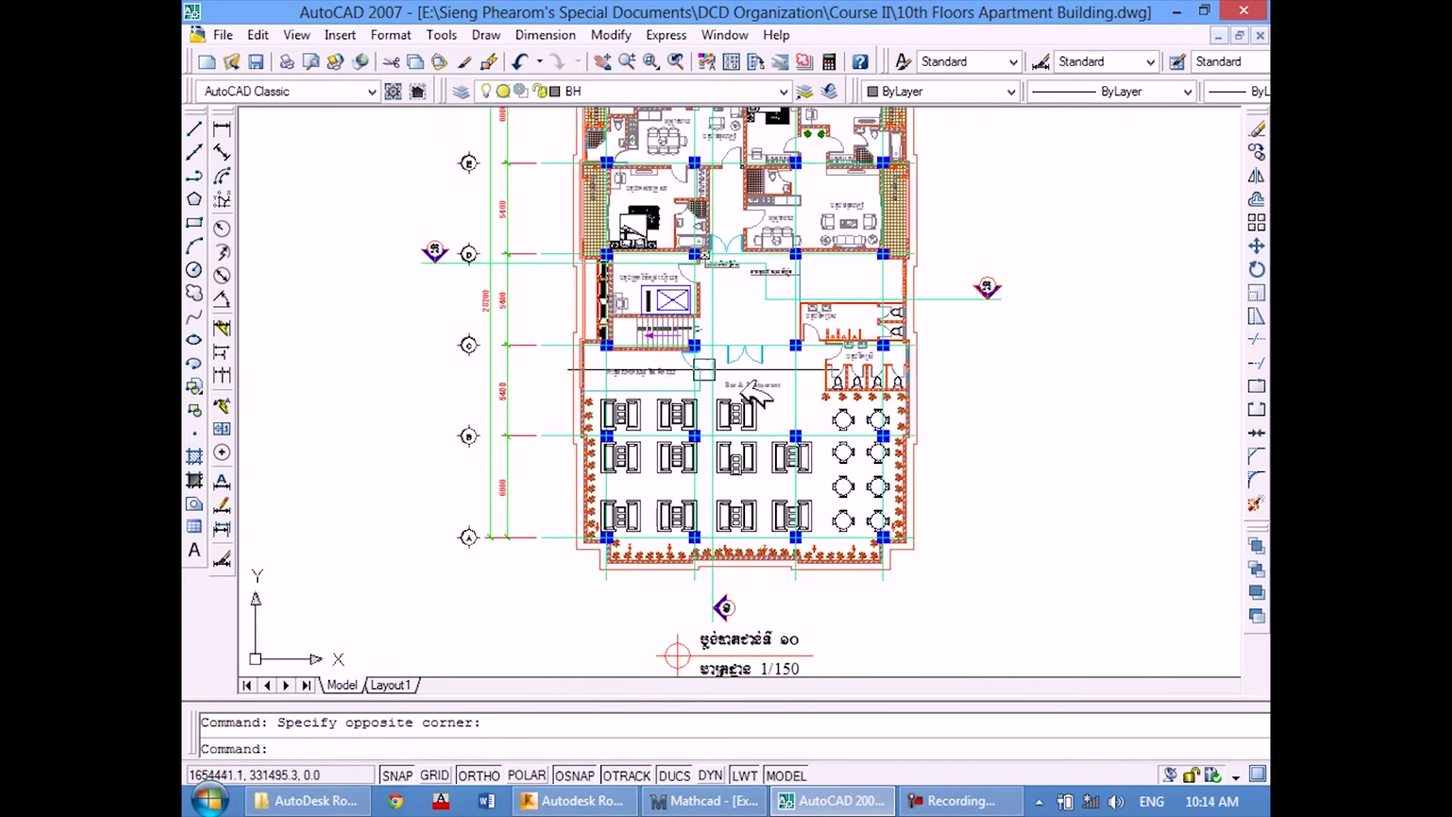
{"action": "scroll", "coordinate": [730, 383], "scroll_direction": "up", "scroll_amount": 2}
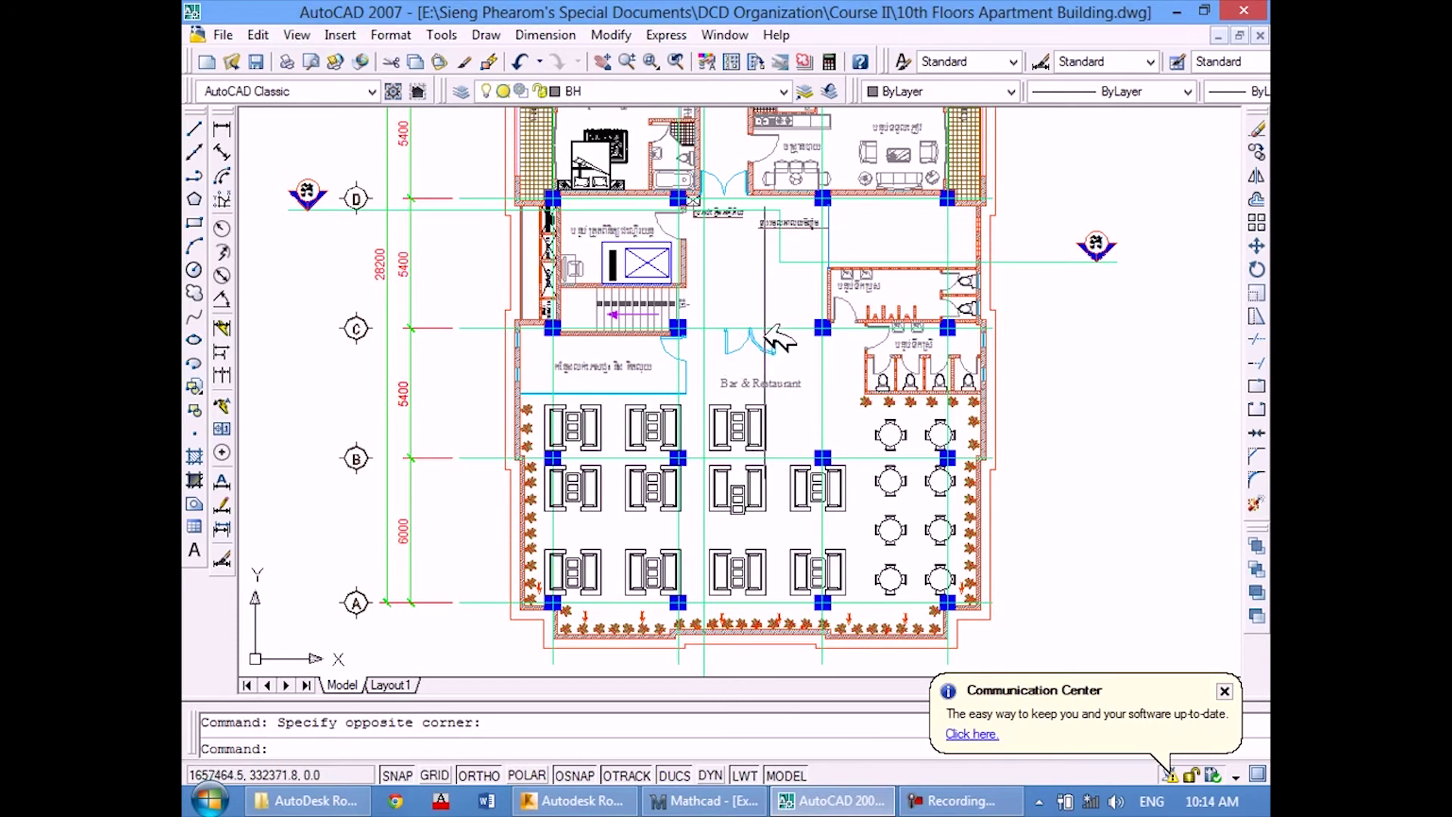
{"action": "mouse_move", "coordinate": [924, 106]}
{"action": "middle_mouse_down"}
{"action": "mouse_move", "coordinate": [832, 405]}
{"action": "mouse_move", "coordinate": [541, 365]}
{"action": "middle_mouse_up"}
Frame the hatched roof plan and zoom in on its 1% slope note.
{"action": "scroll", "coordinate": [875, 420], "scroll_direction": "down", "scroll_amount": 2}
{"action": "scroll", "coordinate": [663, 373], "scroll_direction": "down", "scroll_amount": 1}
{"action": "scroll", "coordinate": [825, 510], "scroll_direction": "up", "scroll_amount": 2}
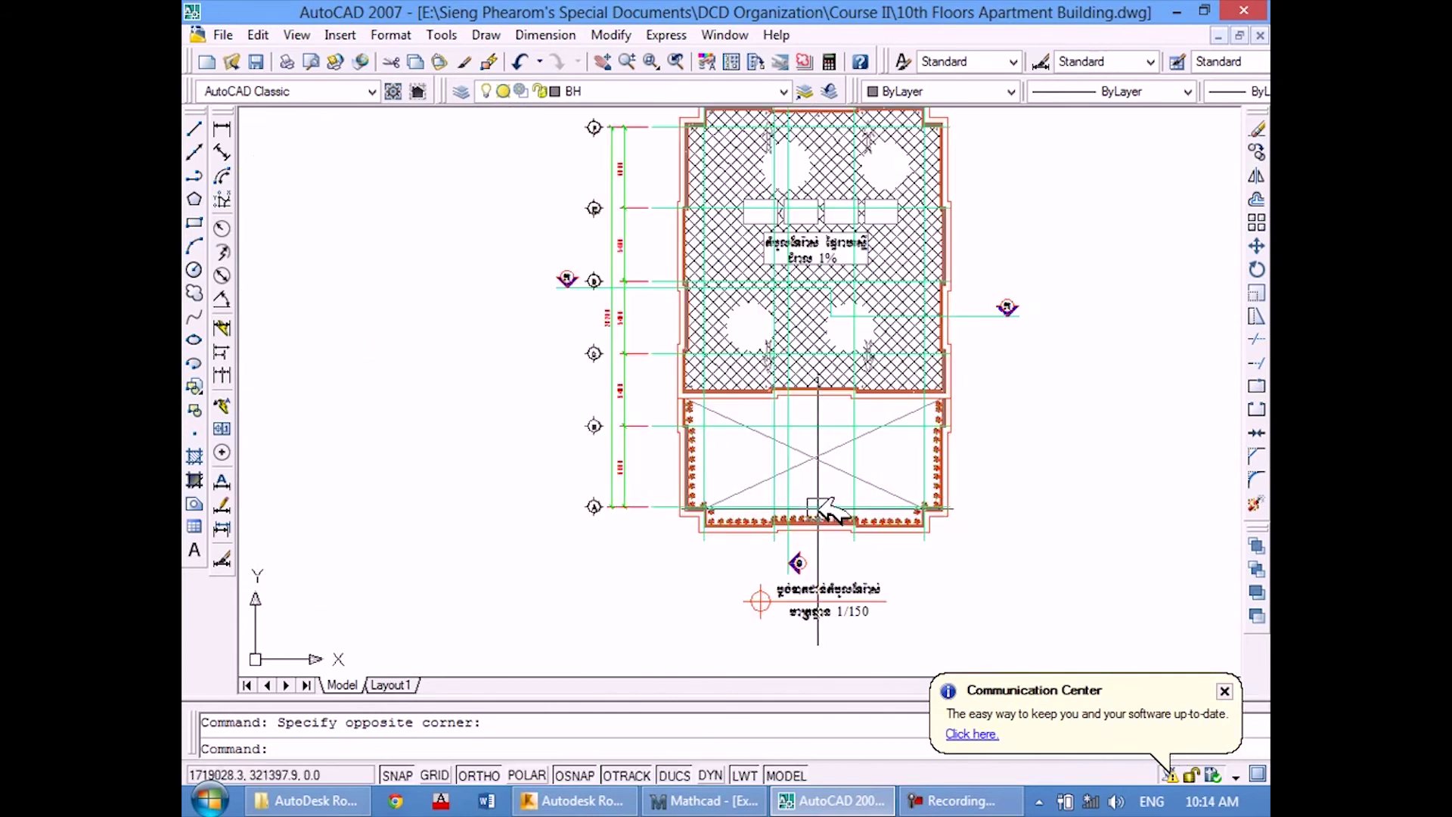
{"action": "scroll", "coordinate": [881, 415], "scroll_direction": "up", "scroll_amount": 1}
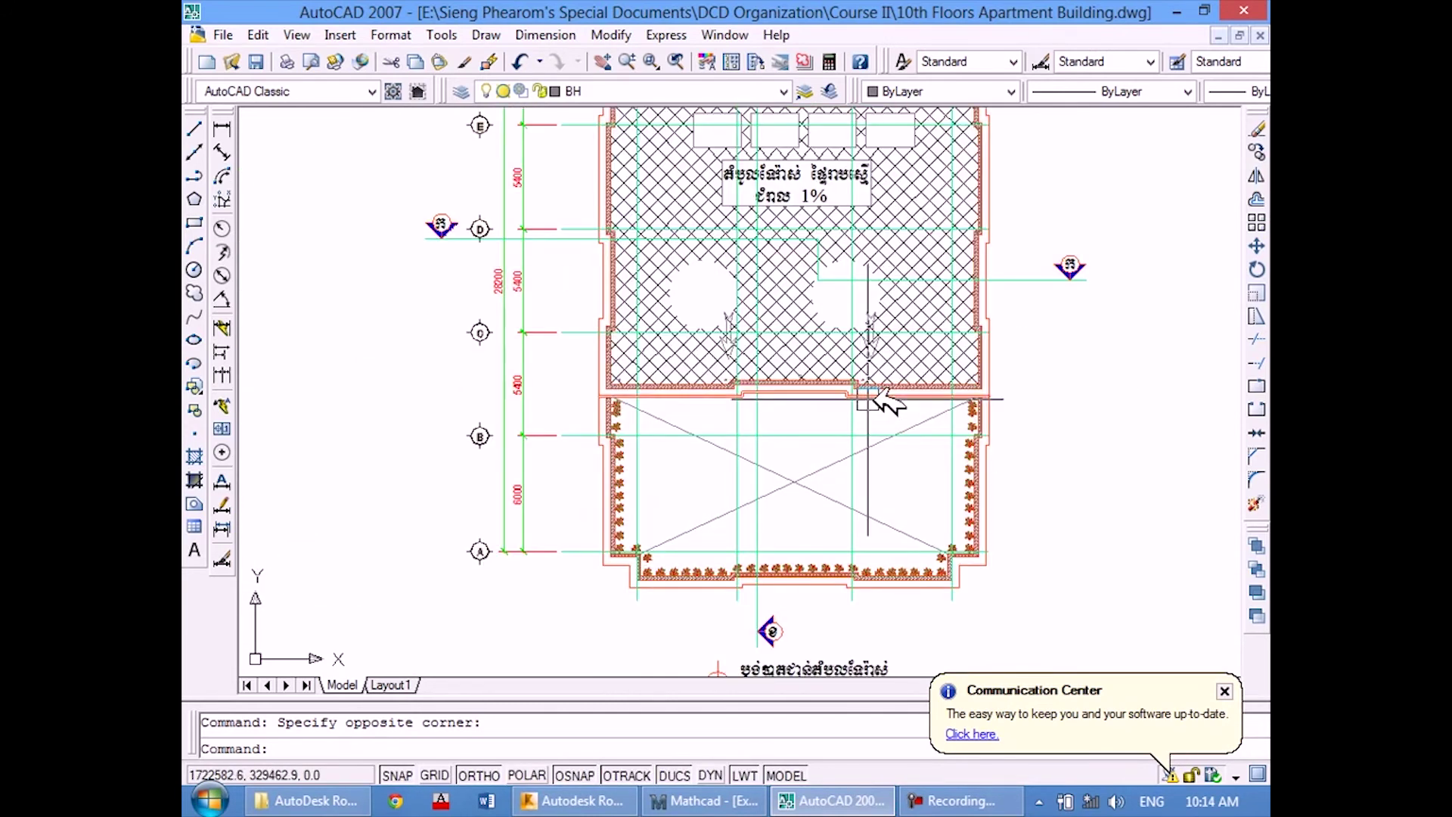
{"action": "scroll", "coordinate": [897, 415], "scroll_direction": "up", "scroll_amount": 1}
{"action": "middle_click_drag", "start_coordinate": [896, 414], "coordinate": [597, 522]}
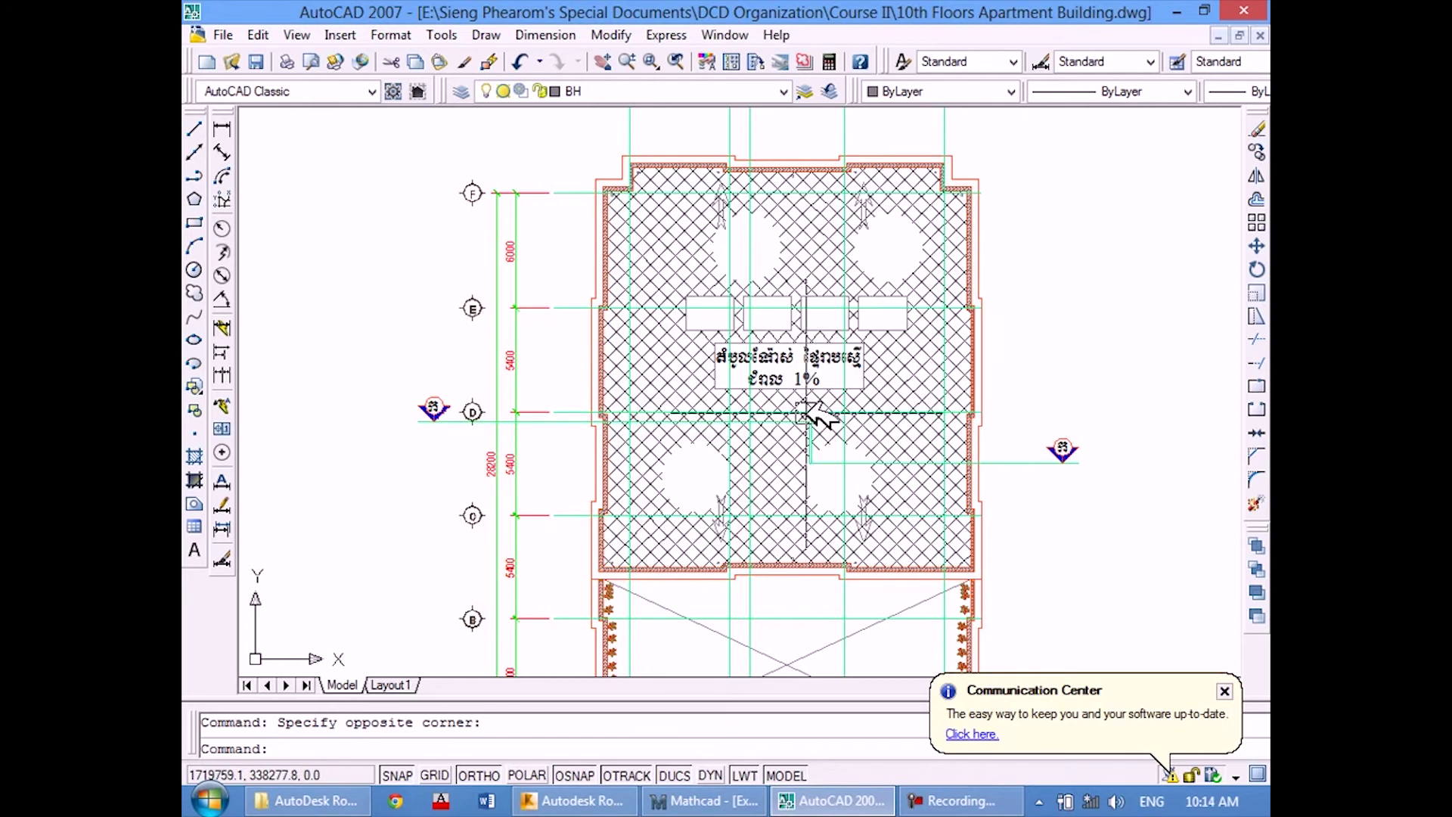
{"action": "middle_click_drag", "start_coordinate": [787, 415], "coordinate": [806, 389]}
{"action": "scroll", "coordinate": [749, 276], "scroll_direction": "up", "scroll_amount": 3}
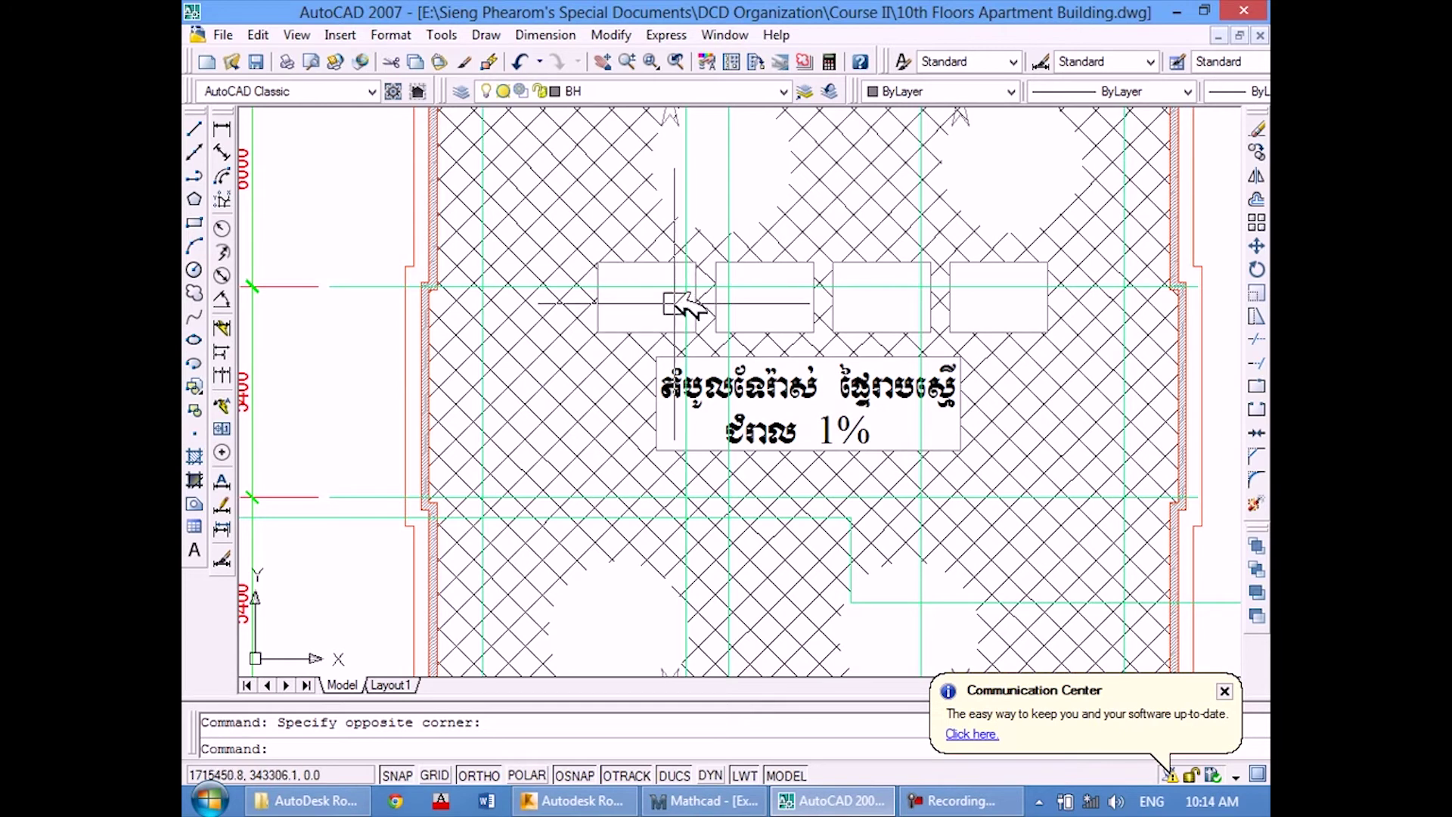
Zoom out to show the three floor plans side by side with elevations below.
{"action": "scroll", "coordinate": [685, 350], "scroll_direction": "down", "scroll_amount": 2}
{"action": "scroll", "coordinate": [689, 363], "scroll_direction": "down", "scroll_amount": 3}
{"action": "scroll", "coordinate": [693, 371], "scroll_direction": "down", "scroll_amount": 2}
{"action": "scroll", "coordinate": [694, 376], "scroll_direction": "down", "scroll_amount": 1}
{"action": "scroll", "coordinate": [700, 376], "scroll_direction": "down", "scroll_amount": 1}
{"action": "scroll", "coordinate": [737, 373], "scroll_direction": "down", "scroll_amount": 1}
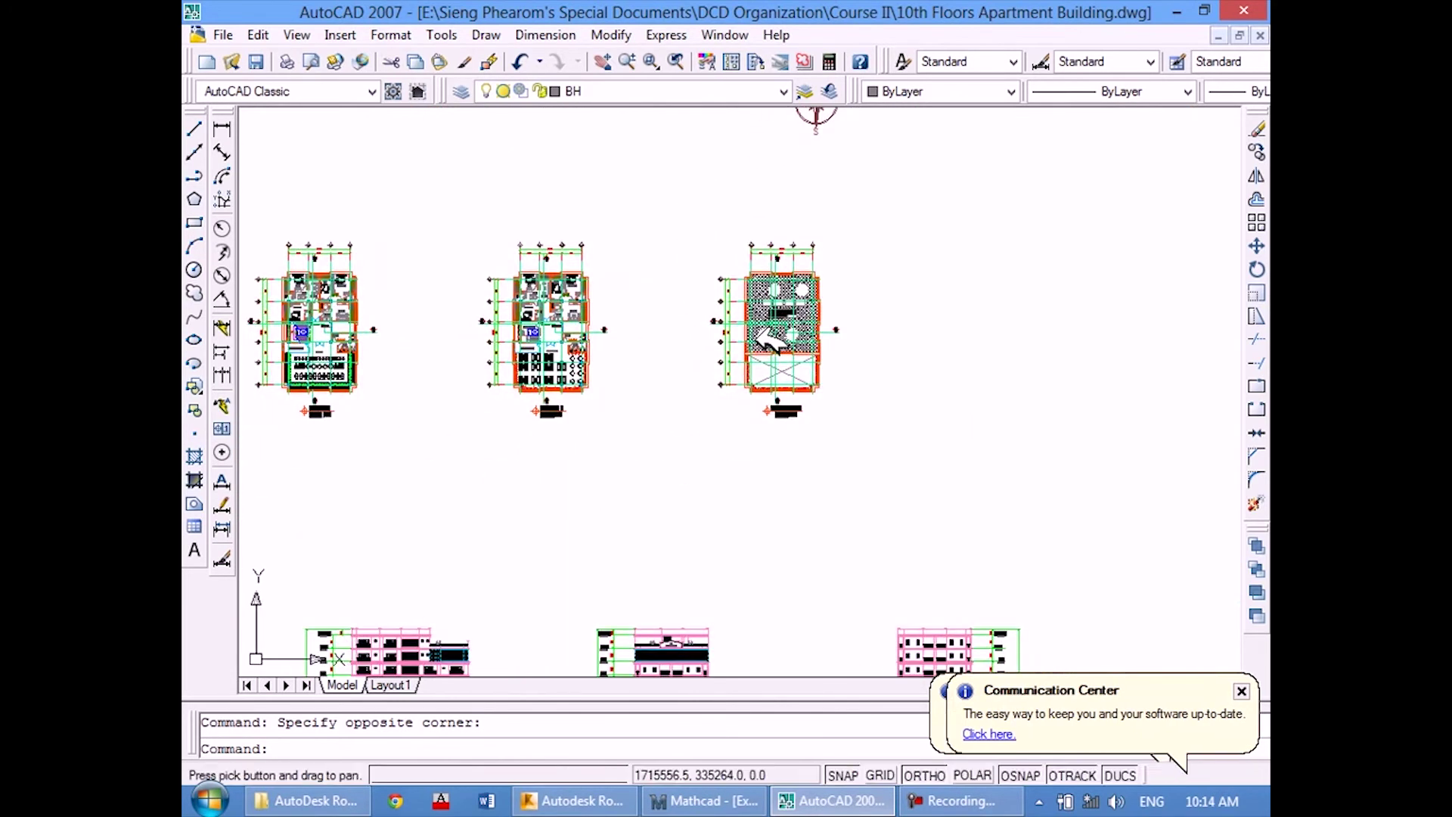
{"action": "scroll", "coordinate": [757, 370], "scroll_direction": "down", "scroll_amount": 1}
{"action": "middle_click_drag", "start_coordinate": [756, 370], "coordinate": [874, 285]}
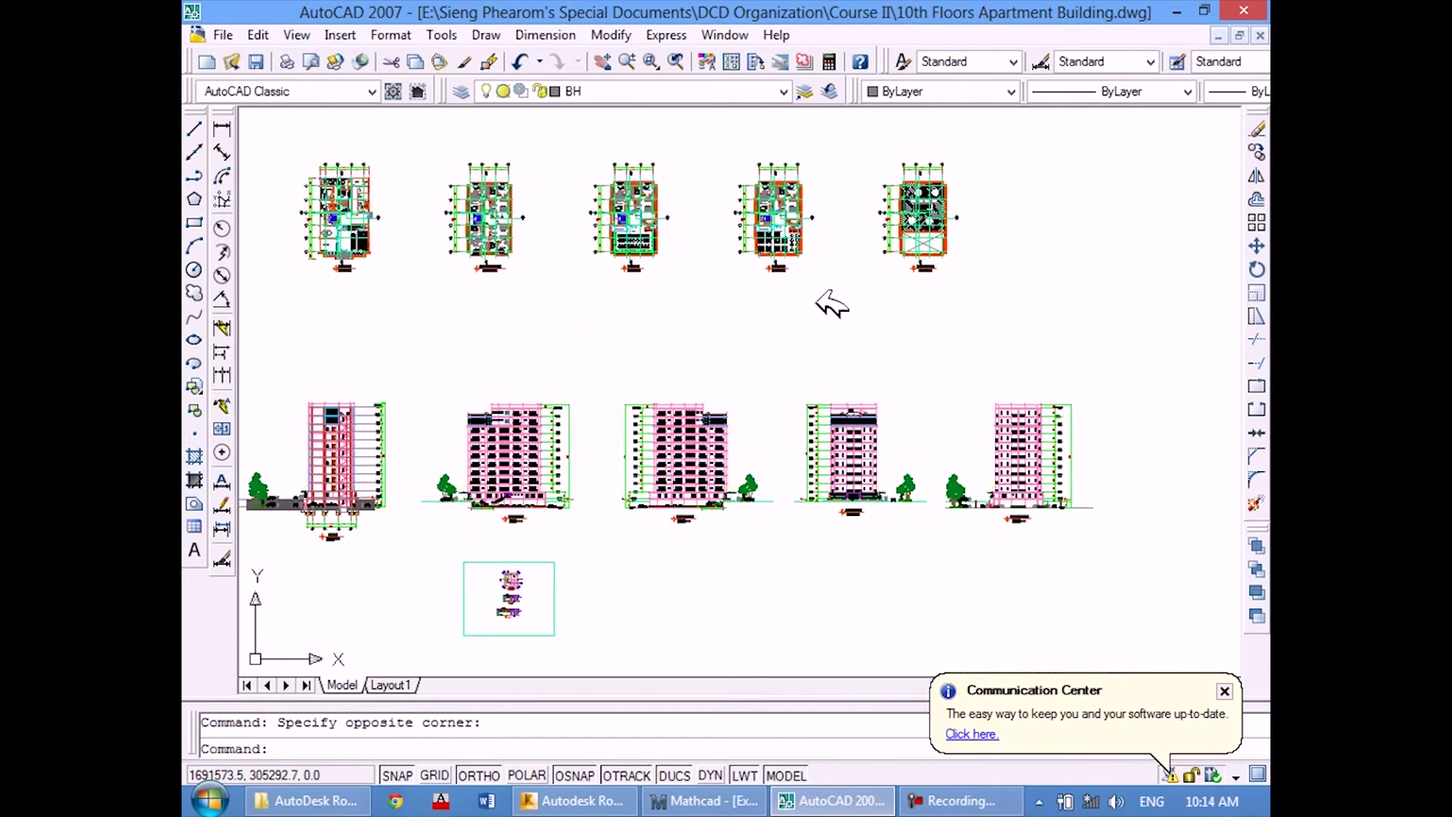
{"action": "scroll", "coordinate": [362, 477], "scroll_direction": "up", "scroll_amount": 2}
{"action": "scroll", "coordinate": [453, 424], "scroll_direction": "up", "scroll_amount": 2}
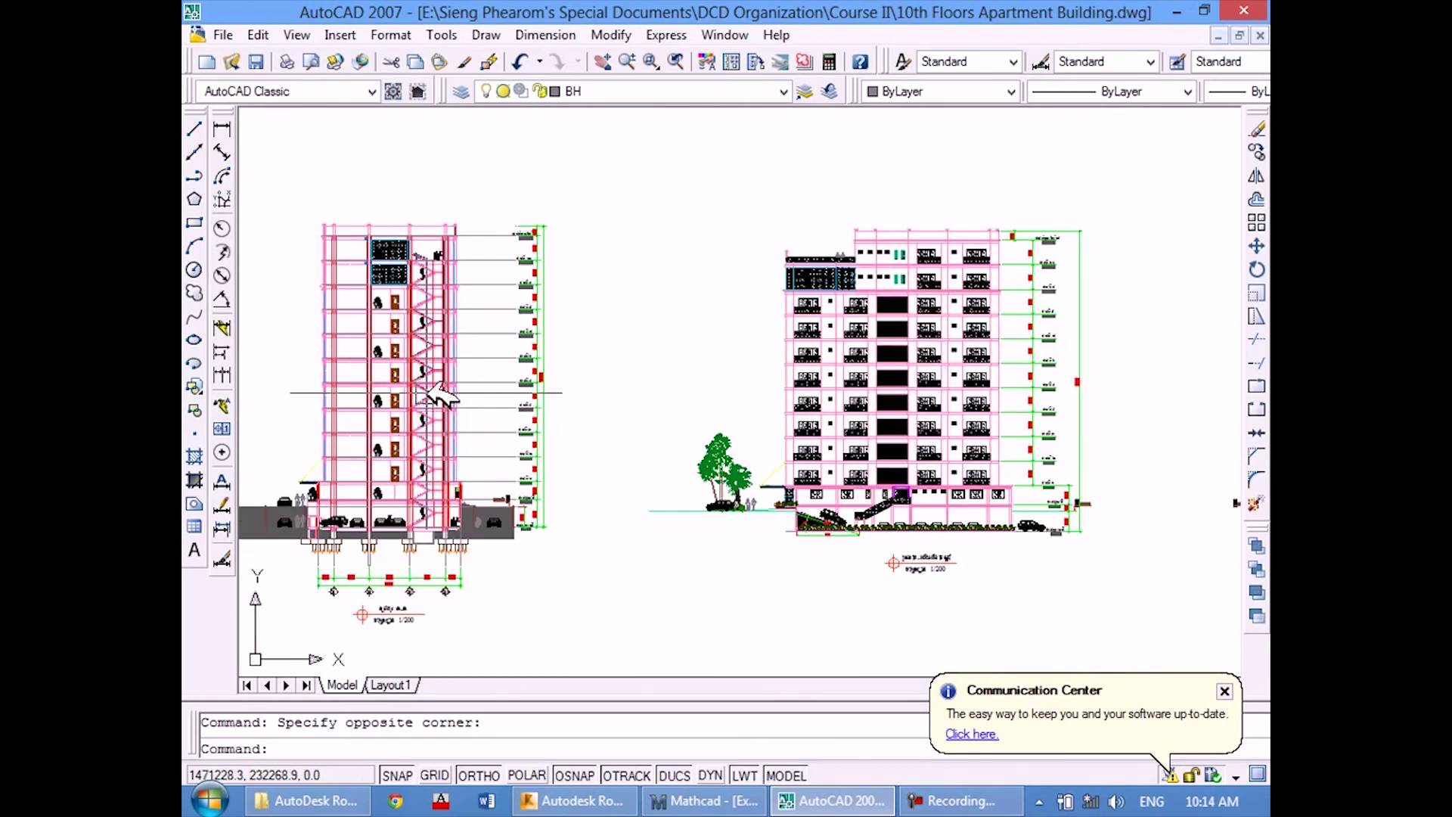
{"action": "scroll", "coordinate": [534, 379], "scroll_direction": "up", "scroll_amount": 1}
{"action": "scroll", "coordinate": [534, 379], "scroll_direction": "up", "scroll_amount": 1}
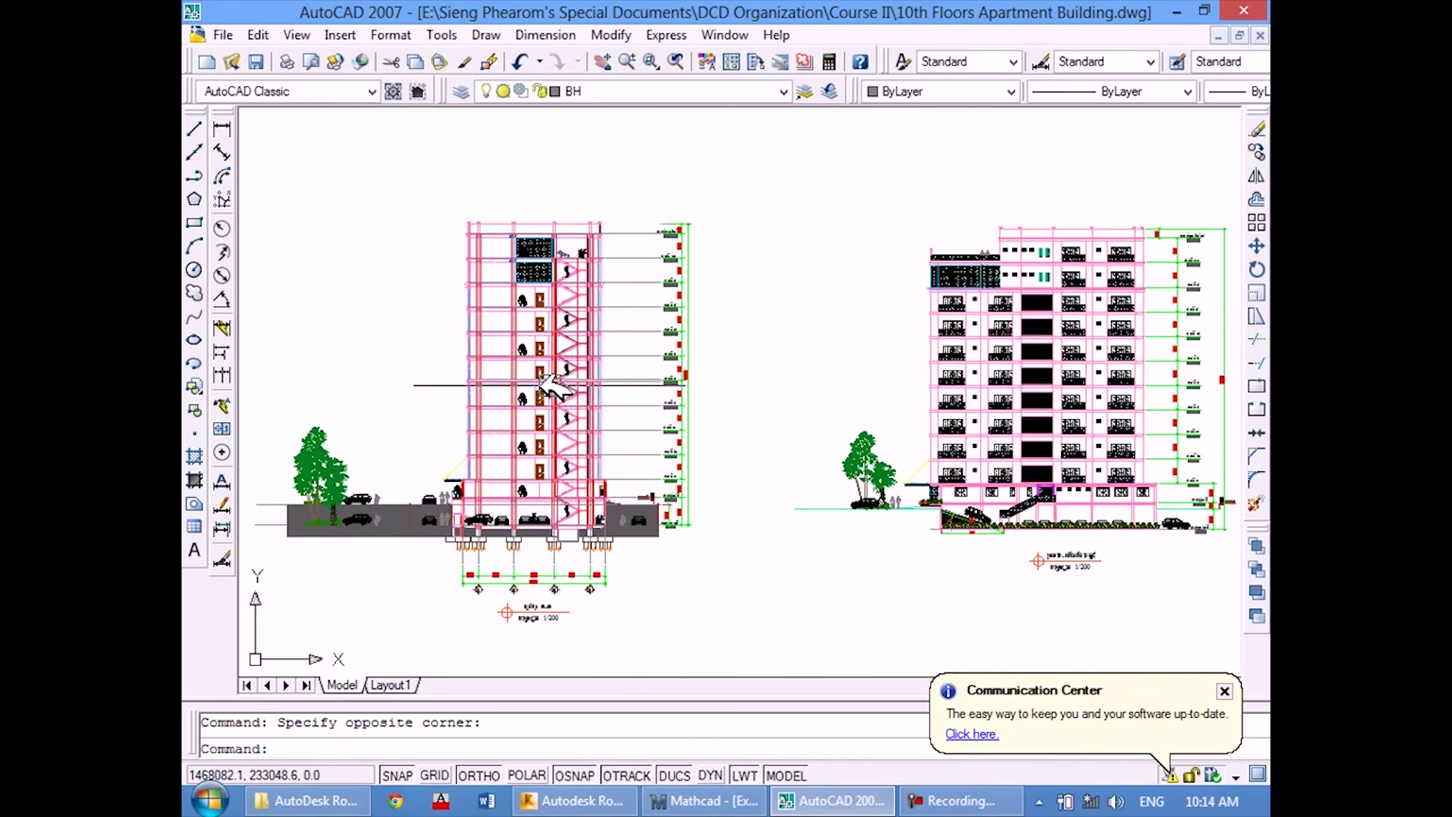
{"action": "scroll", "coordinate": [551, 389], "scroll_direction": "up", "scroll_amount": 1}
{"action": "middle_click_drag", "start_coordinate": [635, 442], "coordinate": [658, 394]}
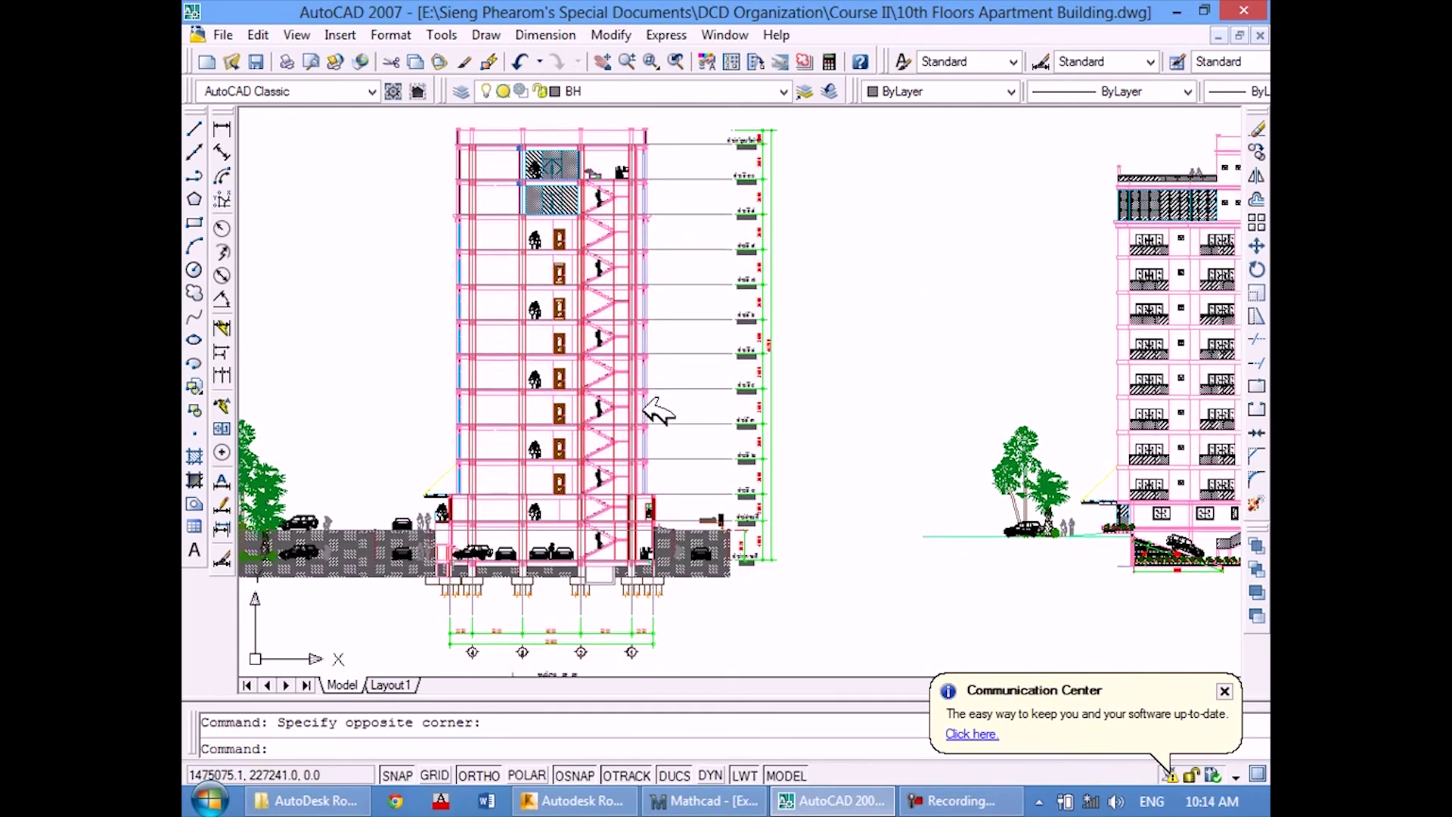
{"action": "scroll", "coordinate": [666, 378], "scroll_direction": "up", "scroll_amount": 1}
{"action": "scroll", "coordinate": [643, 470], "scroll_direction": "up", "scroll_amount": 1}
{"action": "scroll", "coordinate": [605, 575], "scroll_direction": "up", "scroll_amount": 1}
{"action": "scroll", "coordinate": [639, 503], "scroll_direction": "up", "scroll_amount": 1}
{"action": "middle_click_drag", "start_coordinate": [639, 503], "coordinate": [638, 499]}
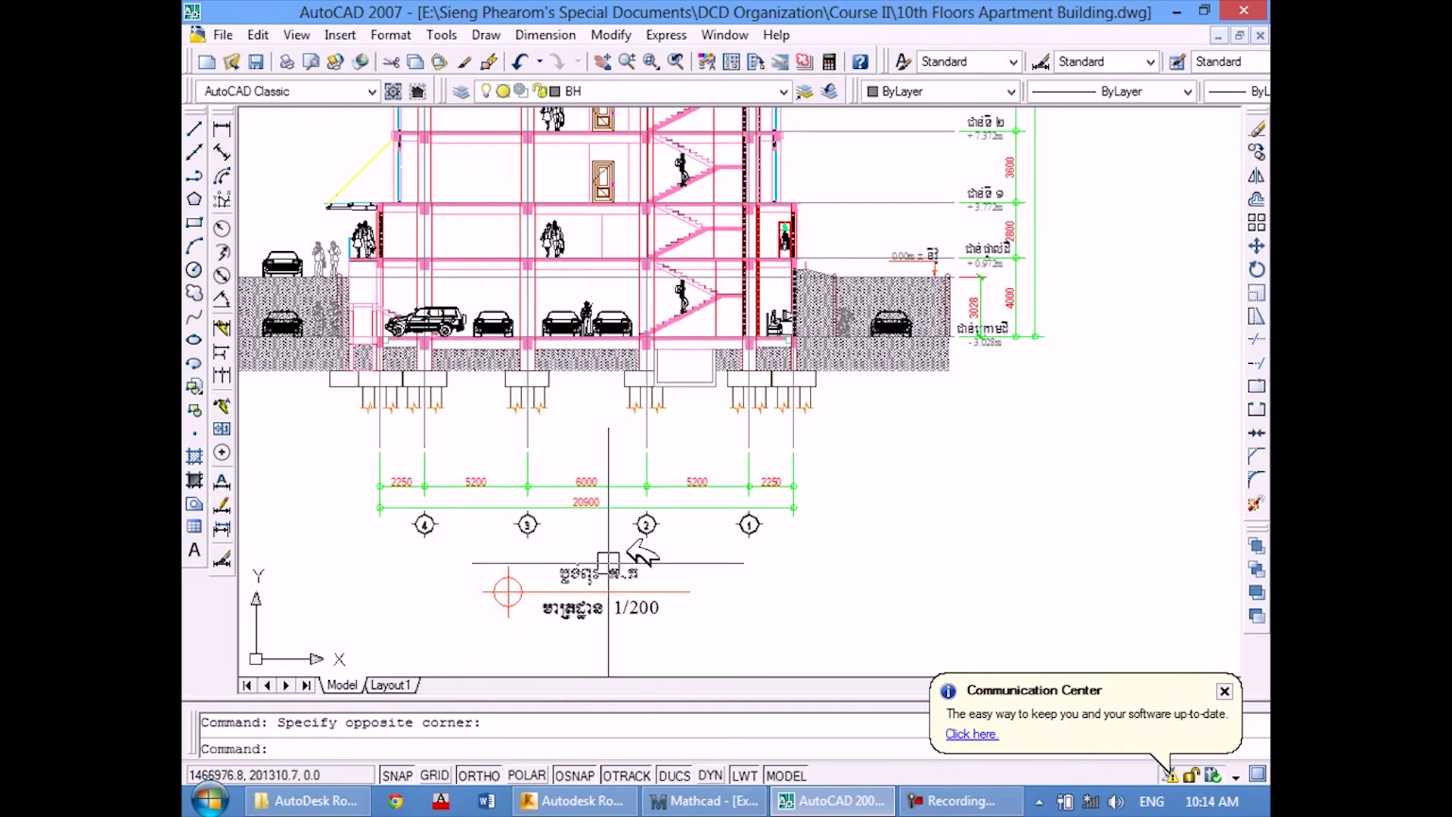
{"action": "middle_click_drag", "start_coordinate": [647, 427], "coordinate": [611, 617]}
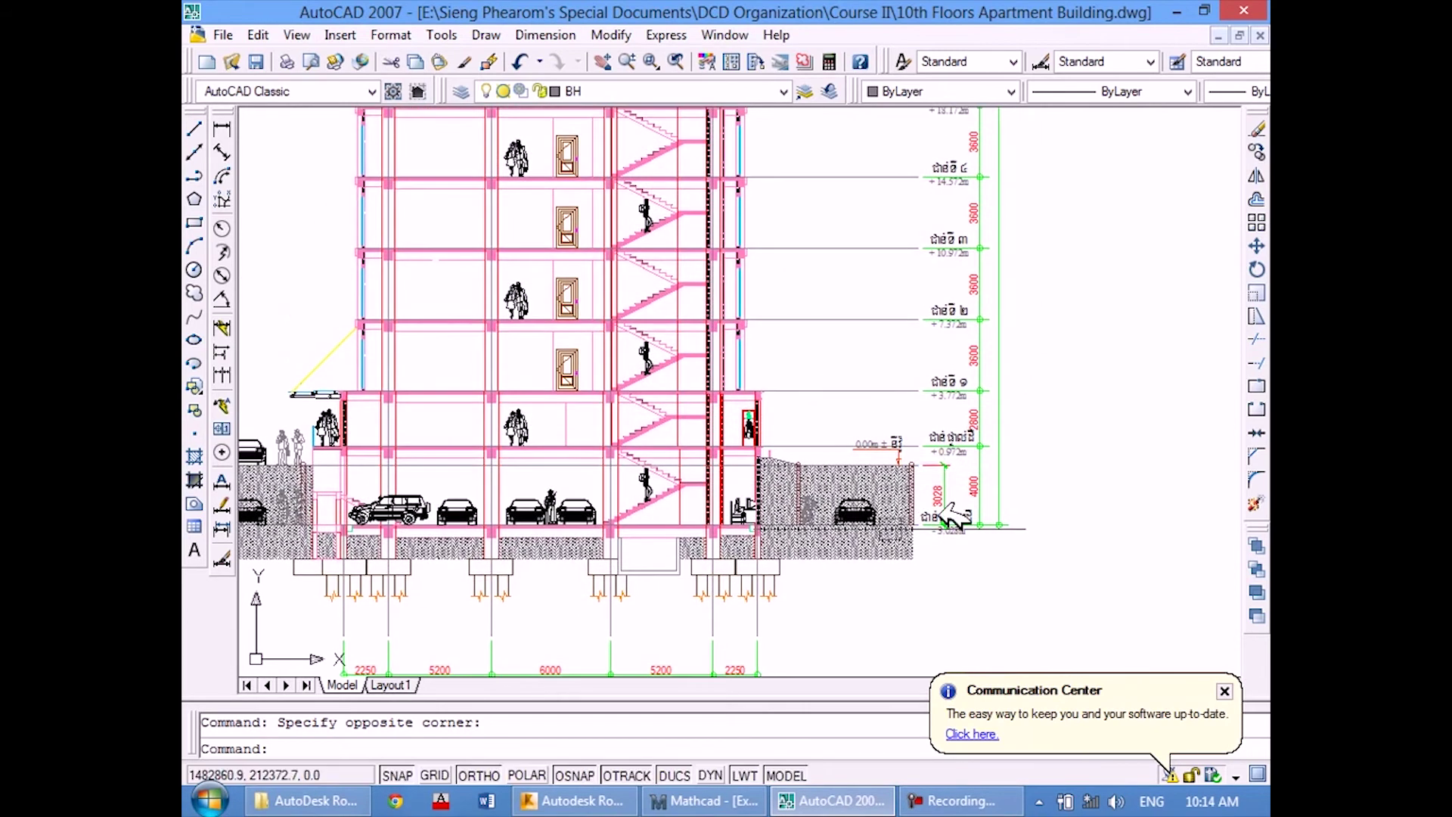
{"action": "scroll", "coordinate": [957, 492], "scroll_direction": "up", "scroll_amount": 1}
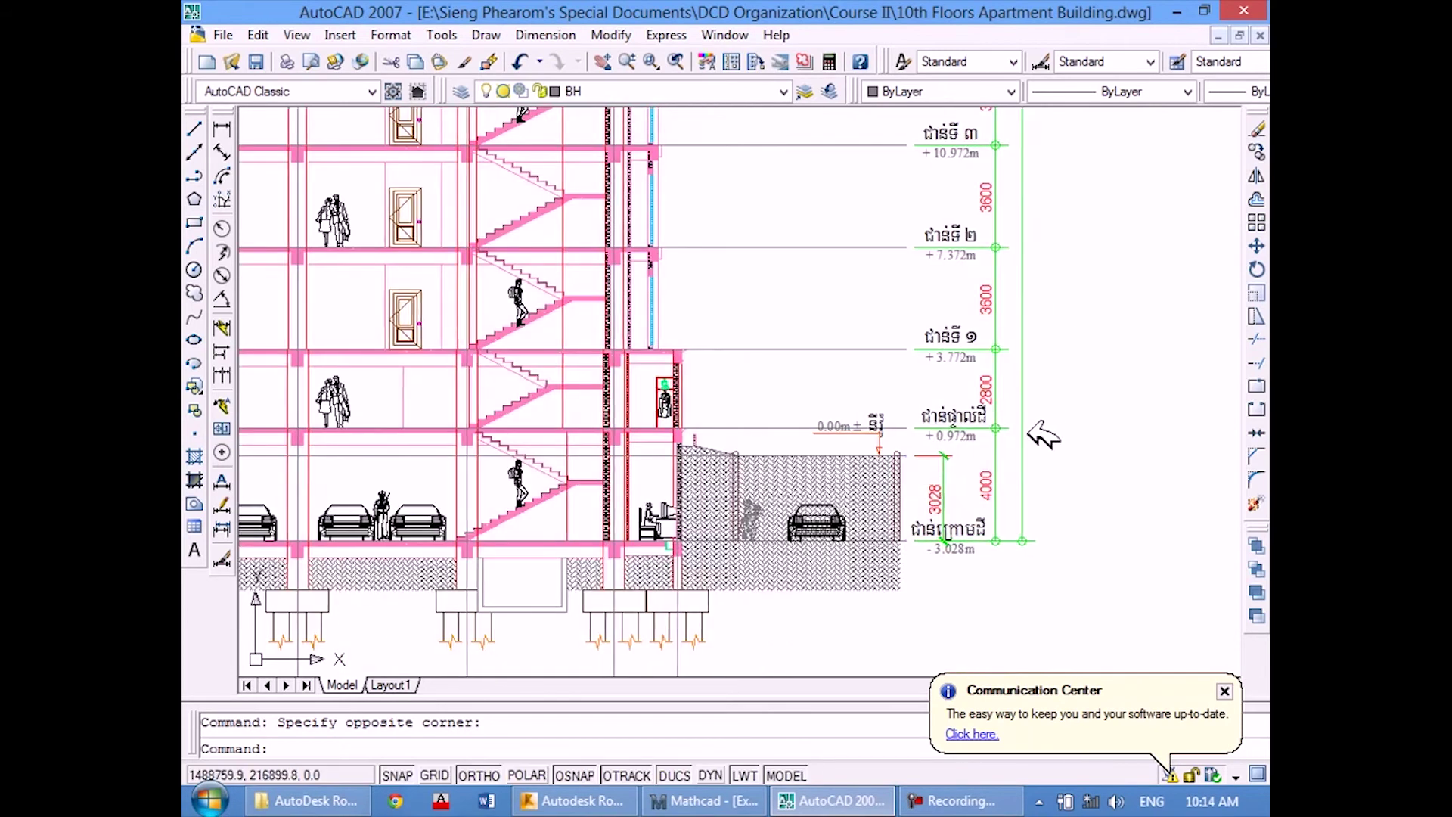
{"action": "scroll", "coordinate": [1006, 505], "scroll_direction": "up", "scroll_amount": 1}
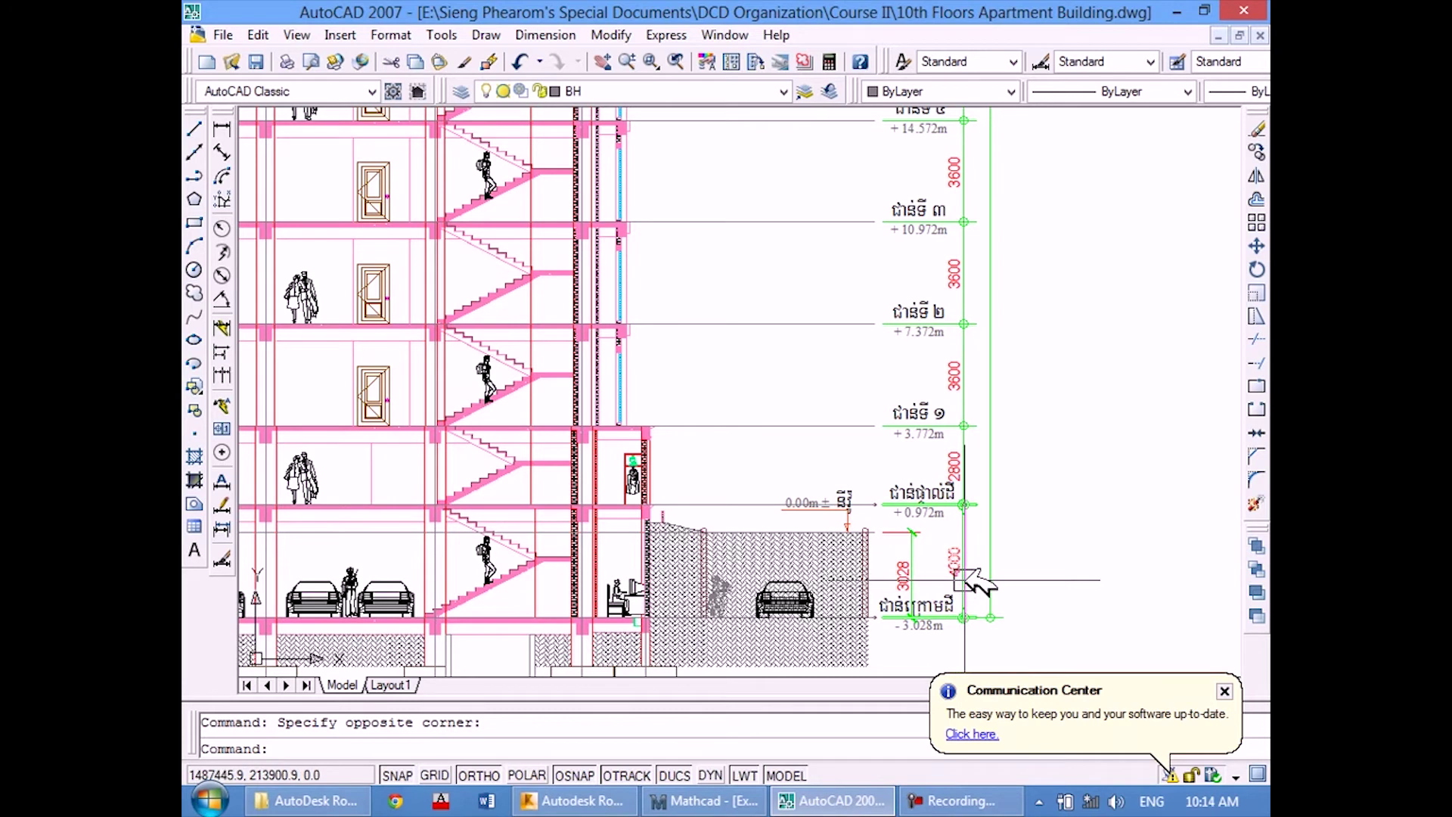
{"action": "scroll", "coordinate": [958, 468], "scroll_direction": "up", "scroll_amount": 3}
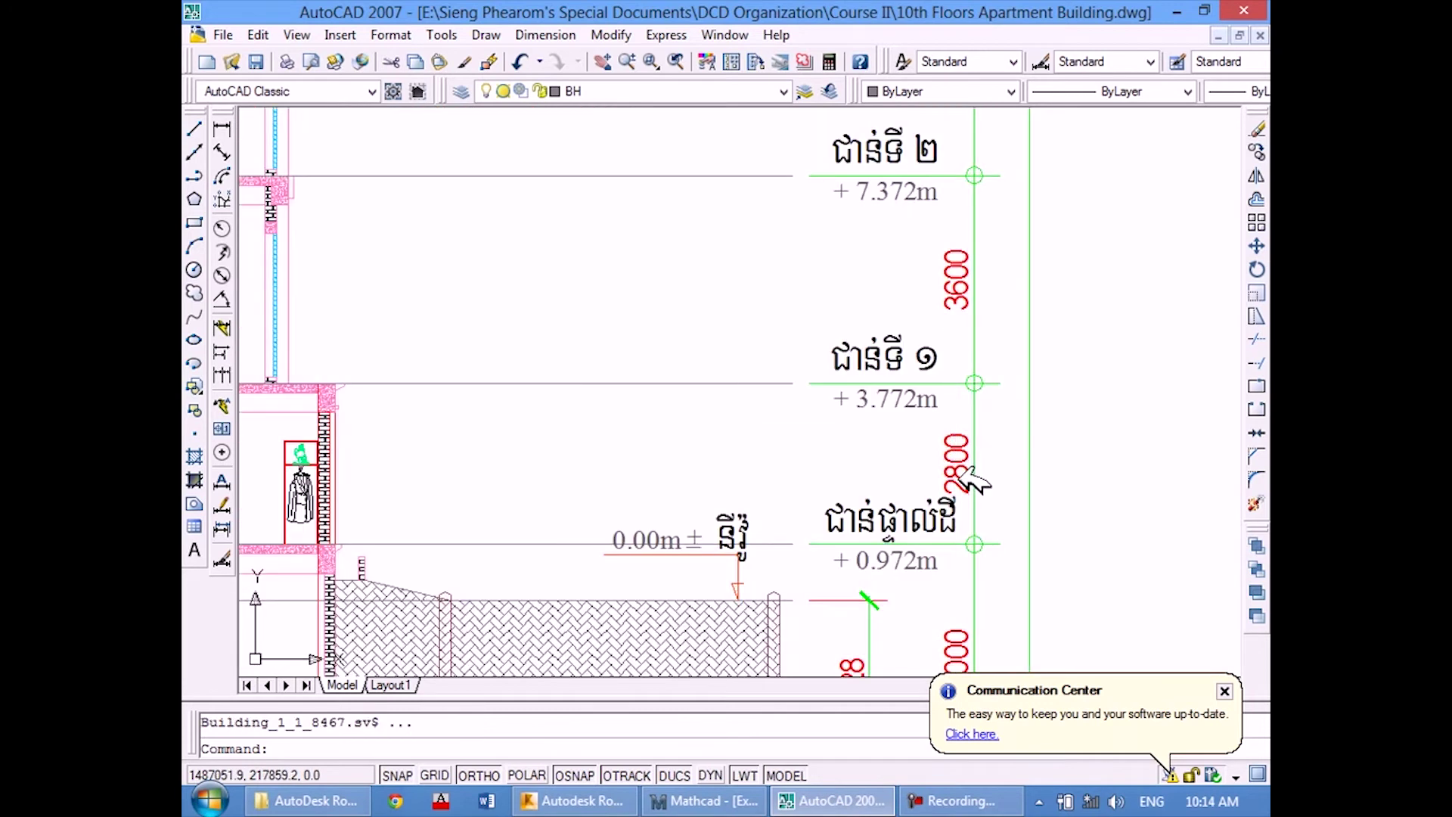
{"action": "scroll", "coordinate": [976, 386], "scroll_direction": "down", "scroll_amount": 2}
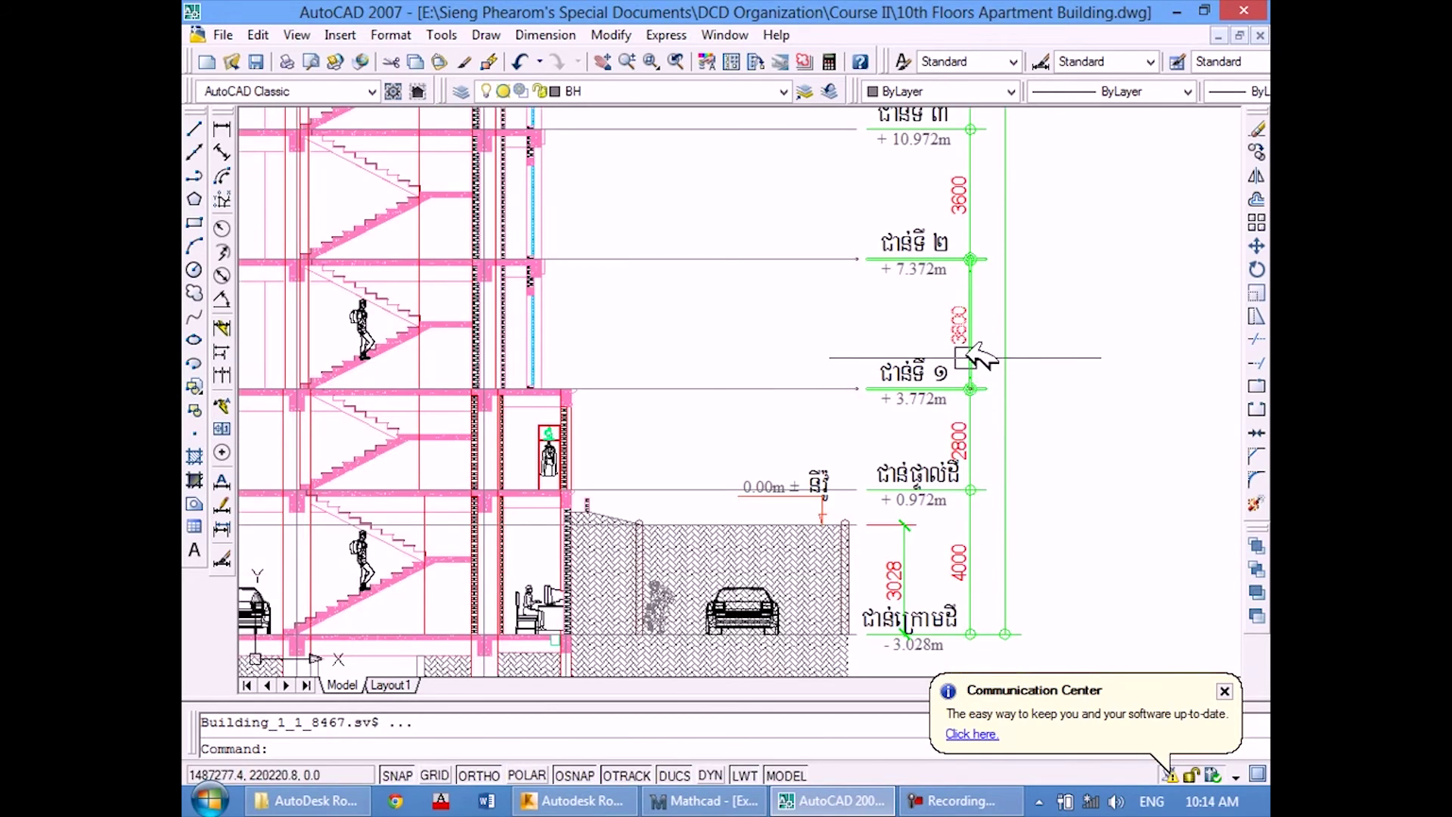
{"action": "middle_click_drag", "start_coordinate": [972, 373], "coordinate": [972, 567]}
{"action": "scroll", "coordinate": [984, 371], "scroll_direction": "up", "scroll_amount": 1}
{"action": "middle_click_drag", "start_coordinate": [983, 371], "coordinate": [1044, 577]}
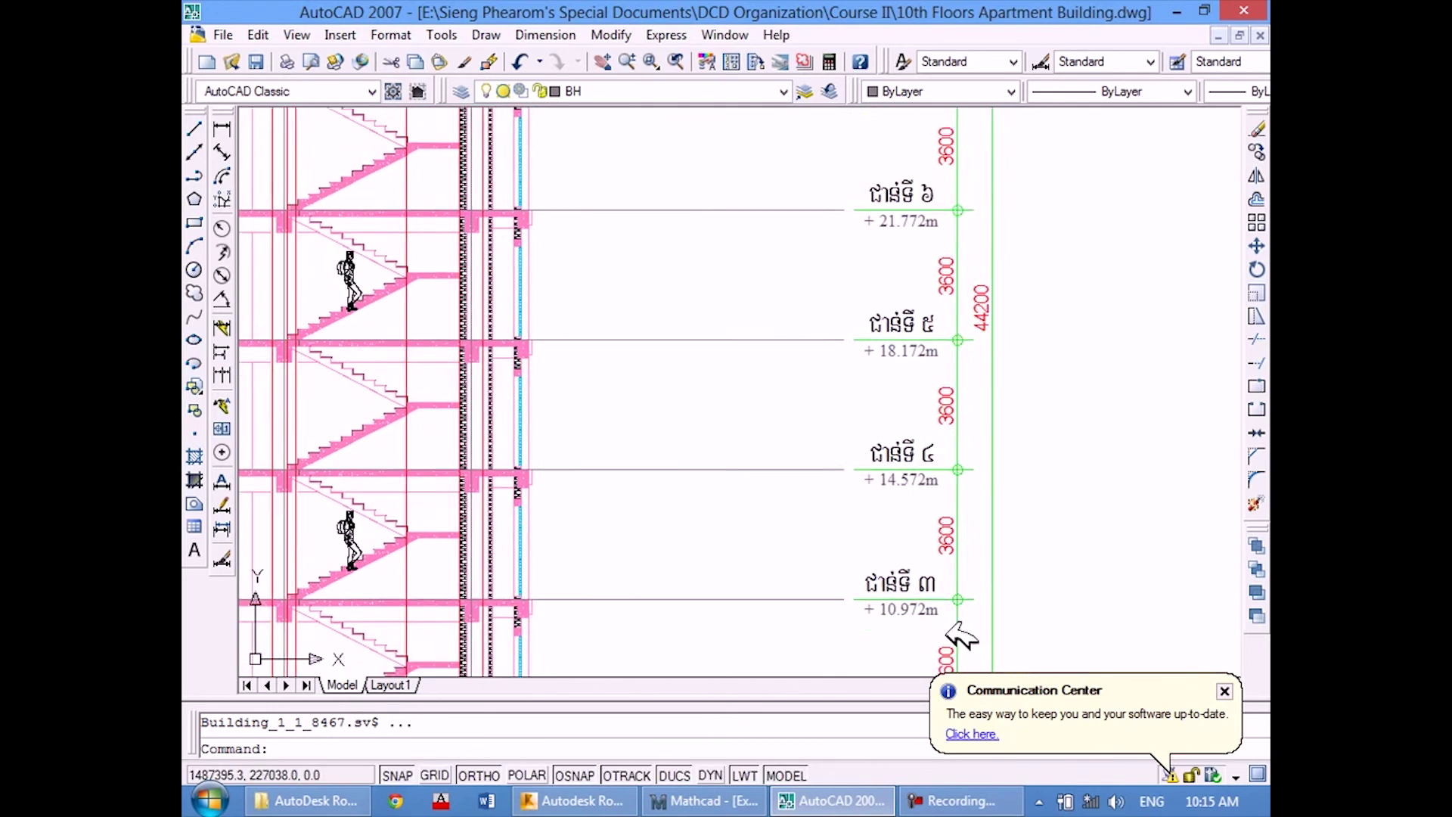
{"action": "middle_click_drag", "start_coordinate": [956, 318], "coordinate": [918, 512]}
{"action": "middle_click_drag", "start_coordinate": [927, 443], "coordinate": [917, 493]}
{"action": "middle_click_drag", "start_coordinate": [944, 324], "coordinate": [943, 412]}
{"action": "middle_click_drag", "start_coordinate": [959, 266], "coordinate": [959, 389]}
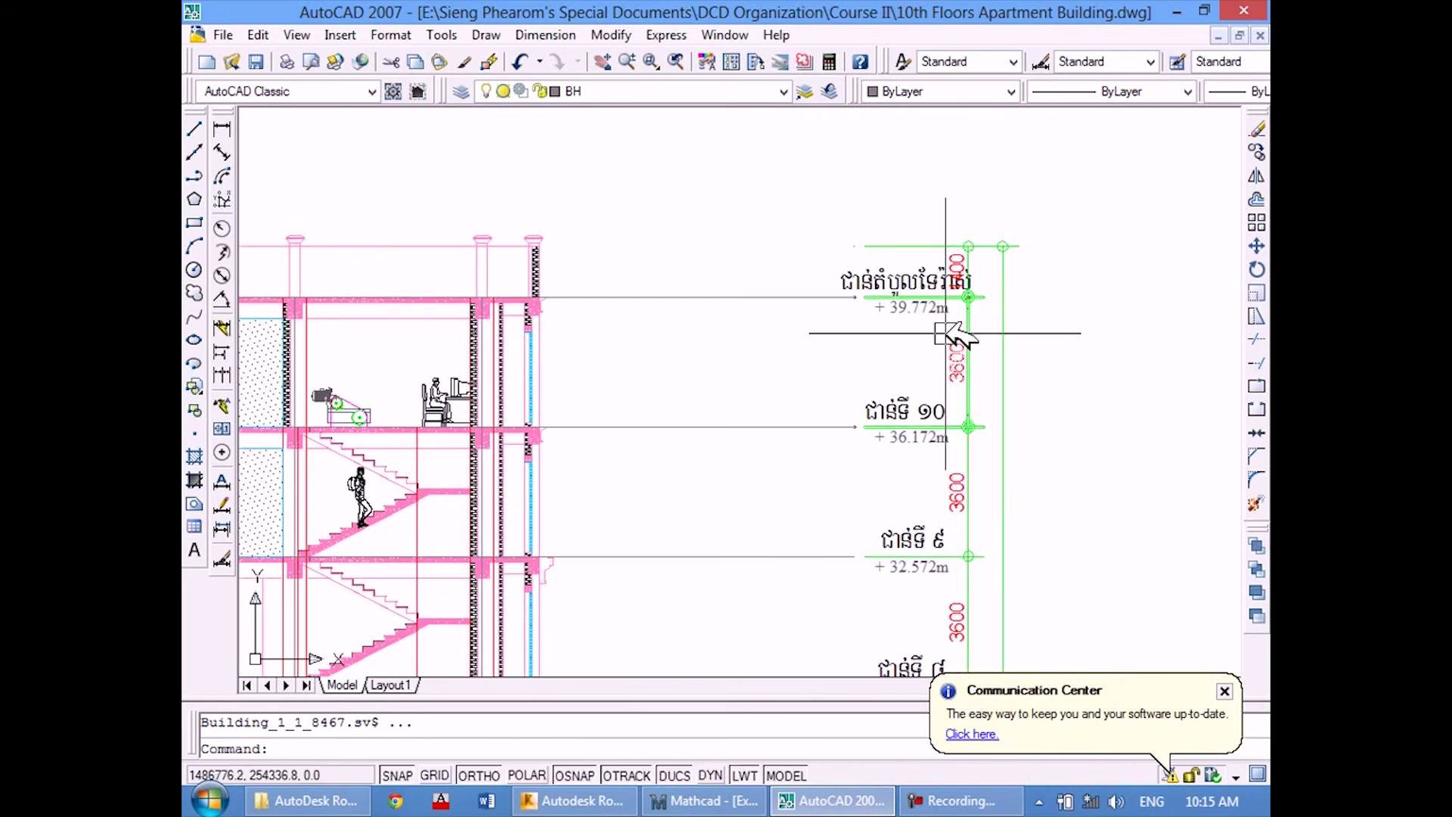
{"action": "scroll", "coordinate": [665, 276], "scroll_direction": "up", "scroll_amount": 2}
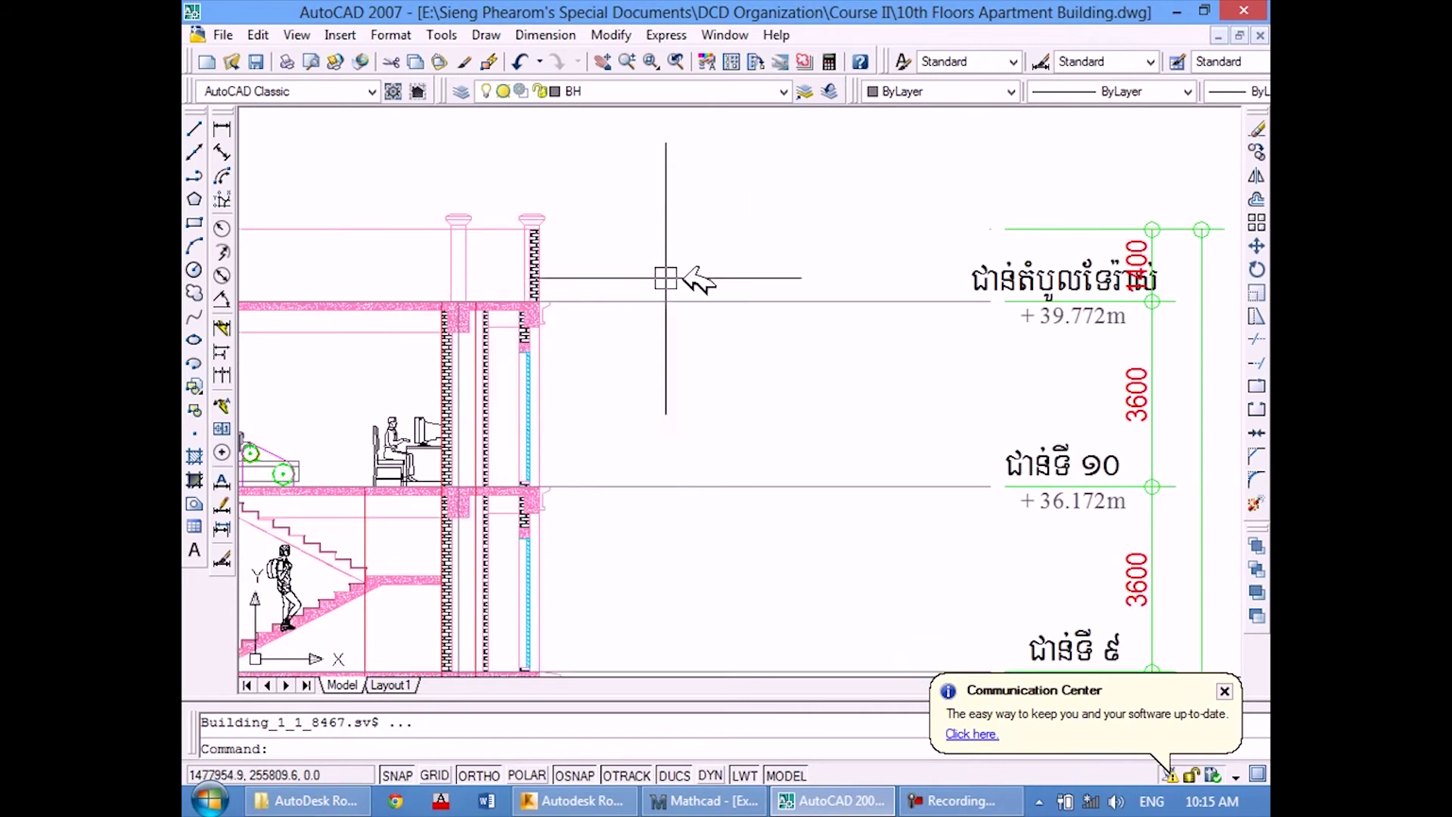
{"action": "middle_click_drag", "start_coordinate": [787, 292], "coordinate": [658, 328]}
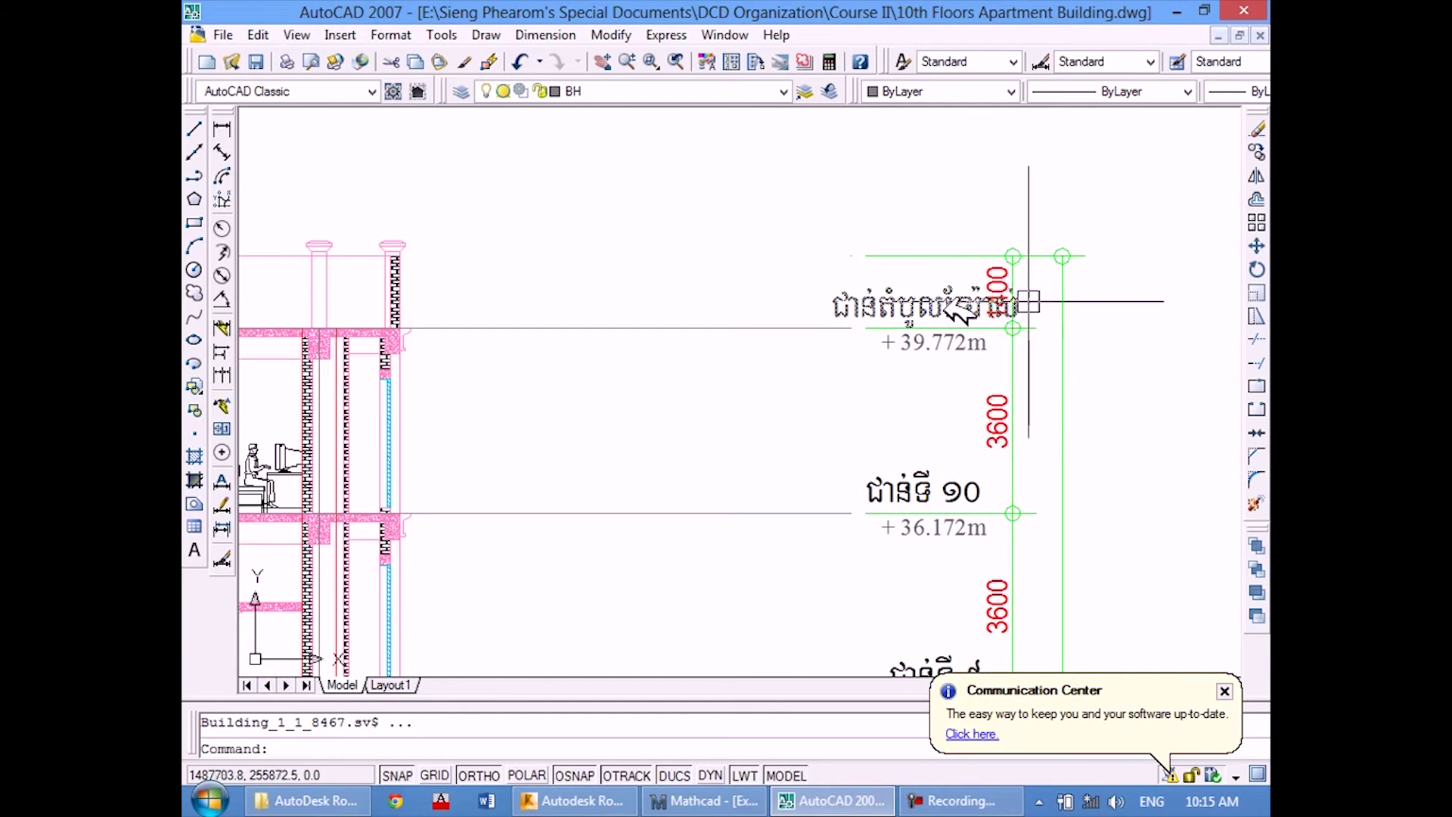
{"action": "scroll", "coordinate": [800, 307], "scroll_direction": "down", "scroll_amount": 5}
{"action": "middle_click_drag", "start_coordinate": [853, 416], "coordinate": [805, 310]}
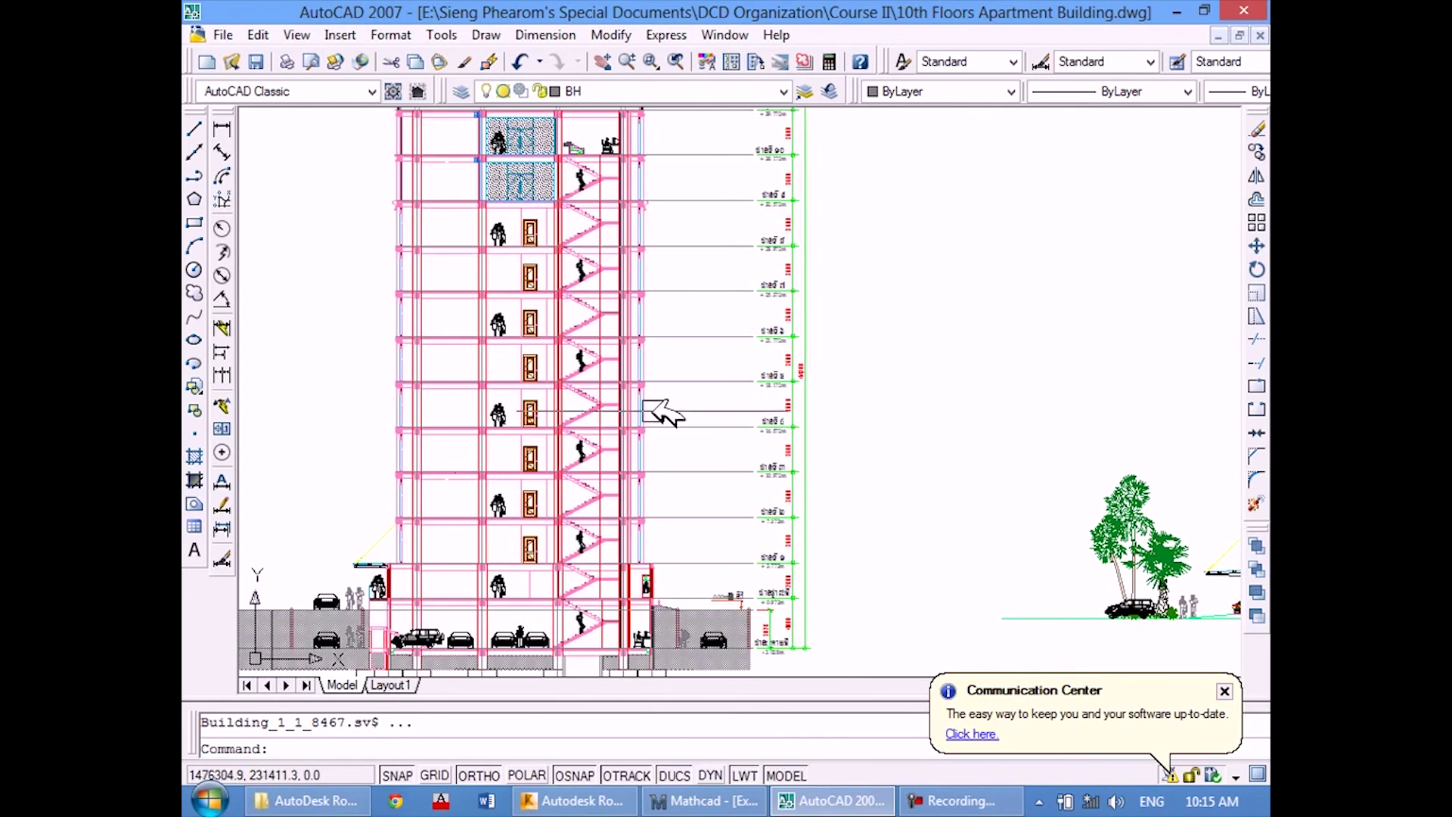
{"action": "middle_click_drag", "start_coordinate": [652, 399], "coordinate": [710, 353]}
{"action": "scroll", "coordinate": [605, 564], "scroll_direction": "down", "scroll_amount": 2}
{"action": "scroll", "coordinate": [606, 564], "scroll_direction": "up", "scroll_amount": 5}
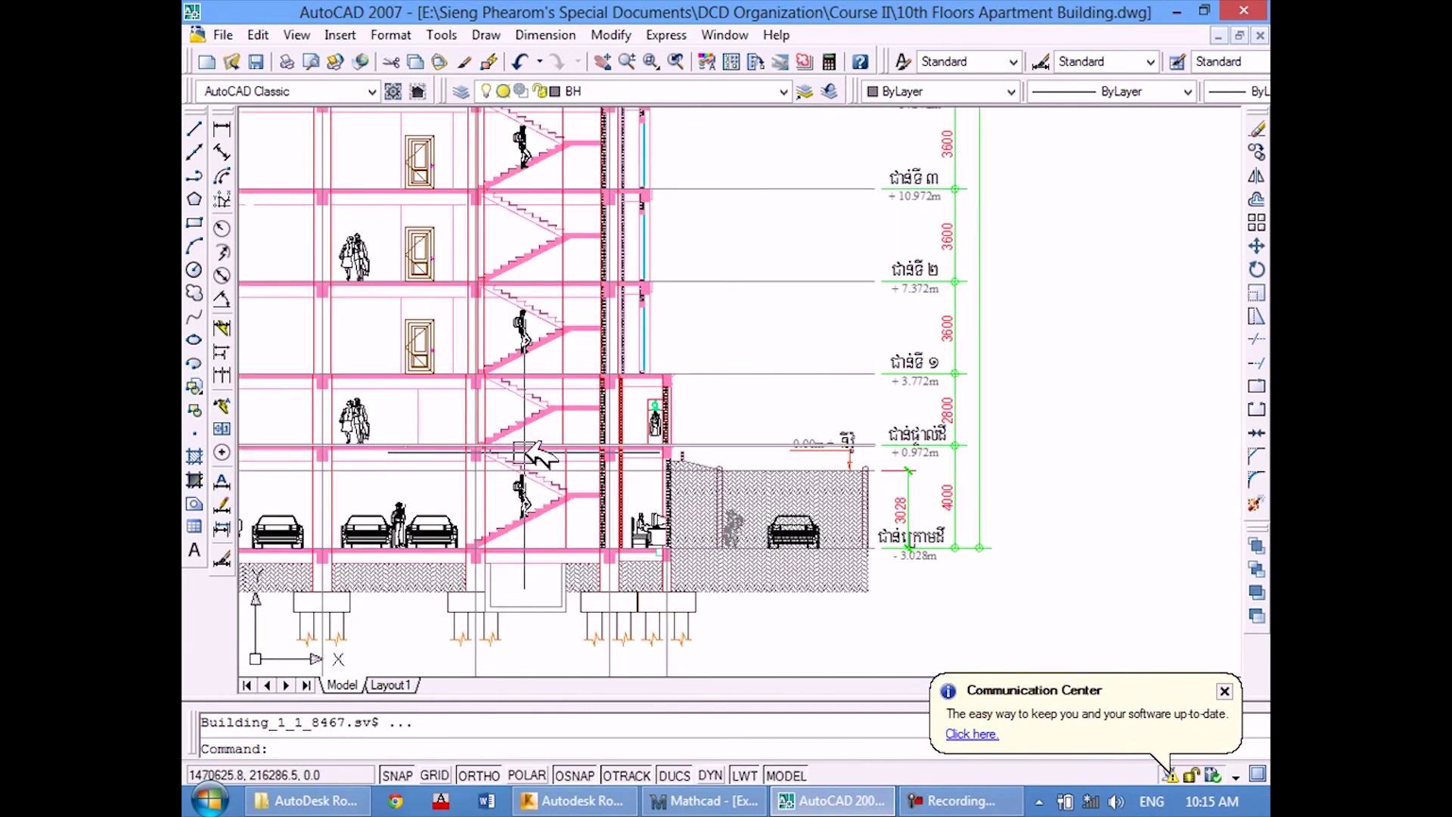
{"action": "scroll", "coordinate": [534, 454], "scroll_direction": "down", "scroll_amount": 2}
{"action": "scroll", "coordinate": [605, 454], "scroll_direction": "down", "scroll_amount": 2}
{"action": "scroll", "coordinate": [652, 457], "scroll_direction": "down", "scroll_amount": 1}
{"action": "middle_click_drag", "start_coordinate": [641, 475], "coordinate": [669, 605]}
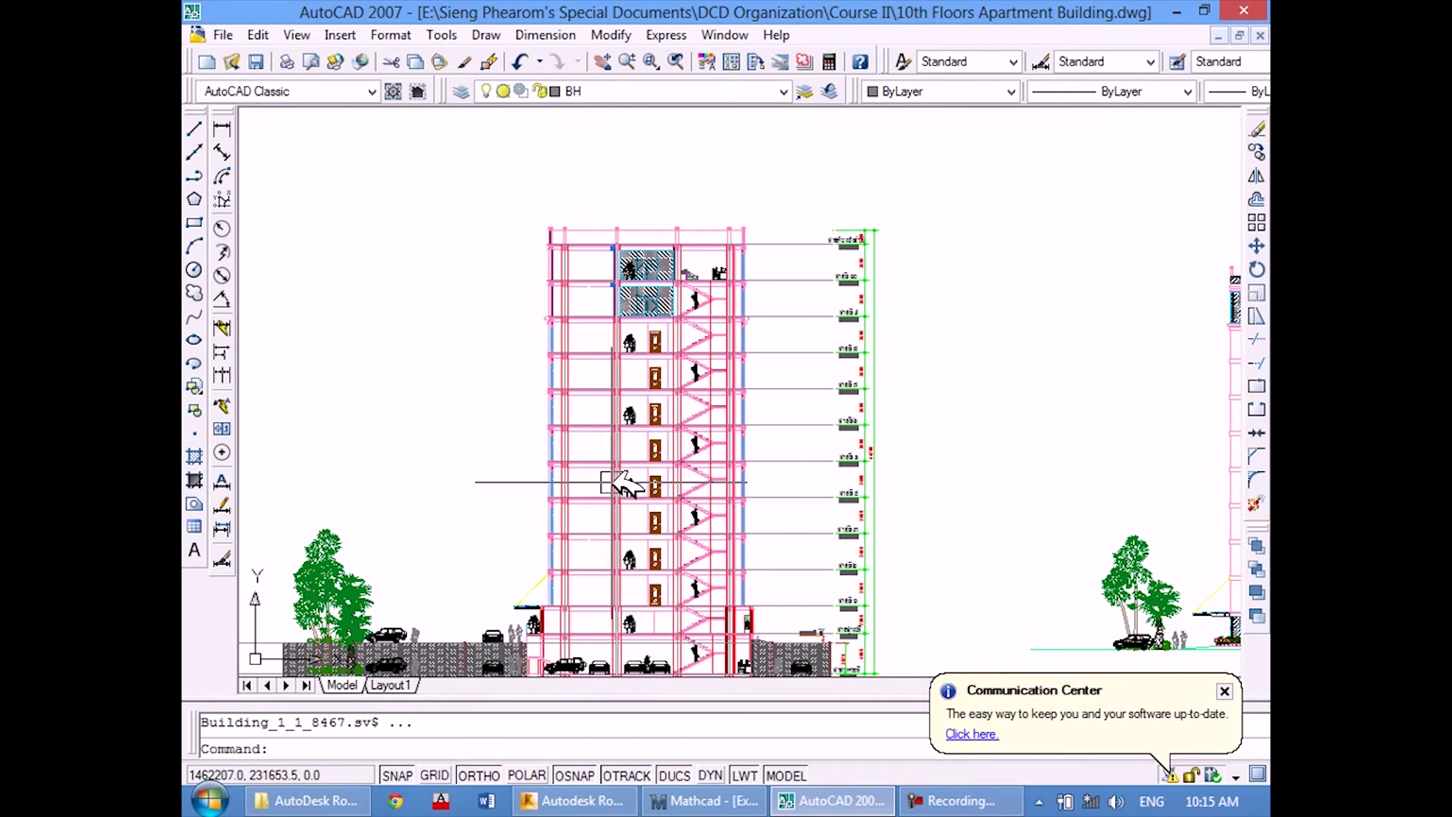
{"action": "middle_click_drag", "start_coordinate": [650, 532], "coordinate": [620, 483]}
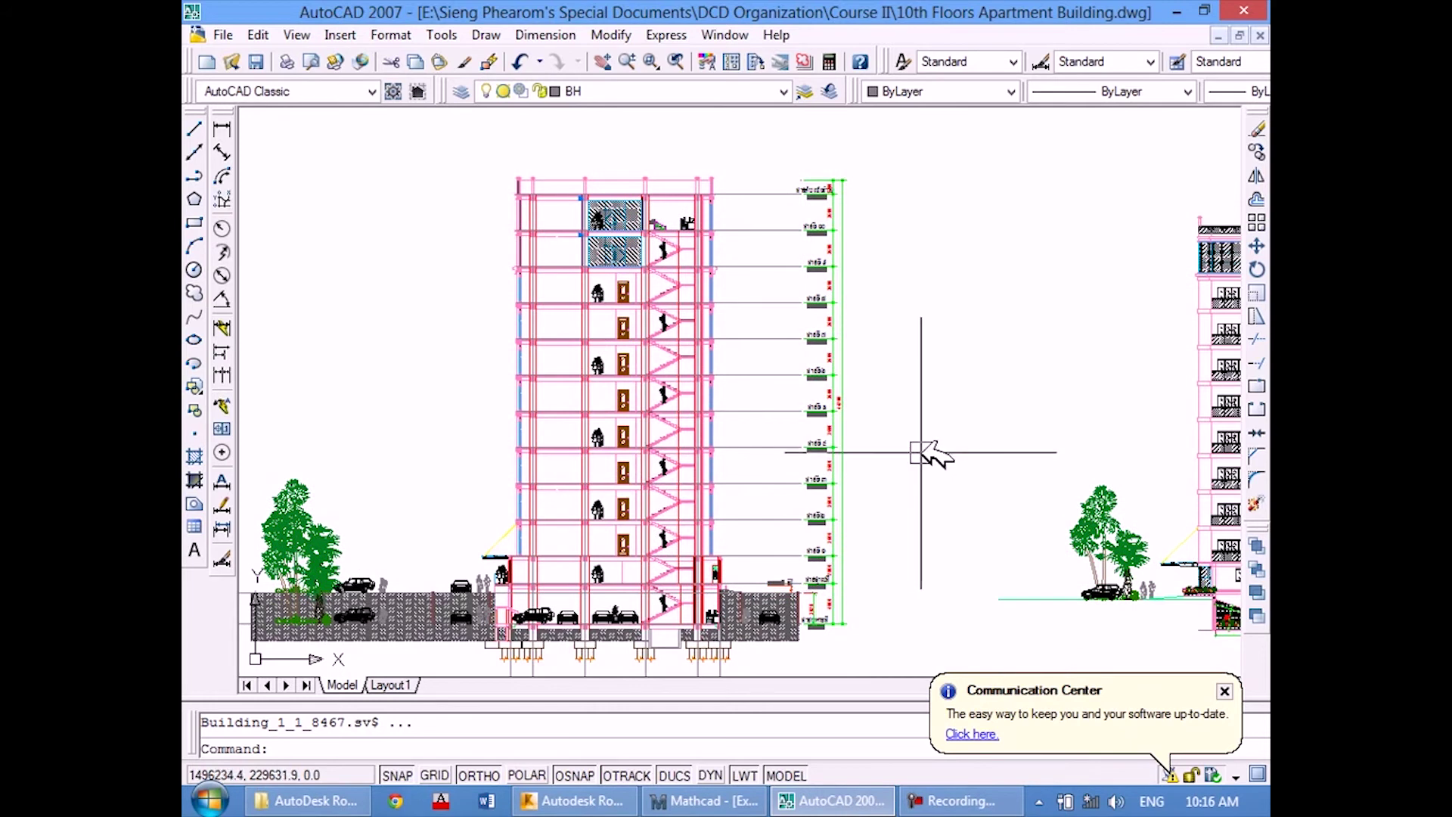
{"action": "middle_click_drag", "start_coordinate": [924, 454], "coordinate": [422, 398]}
{"action": "scroll", "coordinate": [969, 598], "scroll_direction": "up", "scroll_amount": 2}
{"action": "scroll", "coordinate": [870, 620], "scroll_direction": "up", "scroll_amount": 3}
{"action": "scroll", "coordinate": [883, 507], "scroll_direction": "down", "scroll_amount": 2}
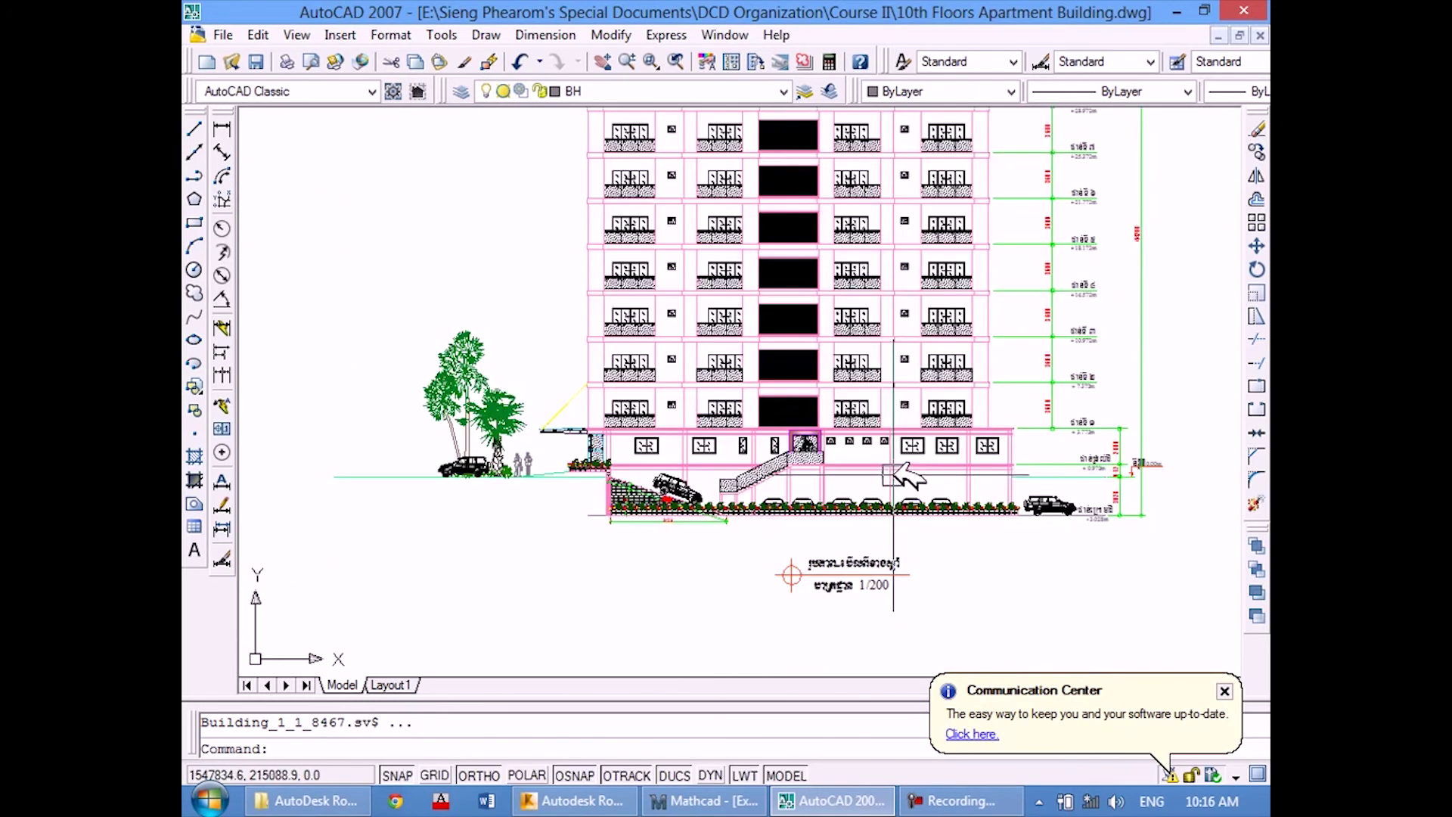
{"action": "mouse_move", "coordinate": [904, 428]}
{"action": "middle_mouse_down"}
{"action": "mouse_move", "coordinate": [850, 590]}
{"action": "mouse_move", "coordinate": [828, 600]}
{"action": "mouse_move", "coordinate": [830, 578]}
{"action": "middle_mouse_up"}
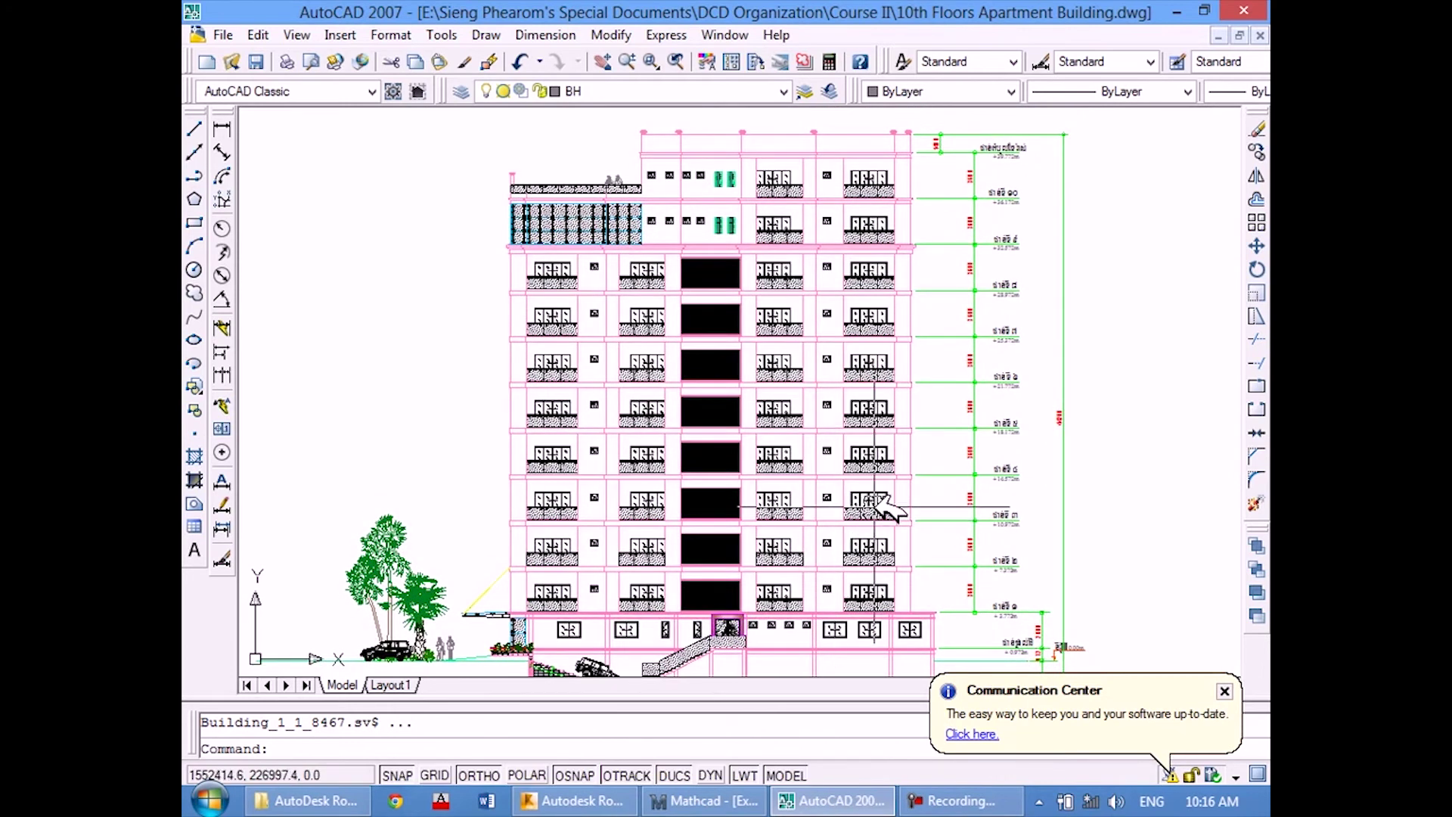
{"action": "mouse_move", "coordinate": [1086, 494]}
{"action": "middle_mouse_down"}
{"action": "mouse_move", "coordinate": [908, 486]}
{"action": "mouse_move", "coordinate": [558, 373]}
{"action": "mouse_move", "coordinate": [648, 422]}
{"action": "mouse_move", "coordinate": [578, 436]}
{"action": "mouse_move", "coordinate": [593, 469]}
{"action": "mouse_move", "coordinate": [583, 503]}
{"action": "mouse_move", "coordinate": [837, 373]}
{"action": "mouse_move", "coordinate": [817, 405]}
{"action": "mouse_move", "coordinate": [772, 390]}
{"action": "mouse_move", "coordinate": [766, 357]}
{"action": "middle_mouse_up"}
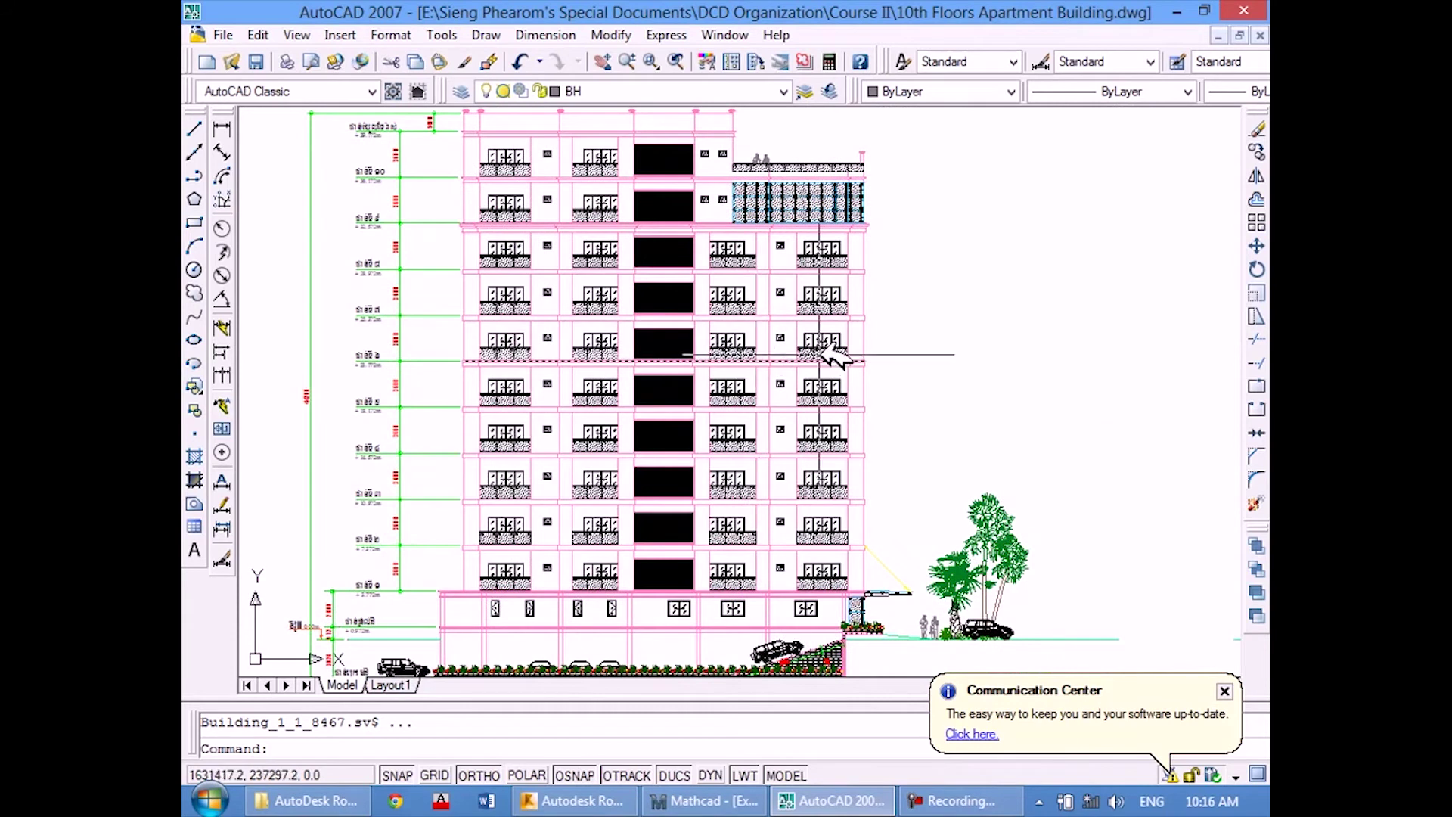
{"action": "scroll", "coordinate": [900, 361], "scroll_direction": "down", "scroll_amount": 2}
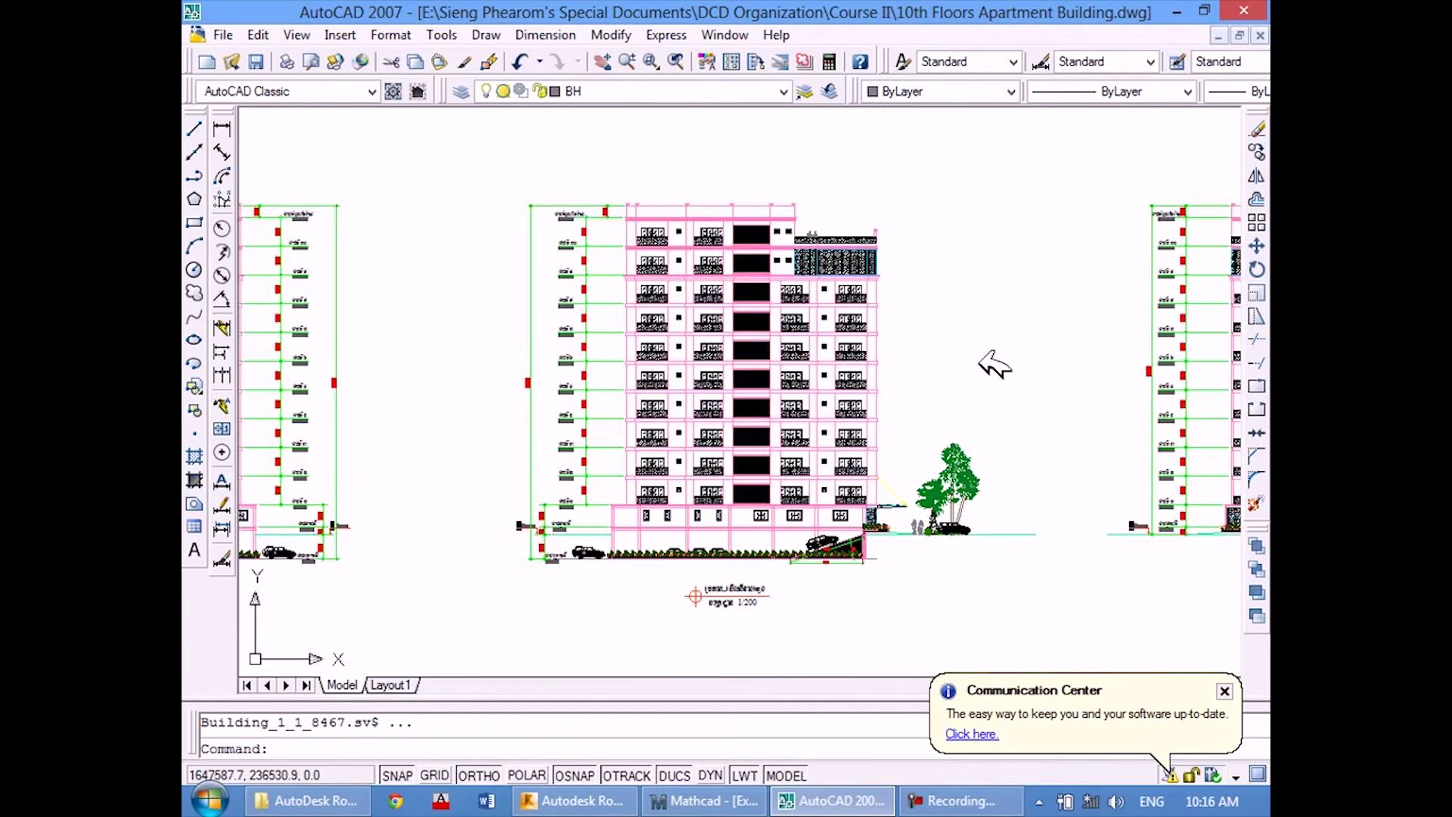
{"action": "middle_click_drag", "start_coordinate": [996, 363], "coordinate": [756, 363]}
{"action": "middle_click_drag", "start_coordinate": [1059, 355], "coordinate": [855, 352]}
{"action": "scroll", "coordinate": [855, 352], "scroll_direction": "up", "scroll_amount": 2}
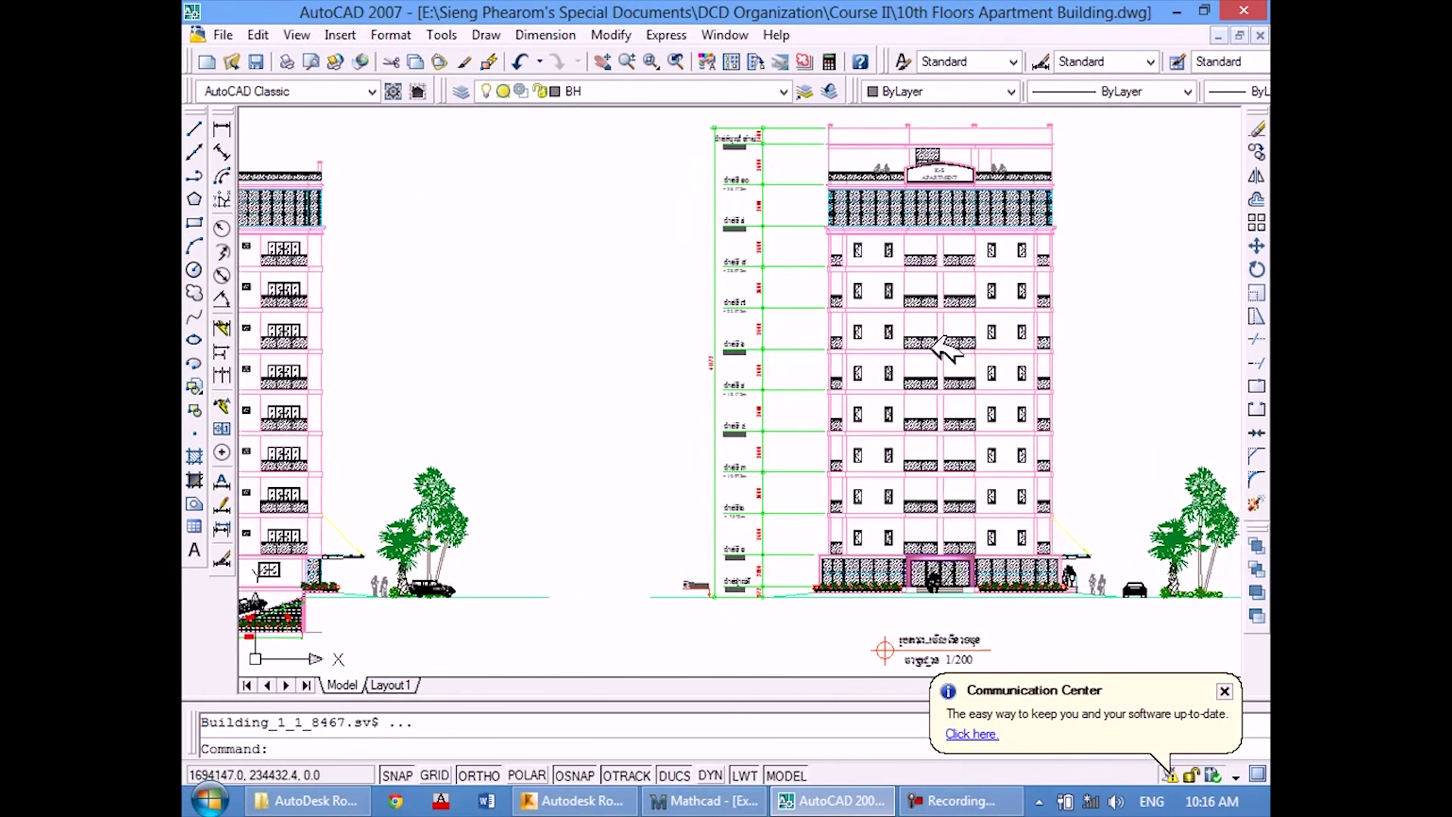
{"action": "scroll", "coordinate": [877, 594], "scroll_direction": "up", "scroll_amount": 2}
{"action": "scroll", "coordinate": [870, 589], "scroll_direction": "up", "scroll_amount": 1}
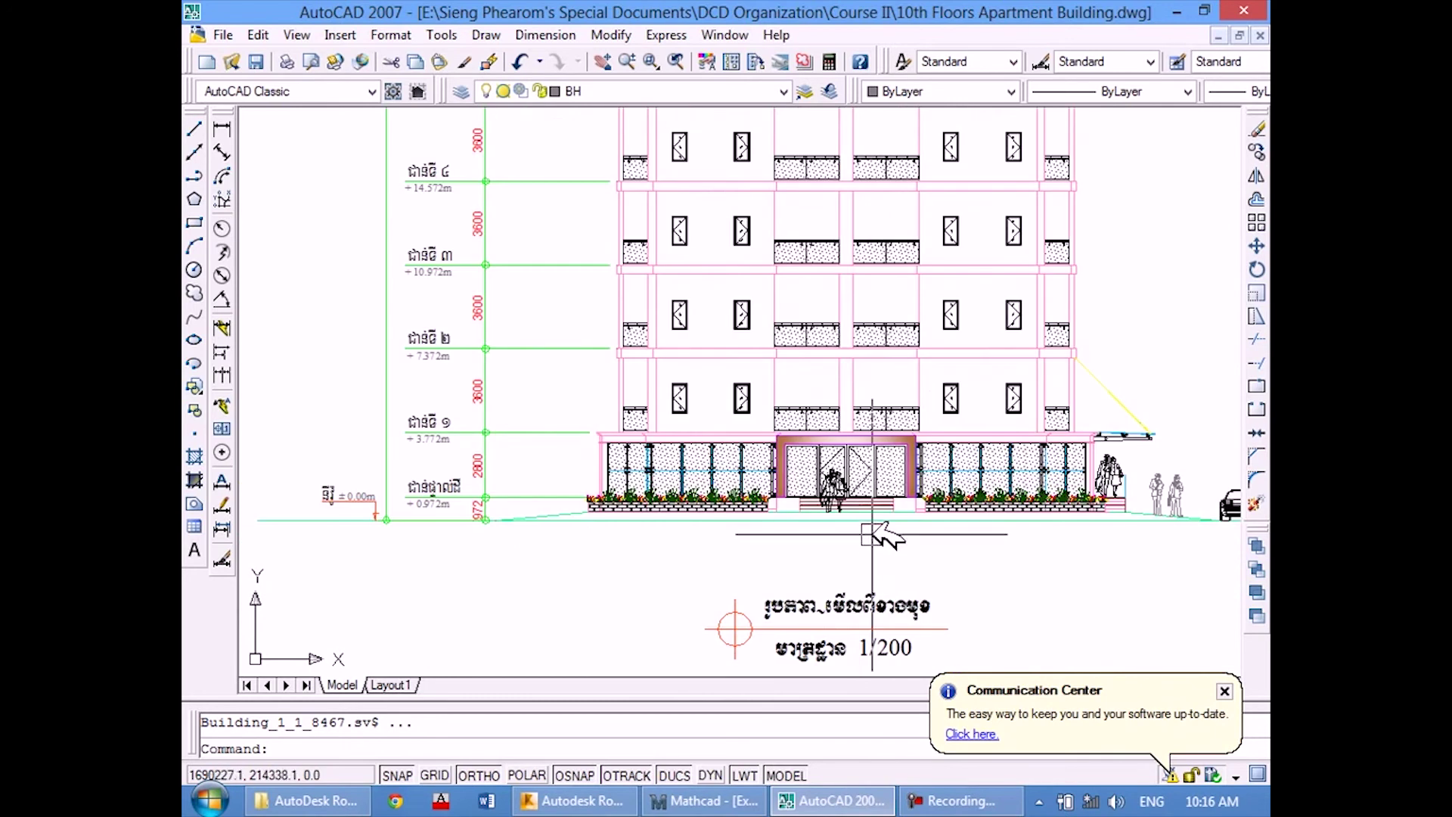
{"action": "scroll", "coordinate": [875, 530], "scroll_direction": "down", "scroll_amount": 2}
{"action": "middle_click_drag", "start_coordinate": [881, 530], "coordinate": [832, 677]}
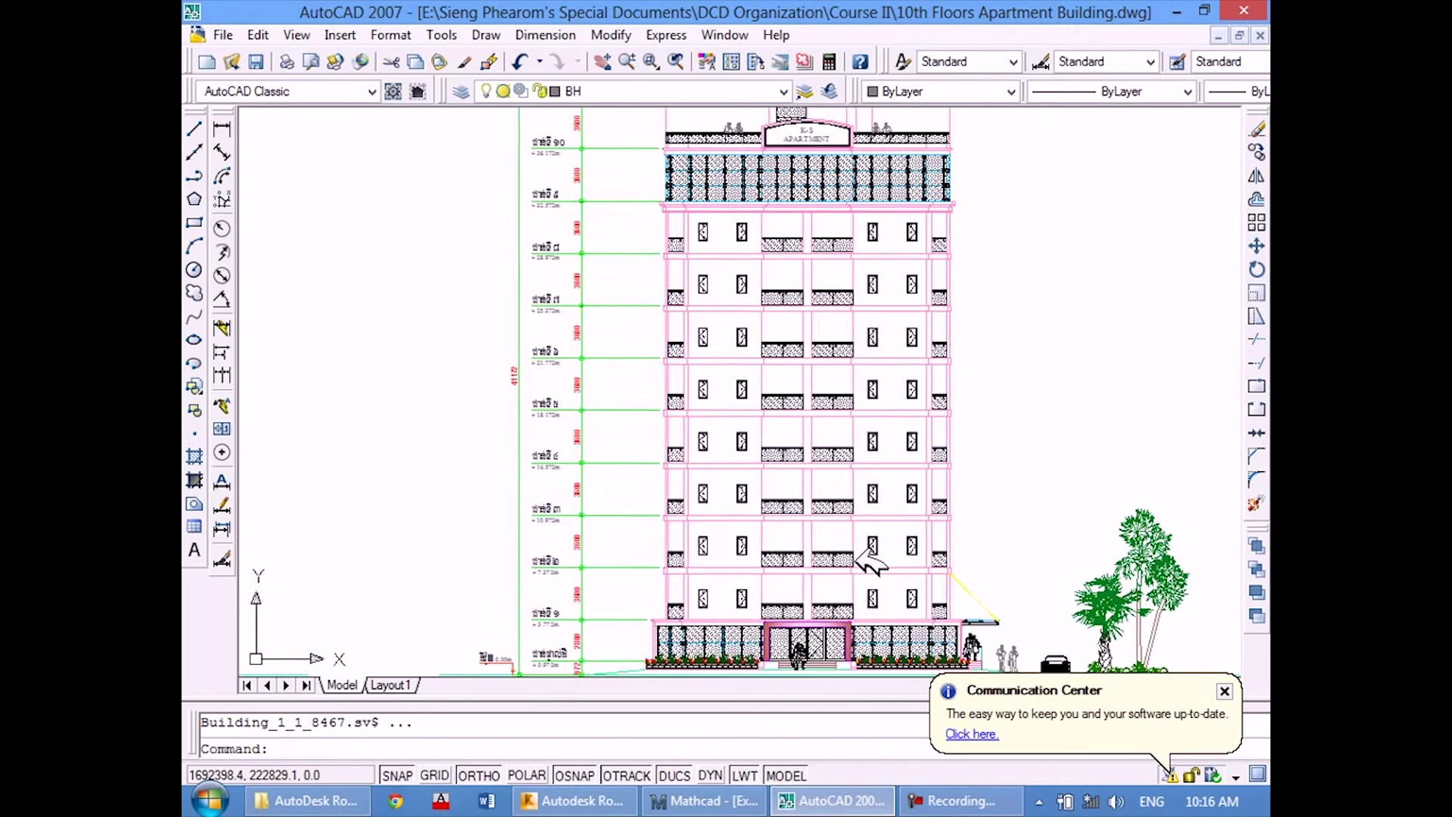
{"action": "scroll", "coordinate": [1044, 460], "scroll_direction": "down", "scroll_amount": 2}
{"action": "middle_click_drag", "start_coordinate": [870, 431], "coordinate": [486, 447]}
{"action": "middle_click_drag", "start_coordinate": [967, 422], "coordinate": [791, 421]}
{"action": "scroll", "coordinate": [839, 544], "scroll_direction": "up", "scroll_amount": 2}
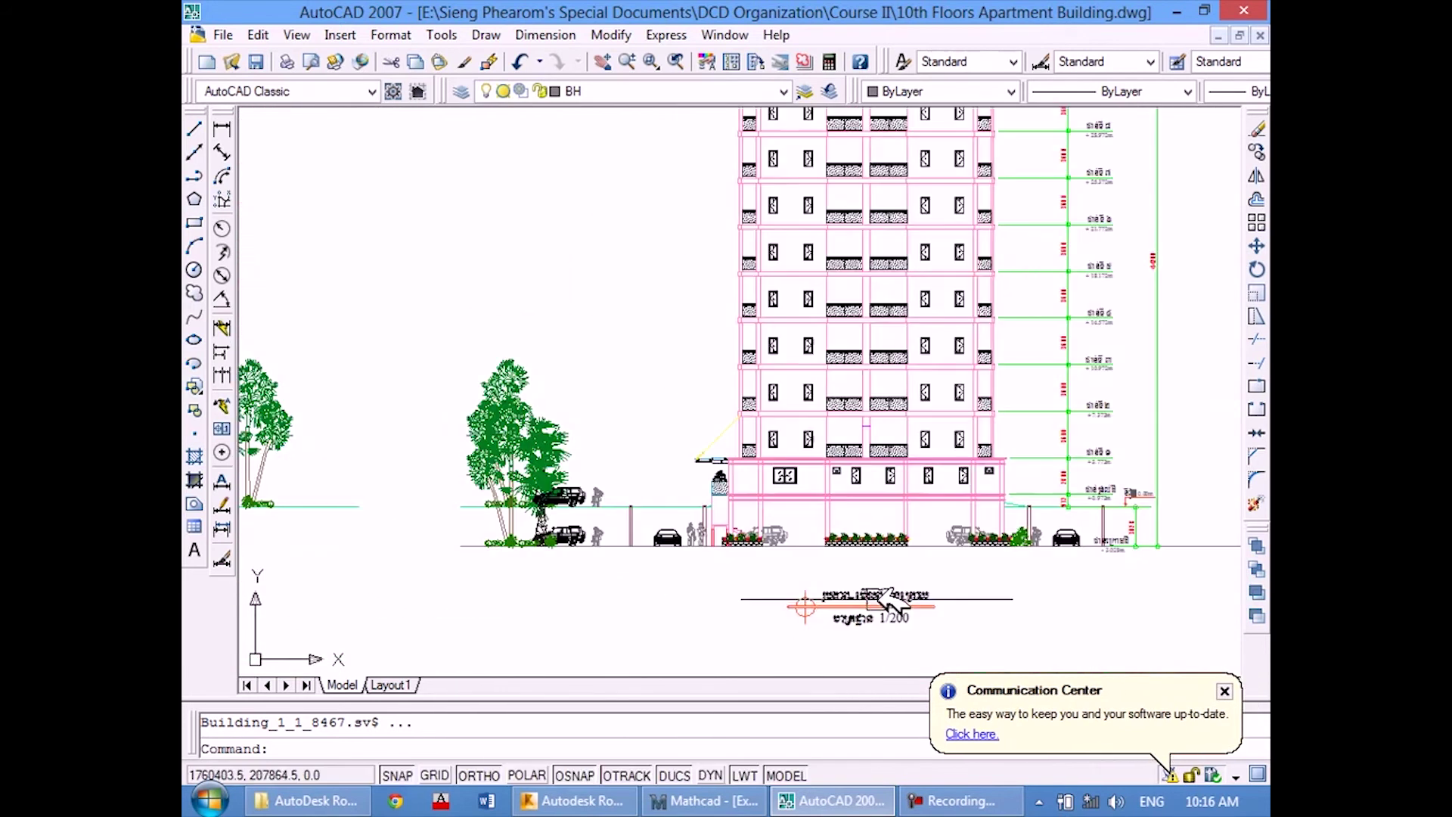
{"action": "middle_click_drag", "start_coordinate": [973, 407], "coordinate": [814, 528]}
{"action": "scroll", "coordinate": [840, 522], "scroll_direction": "down", "scroll_amount": 1}
{"action": "scroll", "coordinate": [969, 362], "scroll_direction": "down", "scroll_amount": 2}
{"action": "scroll", "coordinate": [953, 364], "scroll_direction": "down", "scroll_amount": 2}
{"action": "mouse_move", "coordinate": [908, 364]}
{"action": "middle_mouse_down"}
{"action": "mouse_move", "coordinate": [670, 387]}
{"action": "mouse_move", "coordinate": [798, 376]}
{"action": "middle_mouse_up"}
{"action": "scroll", "coordinate": [791, 364], "scroll_direction": "down", "scroll_amount": 1}
Pan to bring the leftmost floor plan and elevation fully into view.
{"action": "scroll", "coordinate": [787, 363], "scroll_direction": "down", "scroll_amount": 1}
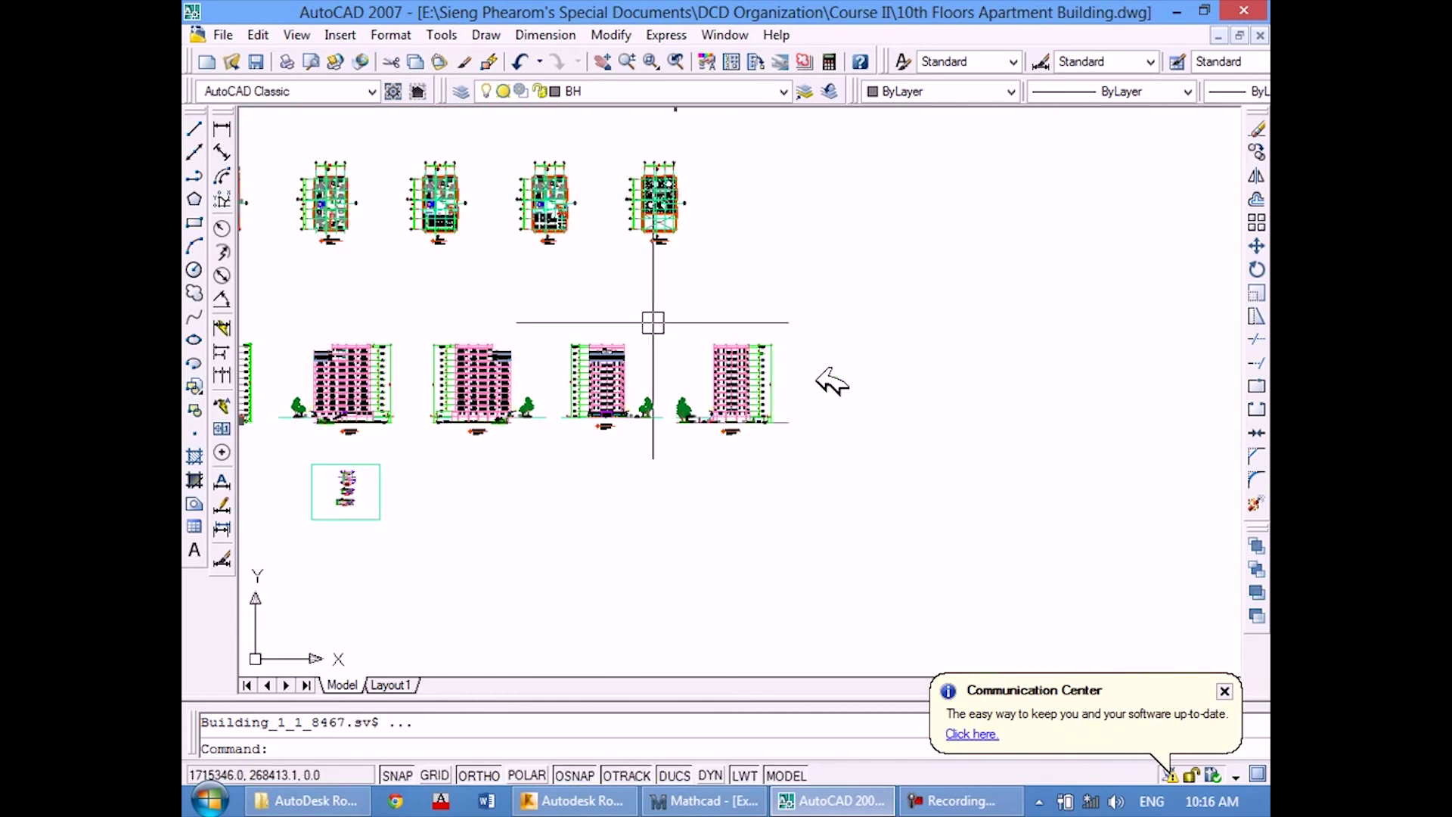
{"action": "middle_click_drag", "start_coordinate": [653, 322], "coordinate": [823, 382]}
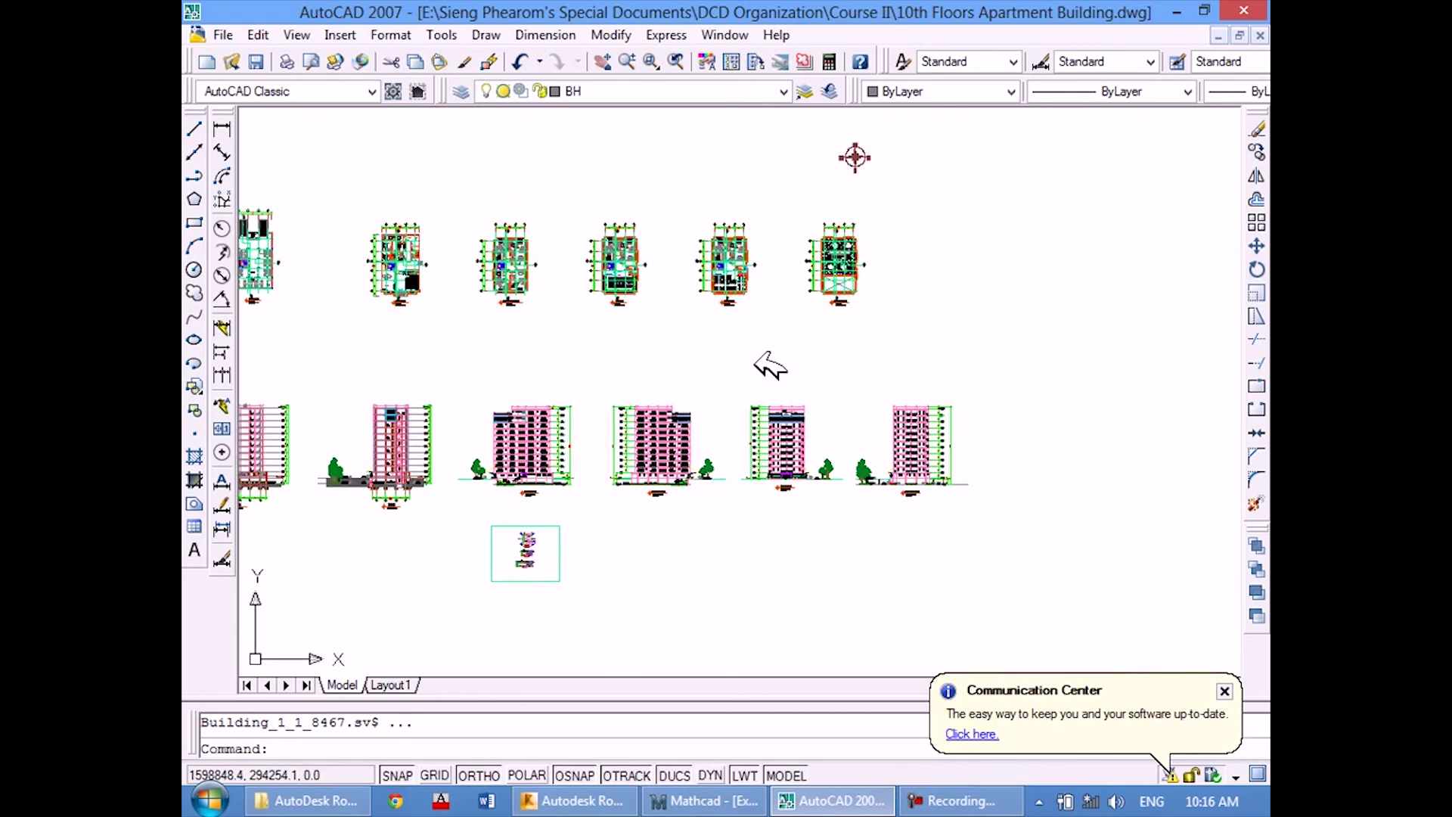
{"action": "middle_click_drag", "start_coordinate": [605, 337], "coordinate": [745, 363]}
Zoom extents (Z, E) to fit all floor plans and elevations, then bring up Robot.
{"action": "type", "text": "z"}
{"action": "key", "text": "Return"}
{"action": "type", "text": "e"}
{"action": "key", "text": "Return"}
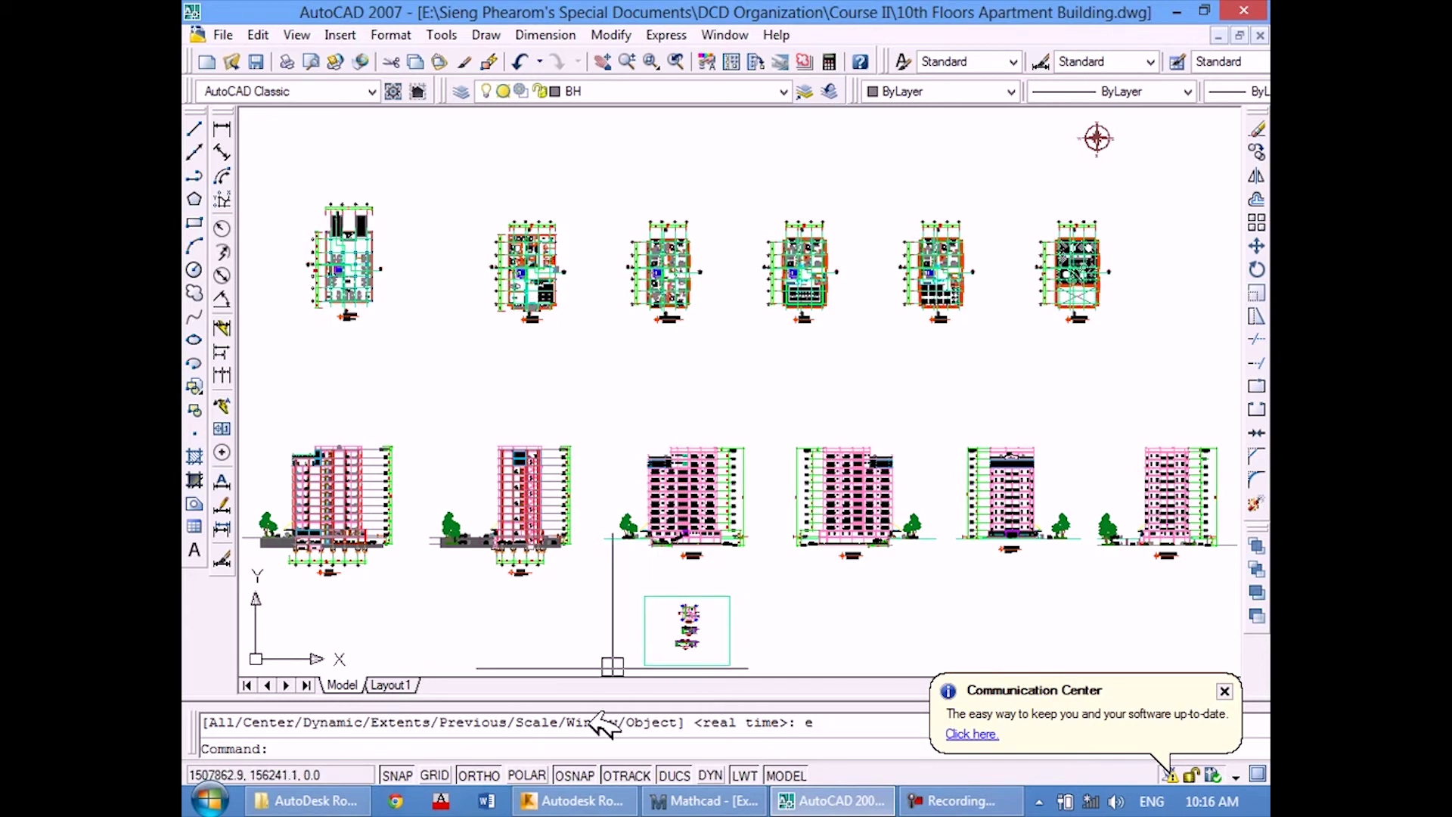
{"action": "left_click", "coordinate": [587, 804]}
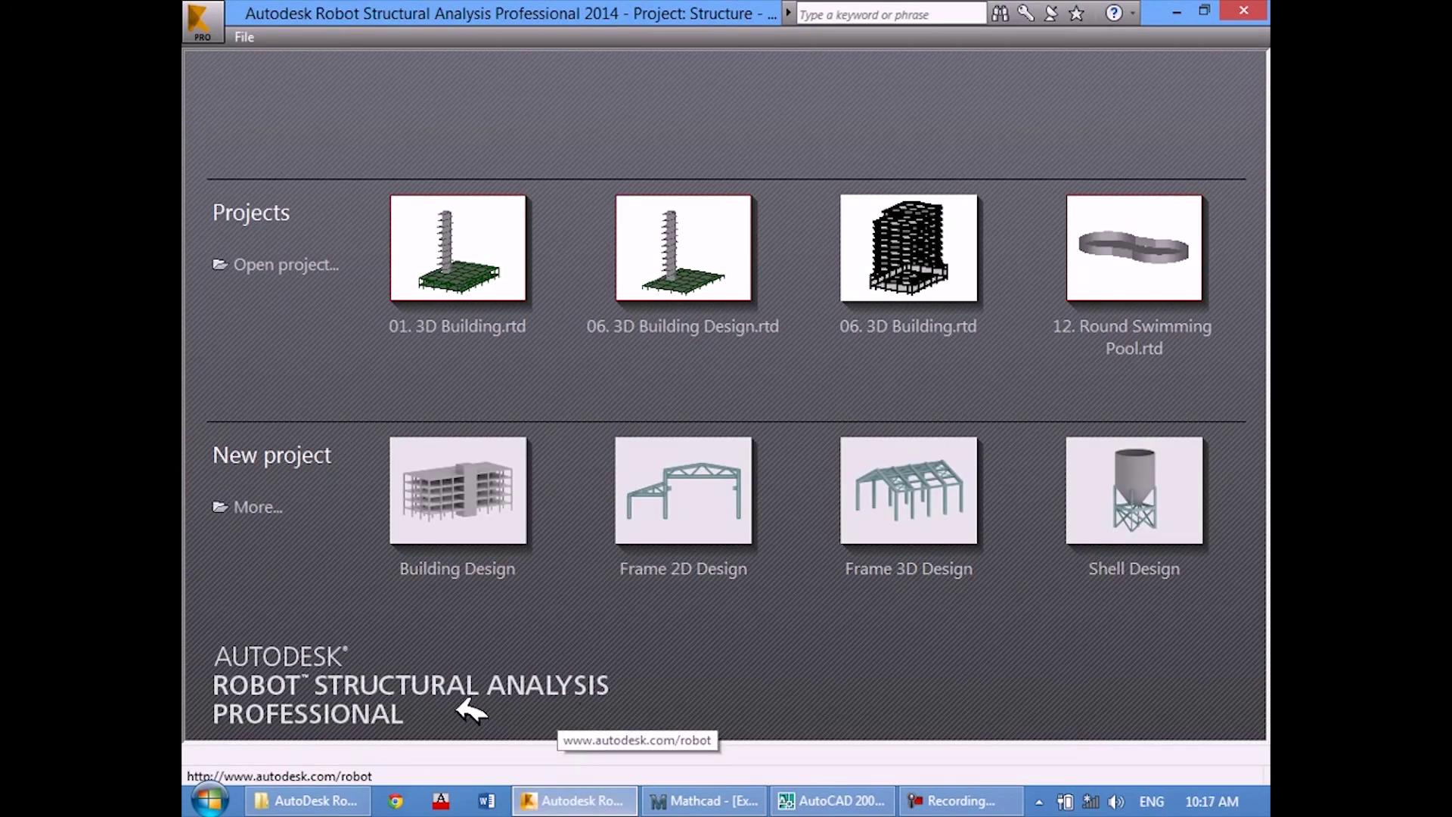
After a quick look at AutoCAD, start a new Robot Structure project from a More… template.
{"action": "left_click", "coordinate": [860, 800]}
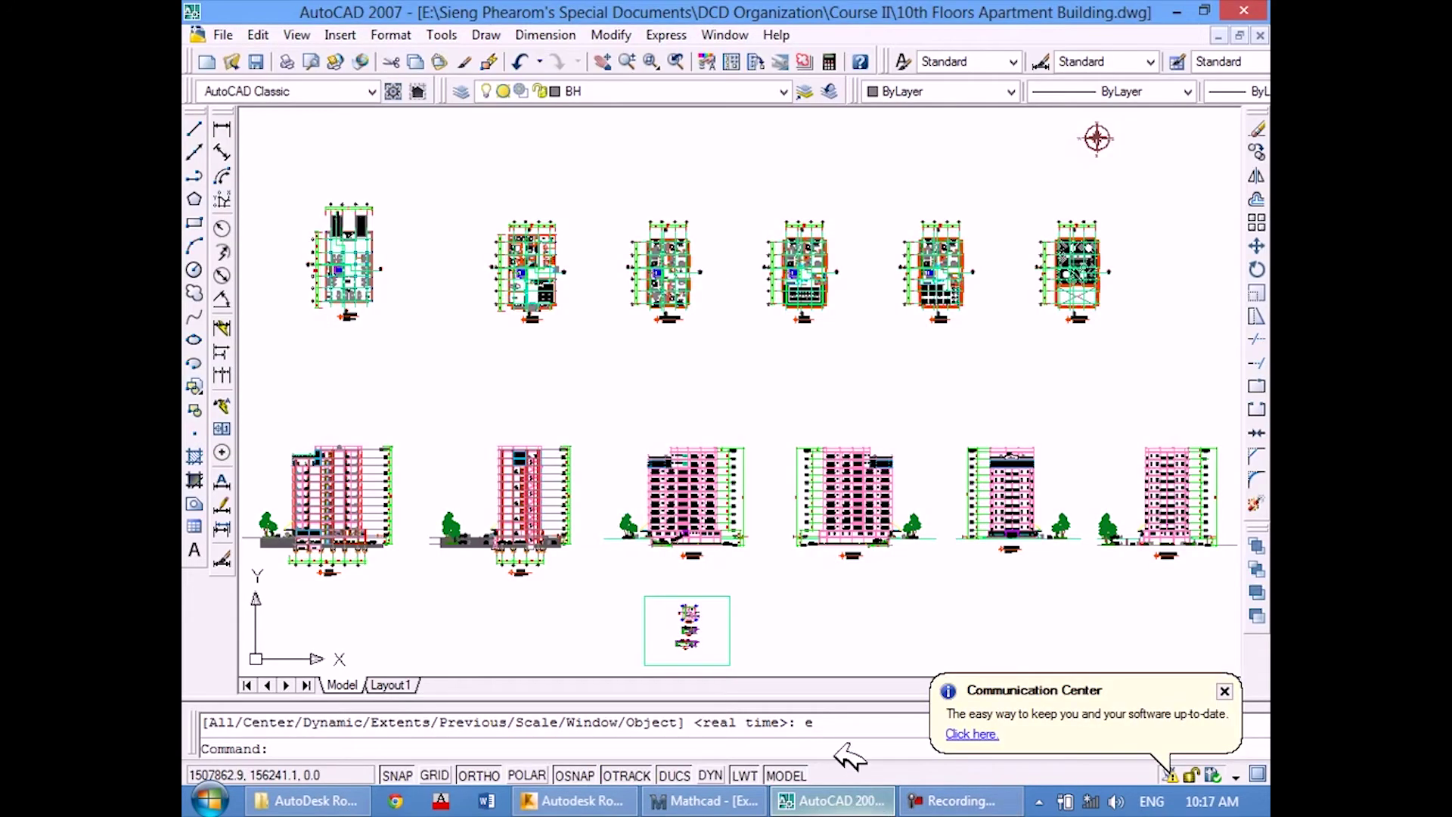
{"action": "left_click", "coordinate": [730, 344]}
{"action": "left_click", "coordinate": [767, 367]}
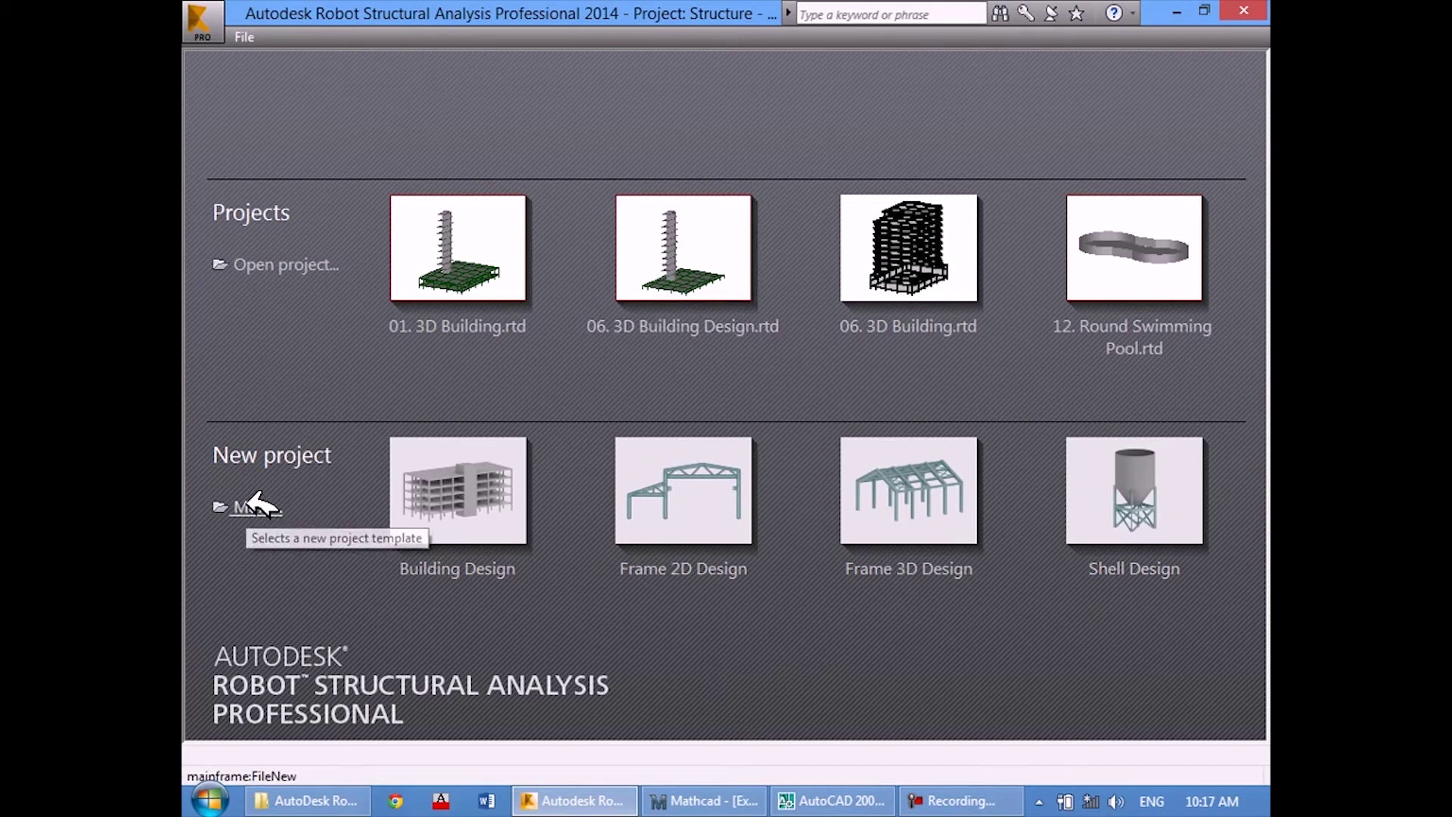
{"action": "left_click", "coordinate": [254, 504]}
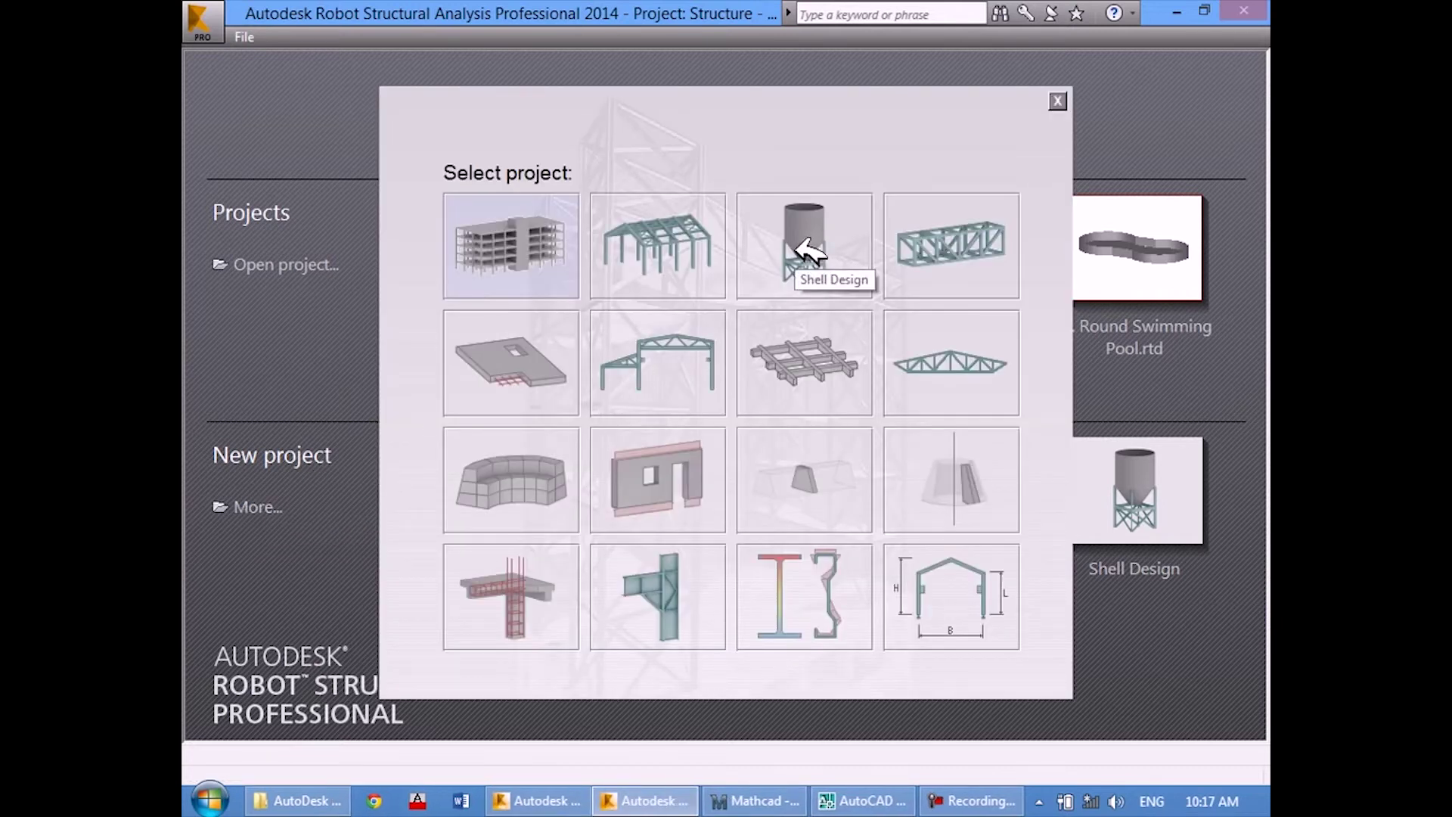
{"action": "left_click", "coordinate": [810, 252]}
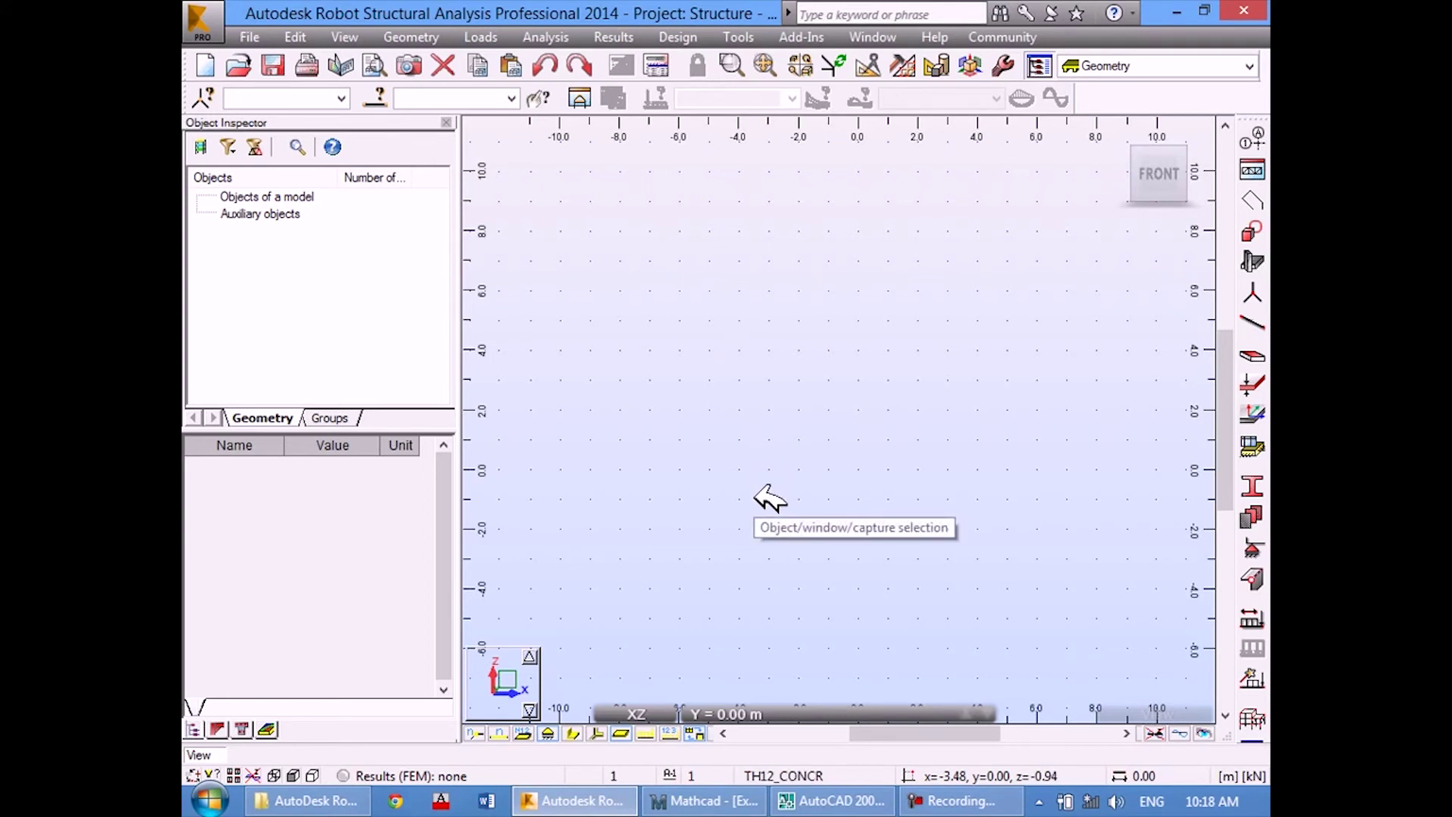
Open Job Preferences from Tools, reposition it, and show the Units and Formats page.
{"action": "left_click", "coordinate": [751, 37]}
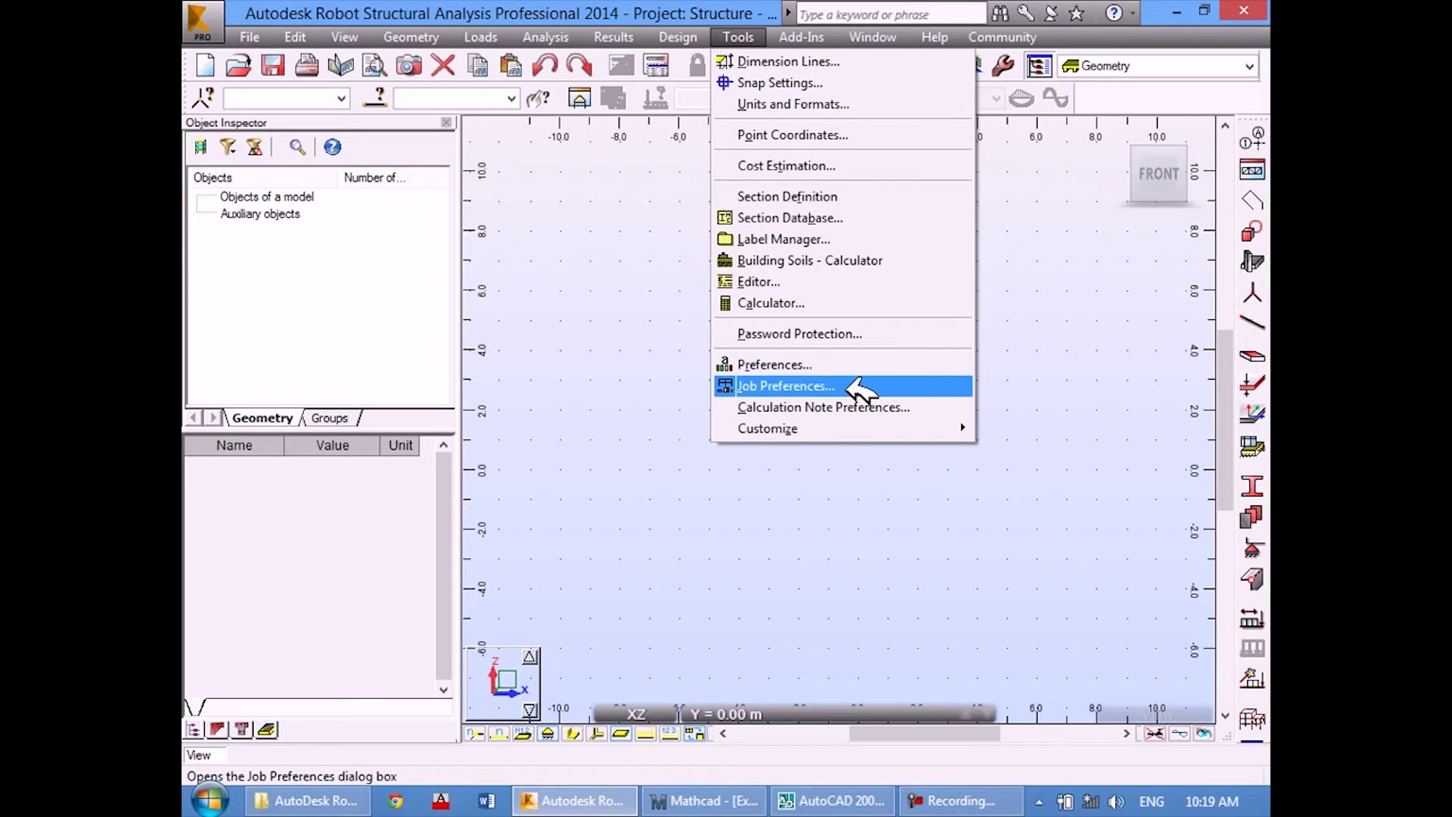
{"action": "left_click", "coordinate": [848, 382]}
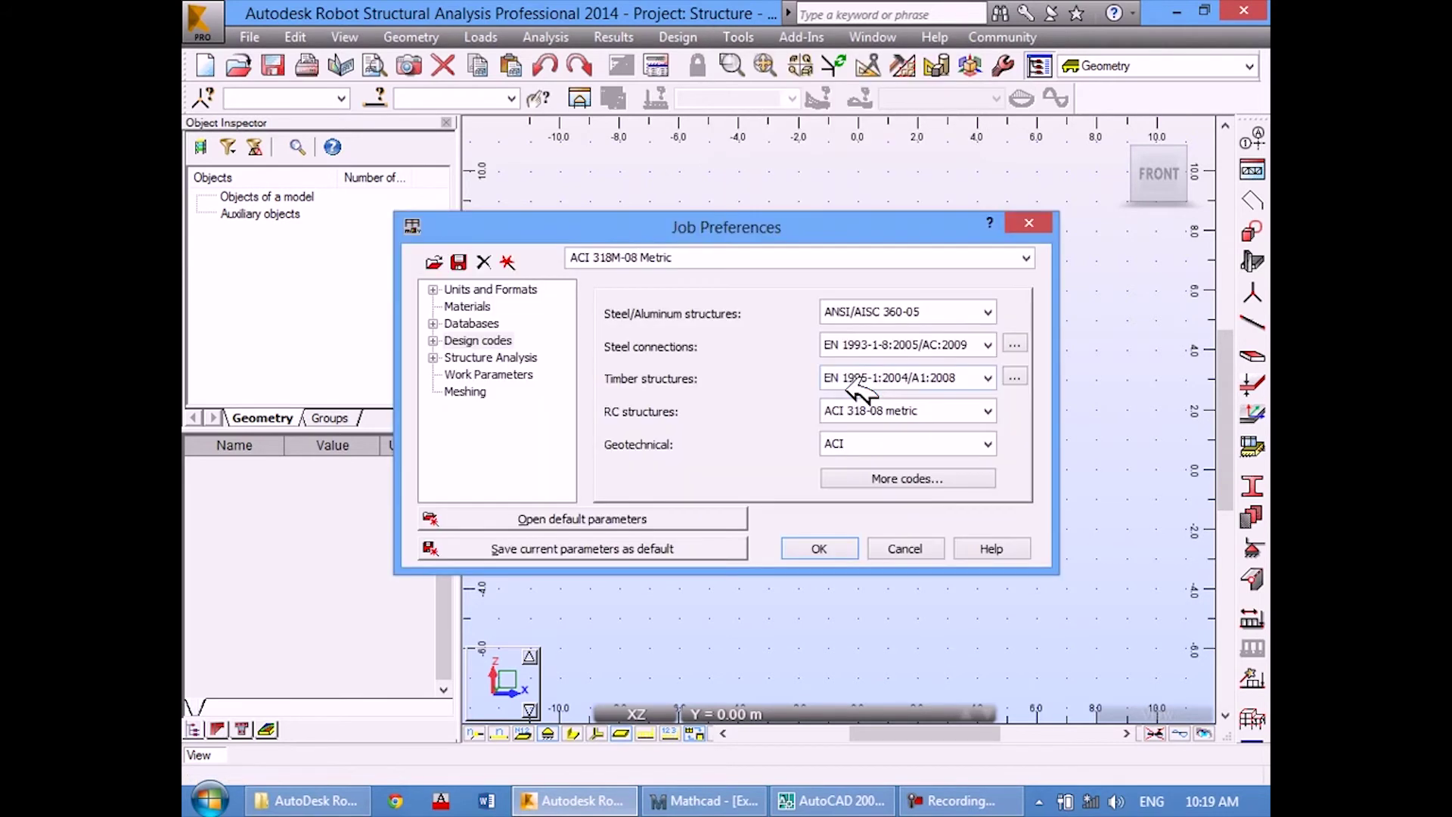
{"action": "left_click_drag", "start_coordinate": [795, 236], "coordinate": [800, 233]}
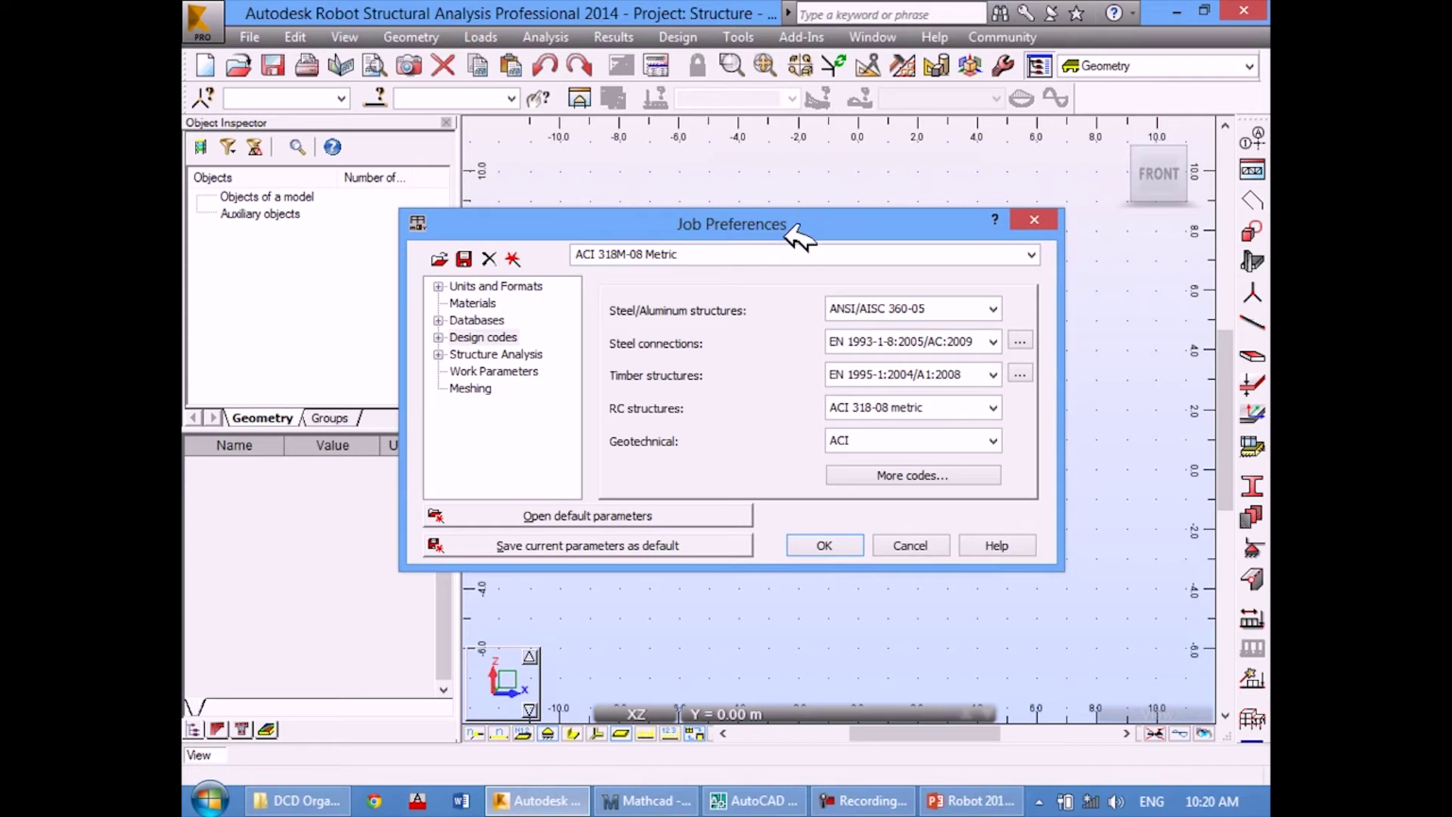
{"action": "left_click_drag", "start_coordinate": [808, 221], "coordinate": [825, 210]}
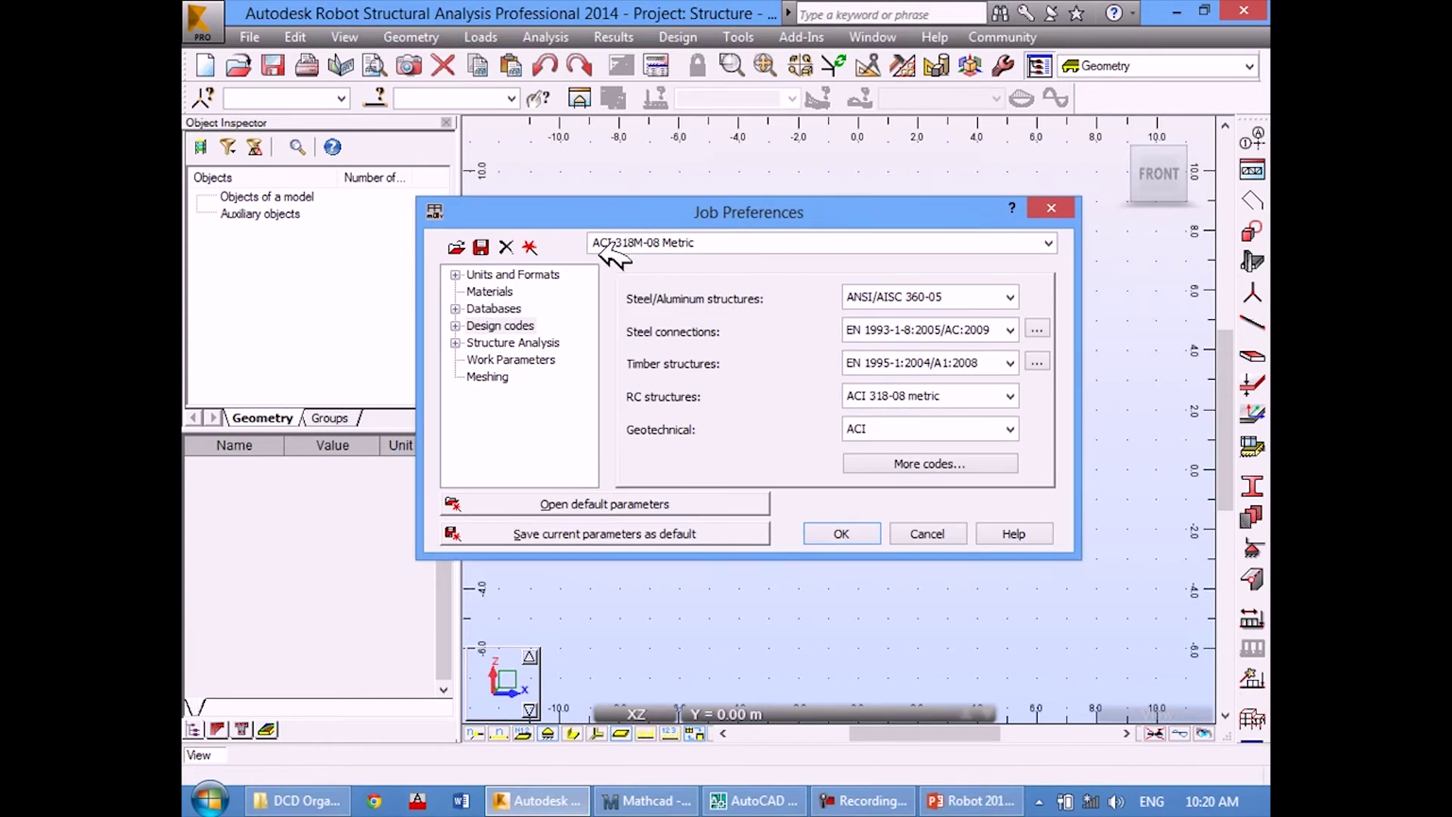
{"action": "left_click", "coordinate": [500, 269]}
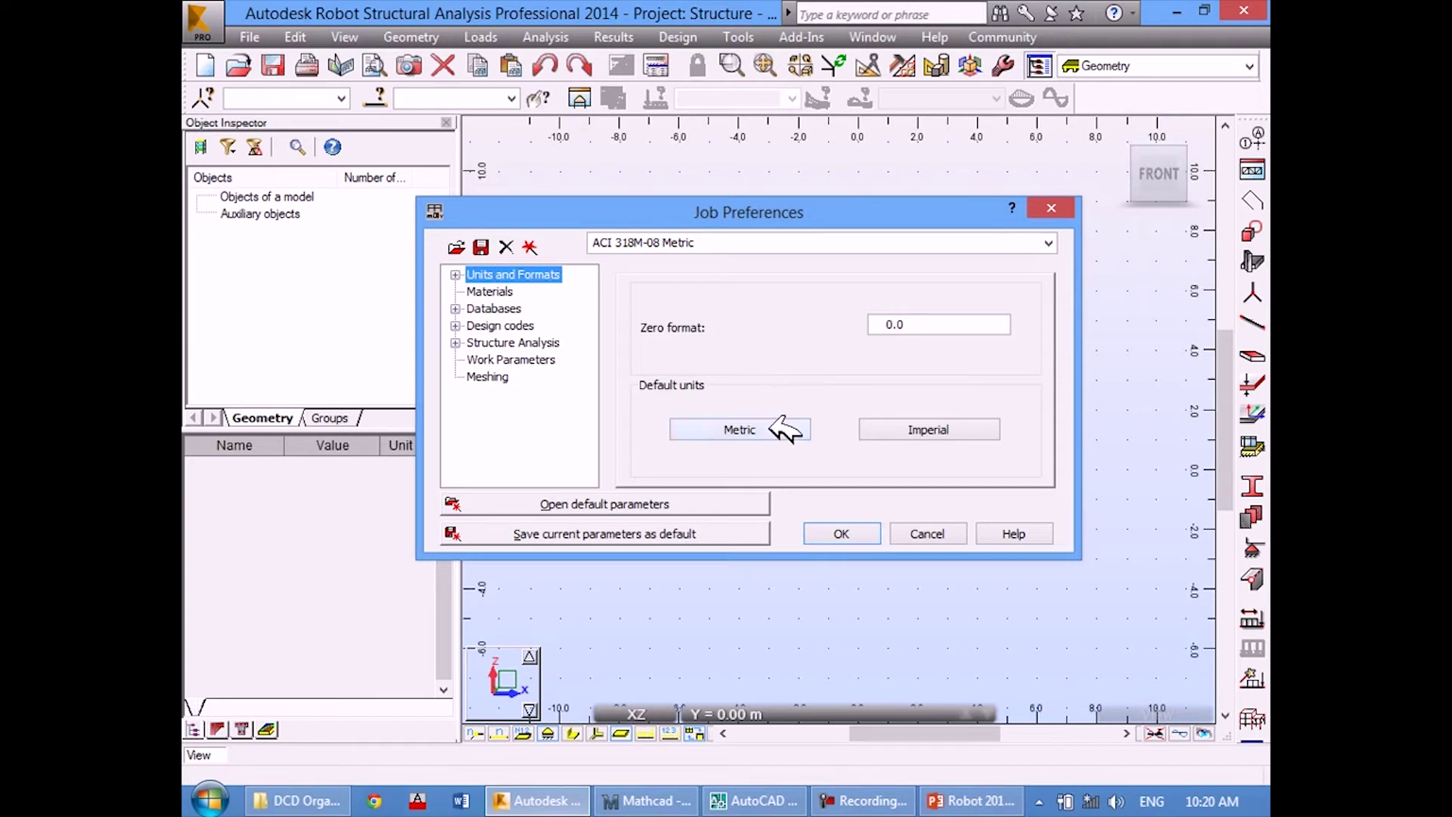
Switch all job units to Metric, confirm, and show Materials with CON25MPa concrete.
{"action": "left_click", "coordinate": [771, 428]}
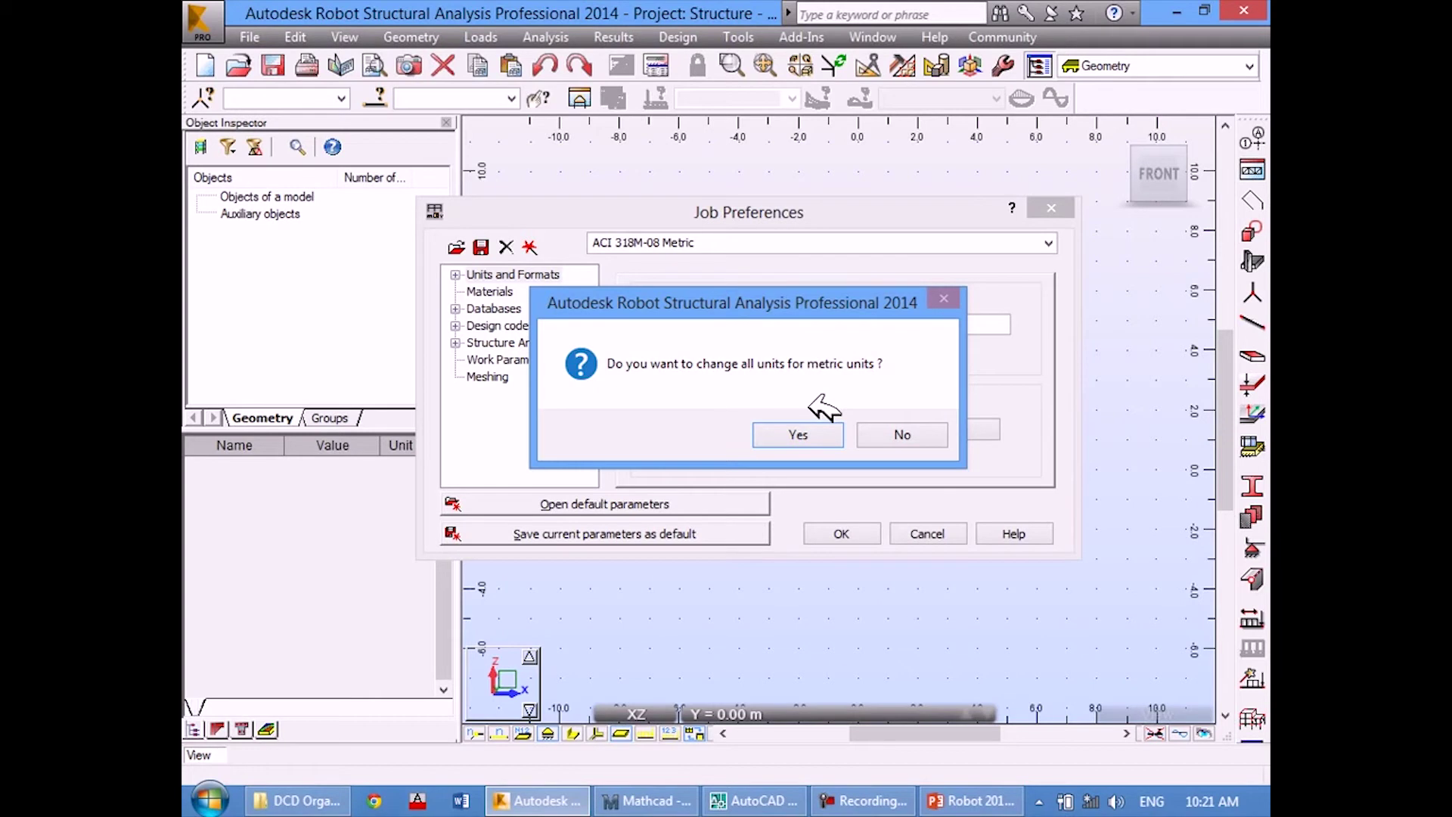
{"action": "left_click", "coordinate": [832, 435]}
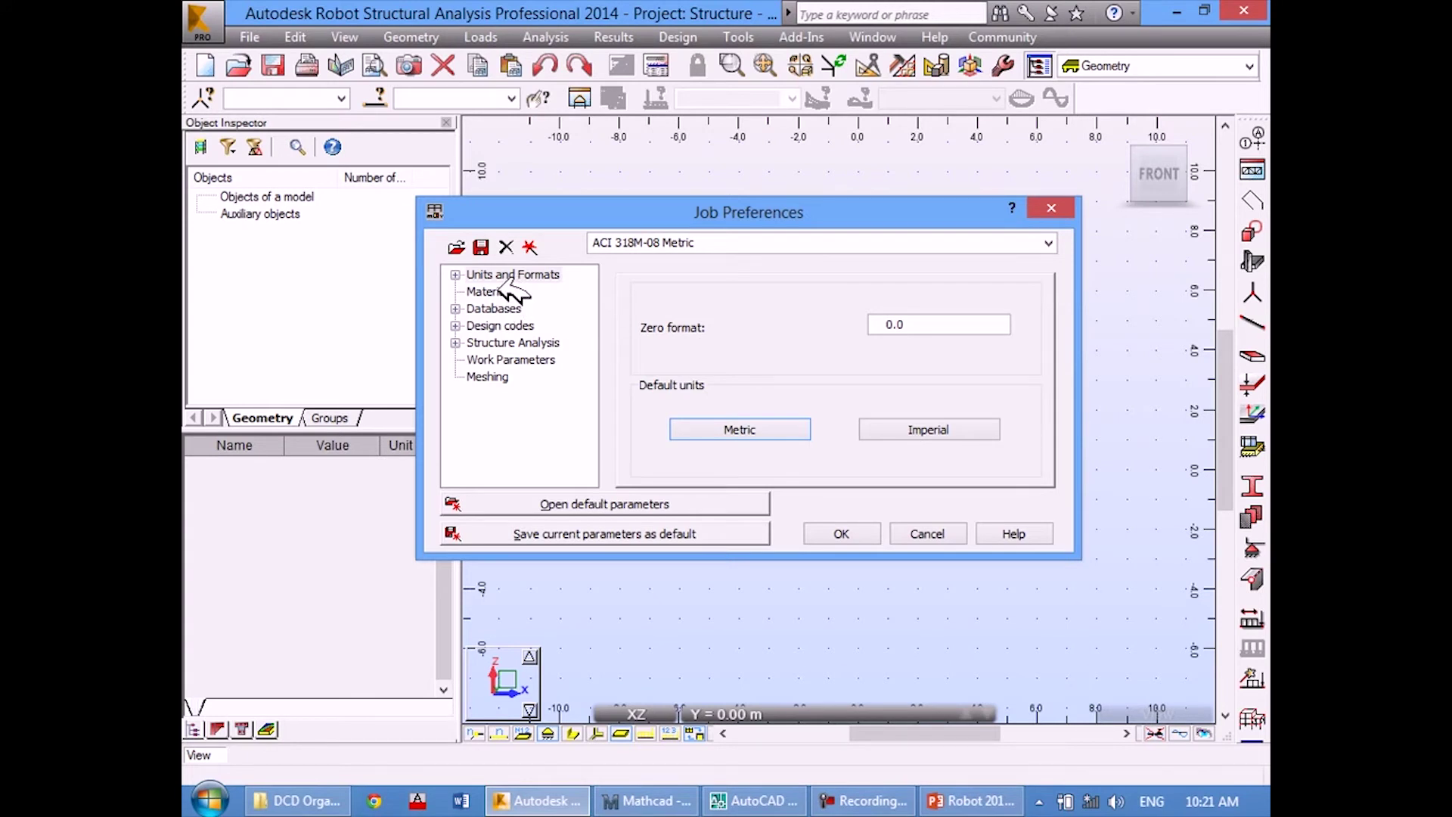
{"action": "left_click", "coordinate": [499, 289]}
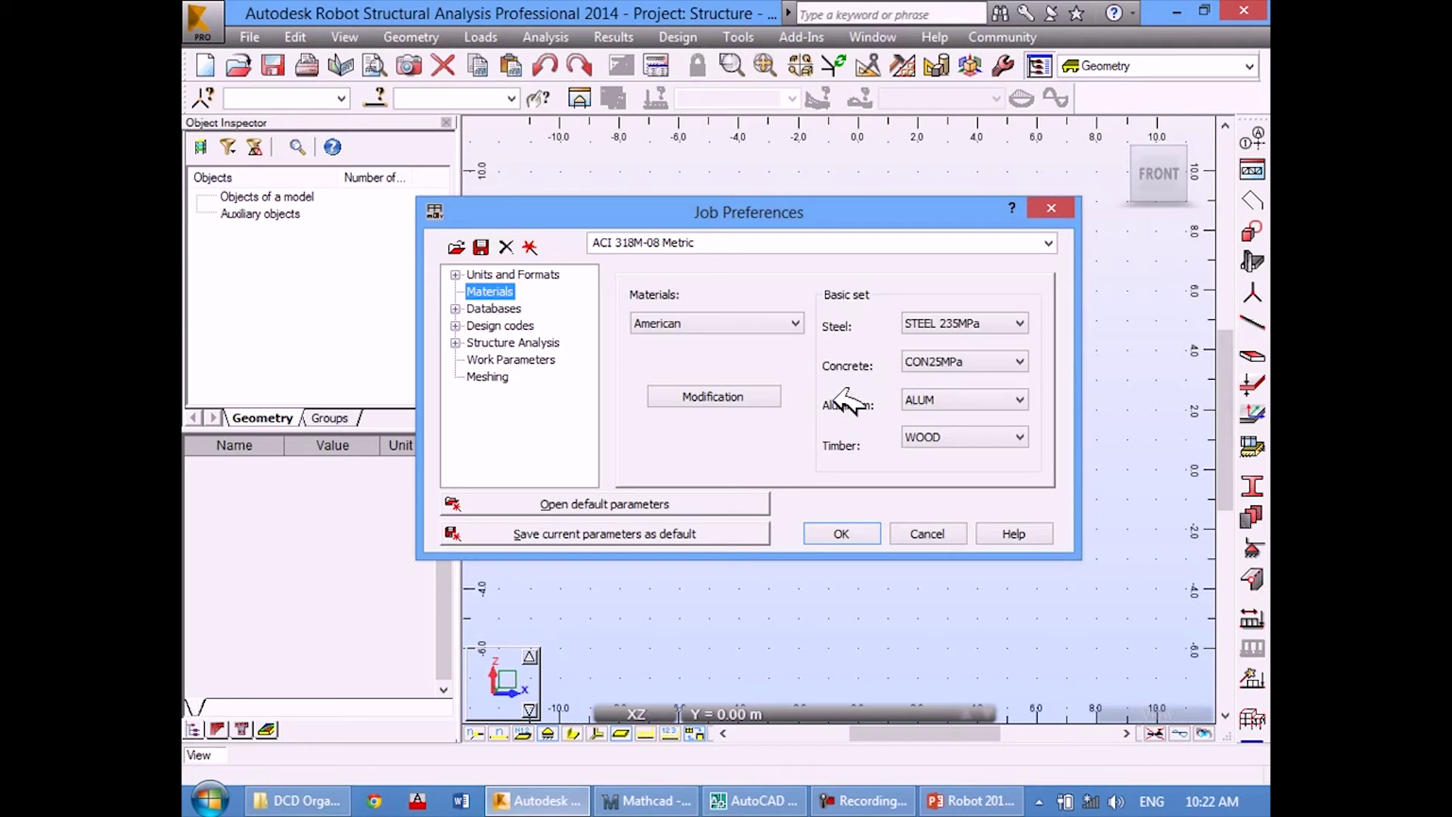
Return to Robot's Job Preferences and open Material Definition showing STEEL's E 199948.02 MPa.
{"action": "left_click", "coordinate": [753, 801]}
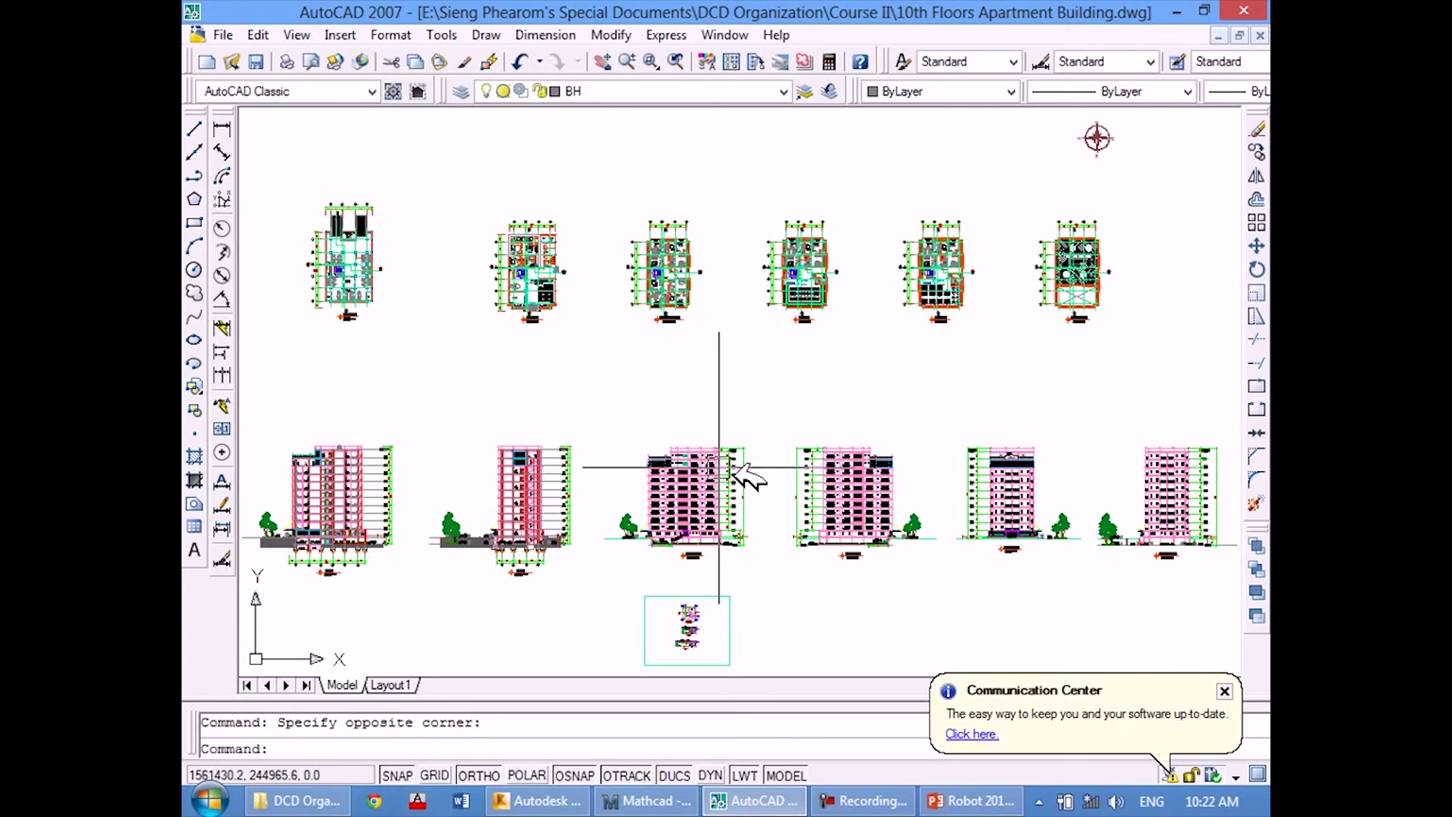
{"action": "left_click", "coordinate": [578, 801]}
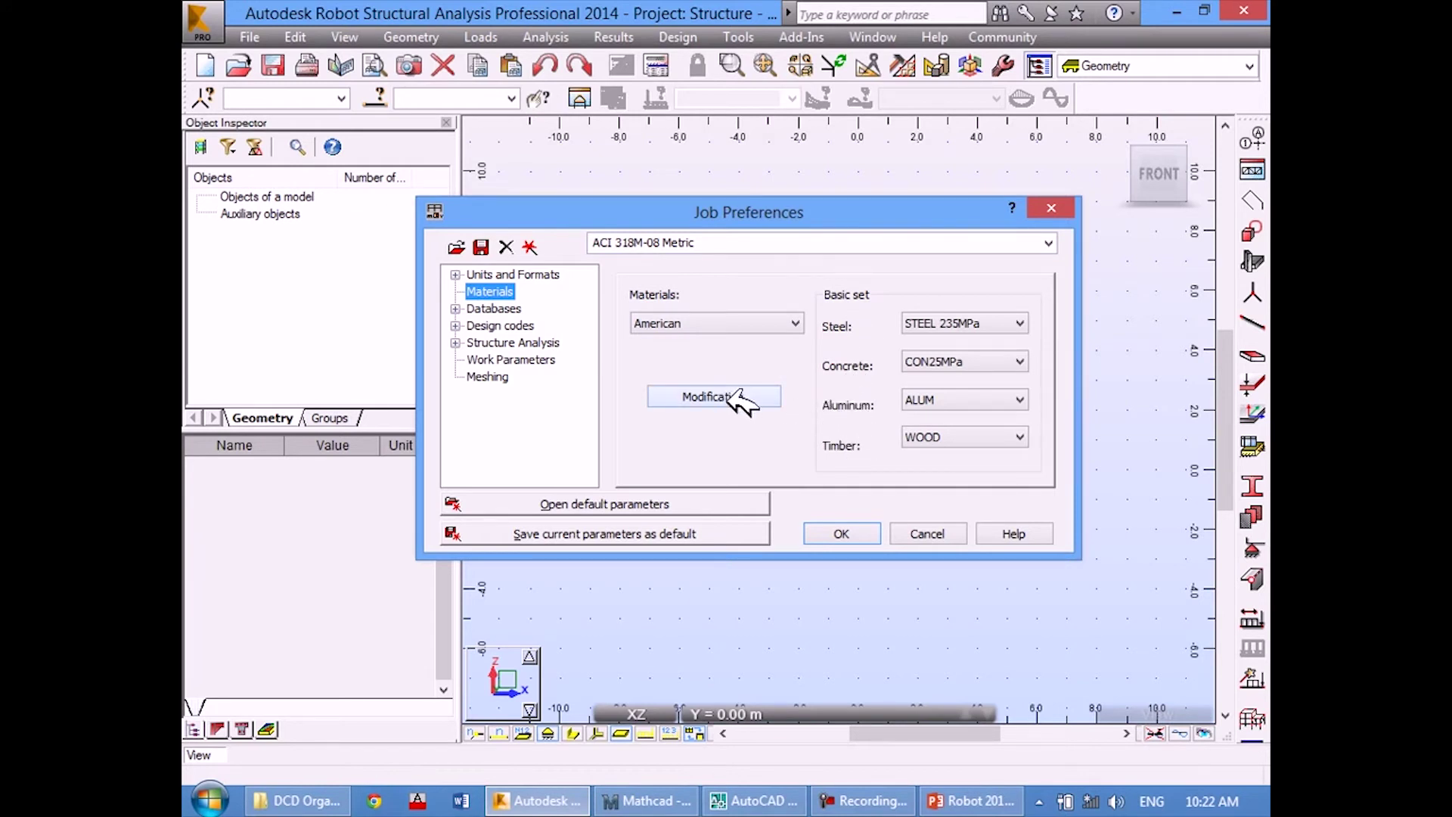
{"action": "left_click", "coordinate": [745, 389]}
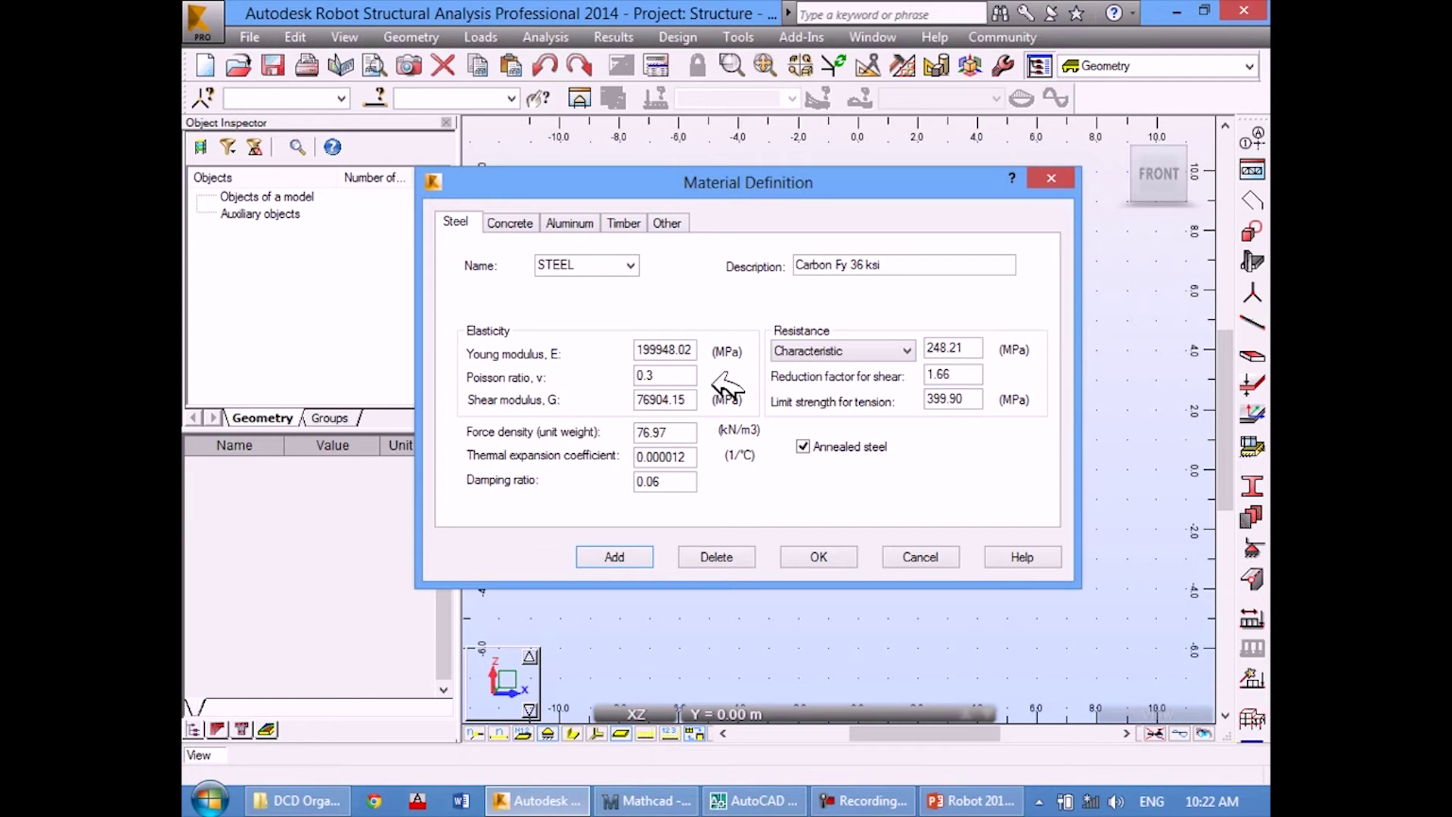
Review Robot's concrete and steel property tabs, keeping CON25MPa as the concrete material.
{"action": "left_click", "coordinate": [519, 219]}
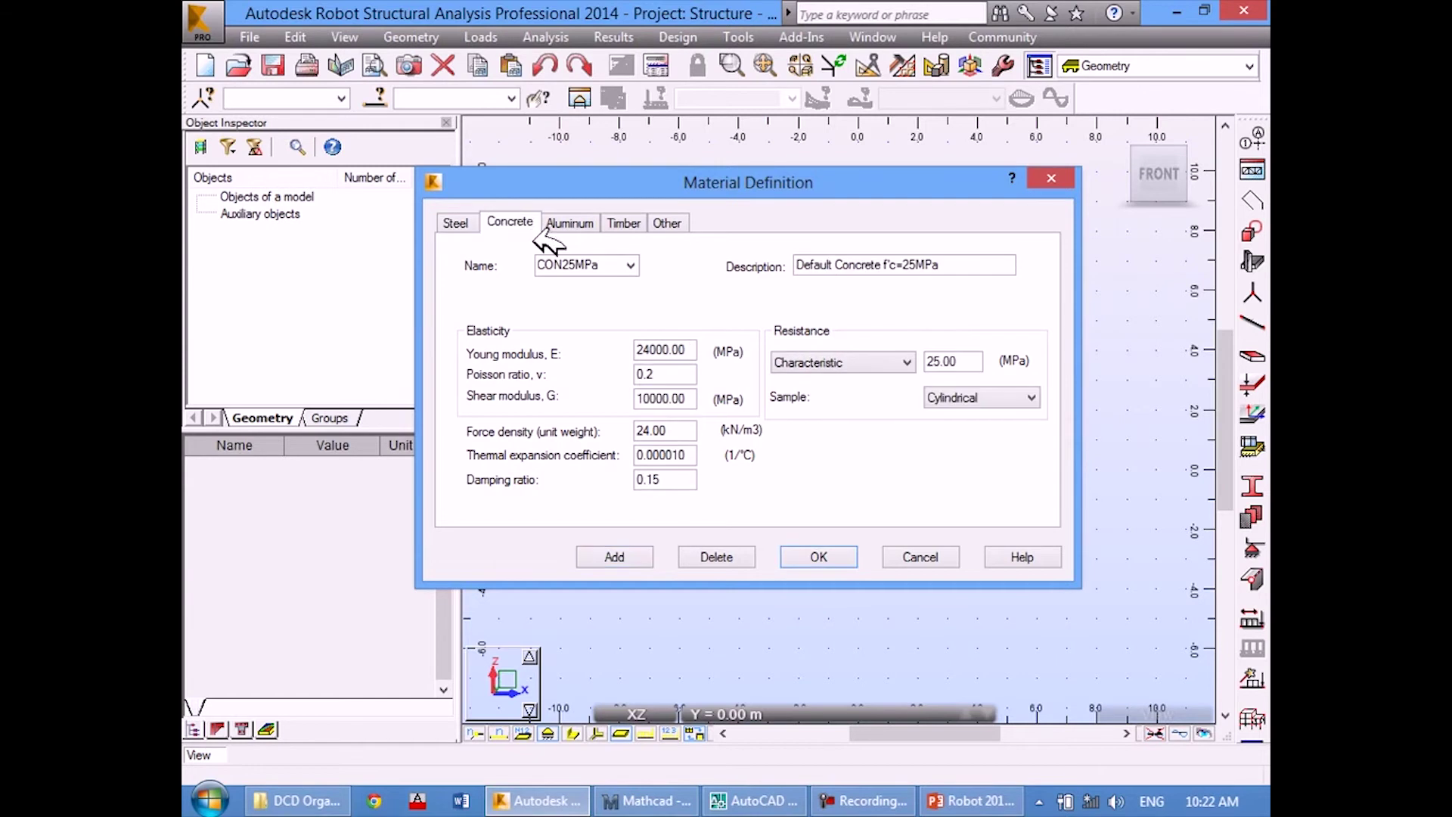
{"action": "left_click", "coordinate": [457, 221]}
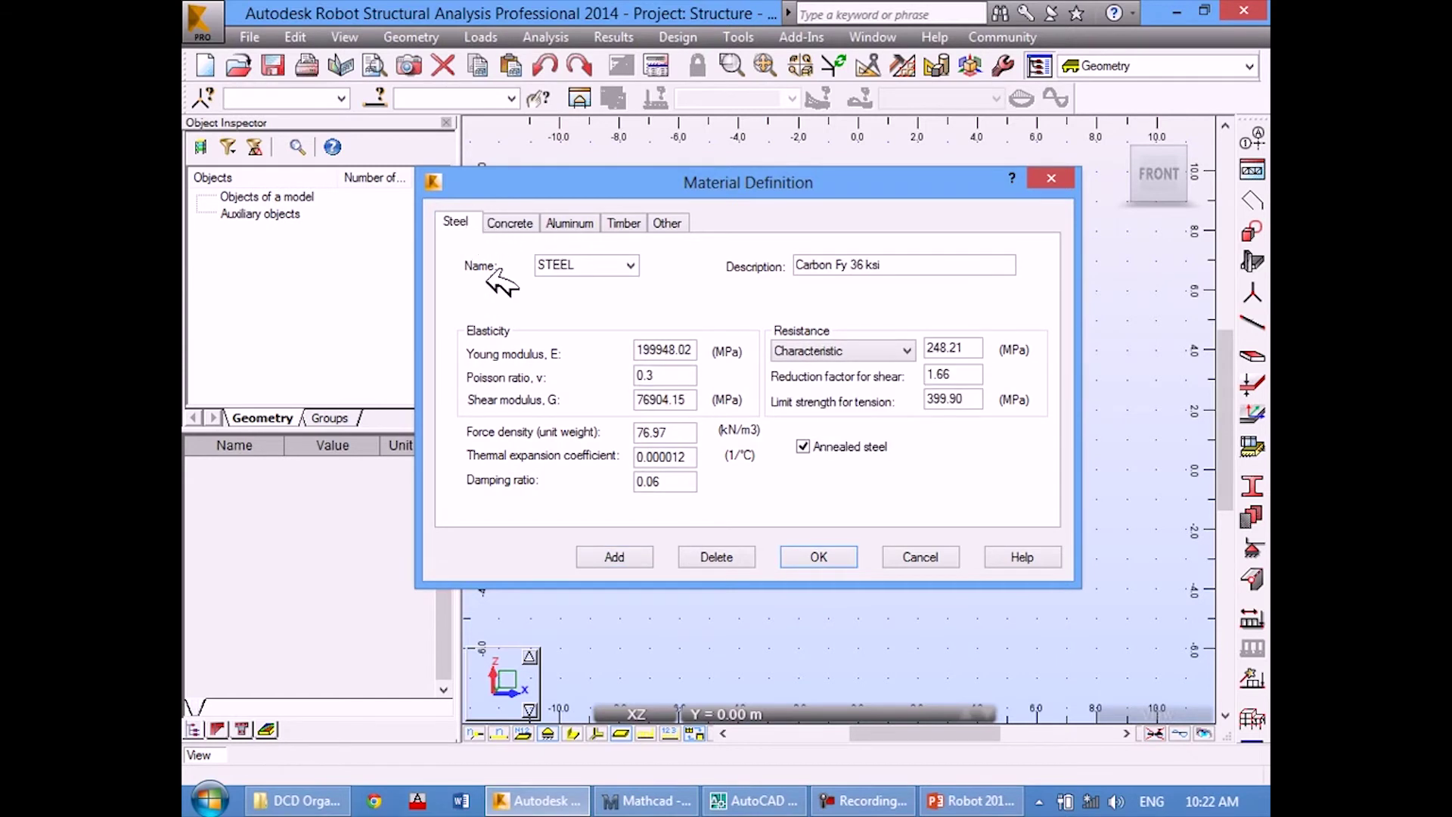
{"action": "left_click", "coordinate": [515, 221]}
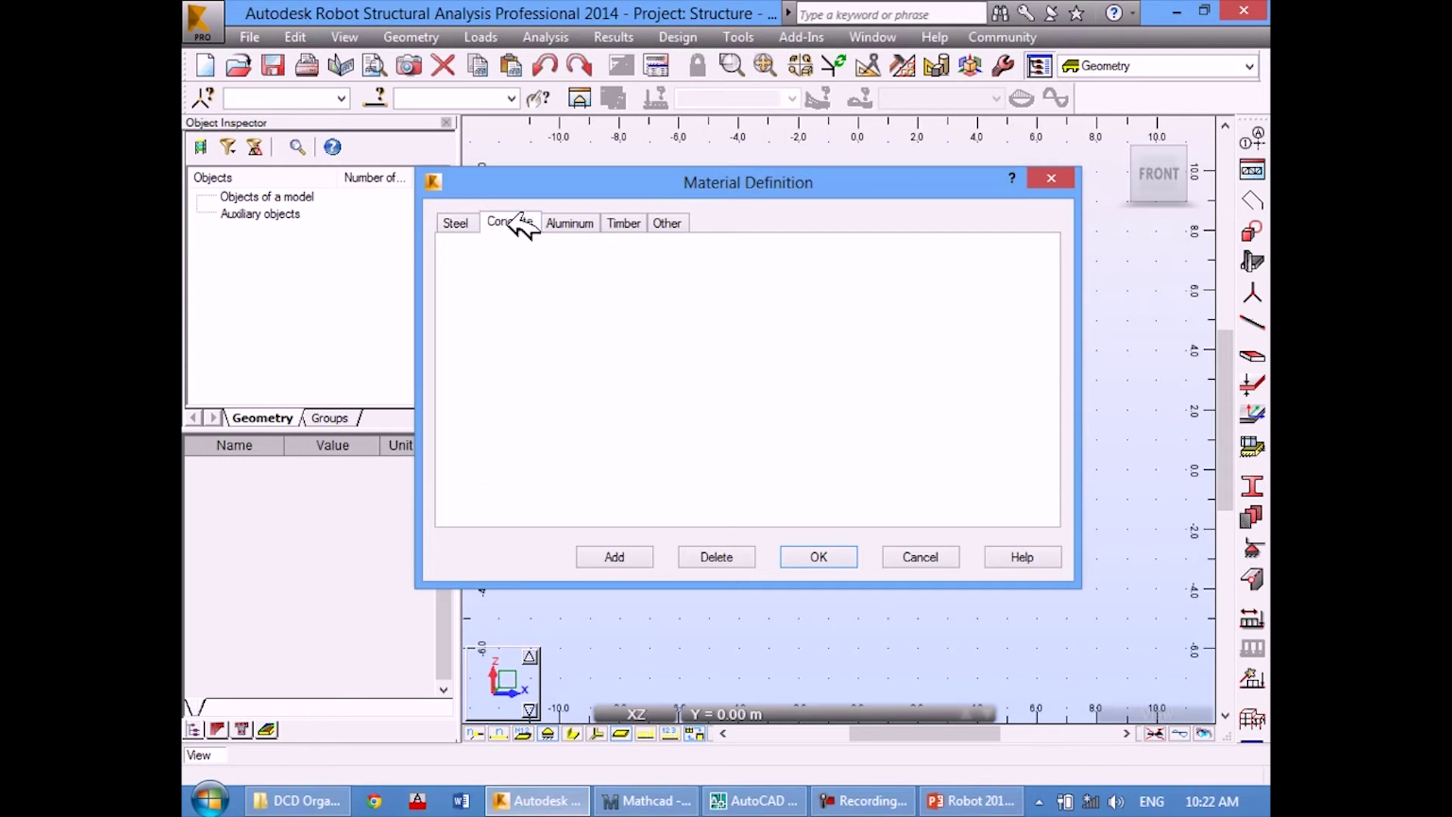
{"action": "left_click", "coordinate": [631, 265]}
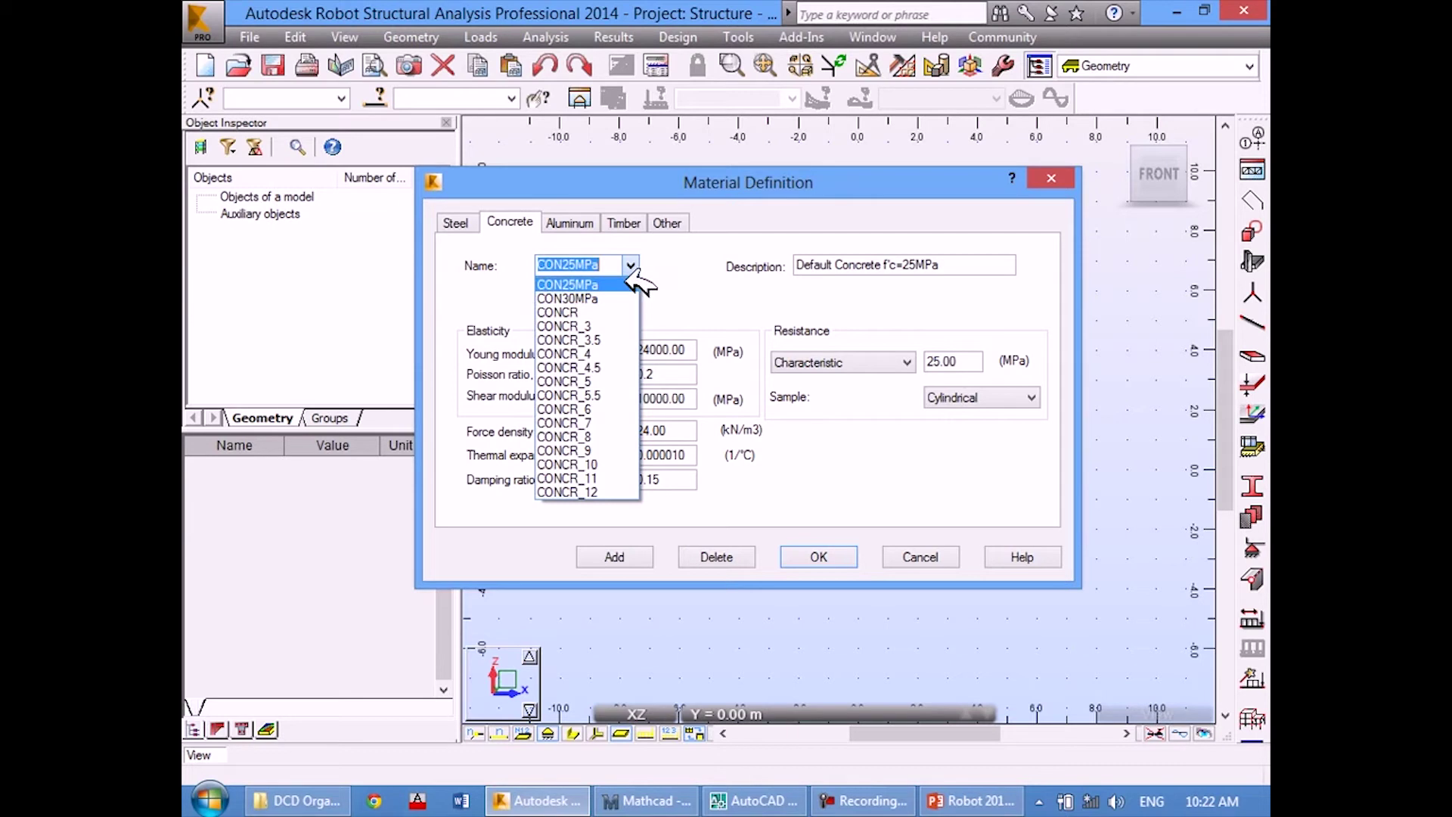
{"action": "left_click", "coordinate": [628, 266]}
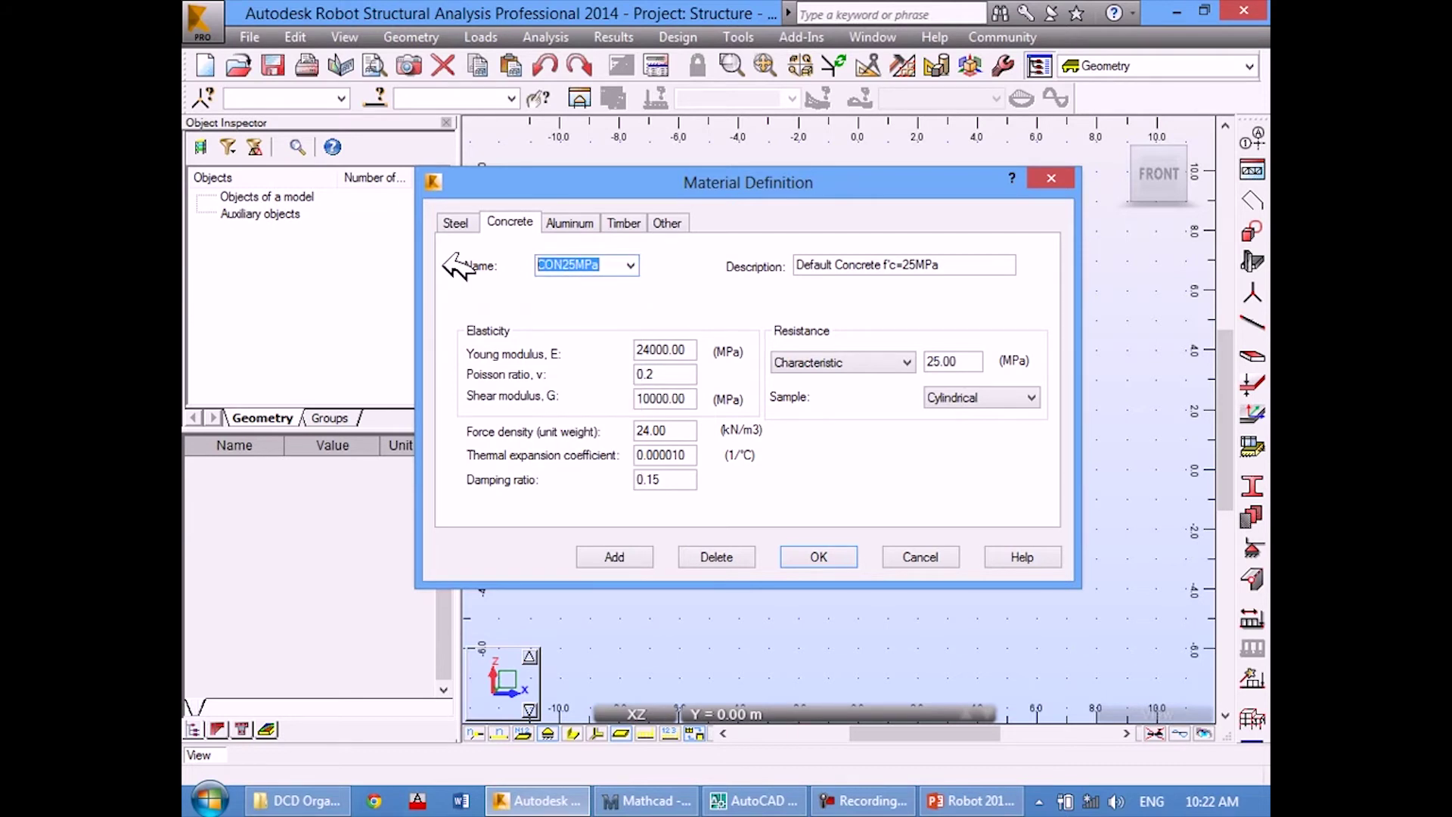
Inspect the CON25MPa name field without changing it, then bring Mathcad to the front.
{"action": "left_click", "coordinate": [603, 265]}
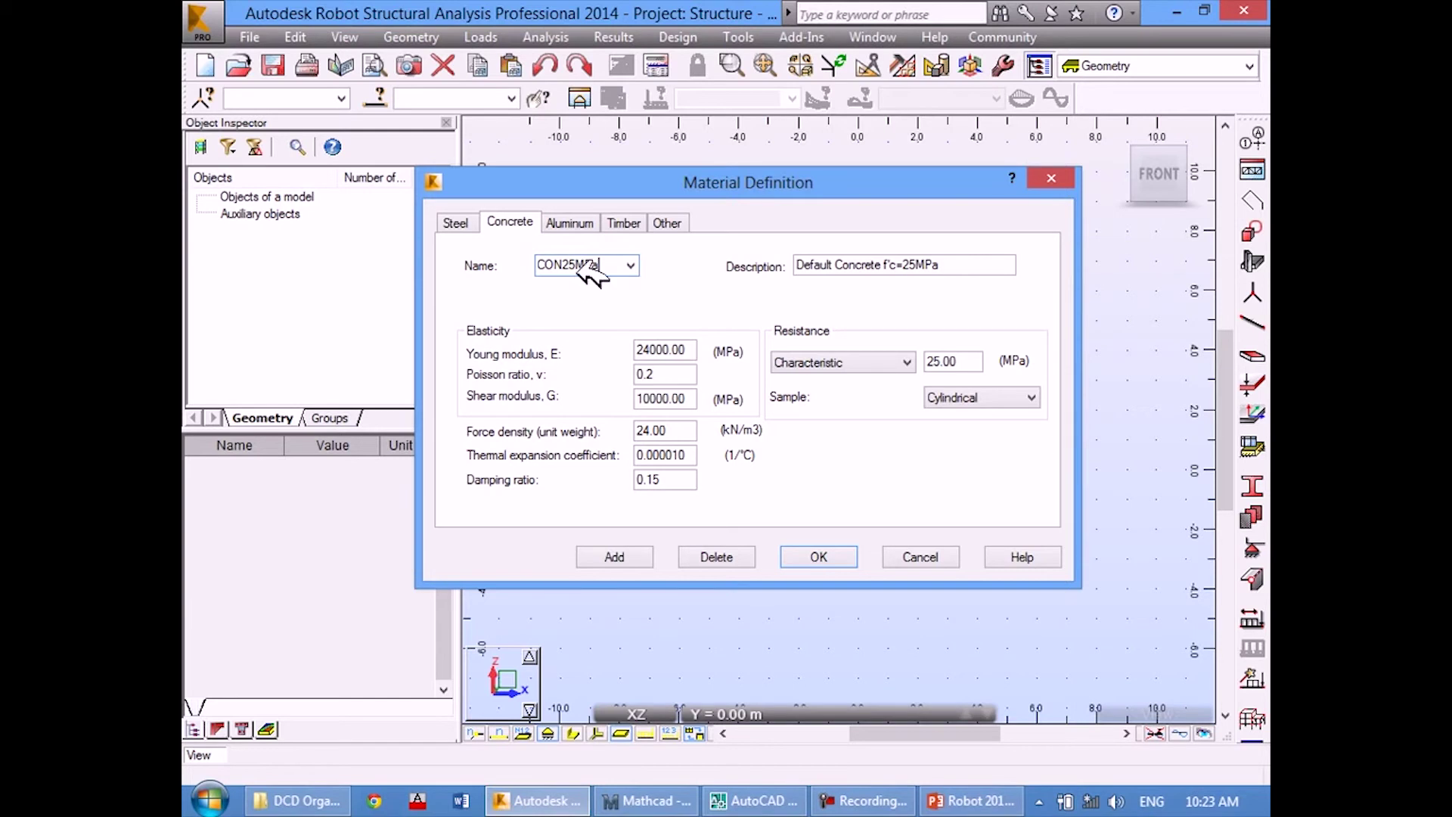
{"action": "left_click_drag", "start_coordinate": [605, 265], "coordinate": [536, 266]}
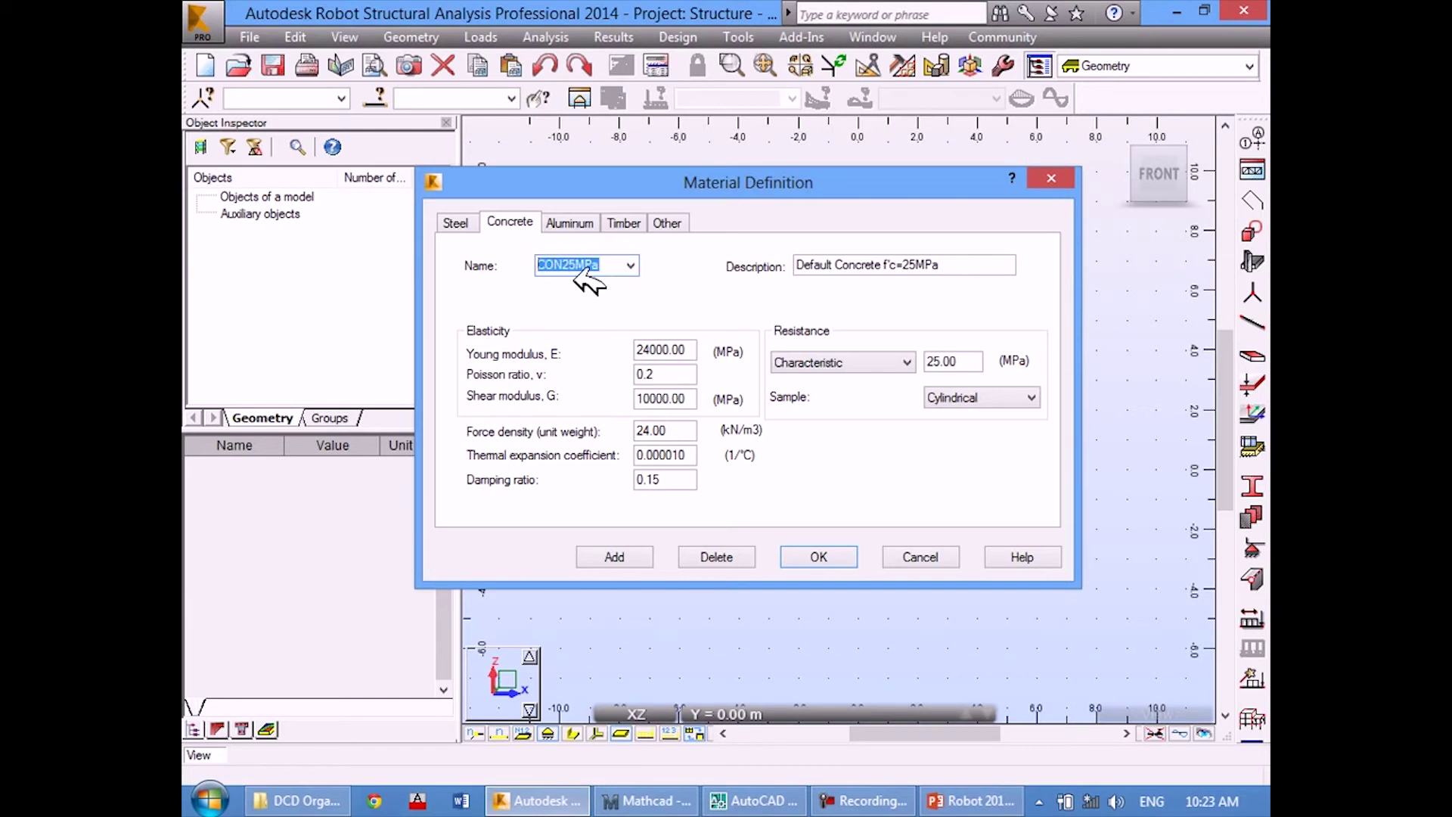
{"action": "type", "text": "C"}
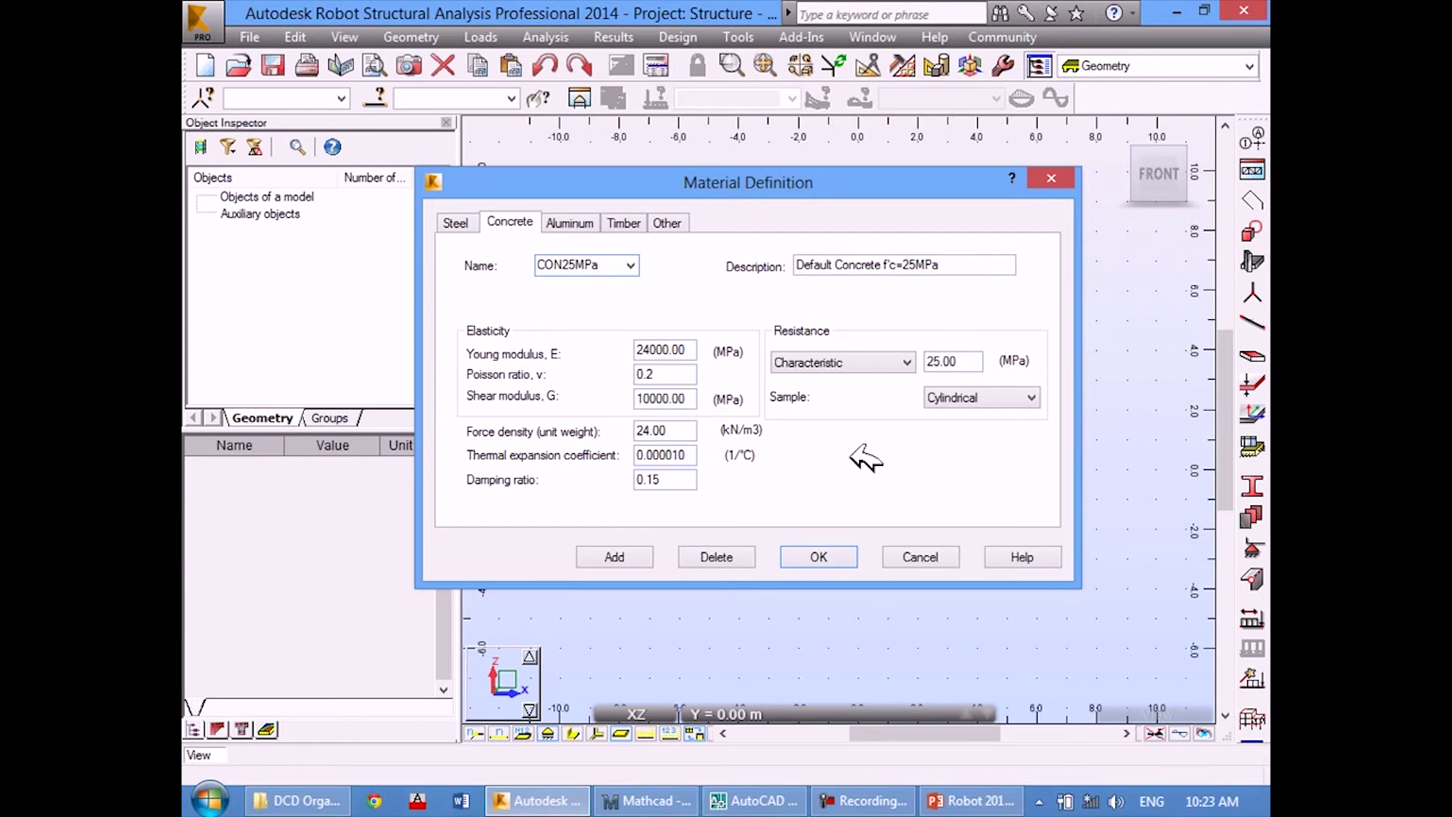
{"action": "left_click_drag", "start_coordinate": [792, 183], "coordinate": [817, 187]}
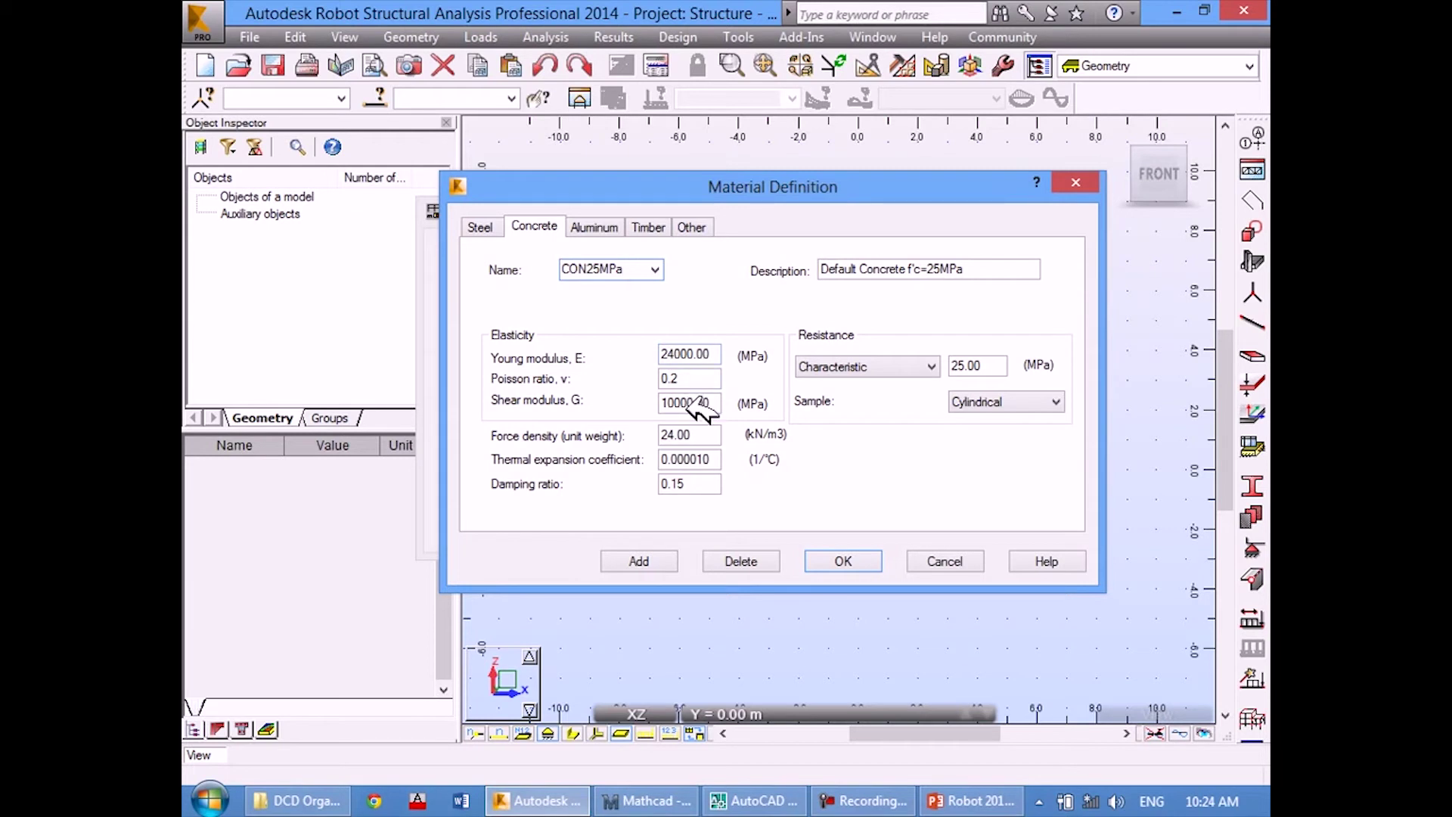
{"action": "double_click", "coordinate": [640, 266]}
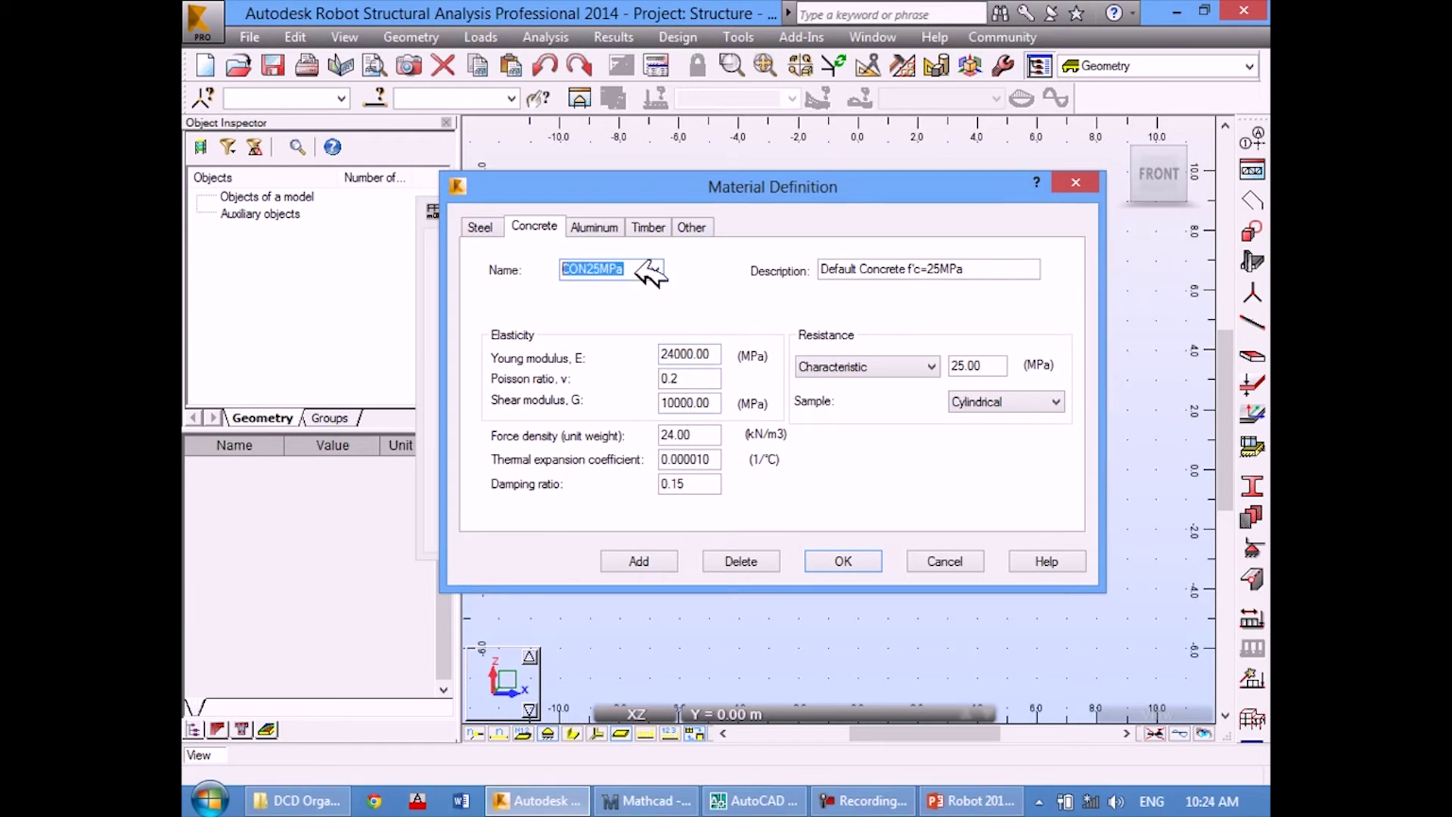
{"action": "left_click", "coordinate": [640, 270]}
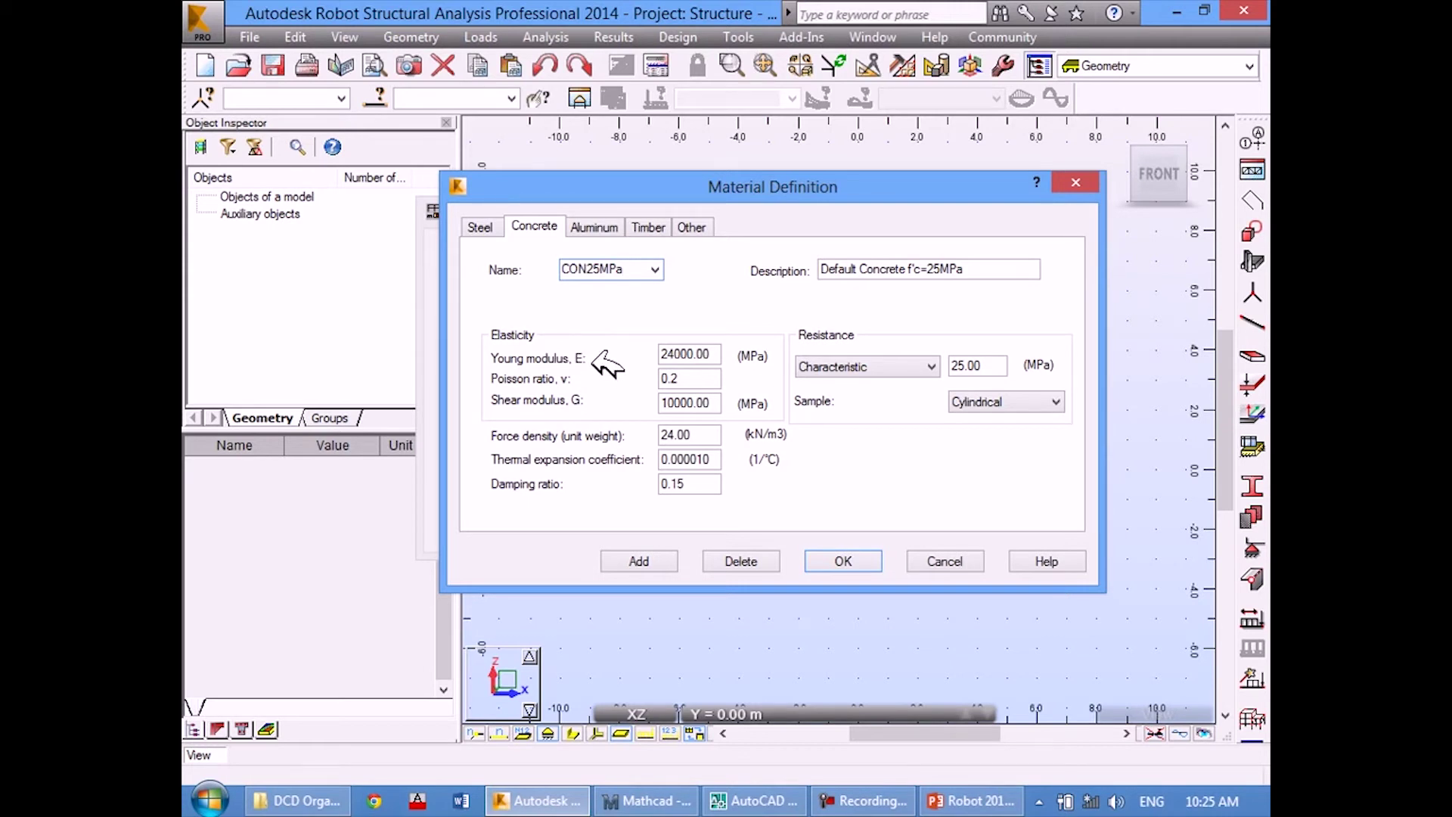
{"action": "left_click", "coordinate": [651, 800]}
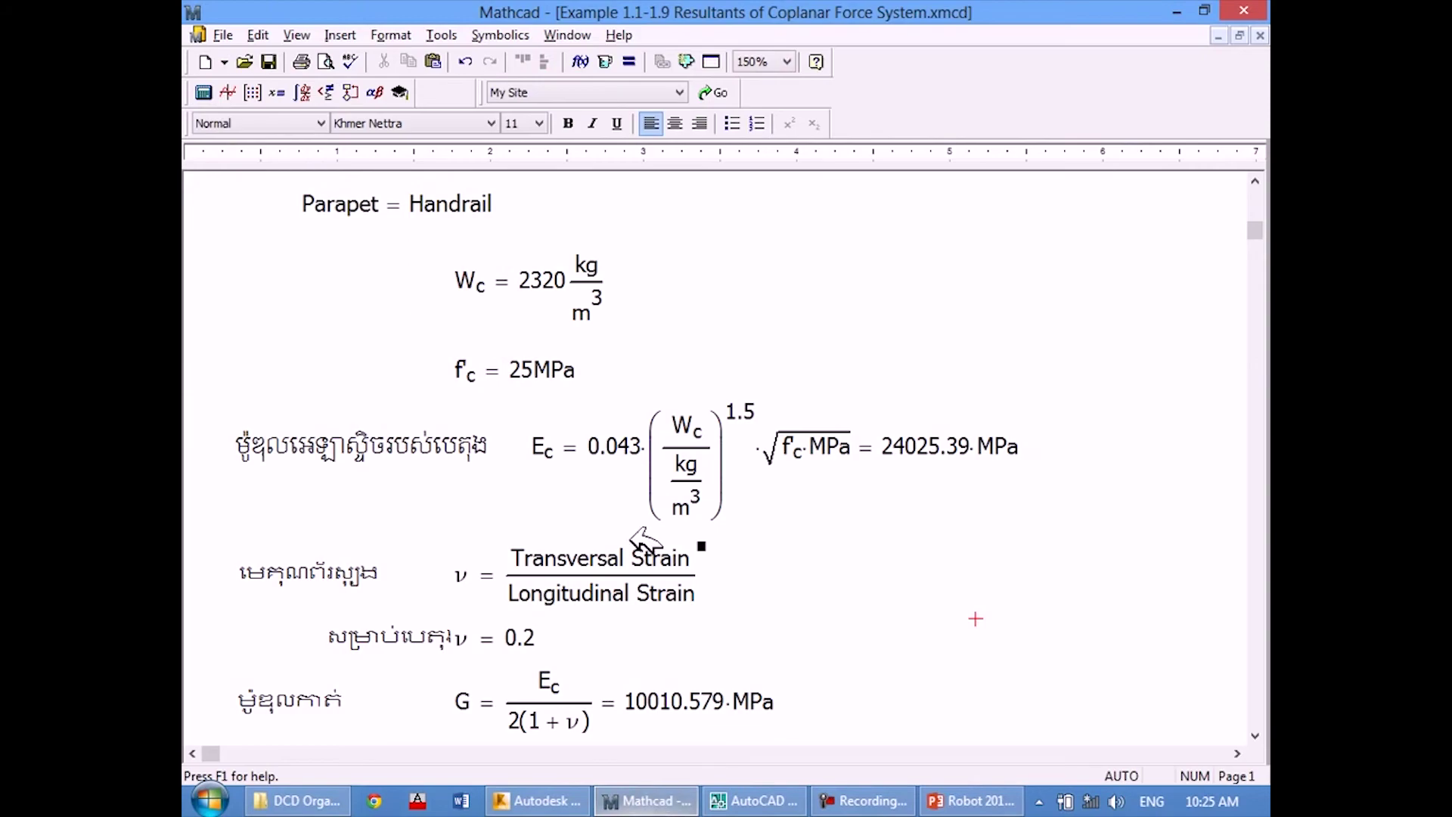
Check the Khmer elastic modulus label and the Ec equation, leaving both unchanged.
{"action": "scroll", "coordinate": [625, 415], "scroll_direction": "up", "scroll_amount": 1}
{"action": "scroll", "coordinate": [625, 415], "scroll_direction": "down", "scroll_amount": 2}
{"action": "scroll", "coordinate": [625, 414], "scroll_direction": "down", "scroll_amount": 2}
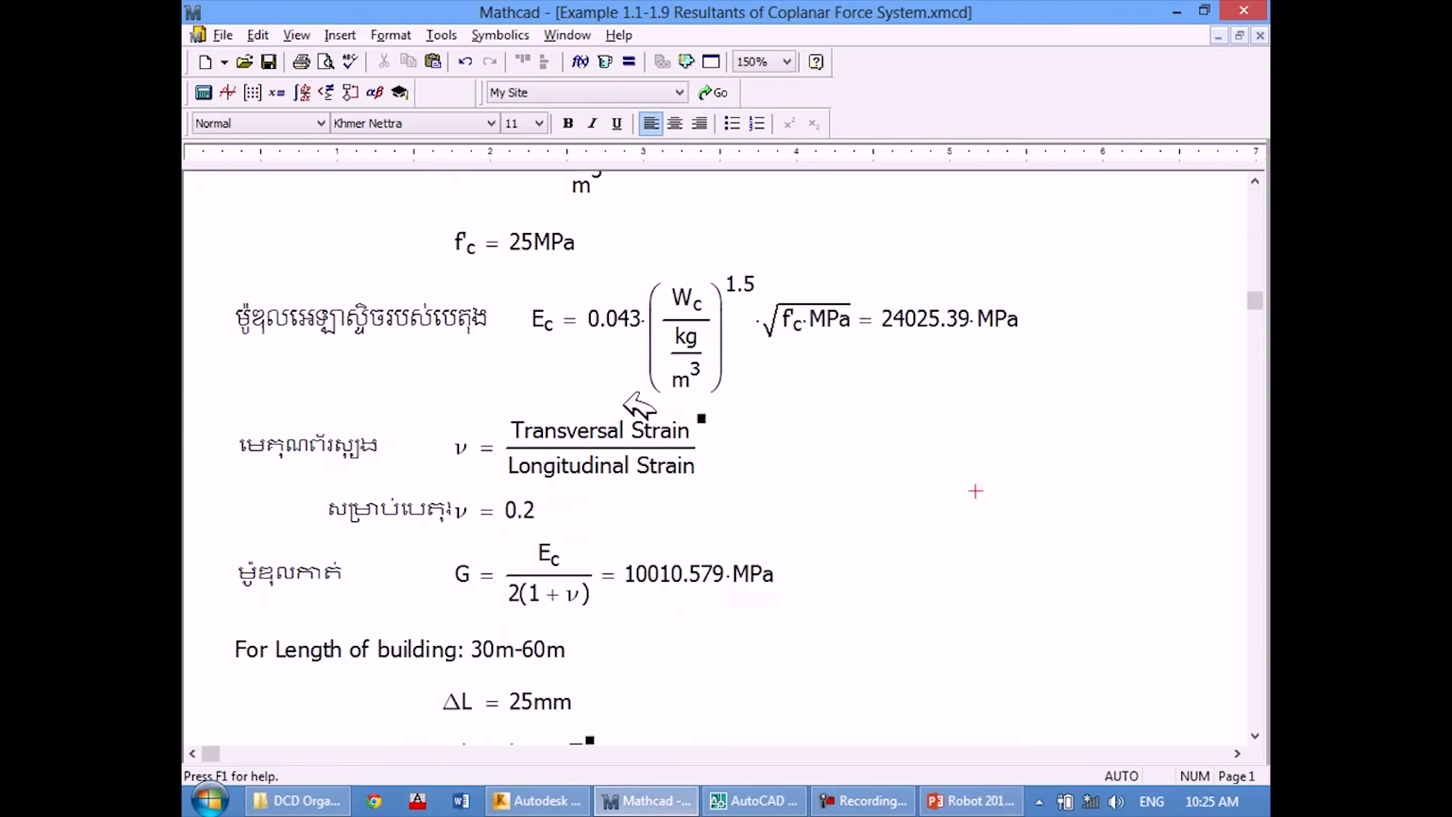
{"action": "left_click", "coordinate": [410, 306]}
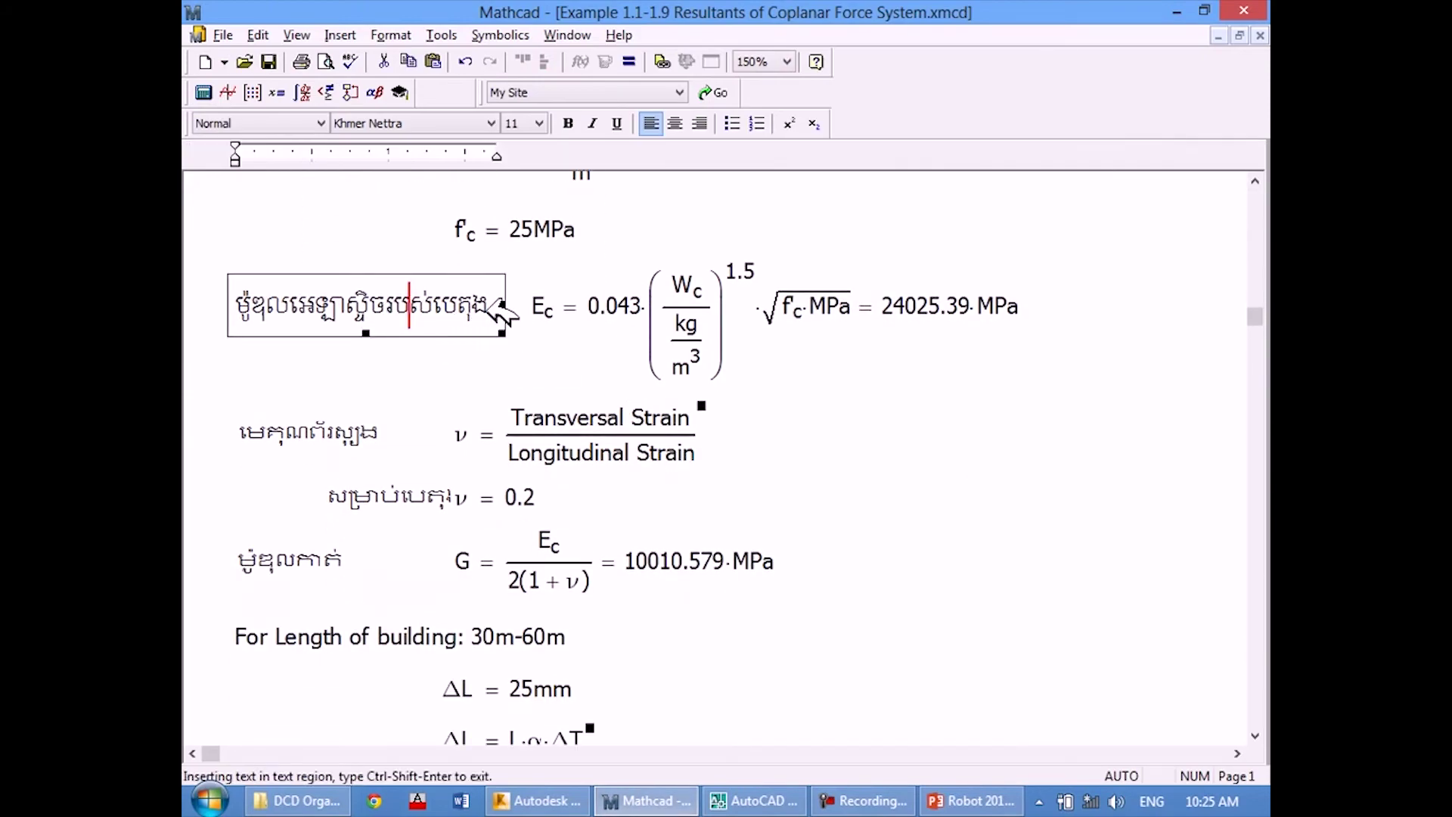
{"action": "left_click_drag", "start_coordinate": [868, 388], "coordinate": [639, 408]}
{"action": "left_click", "coordinate": [835, 492]}
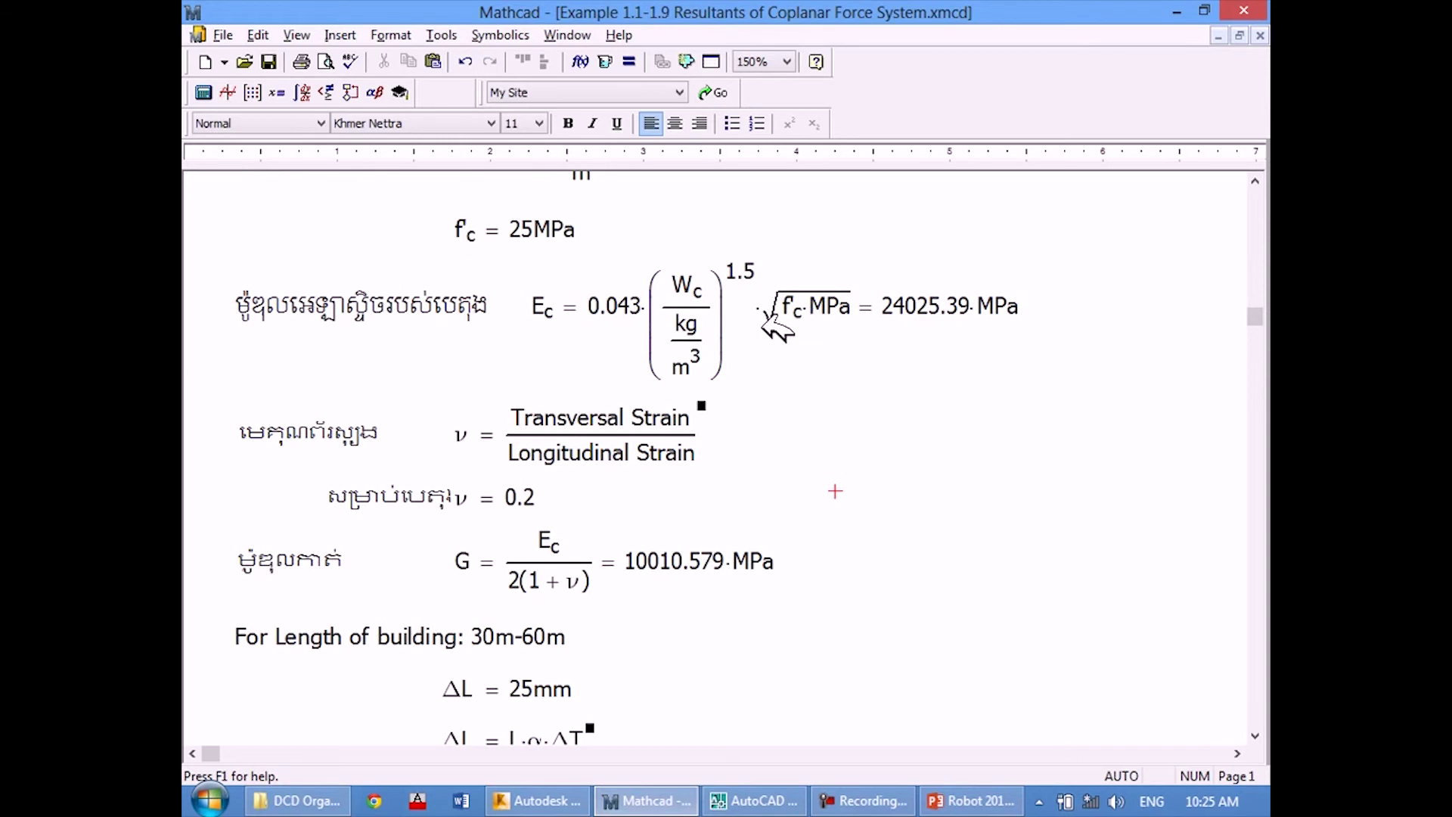
{"action": "left_click", "coordinate": [783, 314]}
{"action": "left_click", "coordinate": [938, 429]}
Move the Wc and f'c = 25MPa regions together to the left margin.
{"action": "scroll", "coordinate": [952, 438], "scroll_direction": "up", "scroll_amount": 1}
{"action": "scroll", "coordinate": [956, 431], "scroll_direction": "up", "scroll_amount": 1}
{"action": "scroll", "coordinate": [925, 431], "scroll_direction": "up", "scroll_amount": 2}
{"action": "scroll", "coordinate": [832, 363], "scroll_direction": "up", "scroll_amount": 1}
{"action": "mouse_move", "coordinate": [658, 263]}
{"action": "left_mouse_down"}
{"action": "mouse_move", "coordinate": [529, 394]}
{"action": "mouse_move", "coordinate": [460, 393]}
{"action": "left_mouse_up"}
{"action": "left_click_drag", "start_coordinate": [579, 382], "coordinate": [439, 382]}
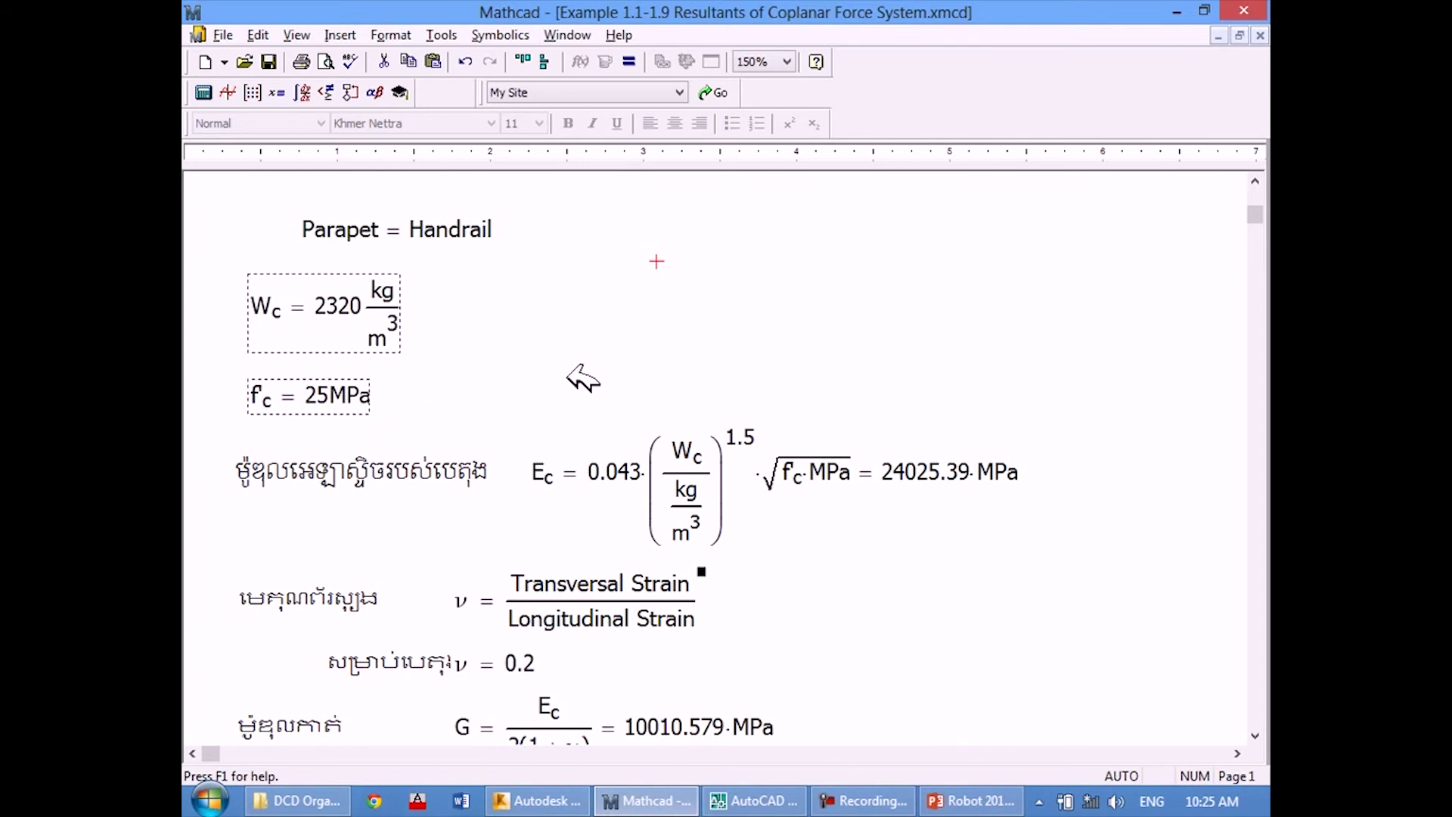
{"action": "left_click", "coordinate": [658, 364]}
{"action": "left_click", "coordinate": [490, 313]}
Shift Wc = 2320 kg/m³ right to leave room for a label on its left.
{"action": "left_click", "coordinate": [322, 291]}
{"action": "left_click", "coordinate": [447, 315]}
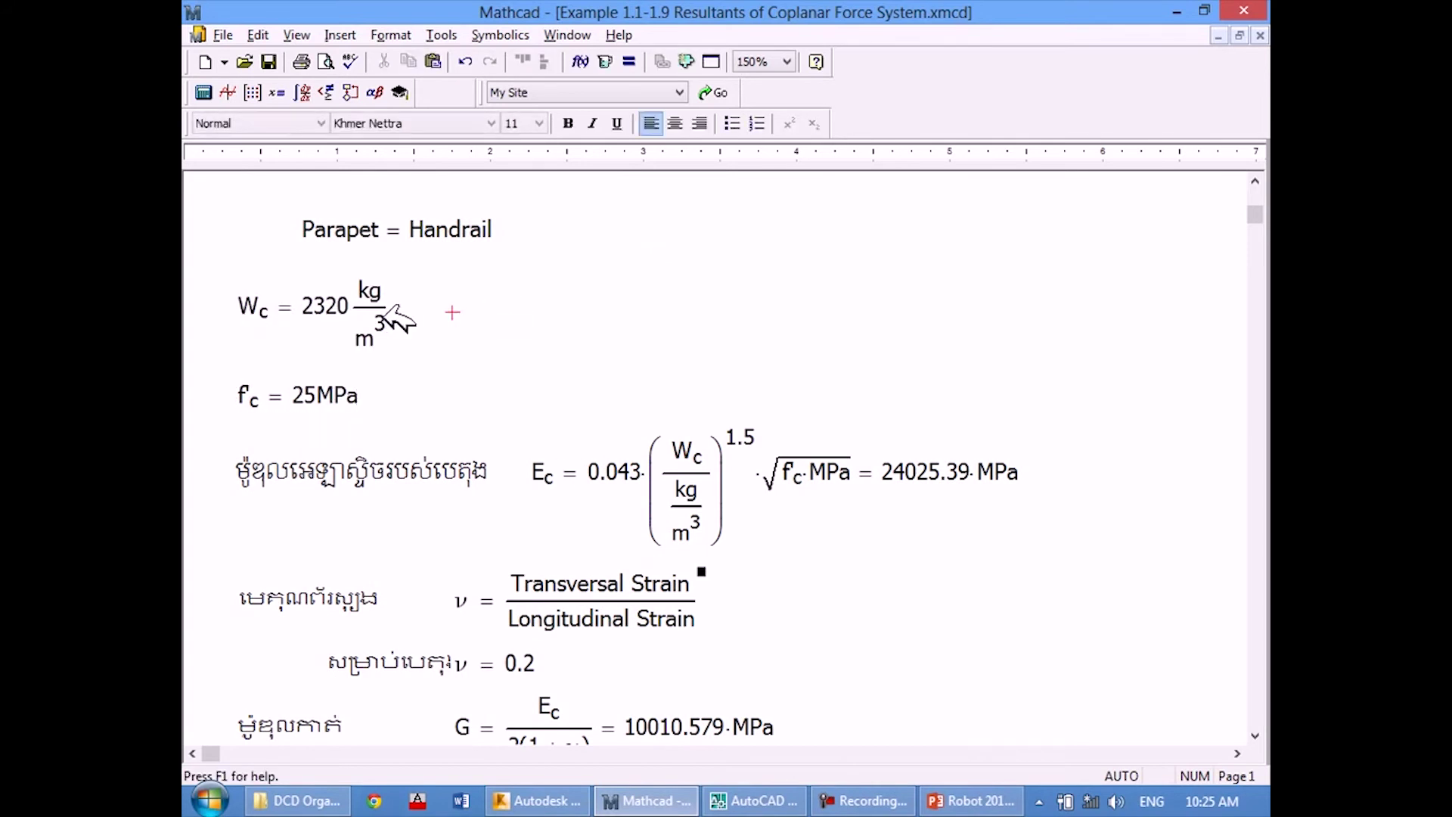
{"action": "mouse_move", "coordinate": [542, 312]}
{"action": "left_mouse_down"}
{"action": "mouse_move", "coordinate": [386, 327]}
{"action": "mouse_move", "coordinate": [588, 325]}
{"action": "left_mouse_up"}
{"action": "left_click", "coordinate": [222, 312]}
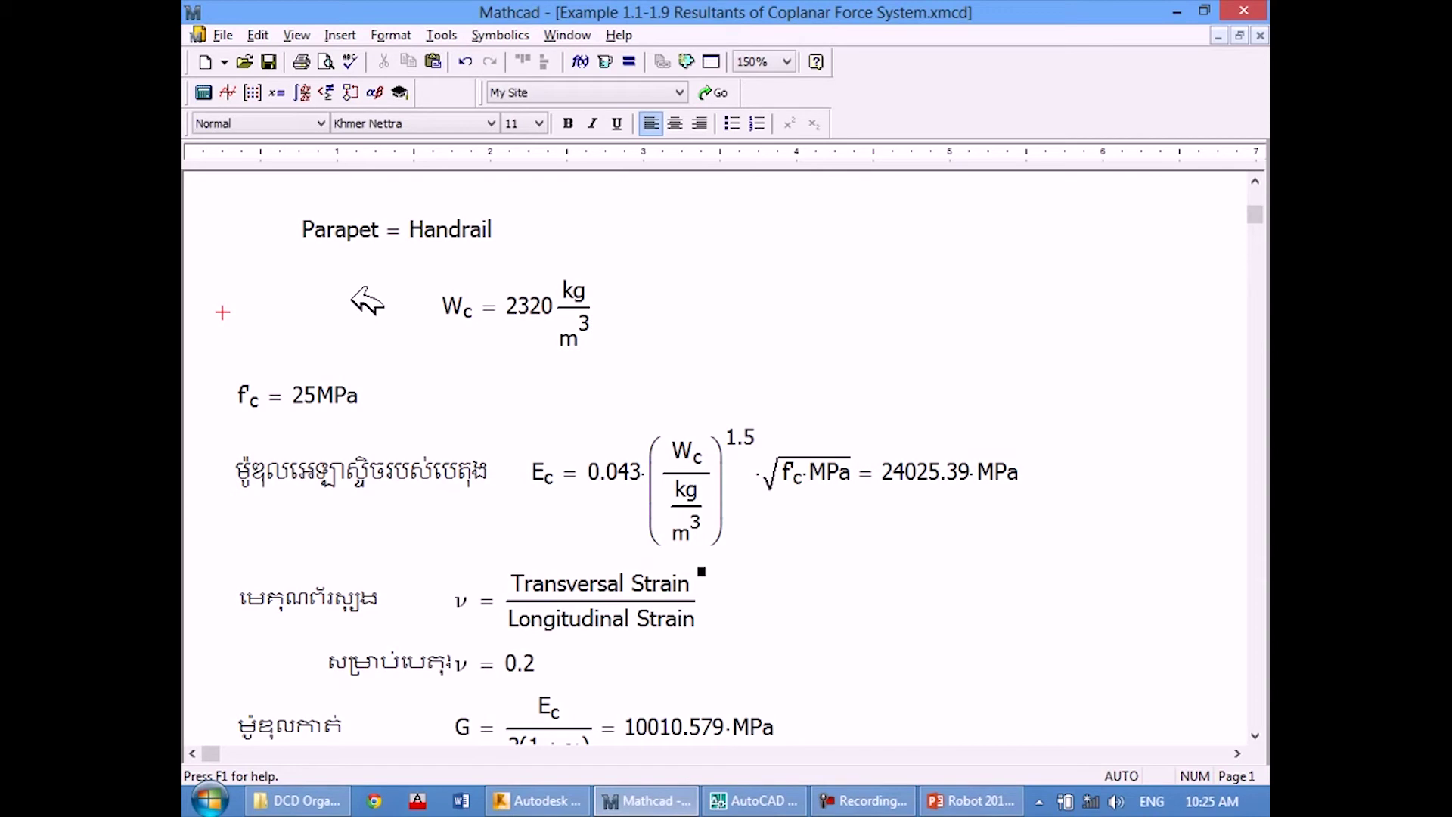
Add the Khmer label 'បេតុងទម្ងន់ធម្មតា' (normal-weight concrete) before Wc.
{"action": "key", "text": "alt+shift"}
{"action": "type", "text": "បេត"}
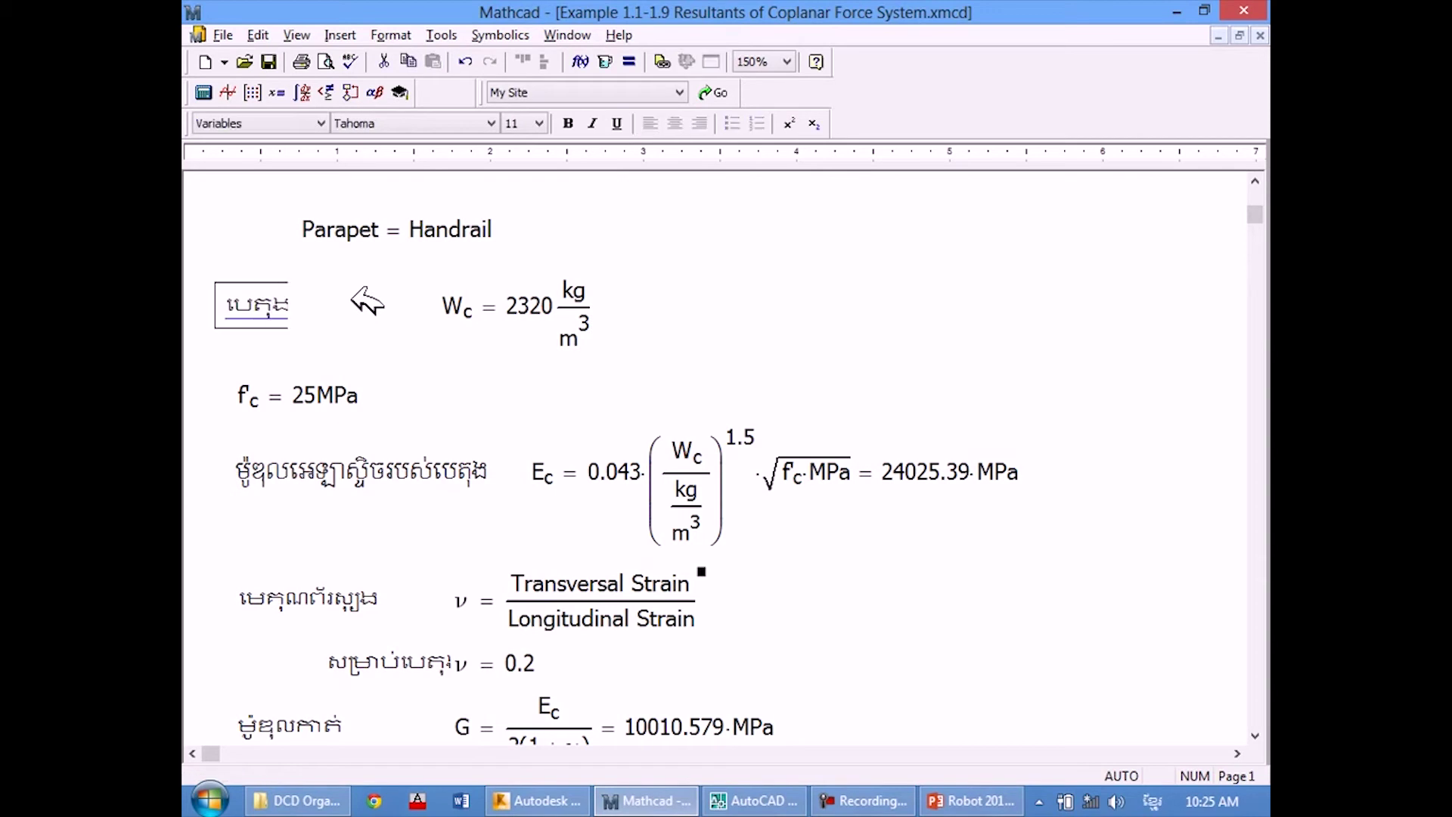
{"action": "type", "text": "ុង"}
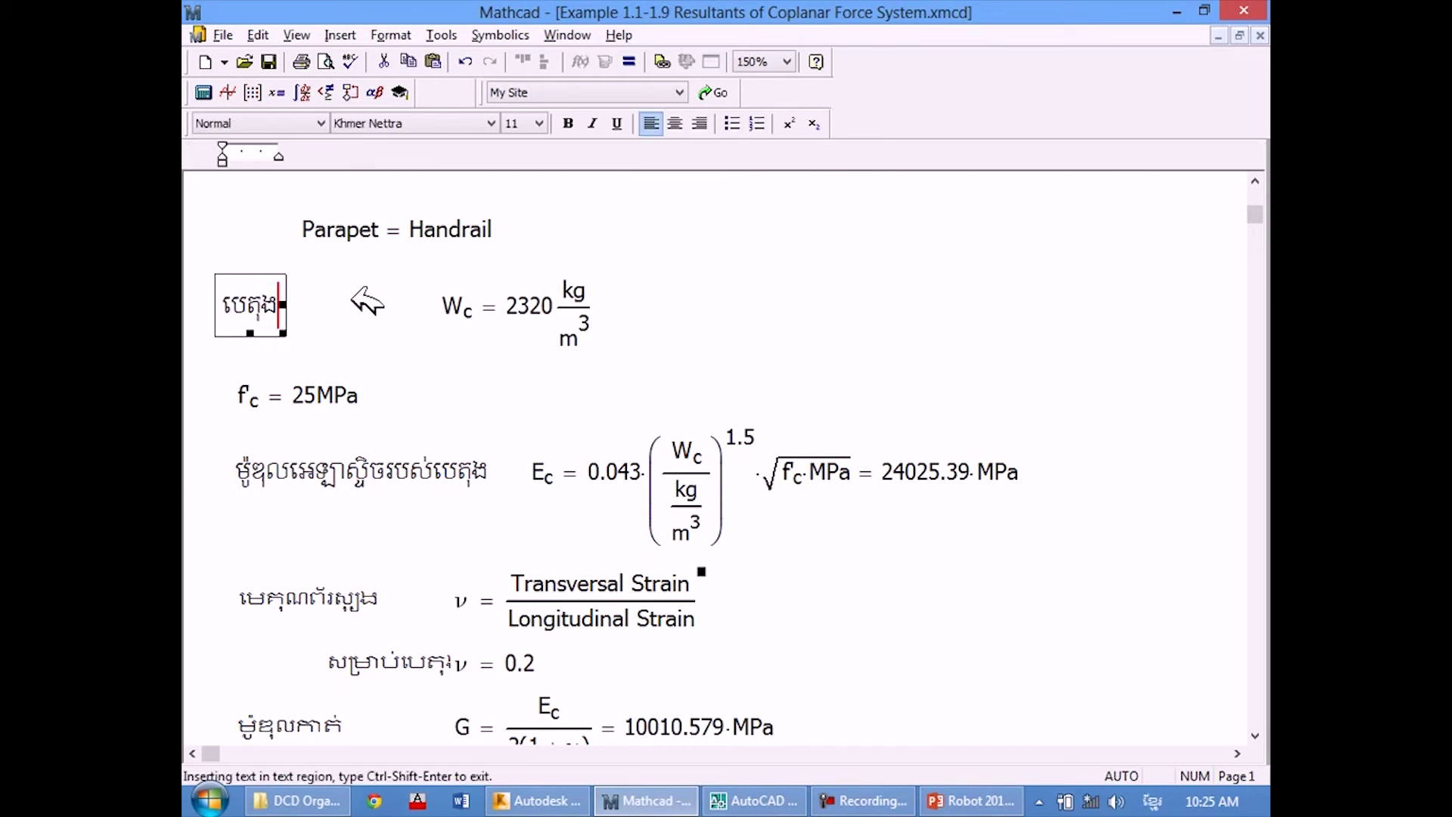
{"action": "type", "text": "ទម្ងន់"}
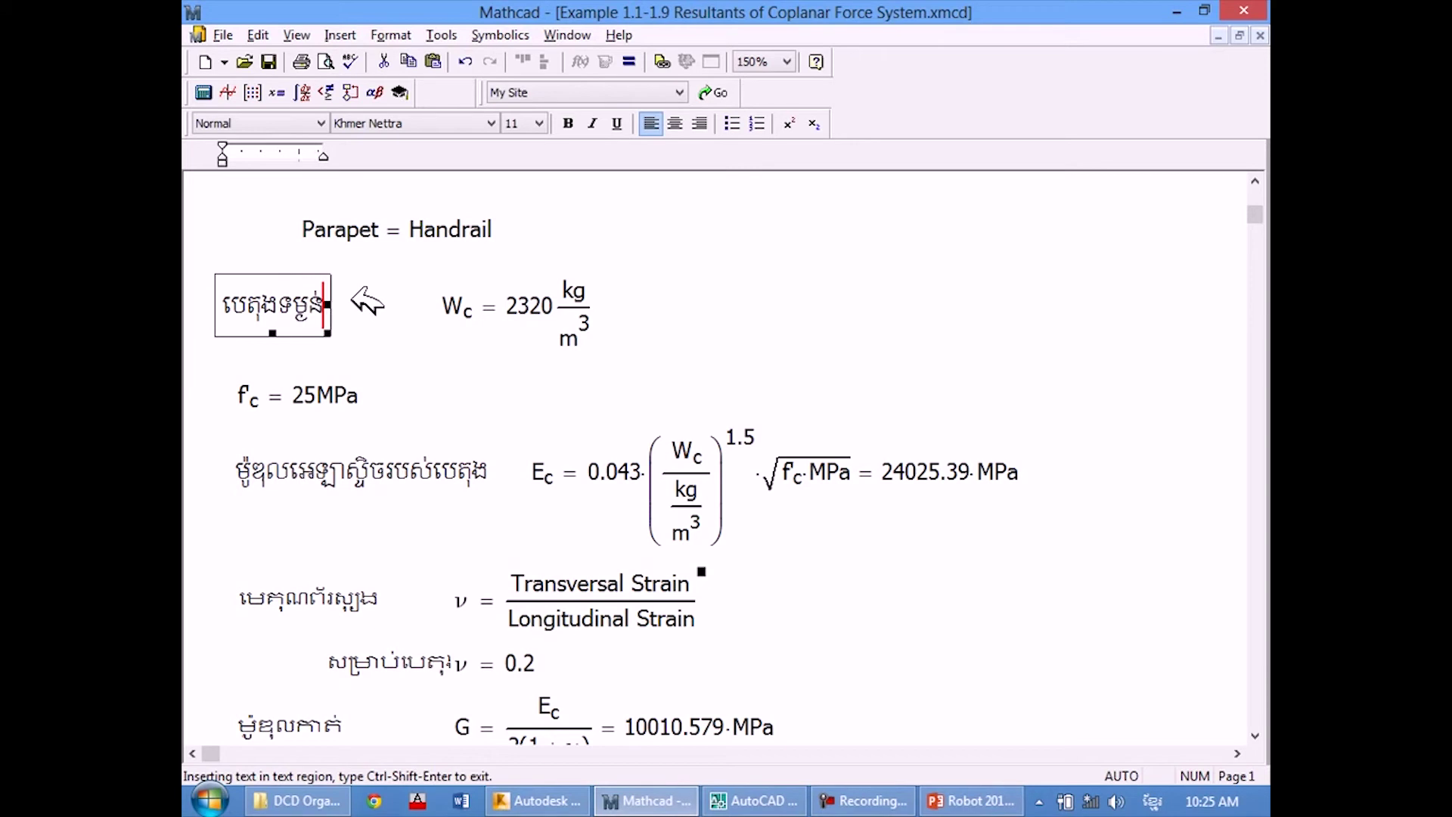
{"action": "type", "text": "ធម្មតា"}
{"action": "left_click", "coordinate": [745, 325]}
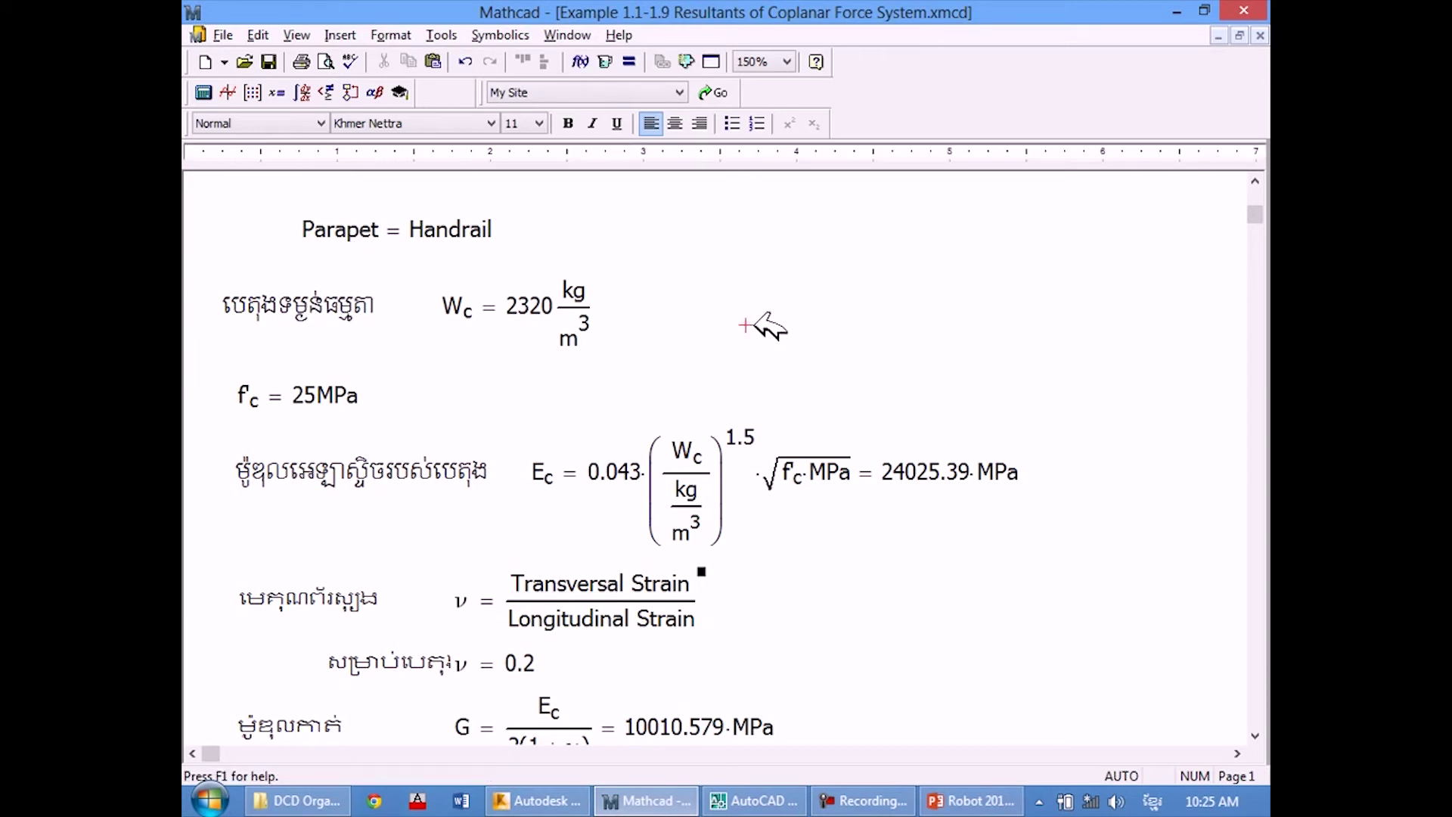
Nudge Parapet = Handrail left so it aligns at the margin.
{"action": "scroll", "coordinate": [704, 189], "scroll_direction": "up", "scroll_amount": 1}
{"action": "left_click_drag", "start_coordinate": [644, 210], "coordinate": [502, 259]}
{"action": "key", "text": "Left"}
{"action": "key", "text": "Left"}
{"action": "key", "text": "Left"}
{"action": "key", "text": "Left"}
{"action": "key", "text": "Left"}
{"action": "left_click", "coordinate": [745, 261]}
{"action": "scroll", "coordinate": [591, 238], "scroll_direction": "down", "scroll_amount": 1}
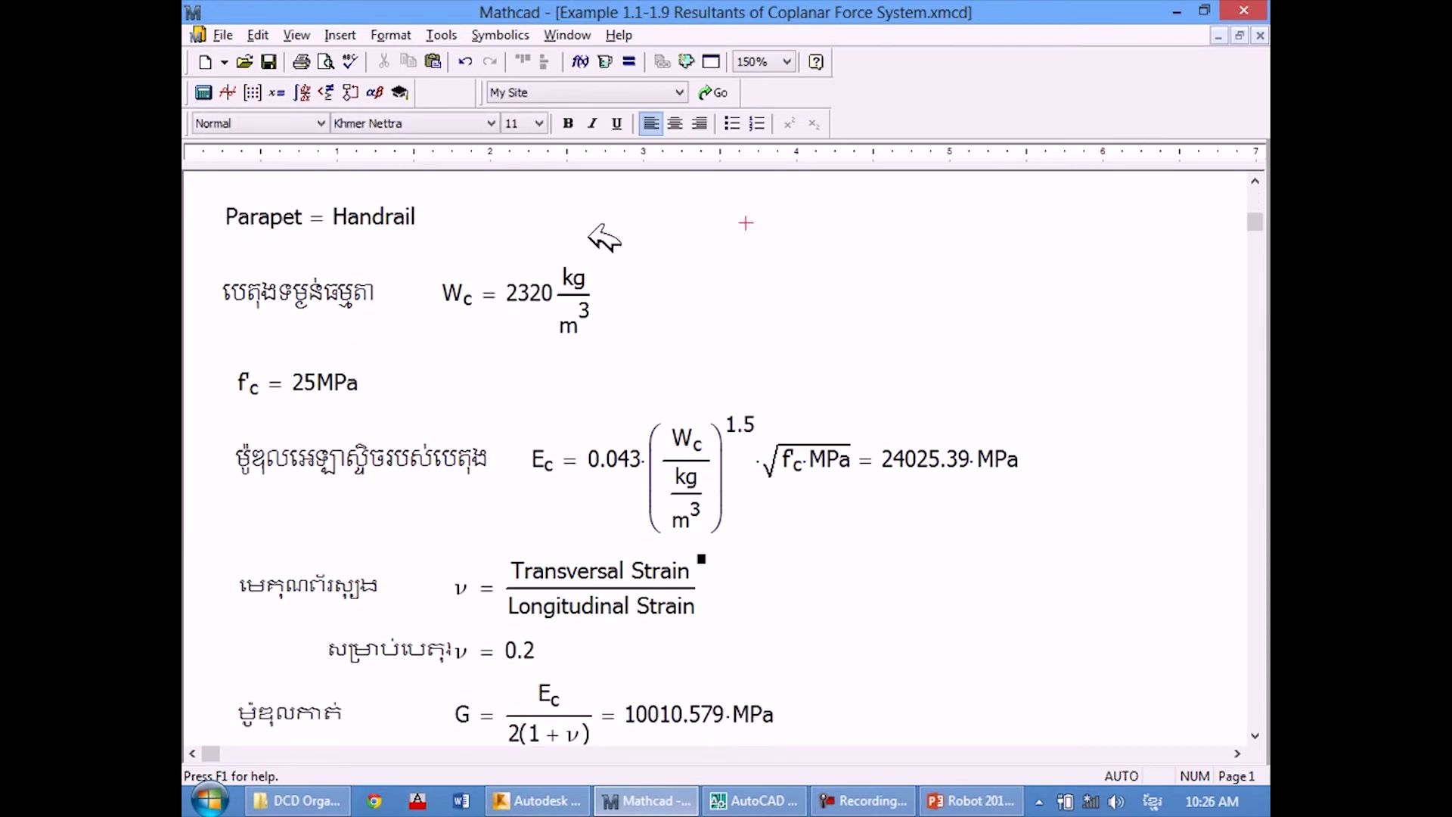
{"action": "scroll", "coordinate": [454, 318], "scroll_direction": "up", "scroll_amount": 1}
{"action": "left_click_drag", "start_coordinate": [235, 197], "coordinate": [302, 306]}
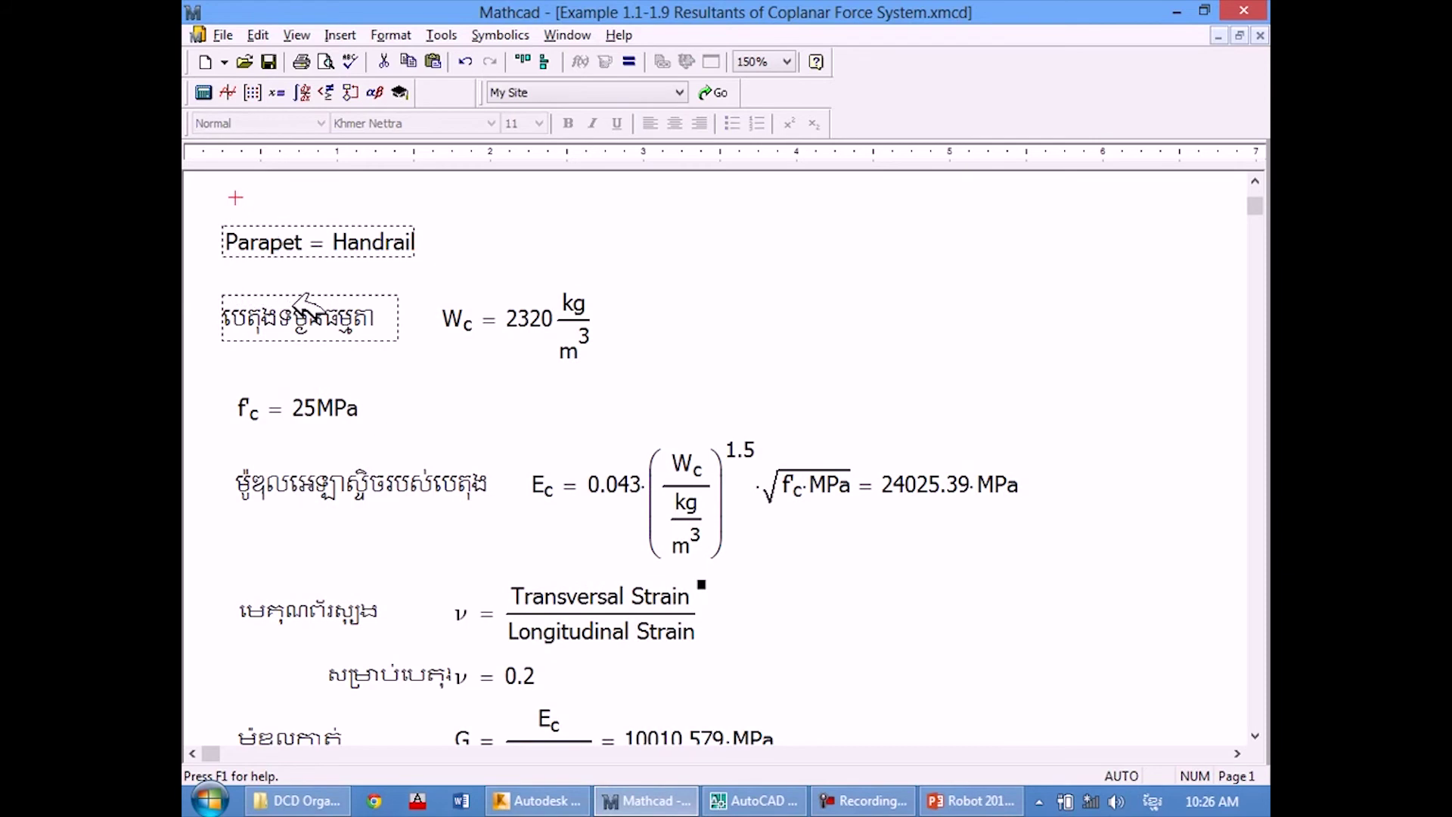
{"action": "left_click", "coordinate": [822, 339]}
Inspect the f'c = 25MPa definition, leaving its value unchanged.
{"action": "scroll", "coordinate": [749, 326], "scroll_direction": "down", "scroll_amount": 1}
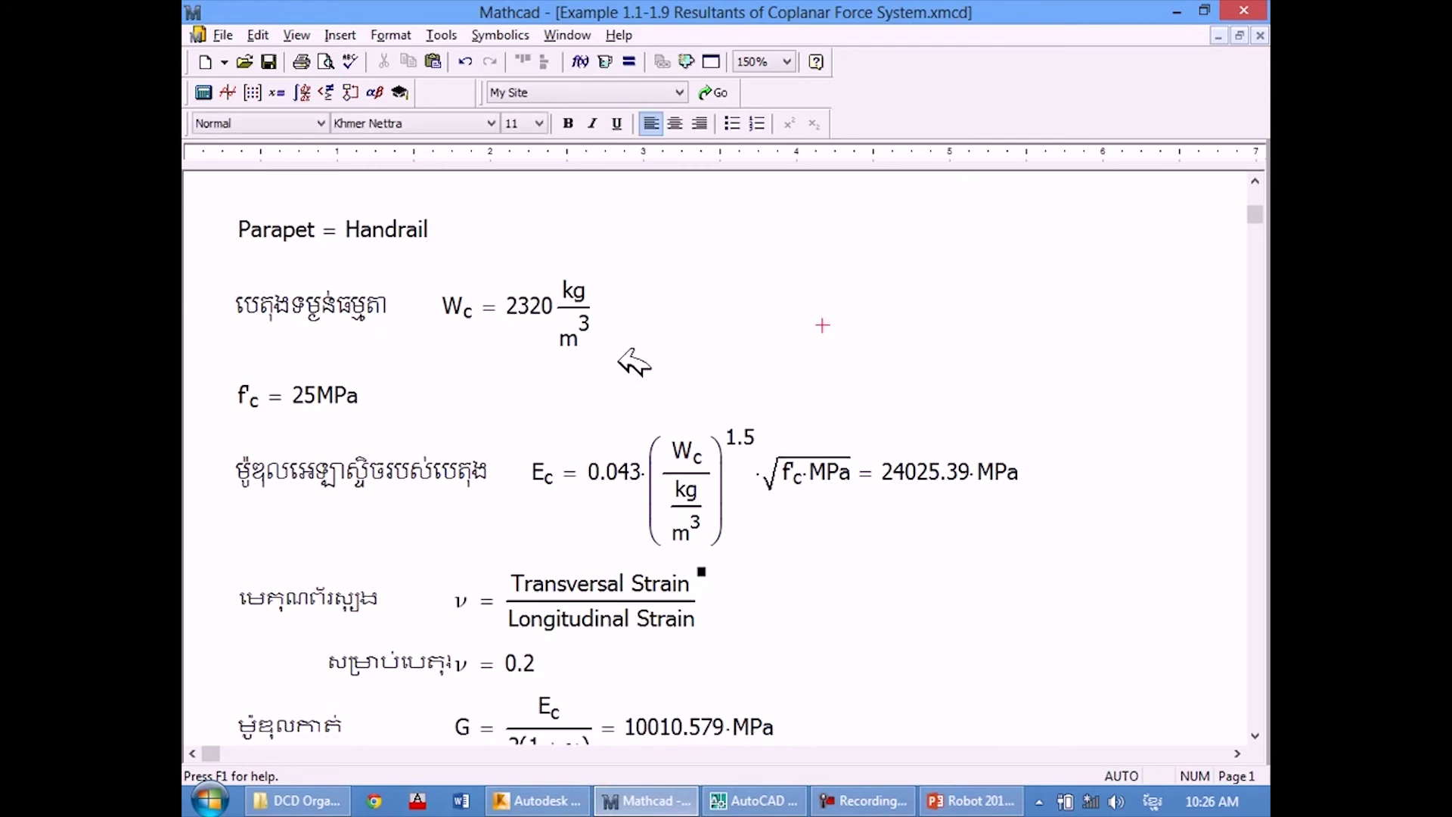
{"action": "left_click", "coordinate": [453, 401]}
{"action": "left_click", "coordinate": [338, 399]}
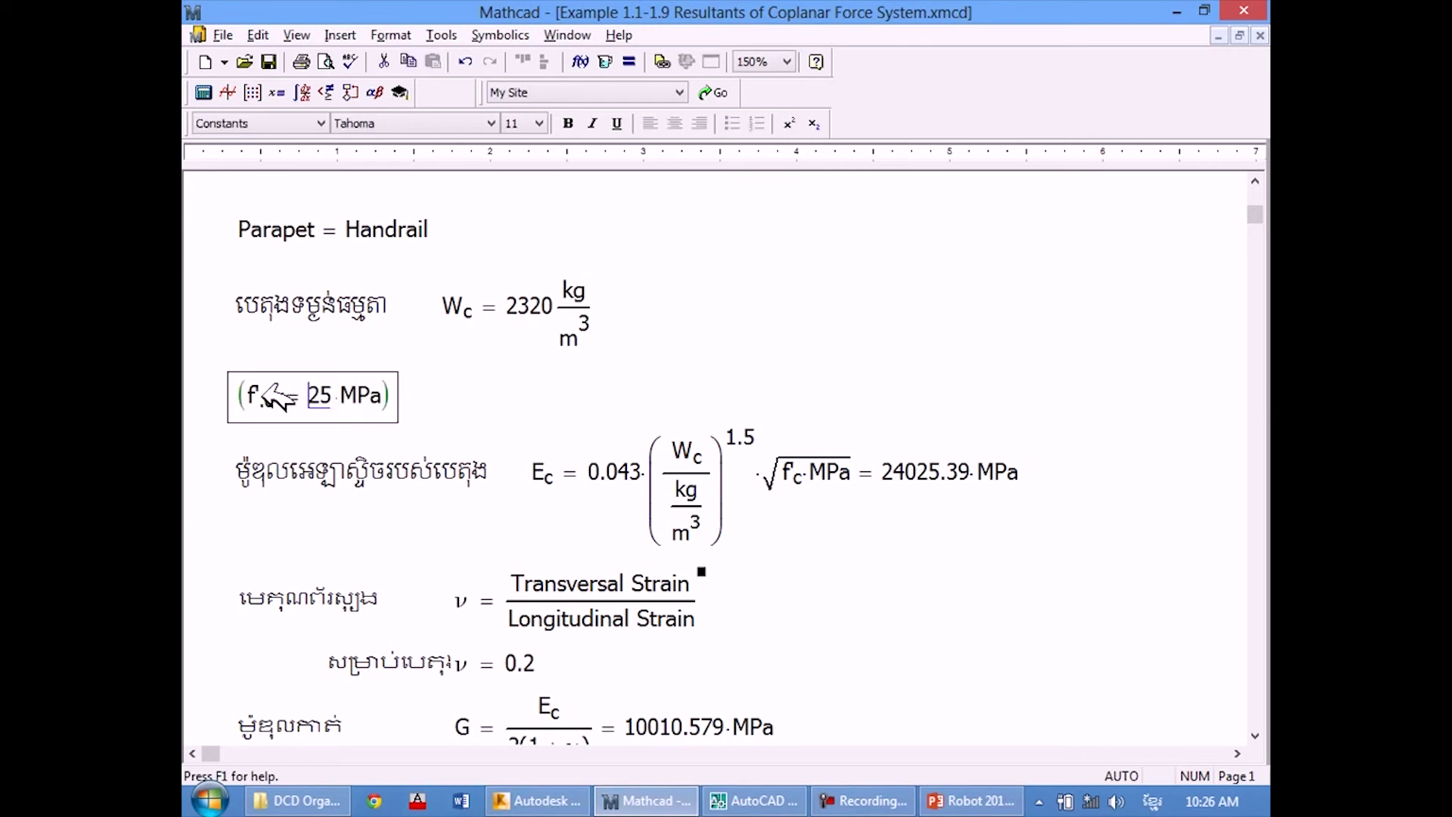
{"action": "left_click", "coordinate": [424, 402]}
{"action": "left_click", "coordinate": [328, 390]}
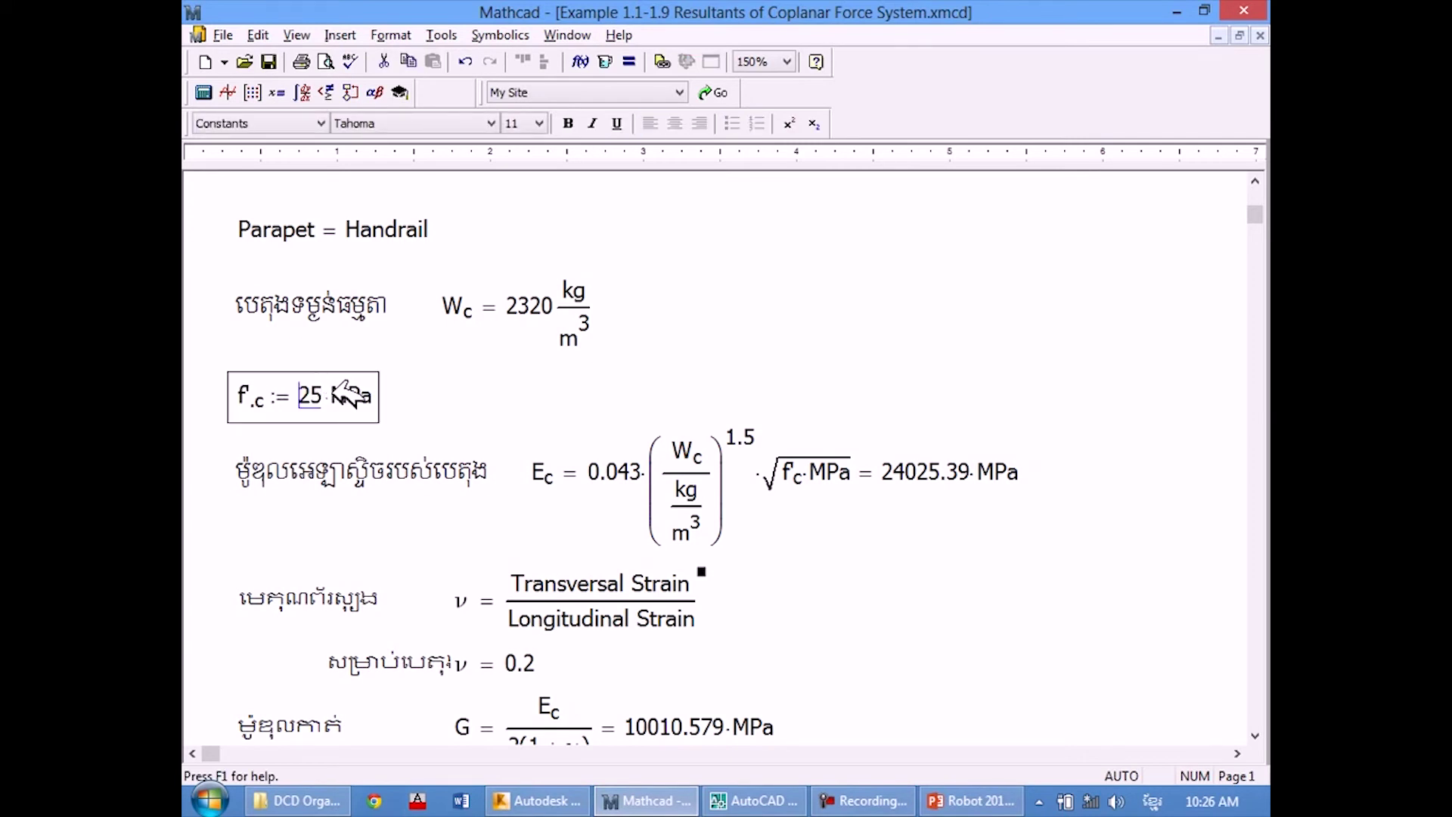
{"action": "left_click", "coordinate": [447, 379]}
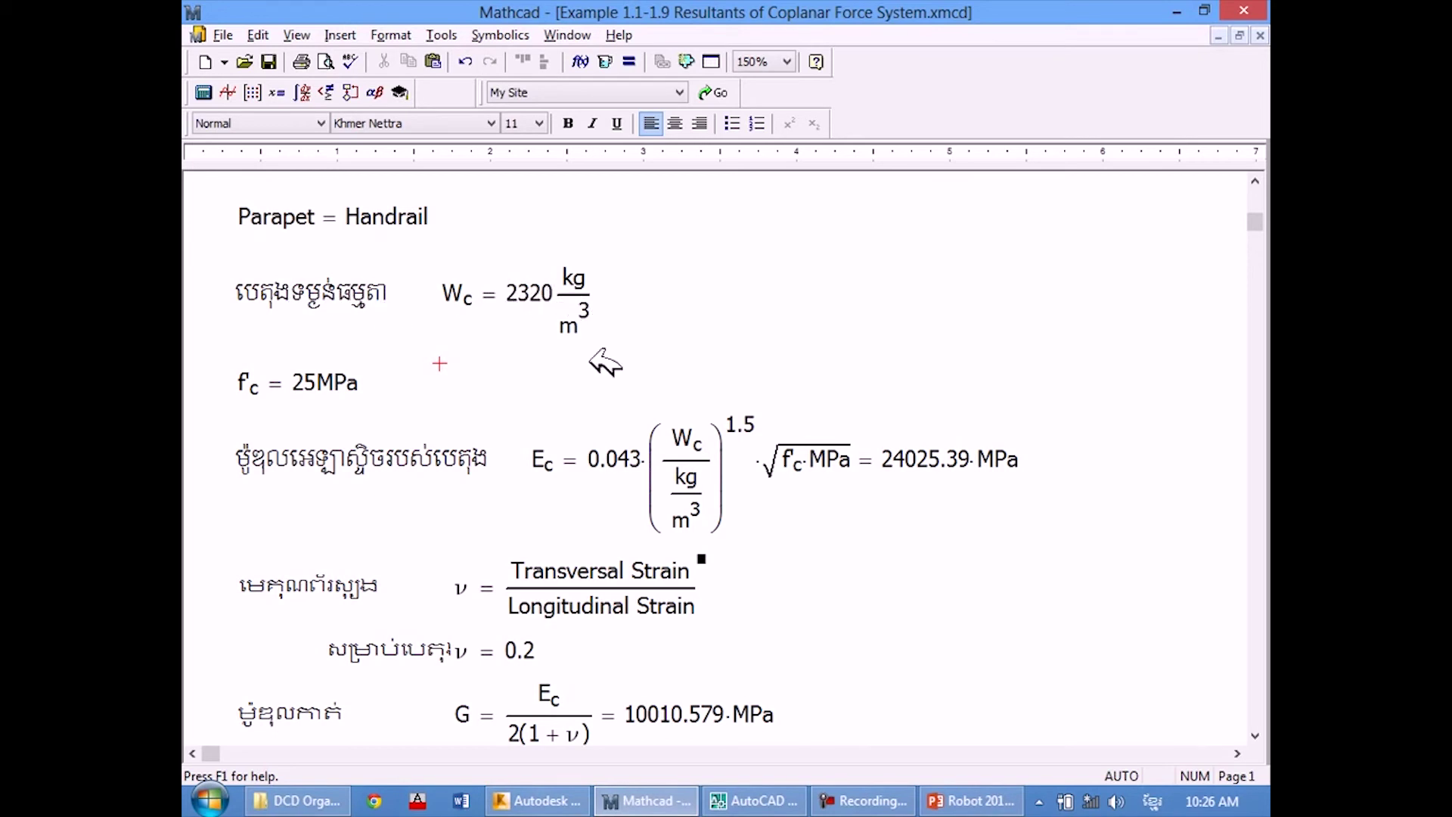
Insert f'.c* before MPa inside the Ec square root so it reads √(f'c·MPa).
{"action": "left_click", "coordinate": [689, 439]}
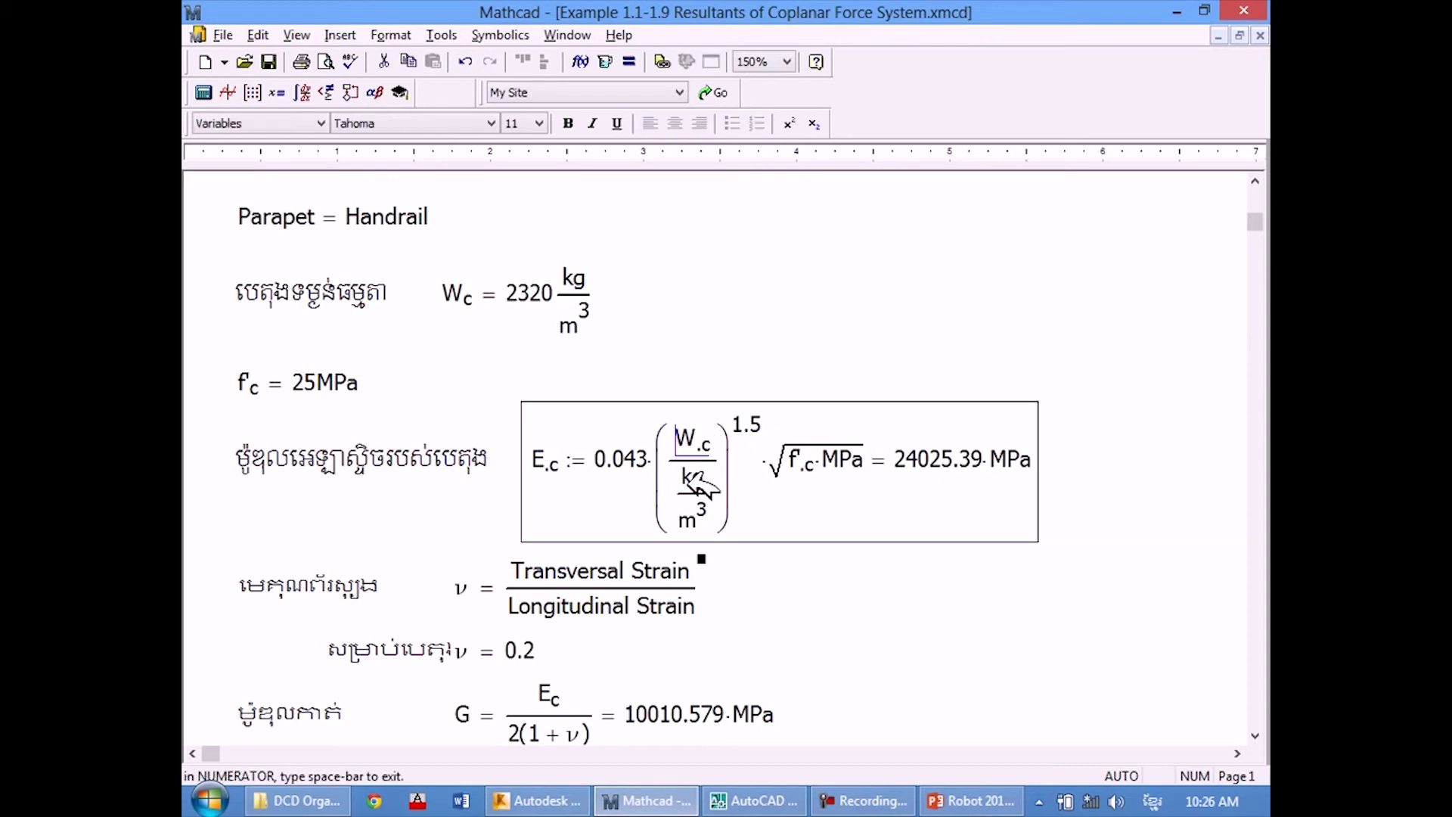
{"action": "left_click_drag", "start_coordinate": [711, 499], "coordinate": [711, 514]}
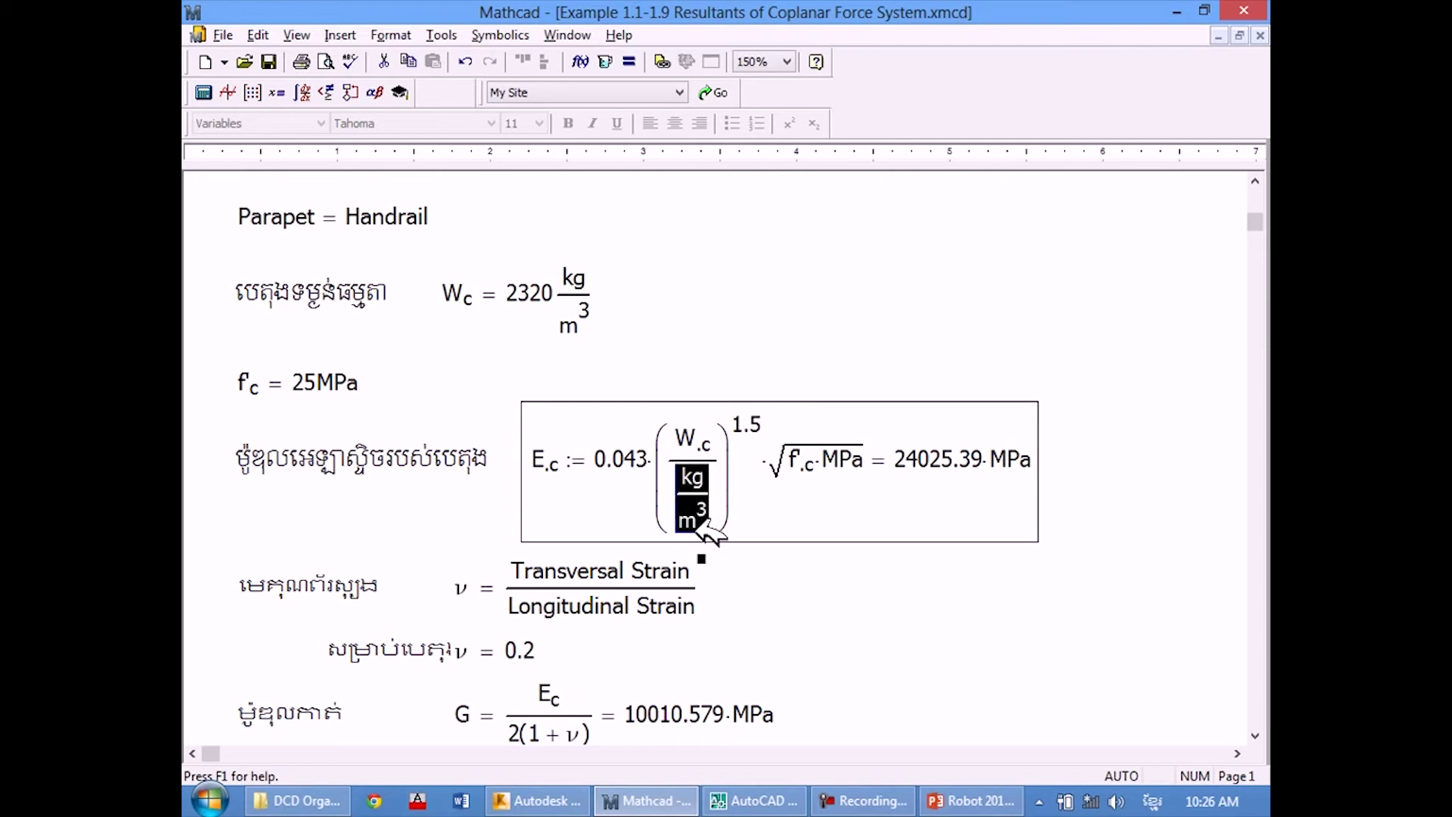
{"action": "left_click", "coordinate": [681, 325]}
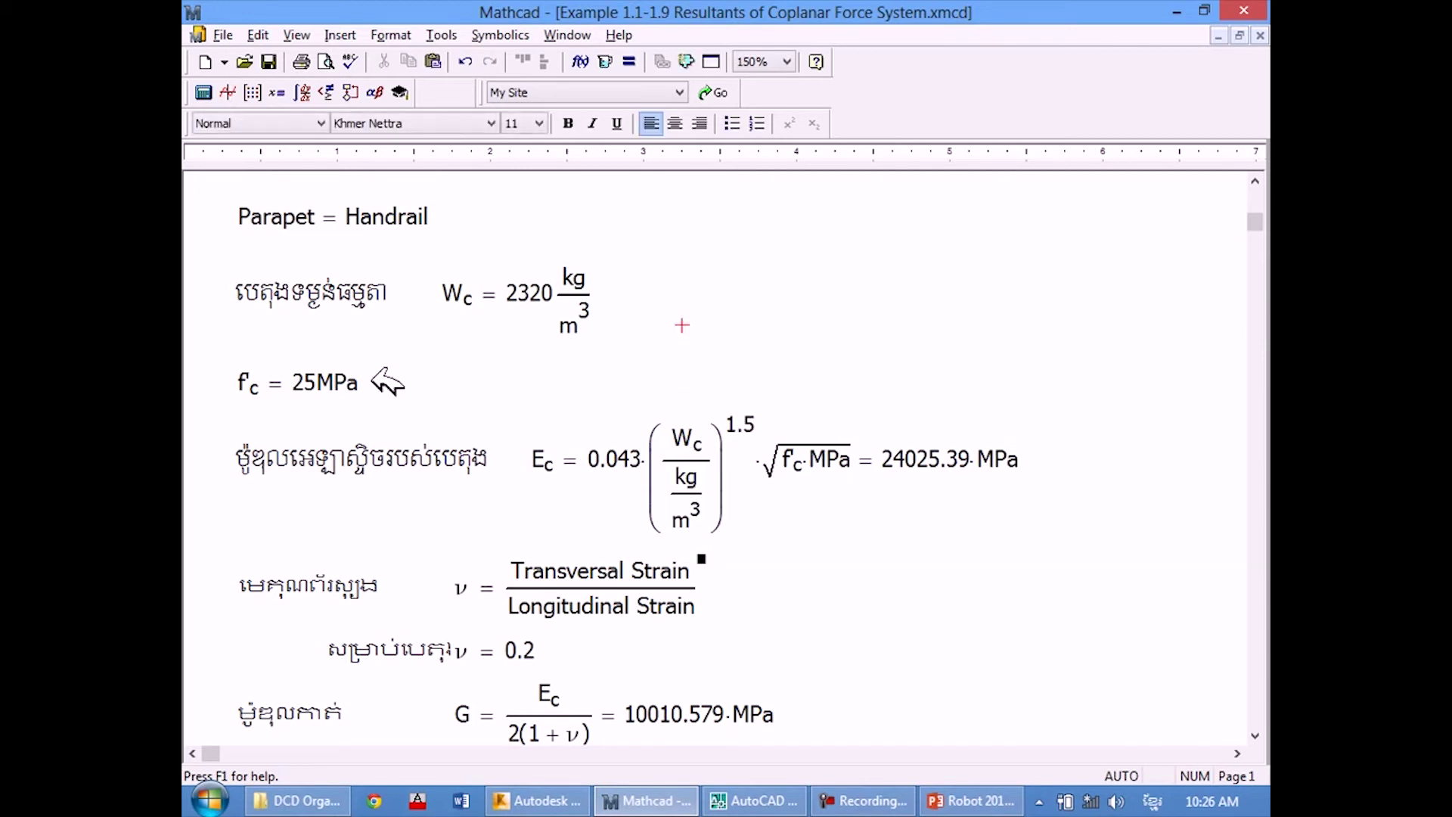
{"action": "left_click", "coordinate": [351, 387]}
{"action": "left_click", "coordinate": [594, 360]}
{"action": "left_click", "coordinate": [804, 459]}
{"action": "type", "text": "f'.c*"}
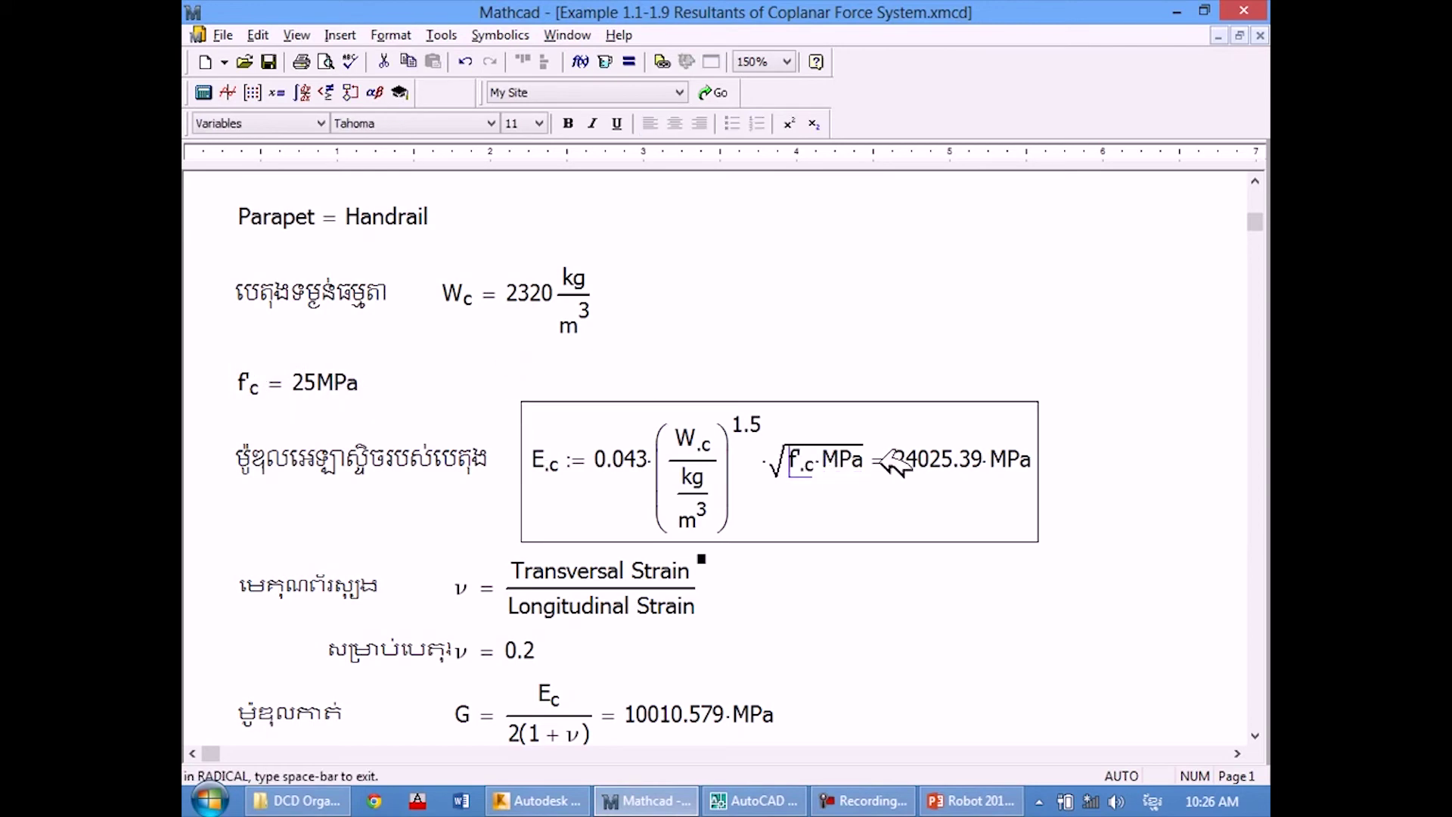
{"action": "left_click", "coordinate": [899, 312]}
Add a blank line below the modulus equation and recheck Ec = 24025.39 MPa.
{"action": "scroll", "coordinate": [894, 310], "scroll_direction": "down", "scroll_amount": 1}
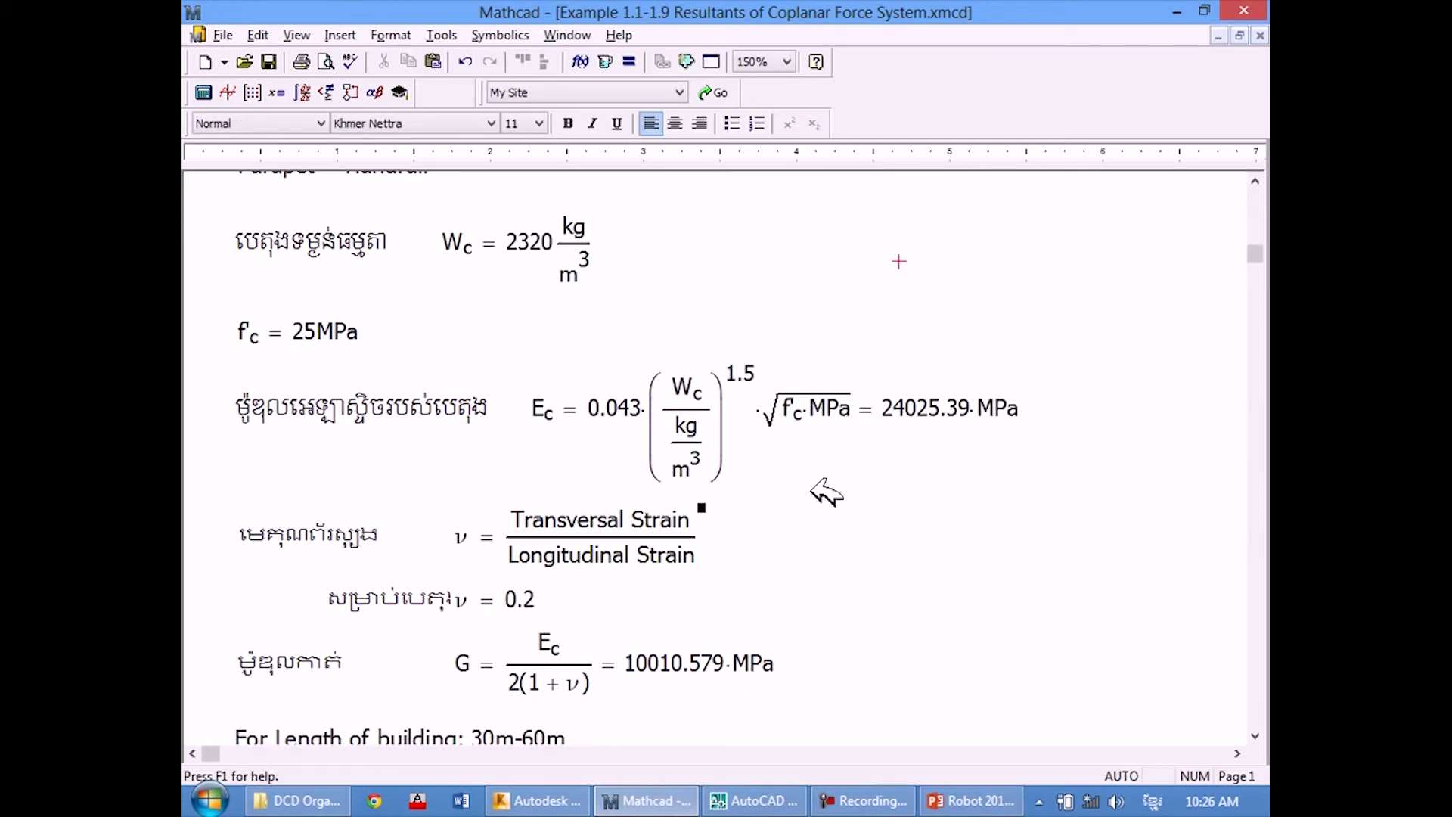
{"action": "key", "text": "Return"}
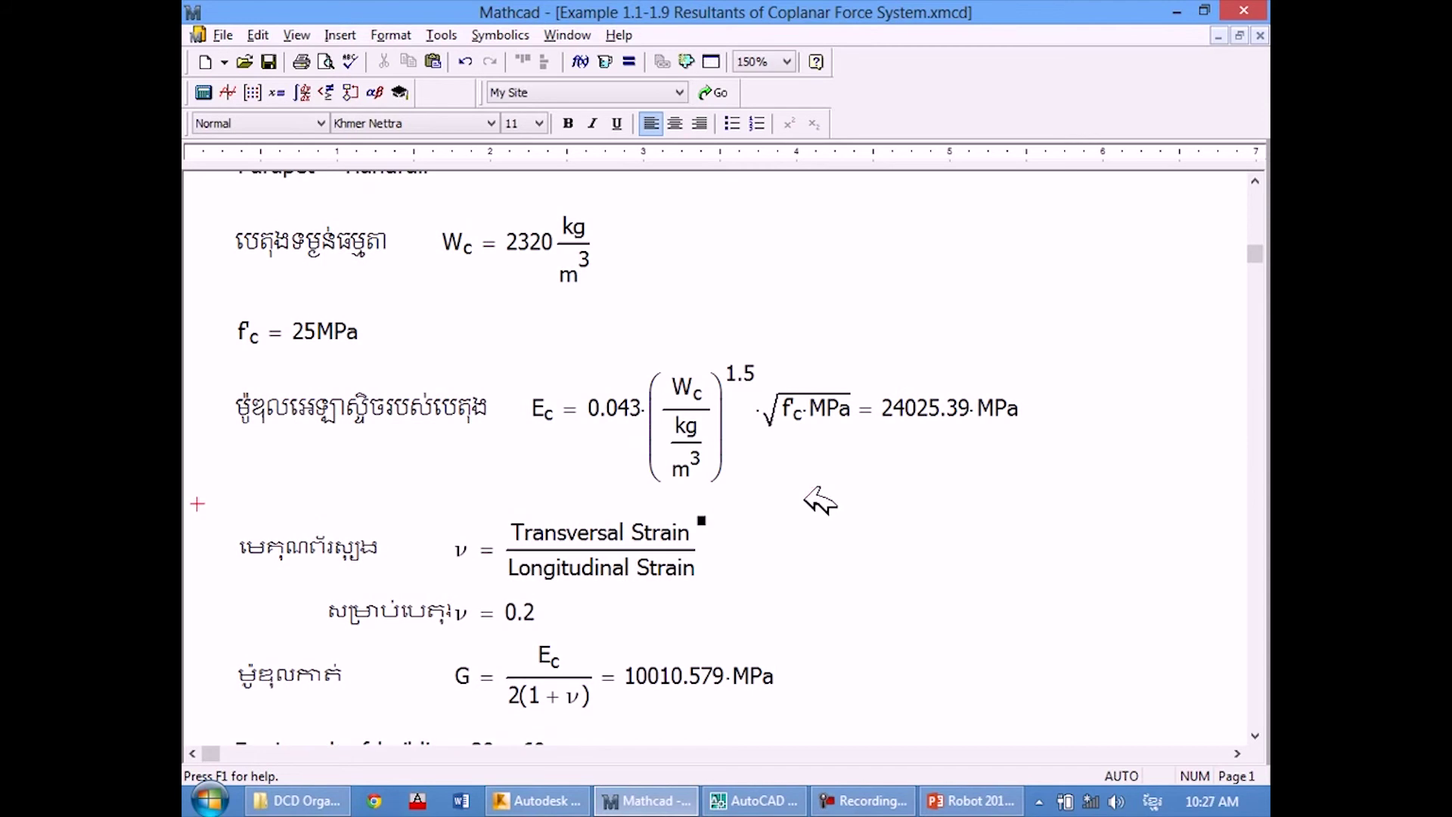
{"action": "left_click", "coordinate": [898, 517]}
{"action": "left_click", "coordinate": [683, 426]}
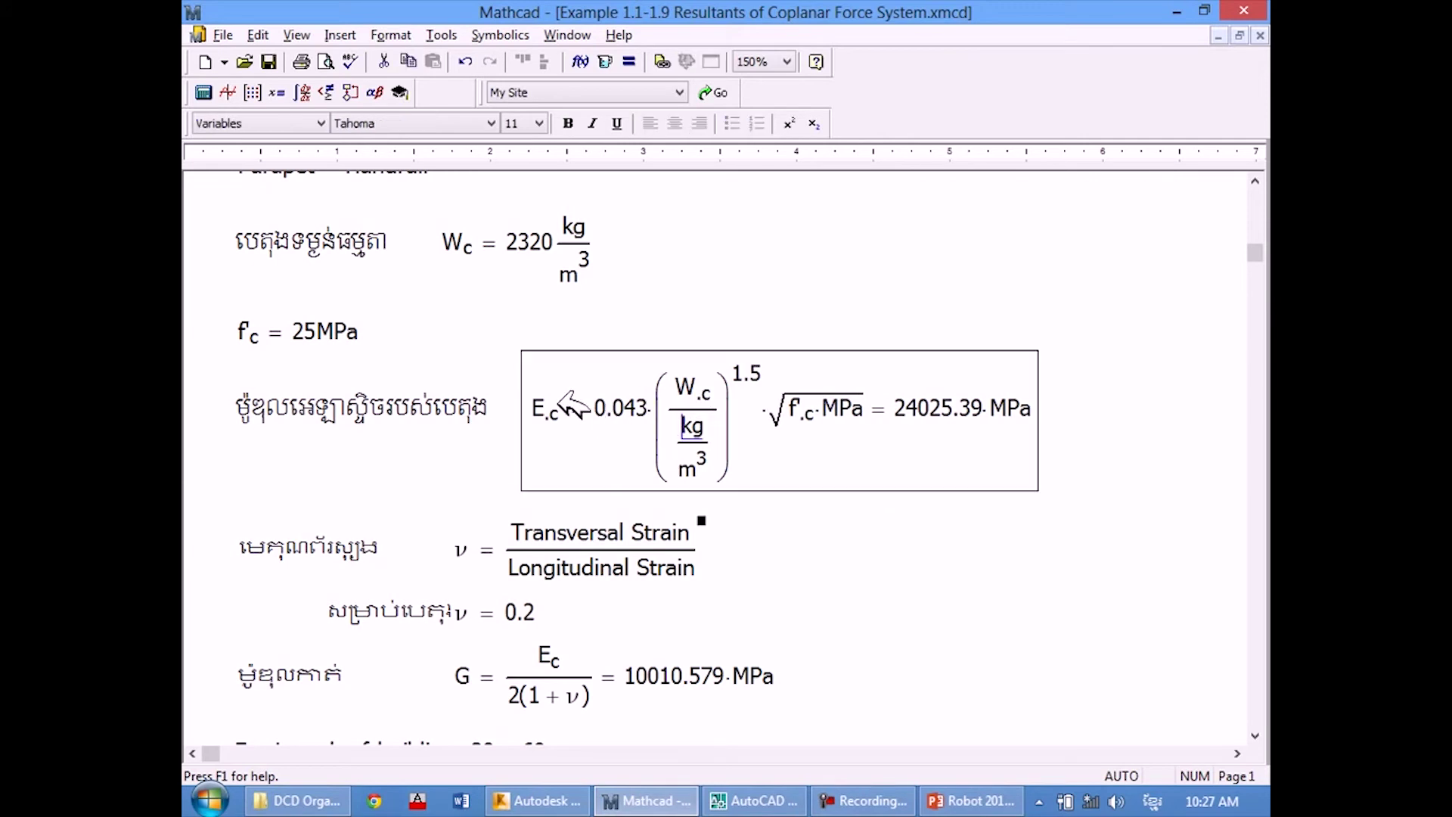
{"action": "left_click_drag", "start_coordinate": [634, 397], "coordinate": [882, 408]}
{"action": "left_click", "coordinate": [870, 274]}
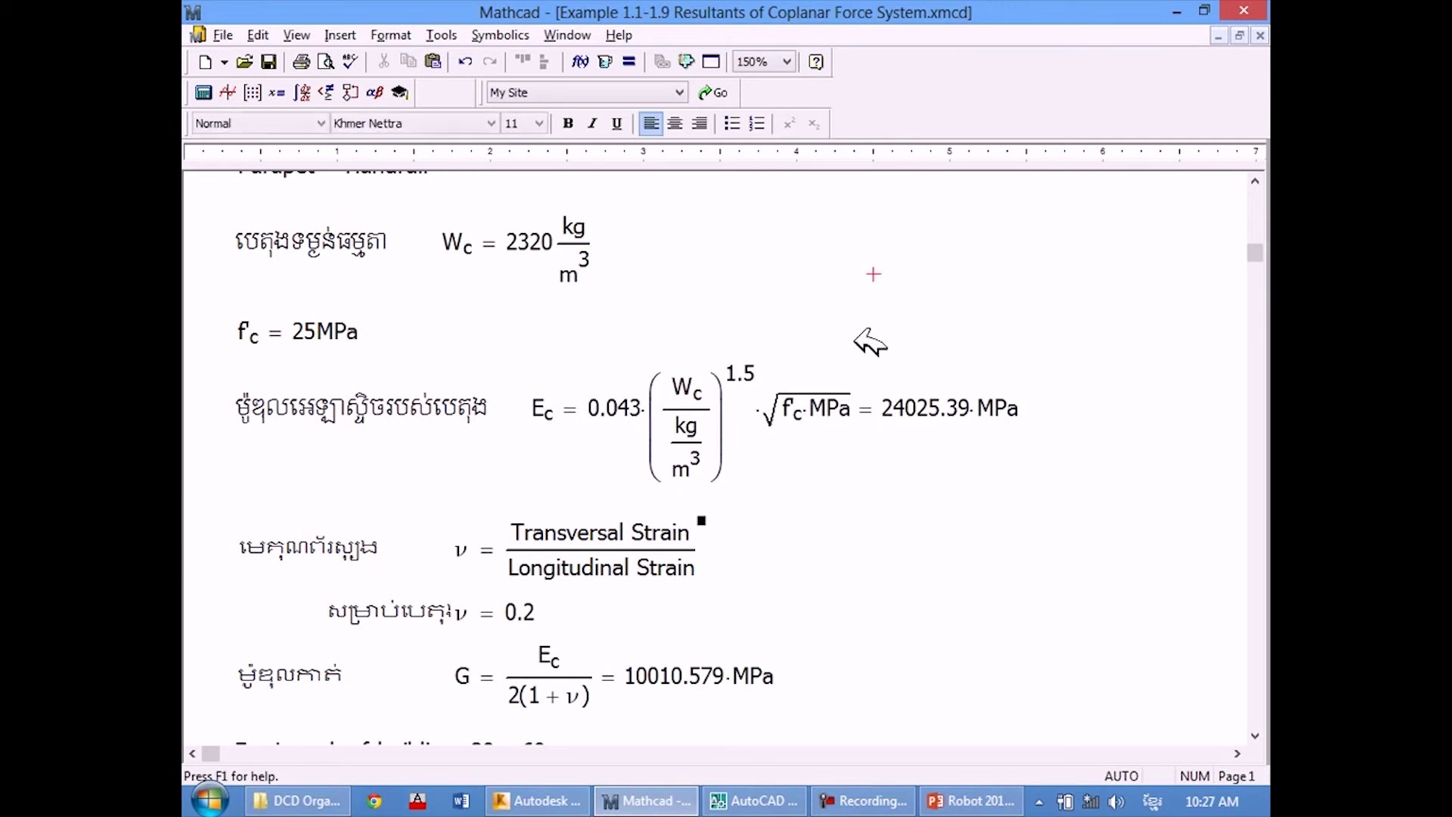
{"action": "scroll", "coordinate": [870, 454], "scroll_direction": "up", "scroll_amount": 1}
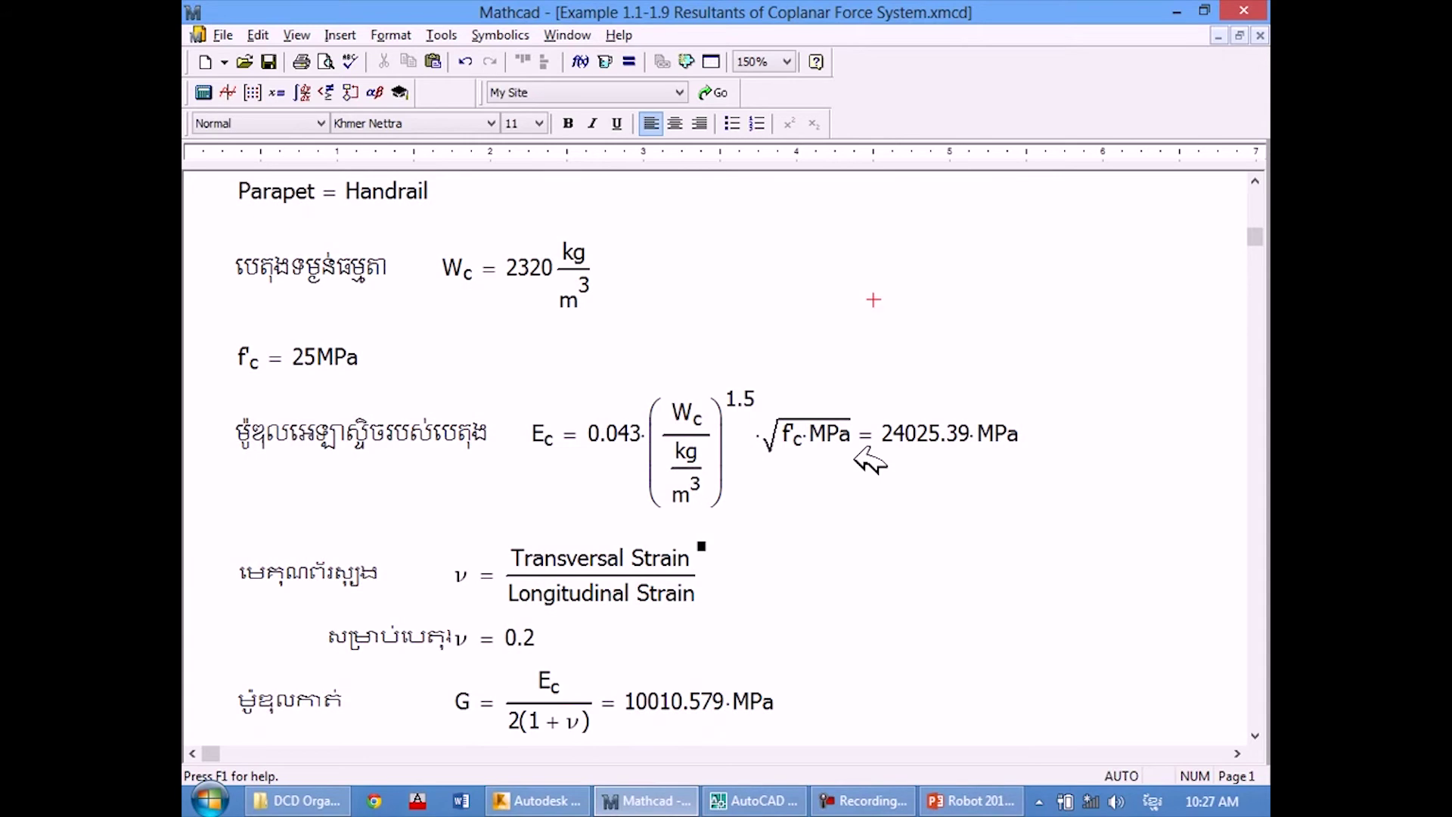
Retype the last character 'ង' of the Khmer label beside ν so it renders in Khmer Nettra.
{"action": "left_click", "coordinate": [392, 570]}
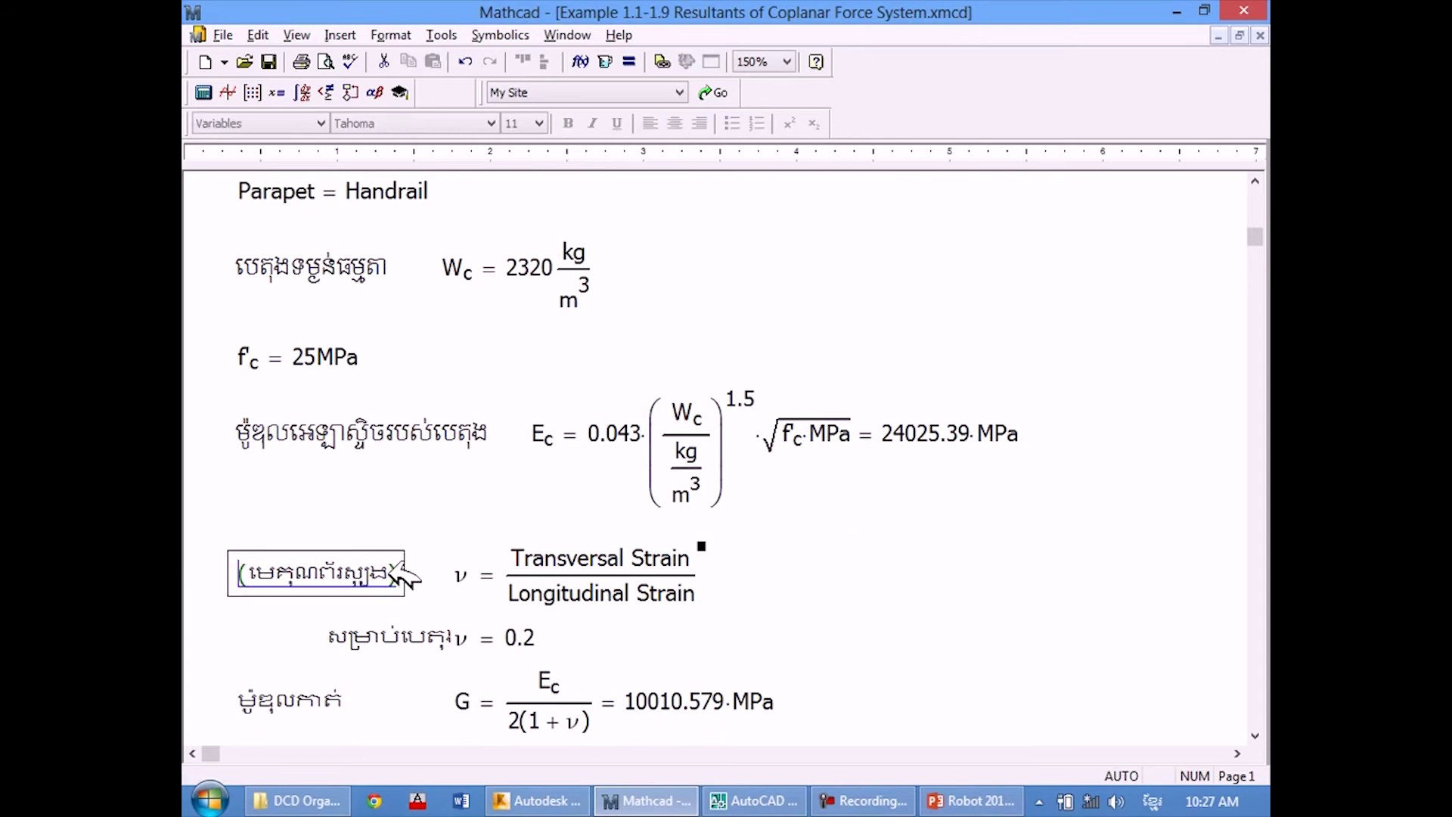
{"action": "key", "text": "BackSpace"}
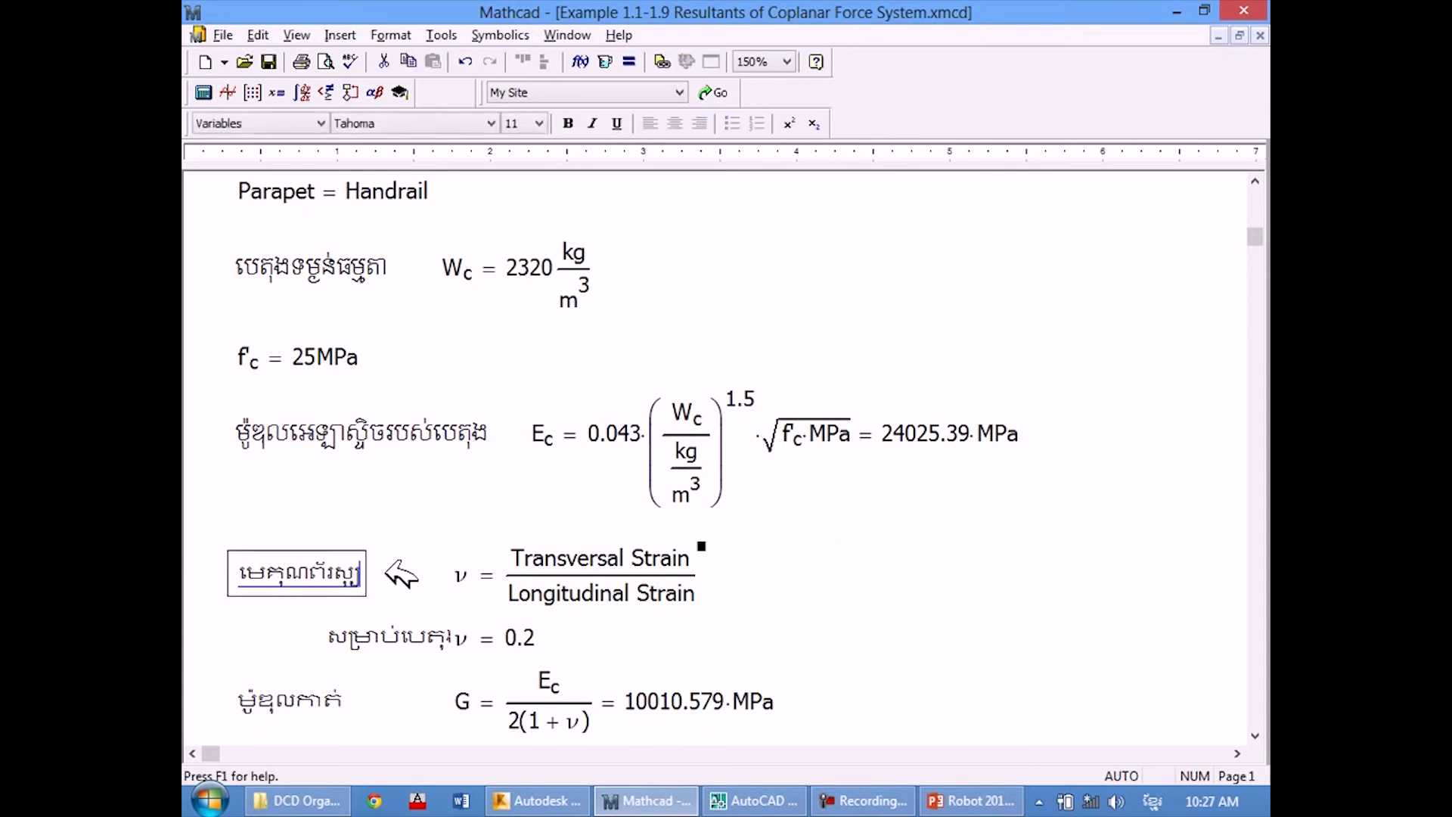
{"action": "type", "text": "ង"}
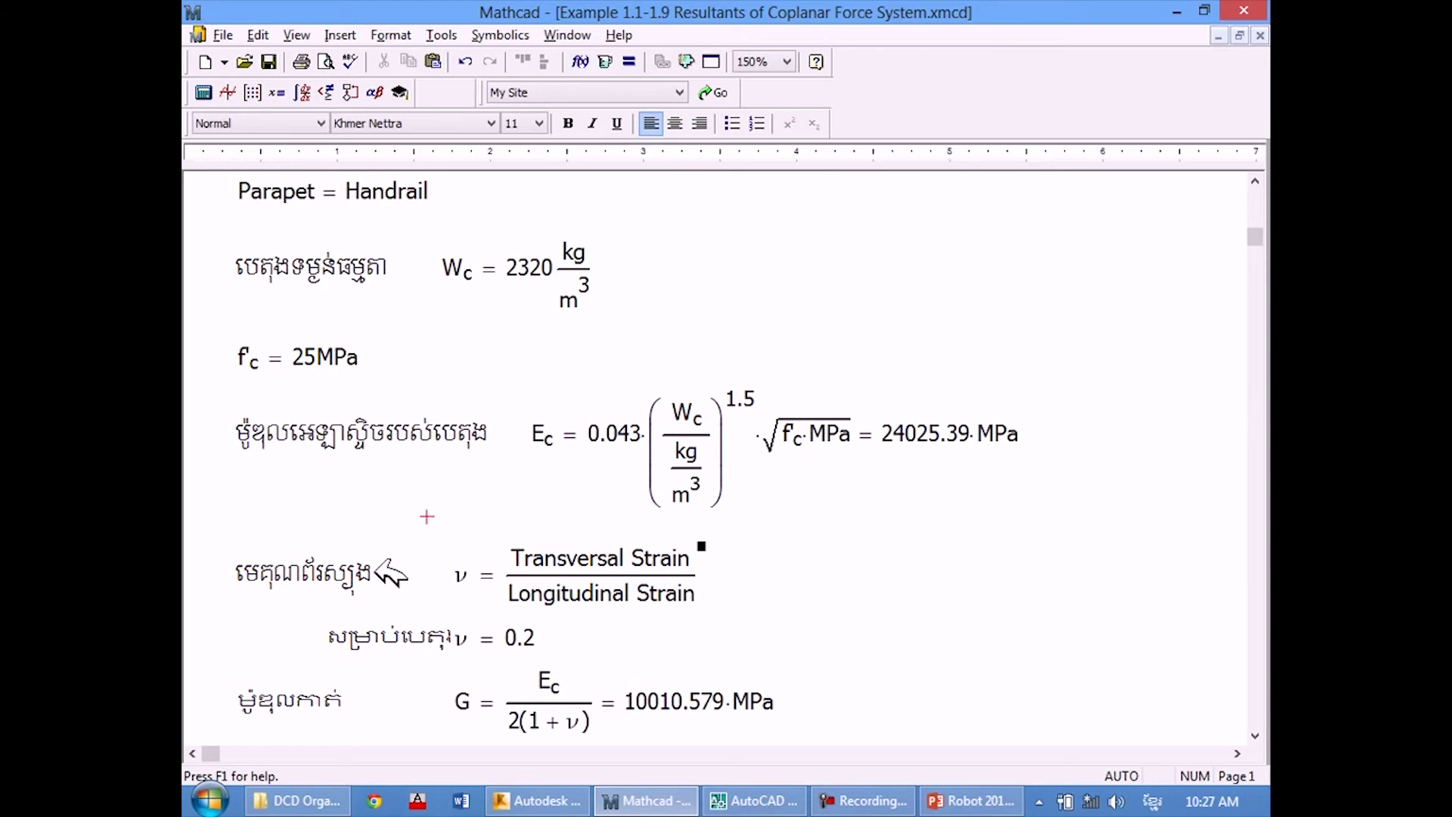
{"action": "left_click", "coordinate": [444, 511]}
{"action": "left_click", "coordinate": [963, 287]}
{"action": "left_click", "coordinate": [541, 801]}
{"action": "left_click_drag", "start_coordinate": [713, 353], "coordinate": [655, 352]}
{"action": "left_click", "coordinate": [681, 357]}
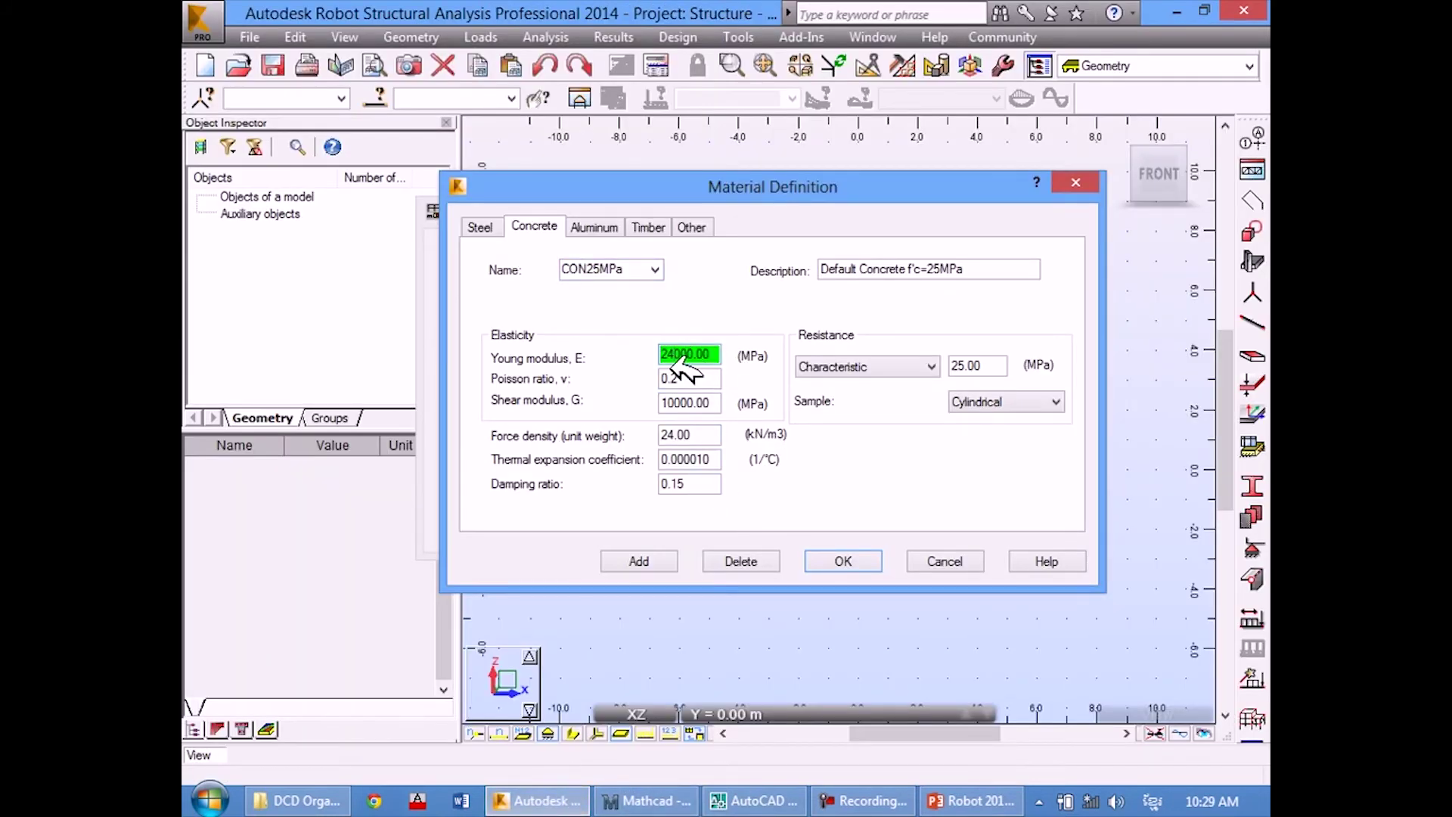
{"action": "left_click", "coordinate": [672, 801]}
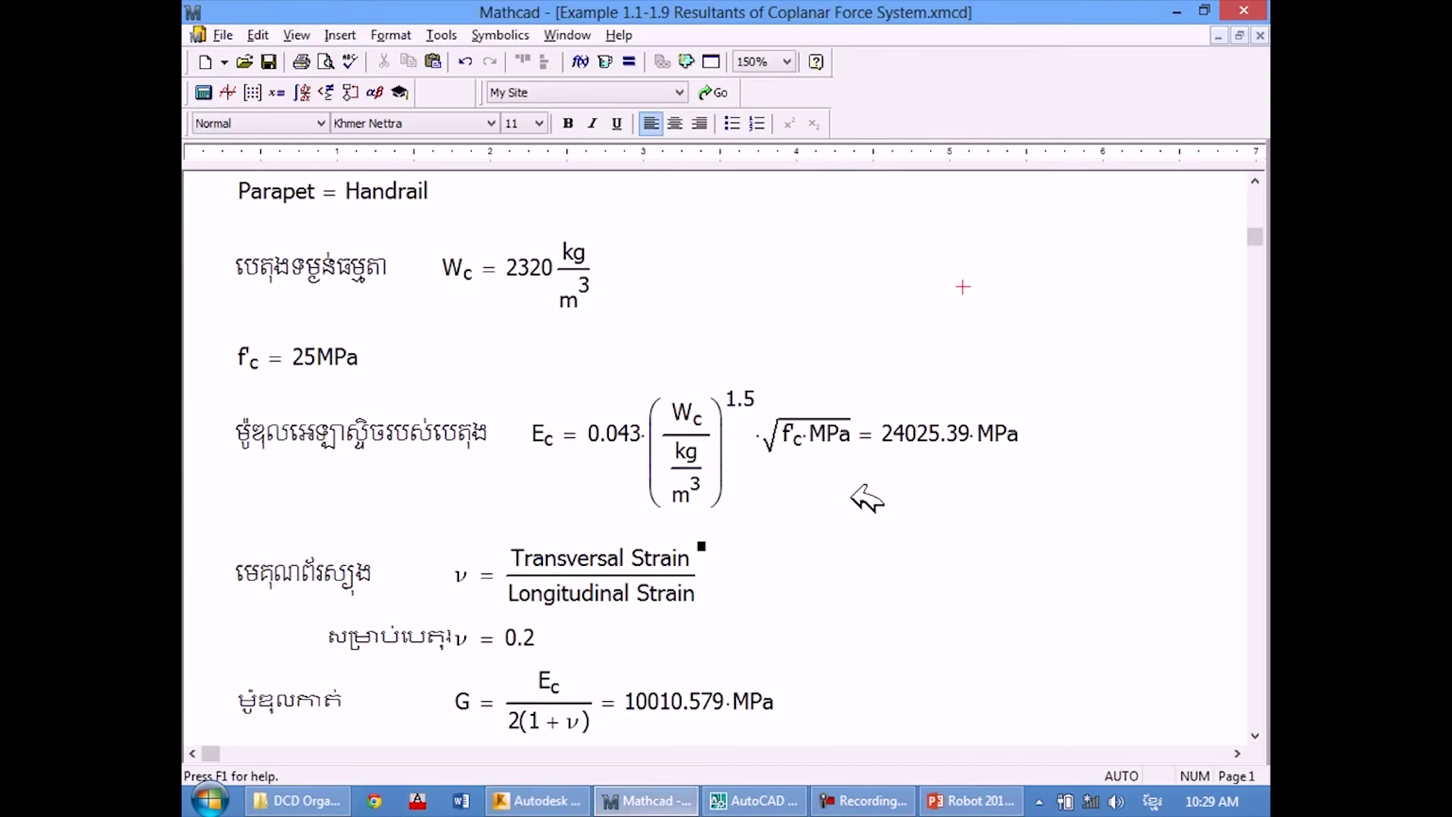
{"action": "scroll", "coordinate": [868, 499], "scroll_direction": "down", "scroll_amount": 2}
{"action": "scroll", "coordinate": [681, 463], "scroll_direction": "down", "scroll_amount": 1}
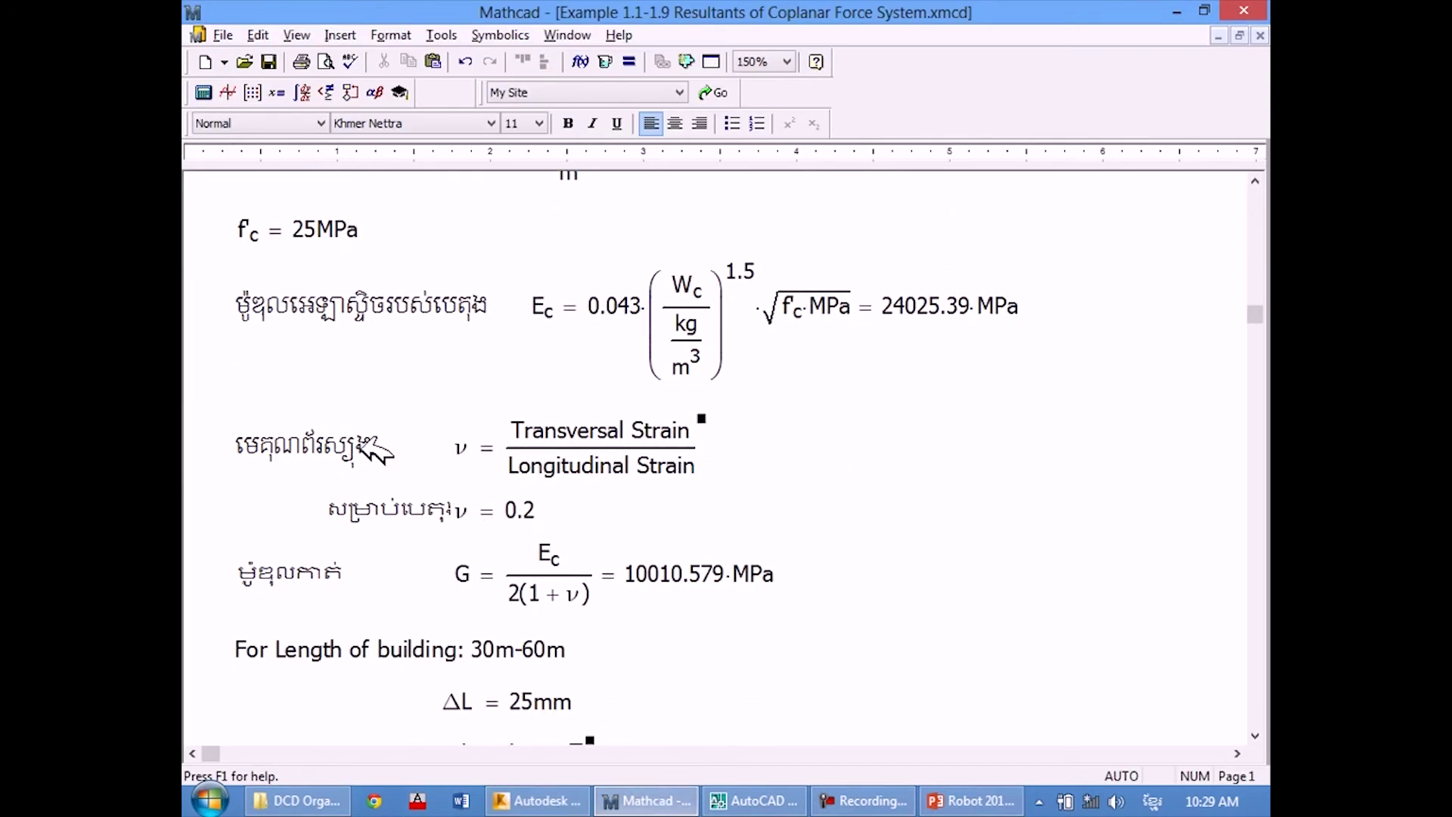
{"action": "left_click", "coordinate": [563, 800]}
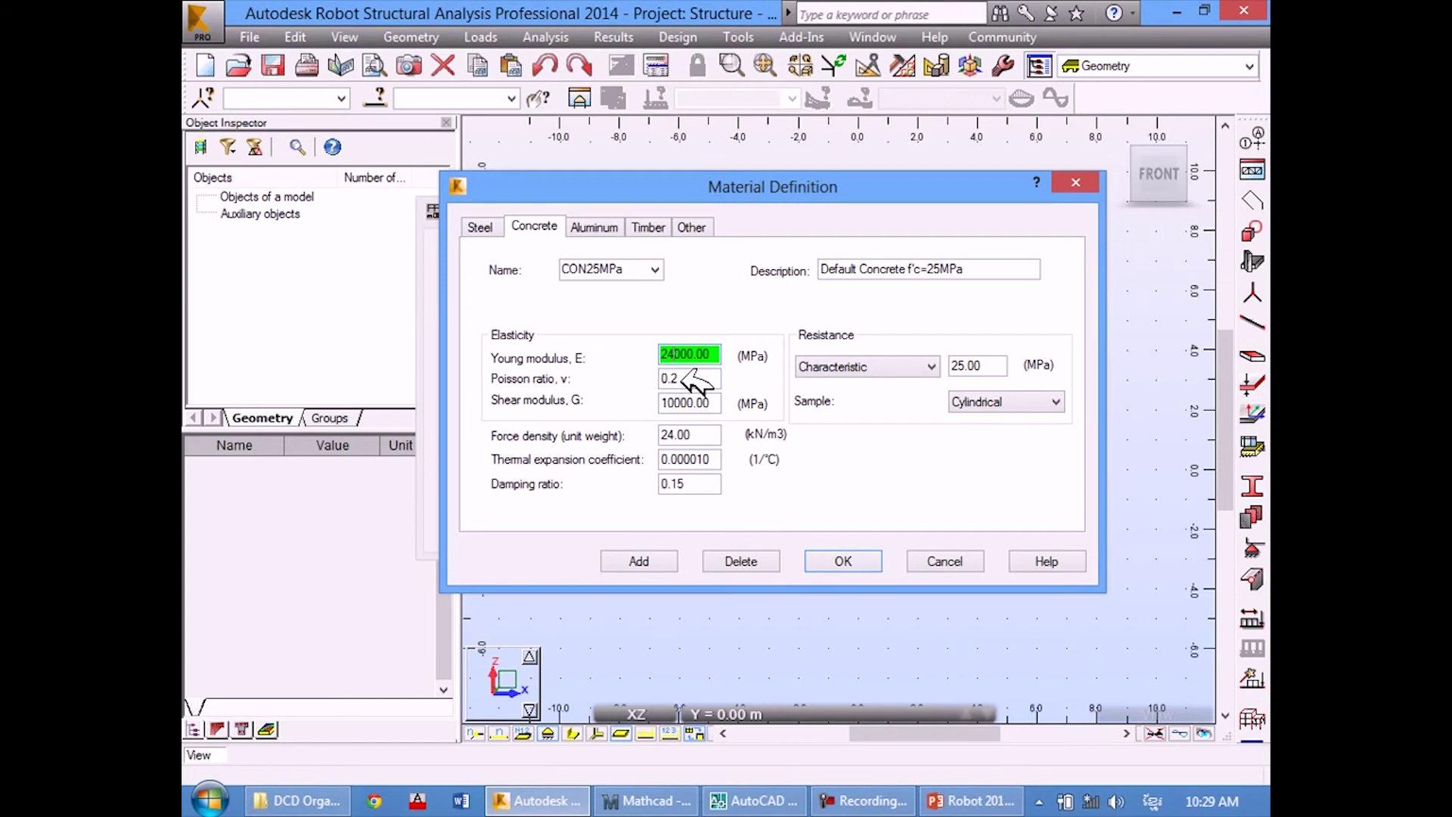
{"action": "left_click", "coordinate": [685, 372]}
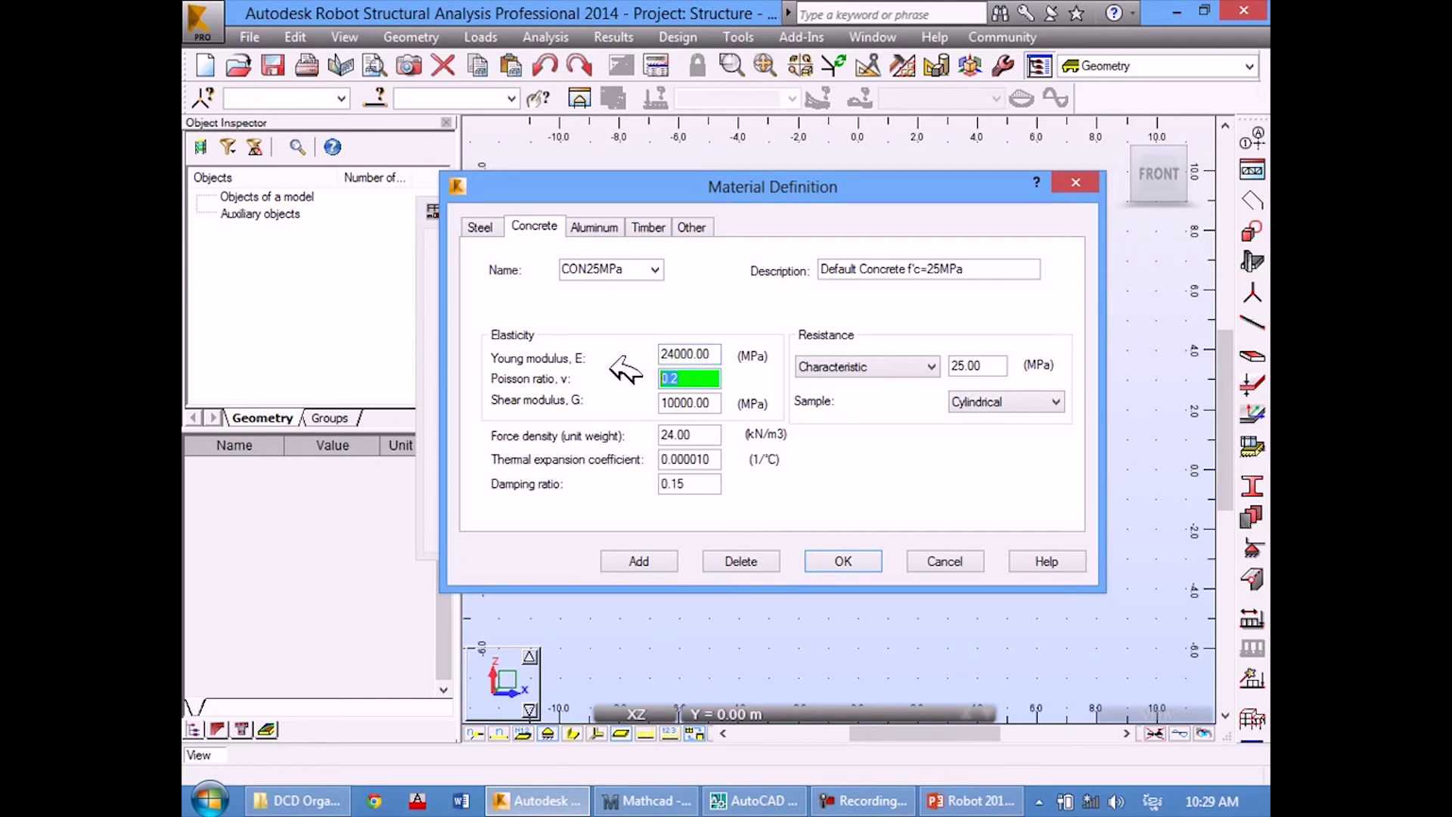
{"action": "left_click", "coordinate": [692, 379]}
Back in Mathcad, move the Khmer label beside ν = 0.2 further left.
{"action": "left_click", "coordinate": [647, 800]}
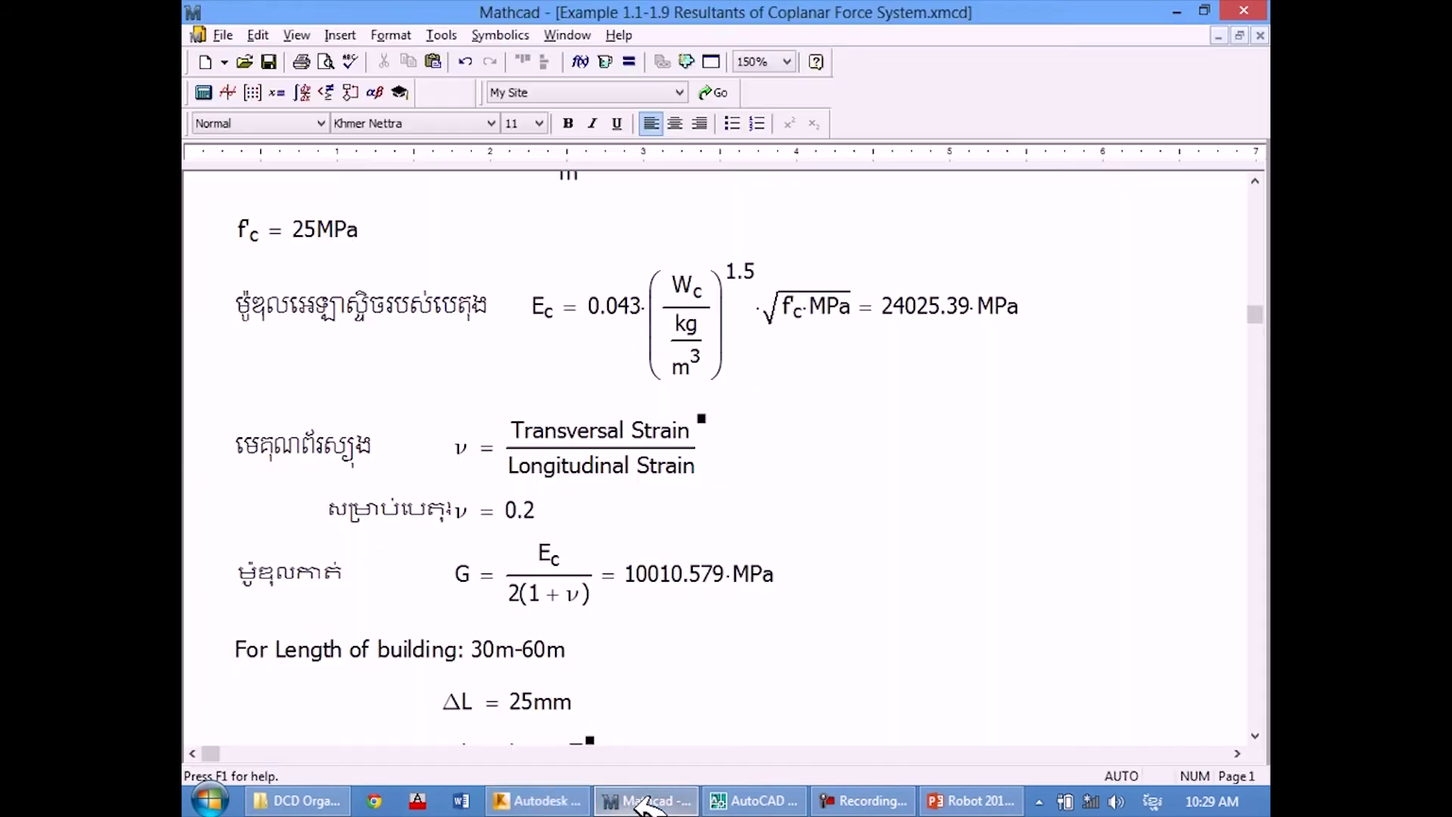
{"action": "scroll", "coordinate": [658, 620], "scroll_direction": "down", "scroll_amount": 1}
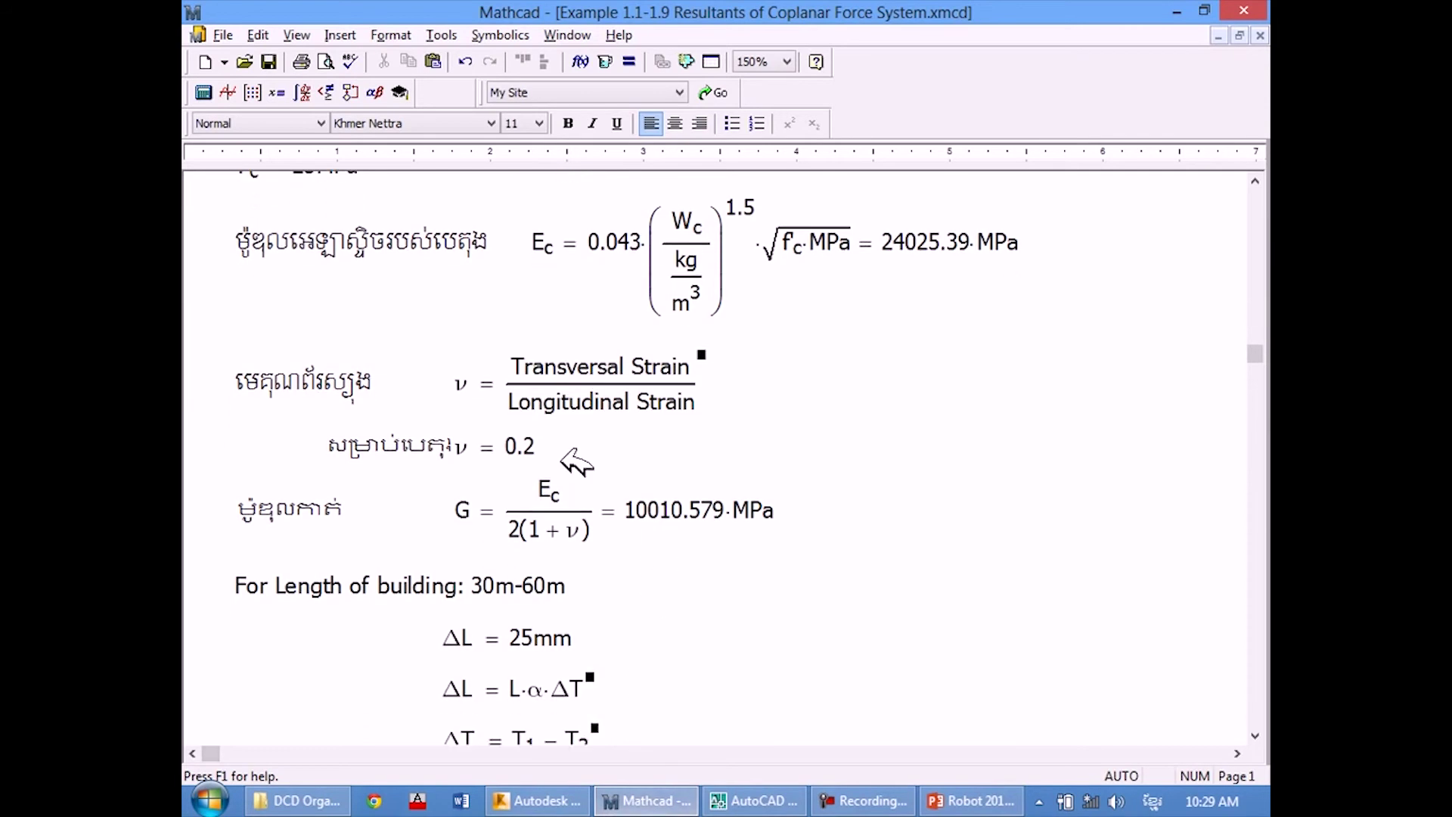
{"action": "left_click", "coordinate": [508, 442]}
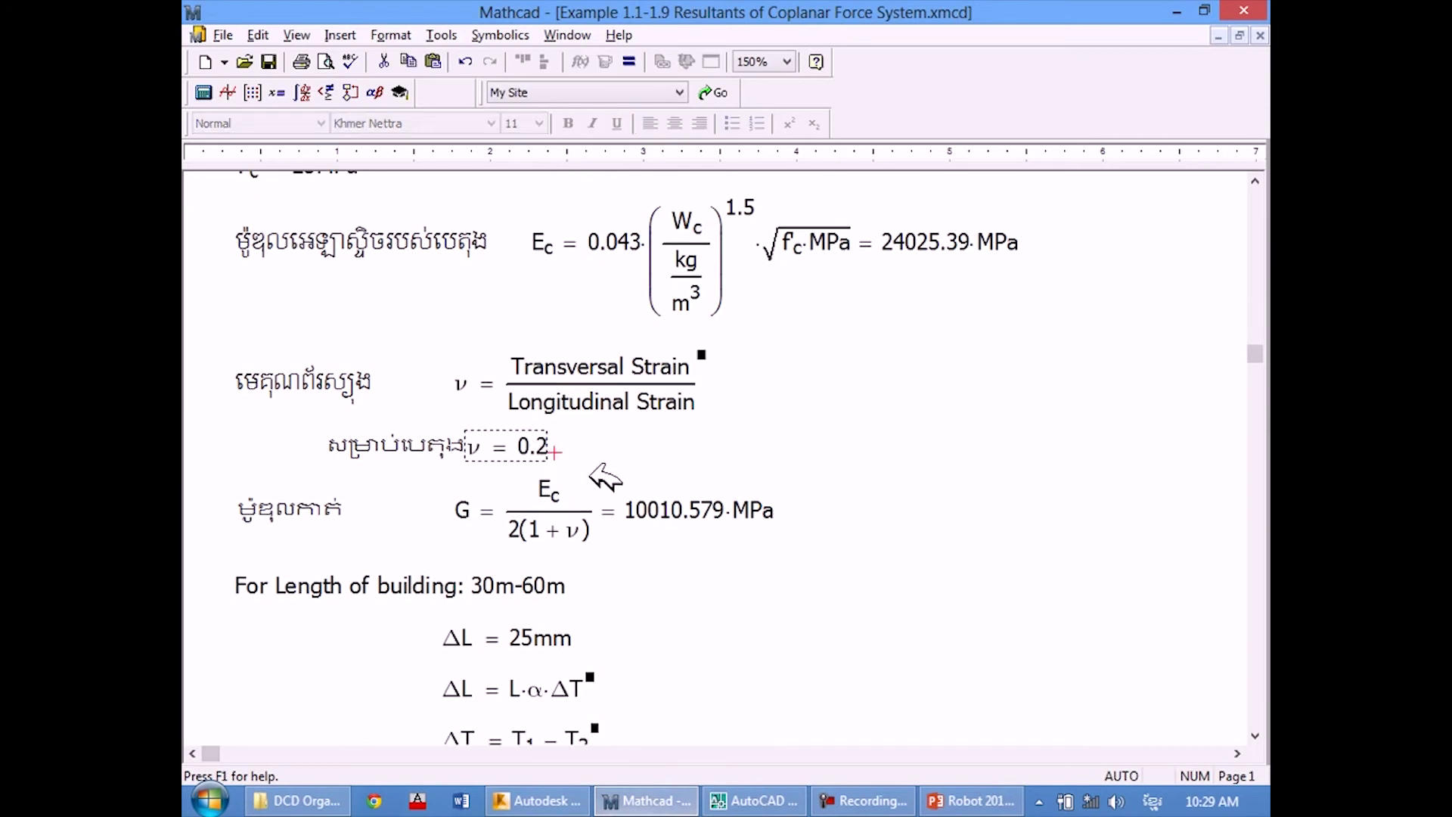
{"action": "left_click", "coordinate": [382, 454]}
{"action": "key", "text": "Left"}
{"action": "key", "text": "Left"}
{"action": "key", "text": "Left"}
{"action": "key", "text": "Left"}
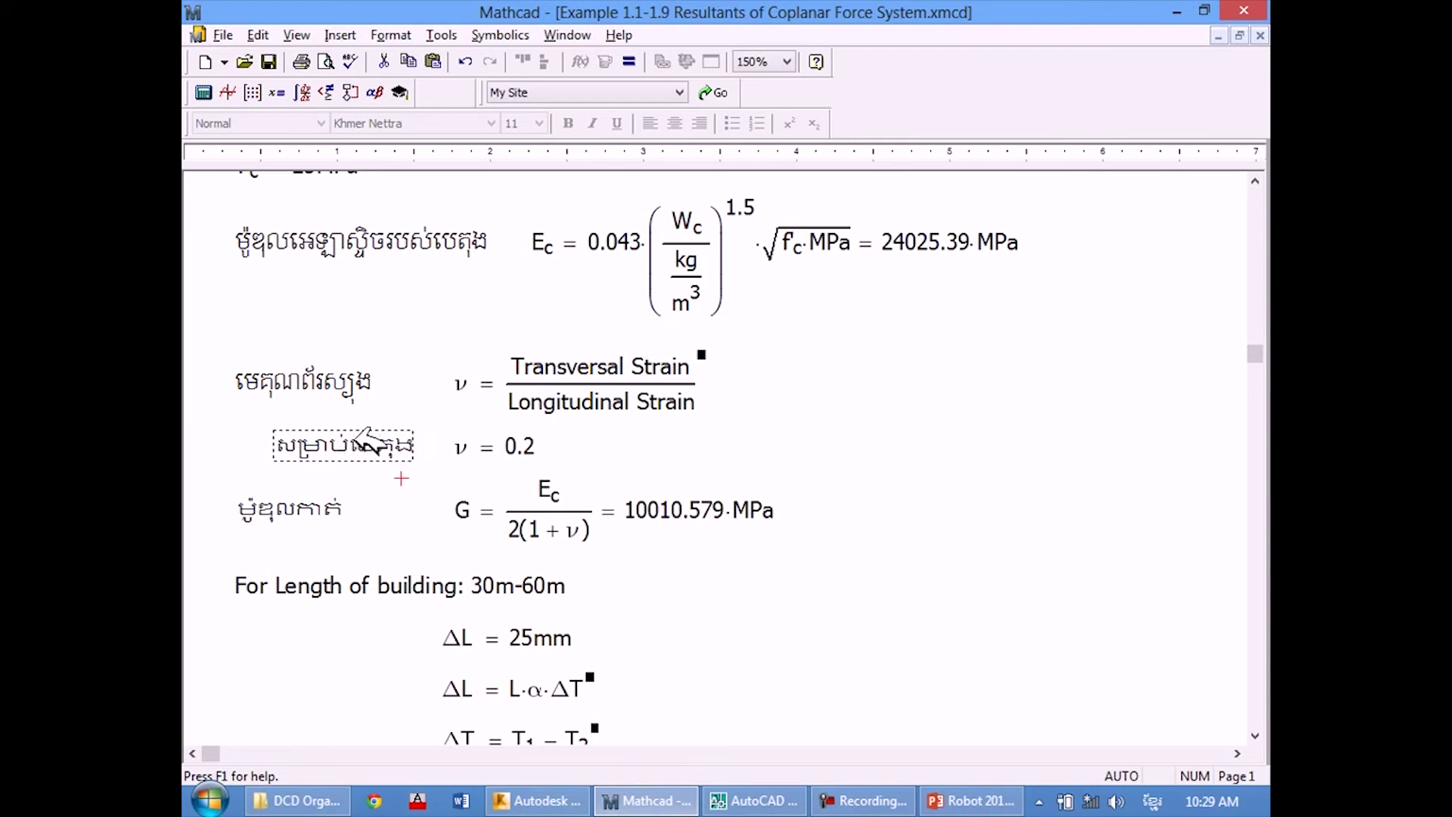
{"action": "mouse_move", "coordinate": [381, 478]}
{"action": "left_mouse_down"}
{"action": "mouse_move", "coordinate": [364, 476]}
{"action": "mouse_move", "coordinate": [381, 467]}
{"action": "left_mouse_up"}
Remove the Khmer label's parentheses so it displays in Khmer Nettra, then review ν.
{"action": "left_click", "coordinate": [425, 444]}
{"action": "key", "text": "BackSpace"}
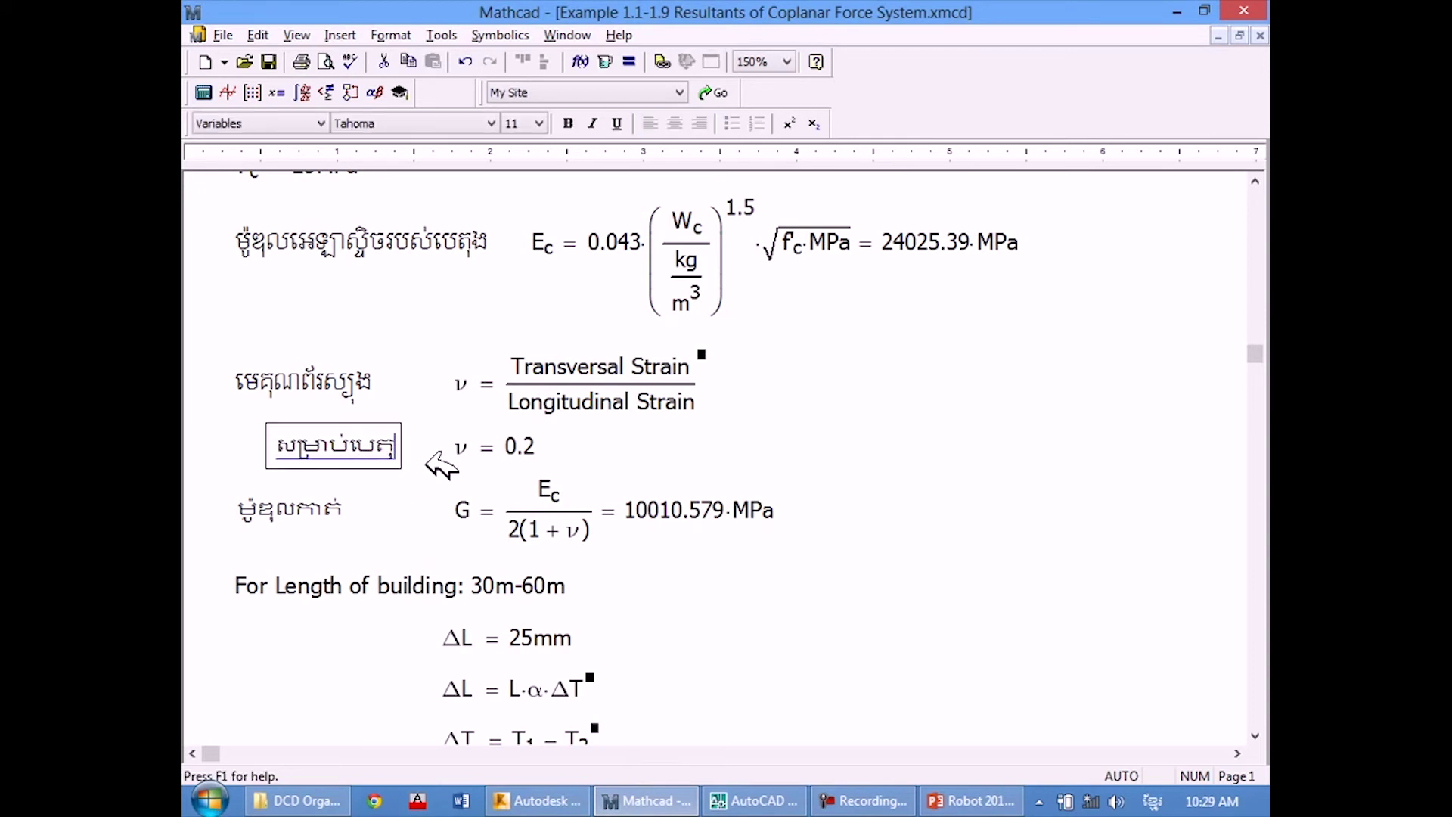
{"action": "type", "text": "ះ"}
{"action": "key", "text": "Home"}
{"action": "key", "text": "Delete"}
{"action": "left_click", "coordinate": [670, 453]}
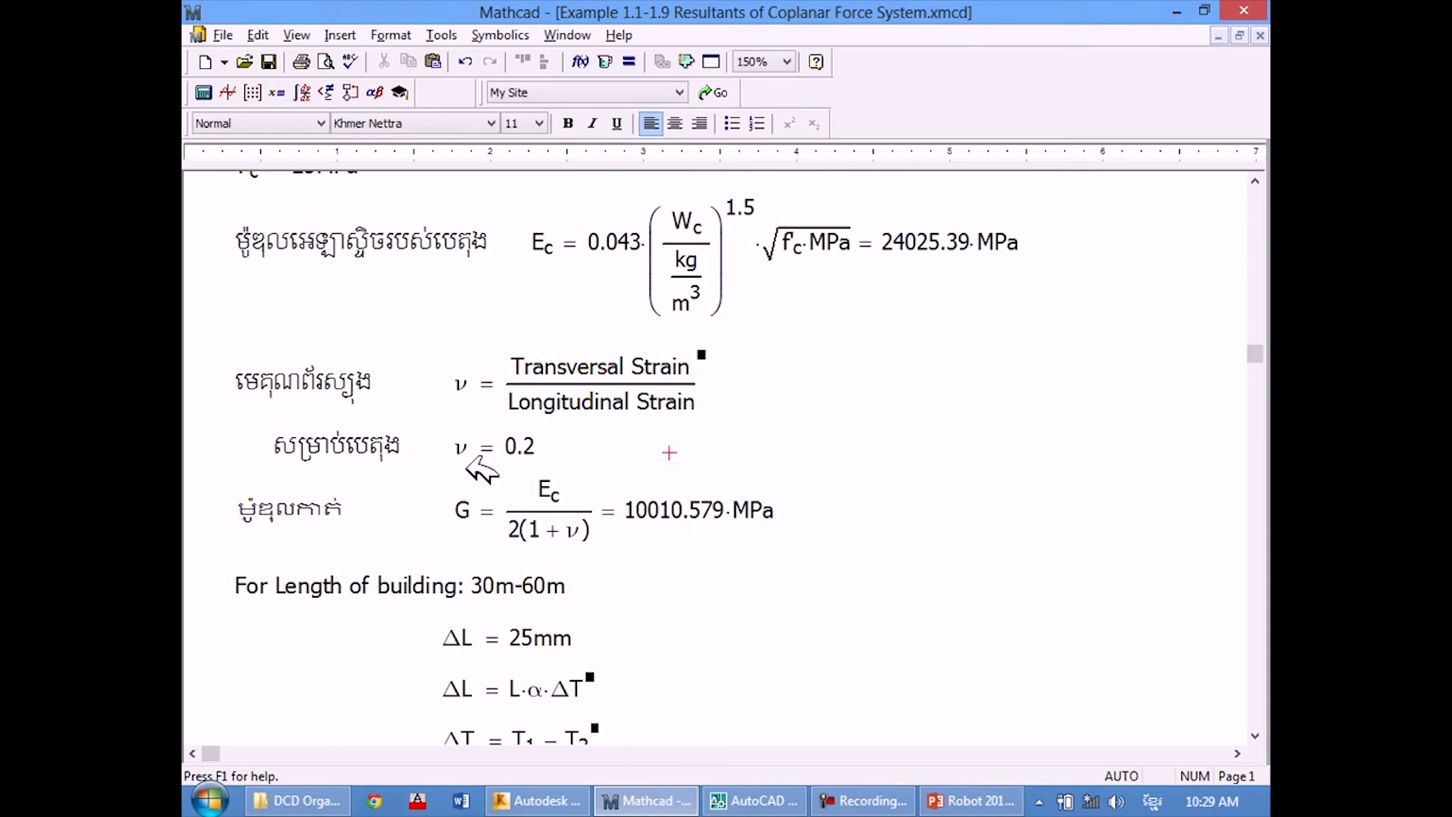
{"action": "left_click", "coordinate": [659, 452]}
{"action": "scroll", "coordinate": [670, 458], "scroll_direction": "up", "scroll_amount": 2}
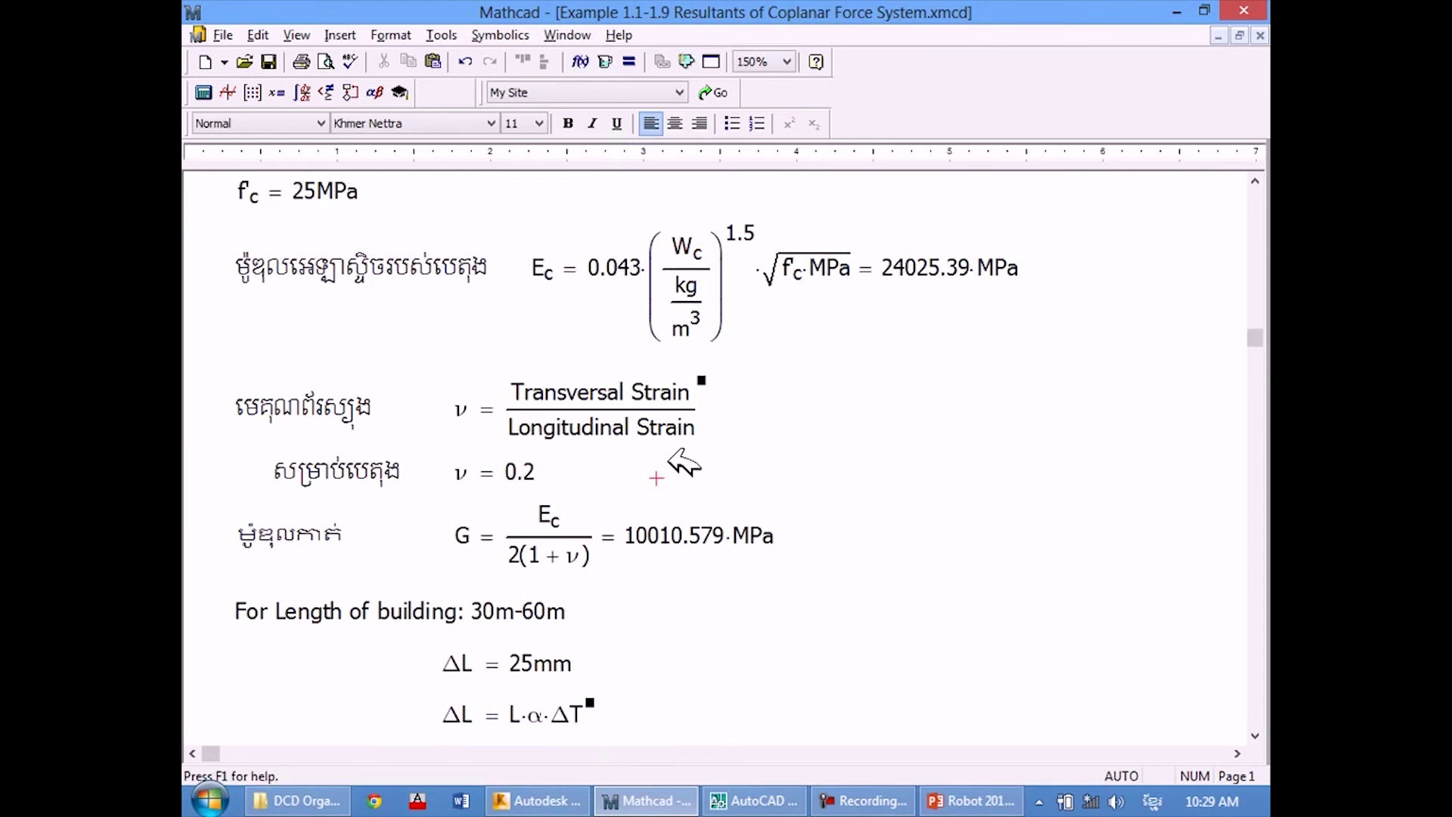
{"action": "left_click", "coordinate": [662, 412]}
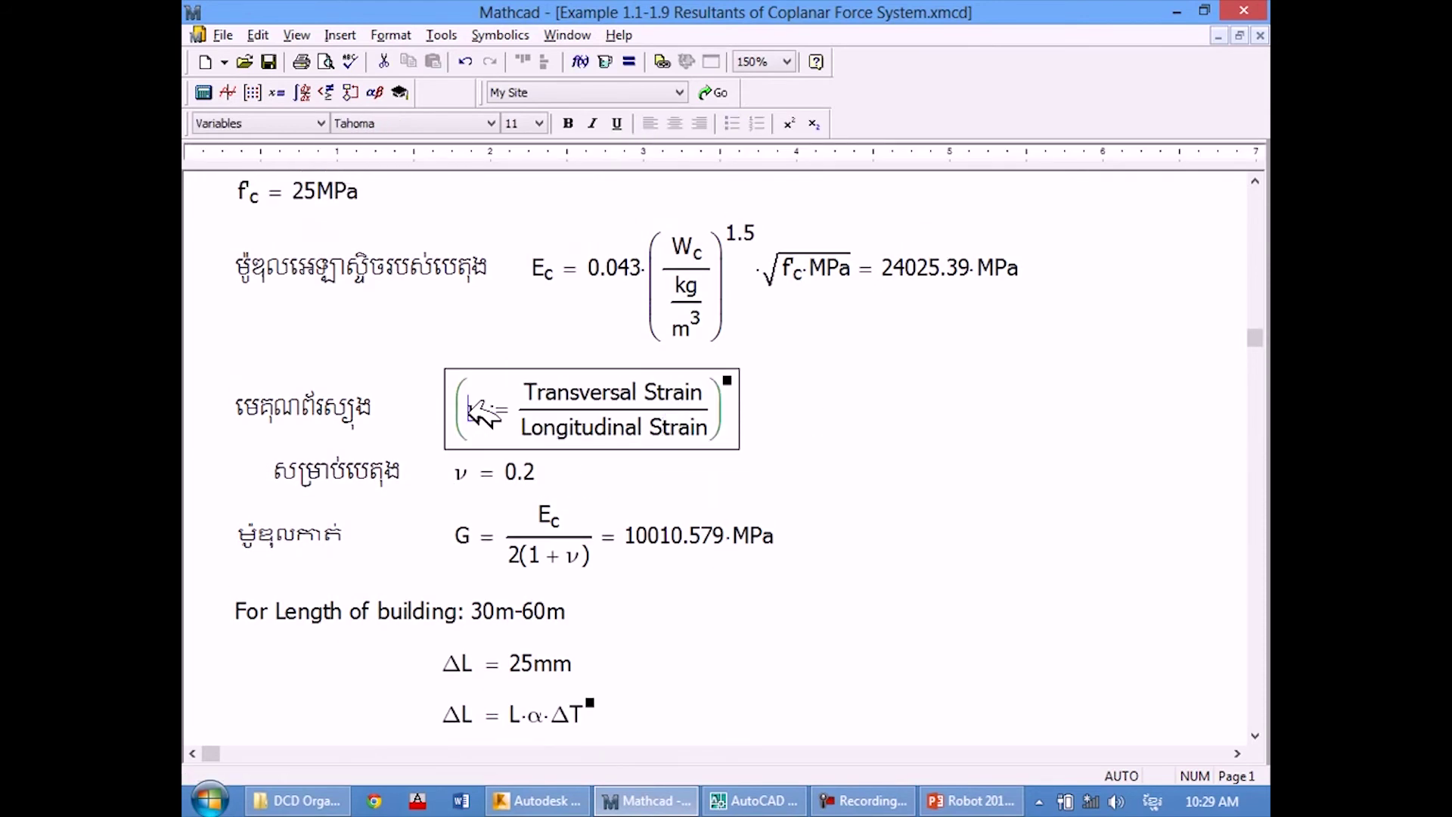
{"action": "left_click", "coordinate": [810, 414]}
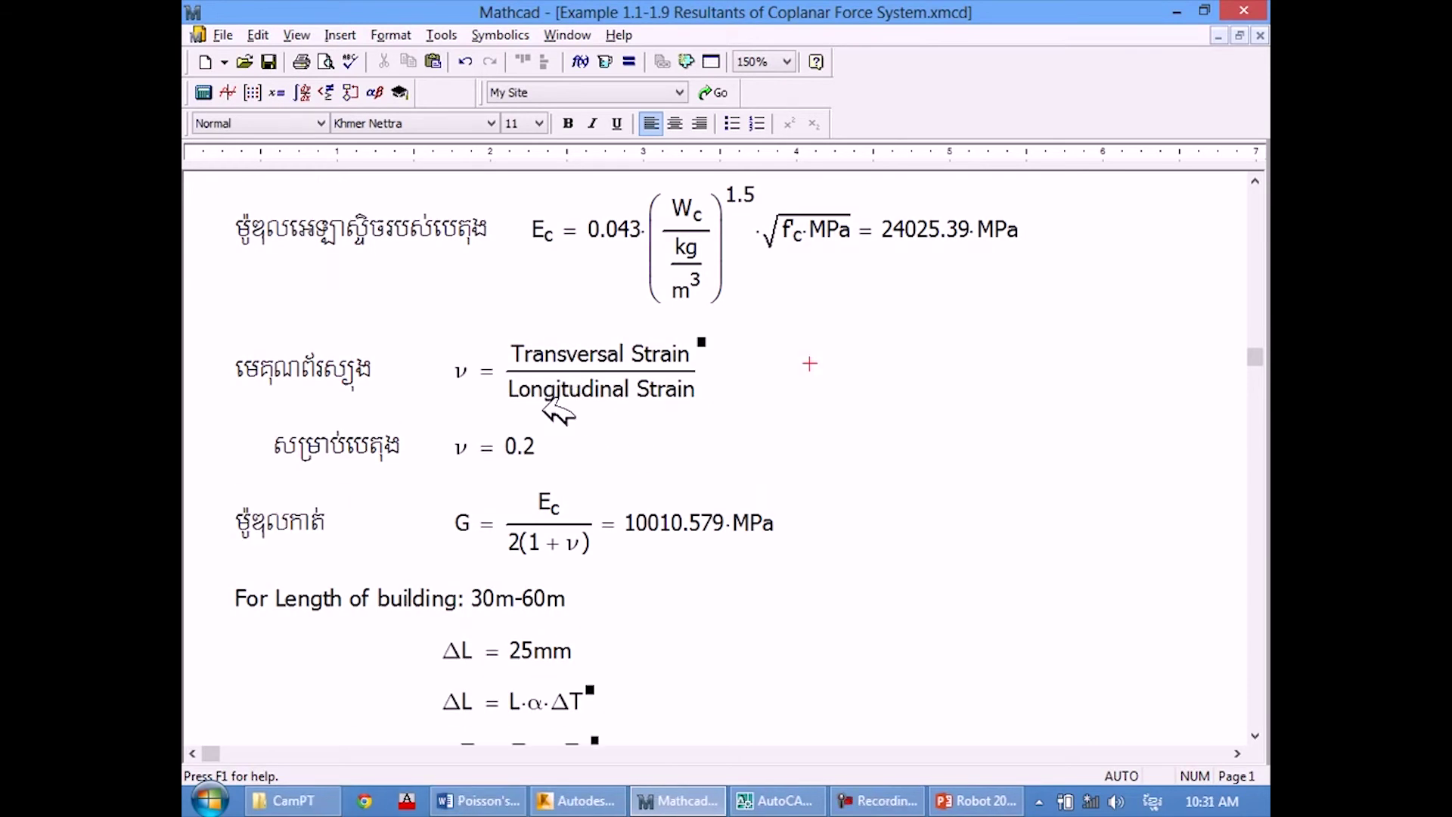
Compare the Poisson's ratio Word document back and forth with the Mathcad concrete sheet.
{"action": "left_click", "coordinate": [483, 800]}
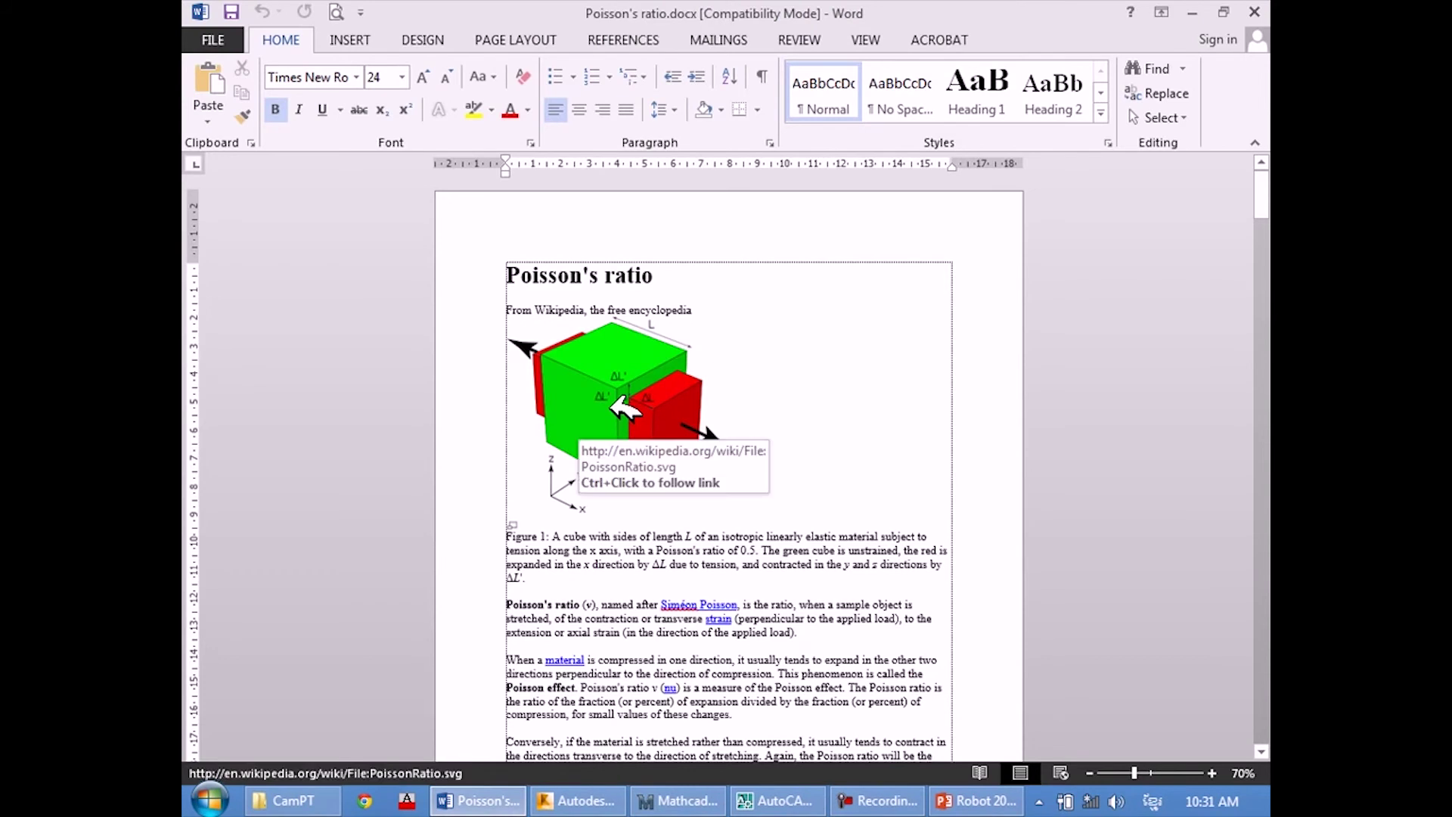
{"action": "scroll", "coordinate": [625, 408], "scroll_direction": "up", "scroll_amount": 2, "text": "ctrl"}
{"action": "scroll", "coordinate": [625, 409], "scroll_direction": "up", "scroll_amount": 1, "text": "ctrl"}
{"action": "scroll", "coordinate": [625, 409], "scroll_direction": "up", "scroll_amount": 1, "text": "ctrl"}
{"action": "scroll", "coordinate": [625, 409], "scroll_direction": "up", "scroll_amount": 1, "text": "ctrl"}
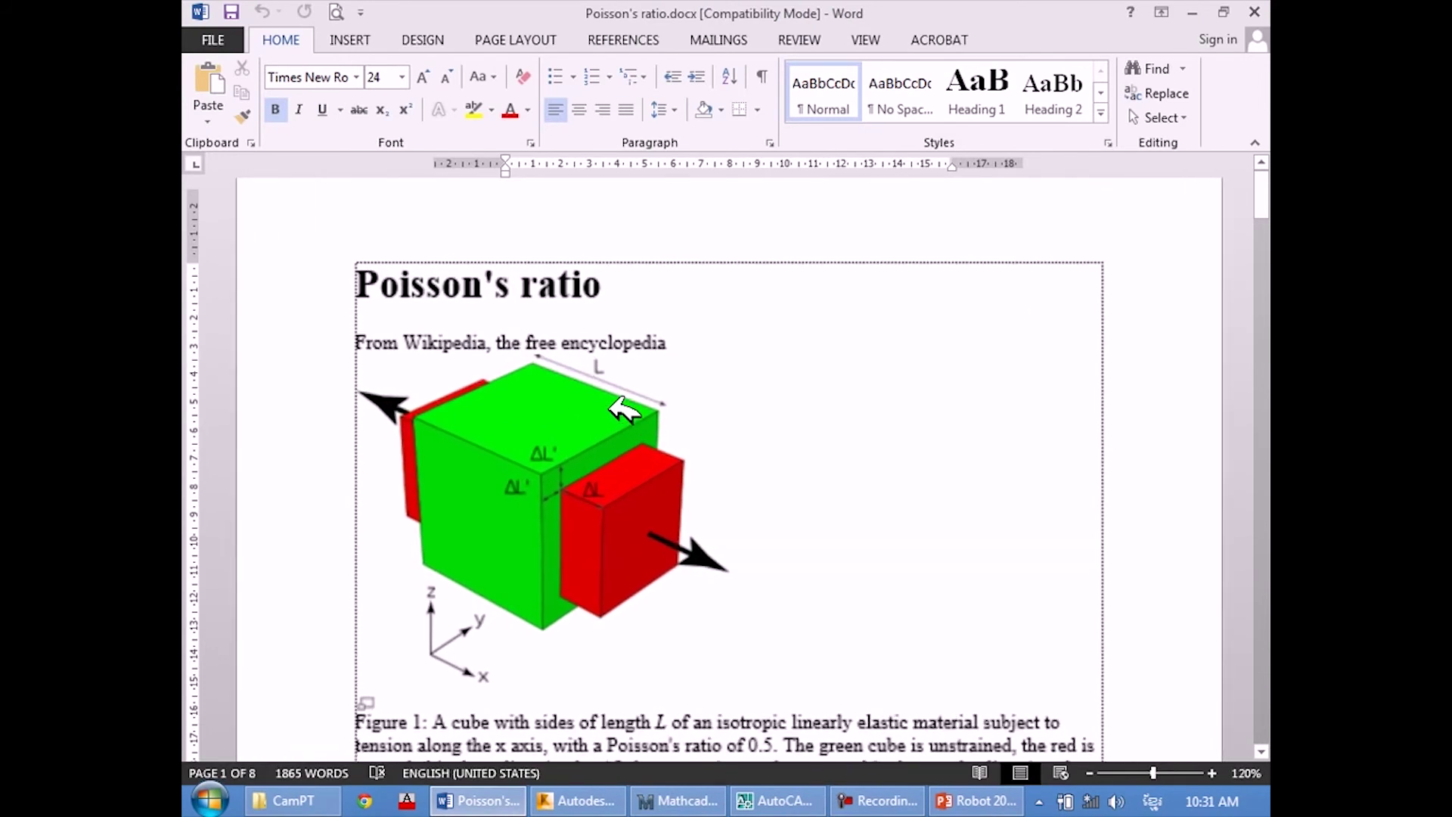
{"action": "scroll", "coordinate": [611, 403], "scroll_direction": "up", "scroll_amount": 1, "text": "ctrl"}
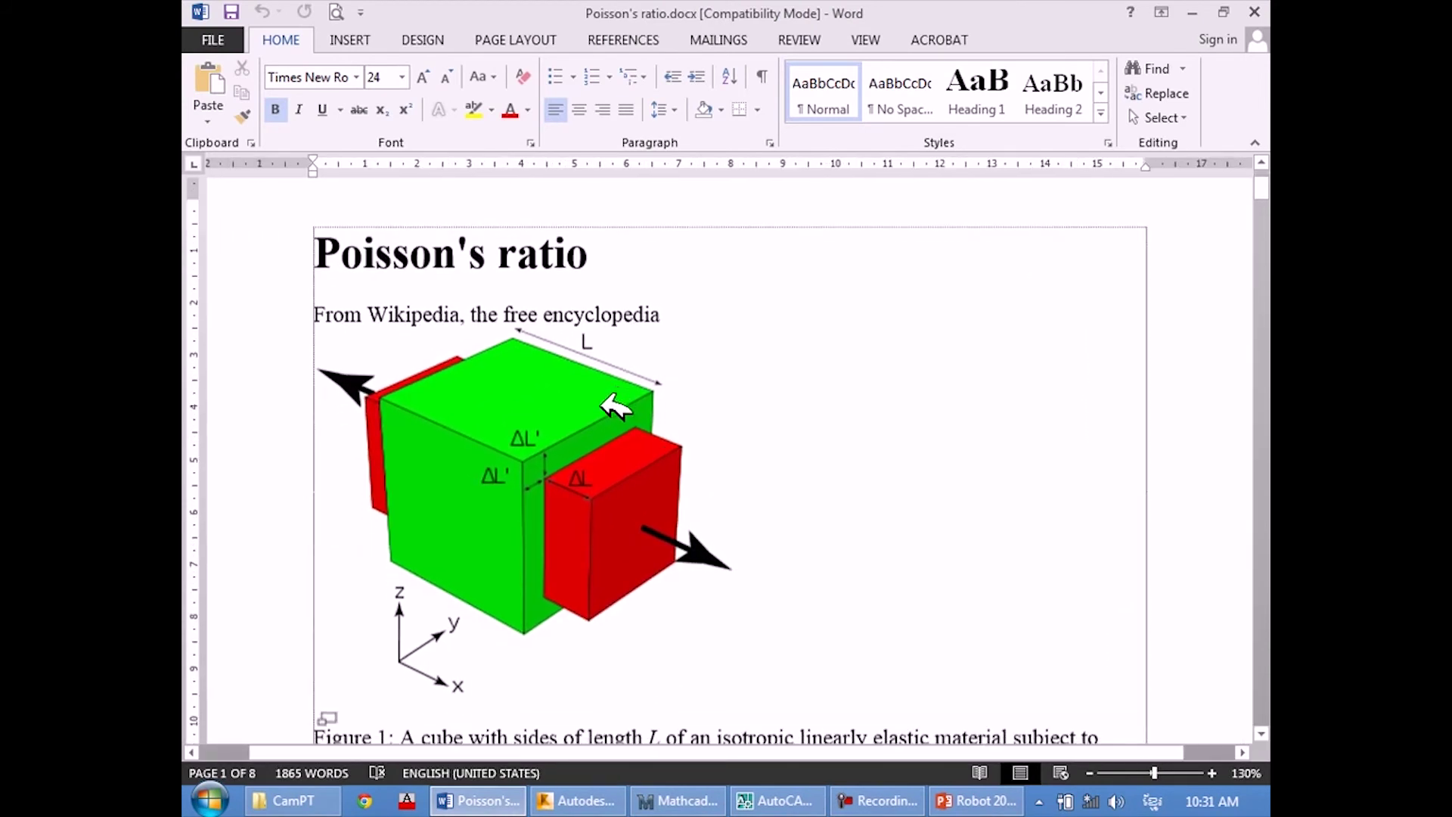
{"action": "scroll", "coordinate": [604, 397], "scroll_direction": "down", "scroll_amount": 1}
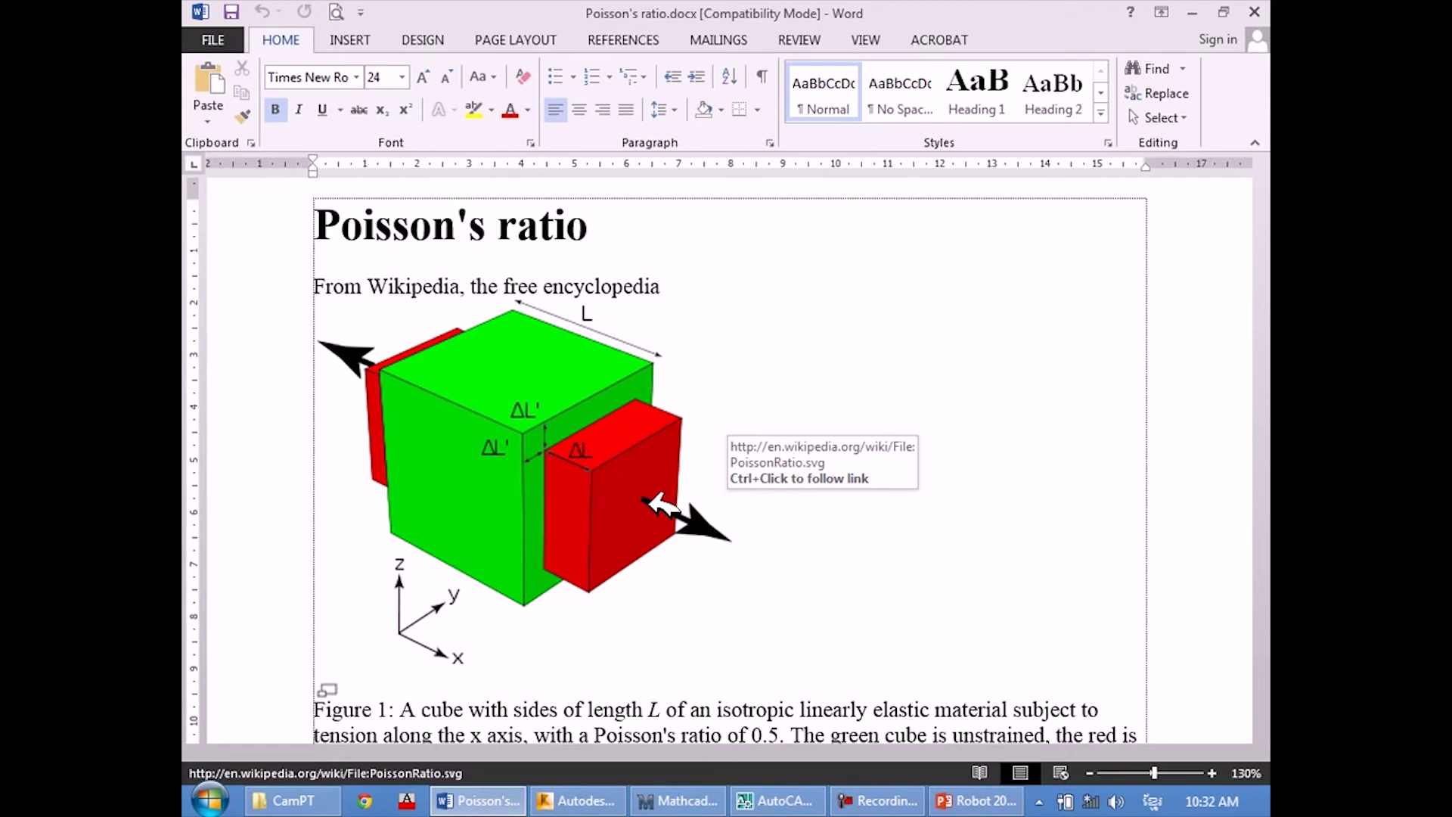
{"action": "left_click", "coordinate": [666, 800]}
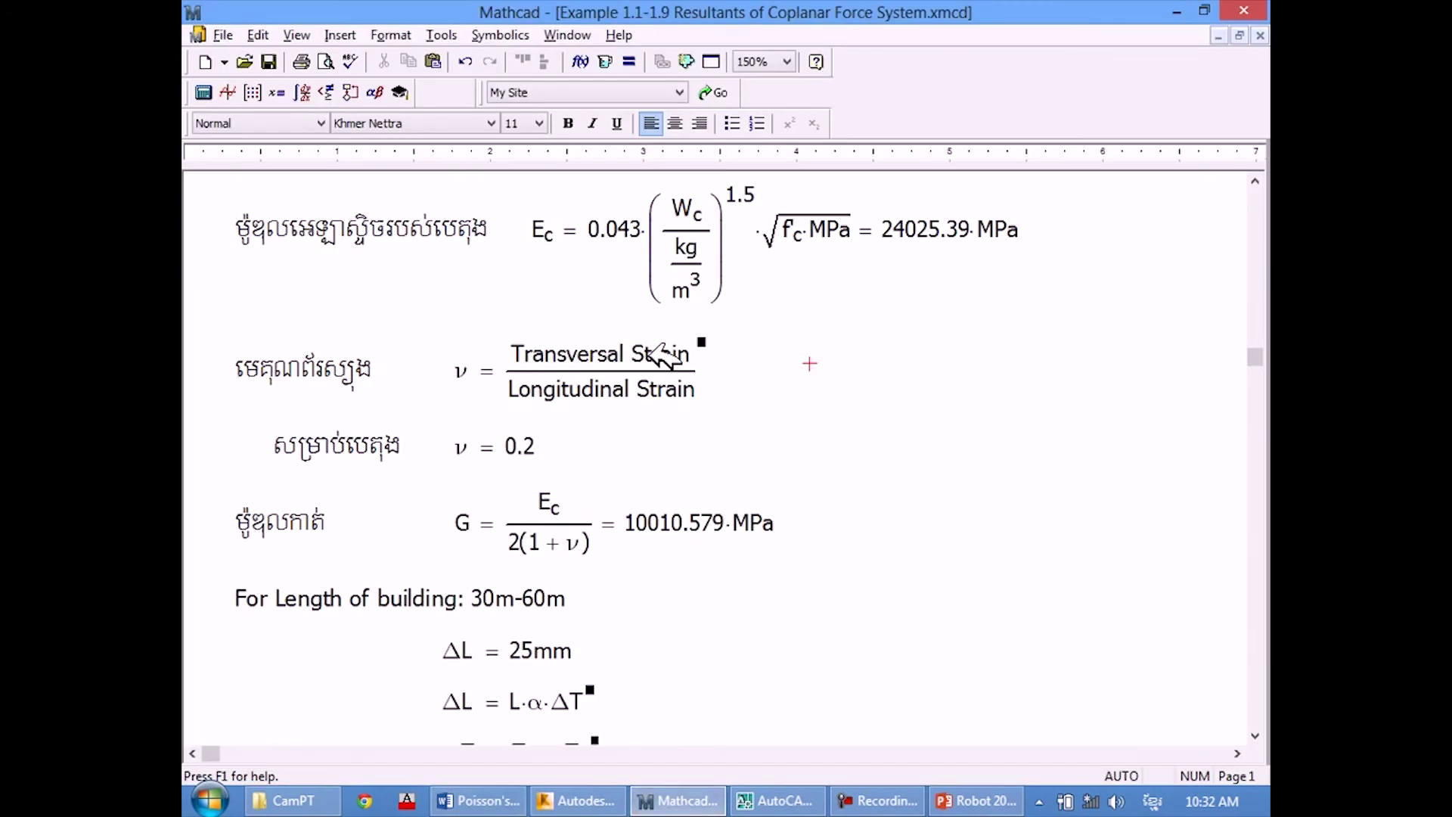
{"action": "left_click", "coordinate": [694, 804]}
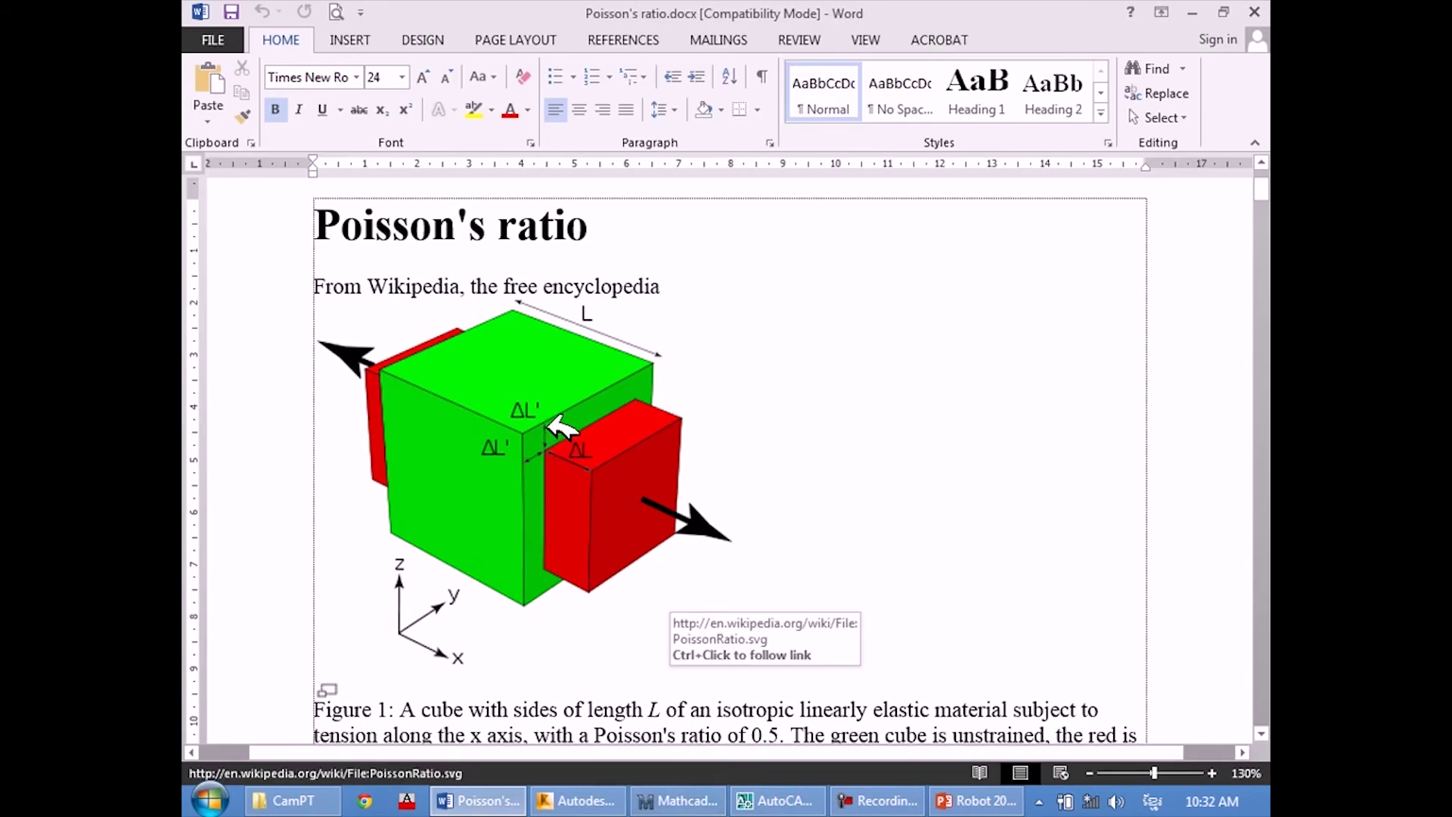
{"action": "left_click", "coordinate": [677, 800]}
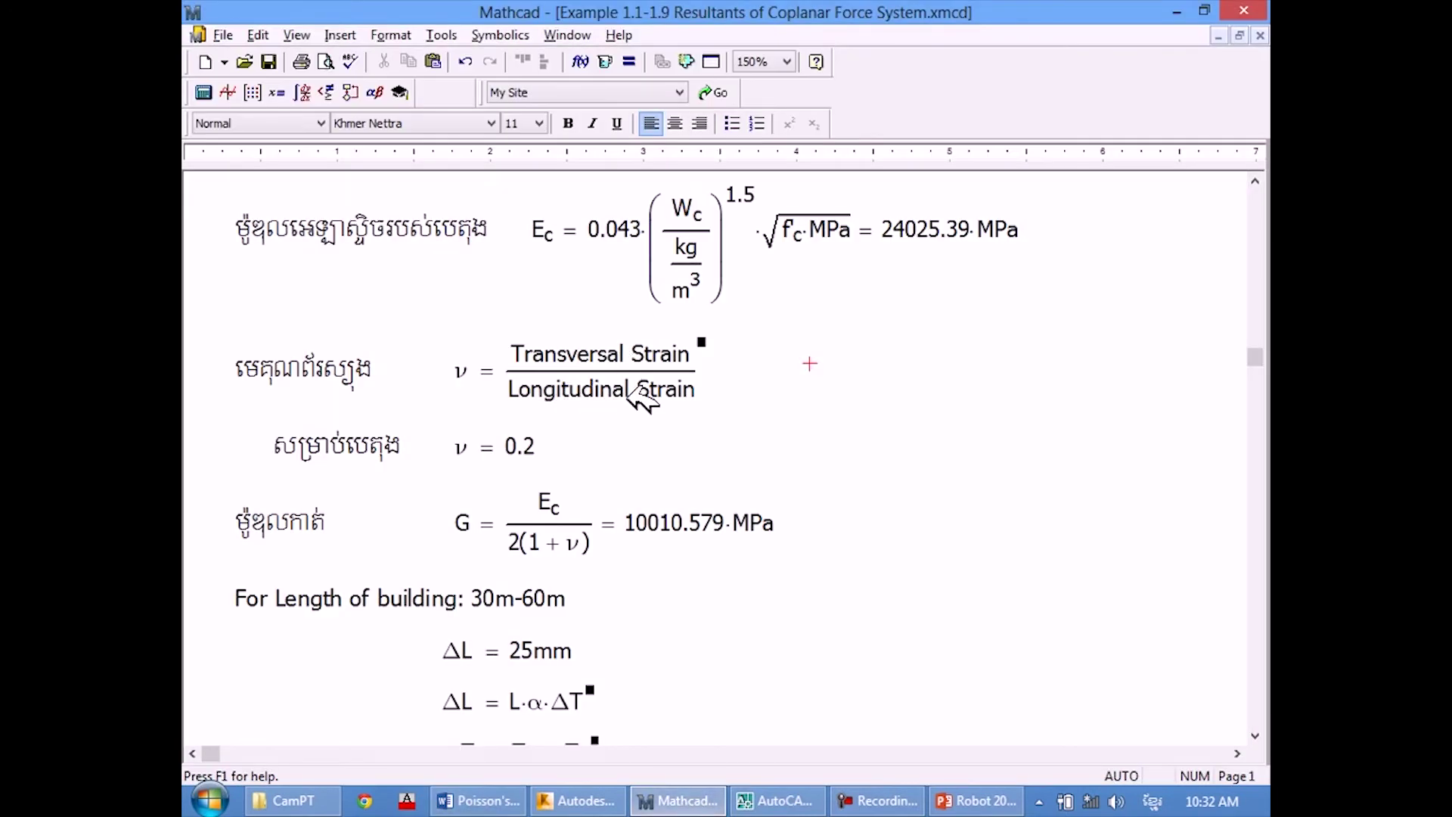
{"action": "left_click", "coordinate": [669, 798]}
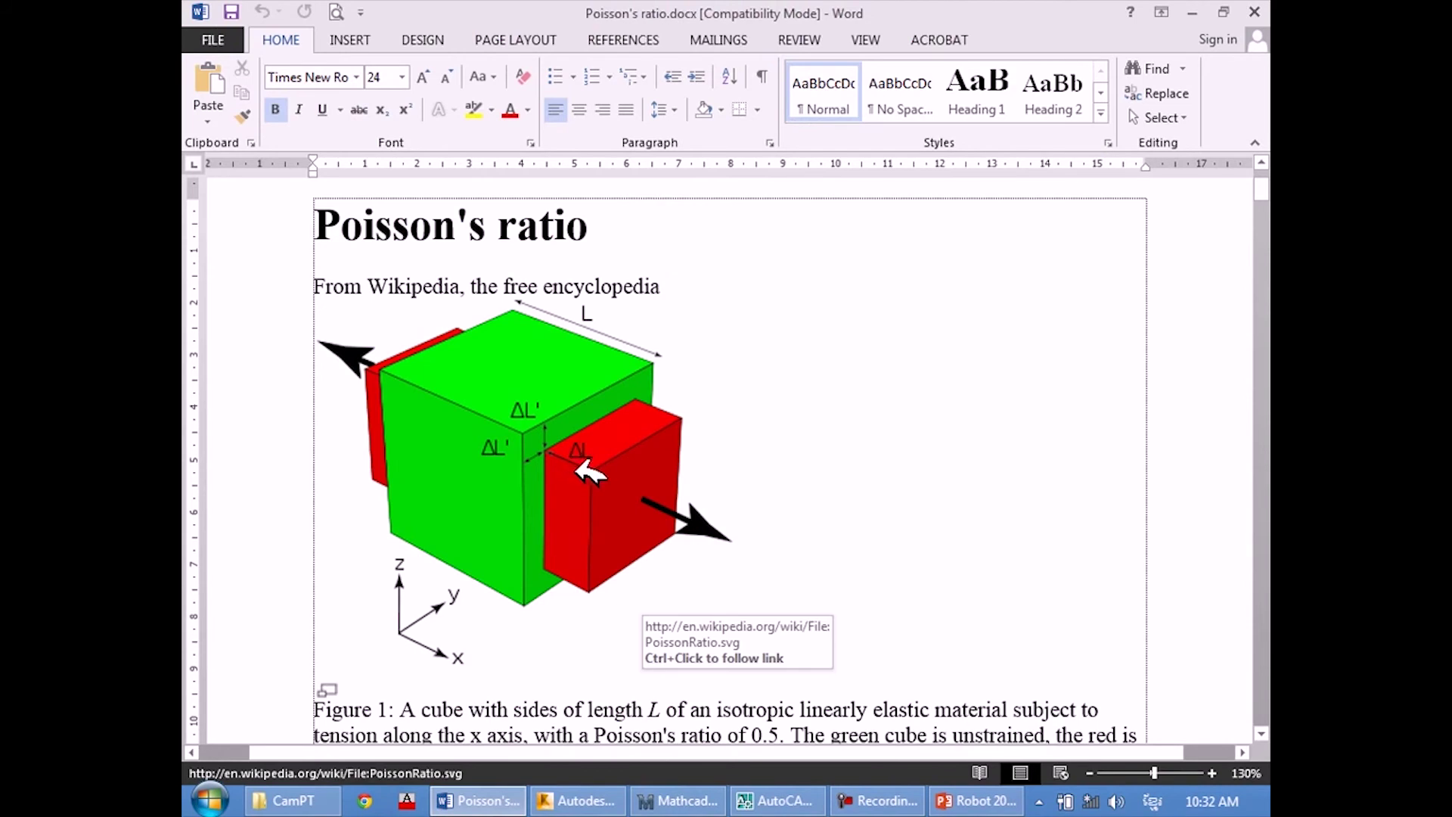
{"action": "key", "text": "alt+Tab"}
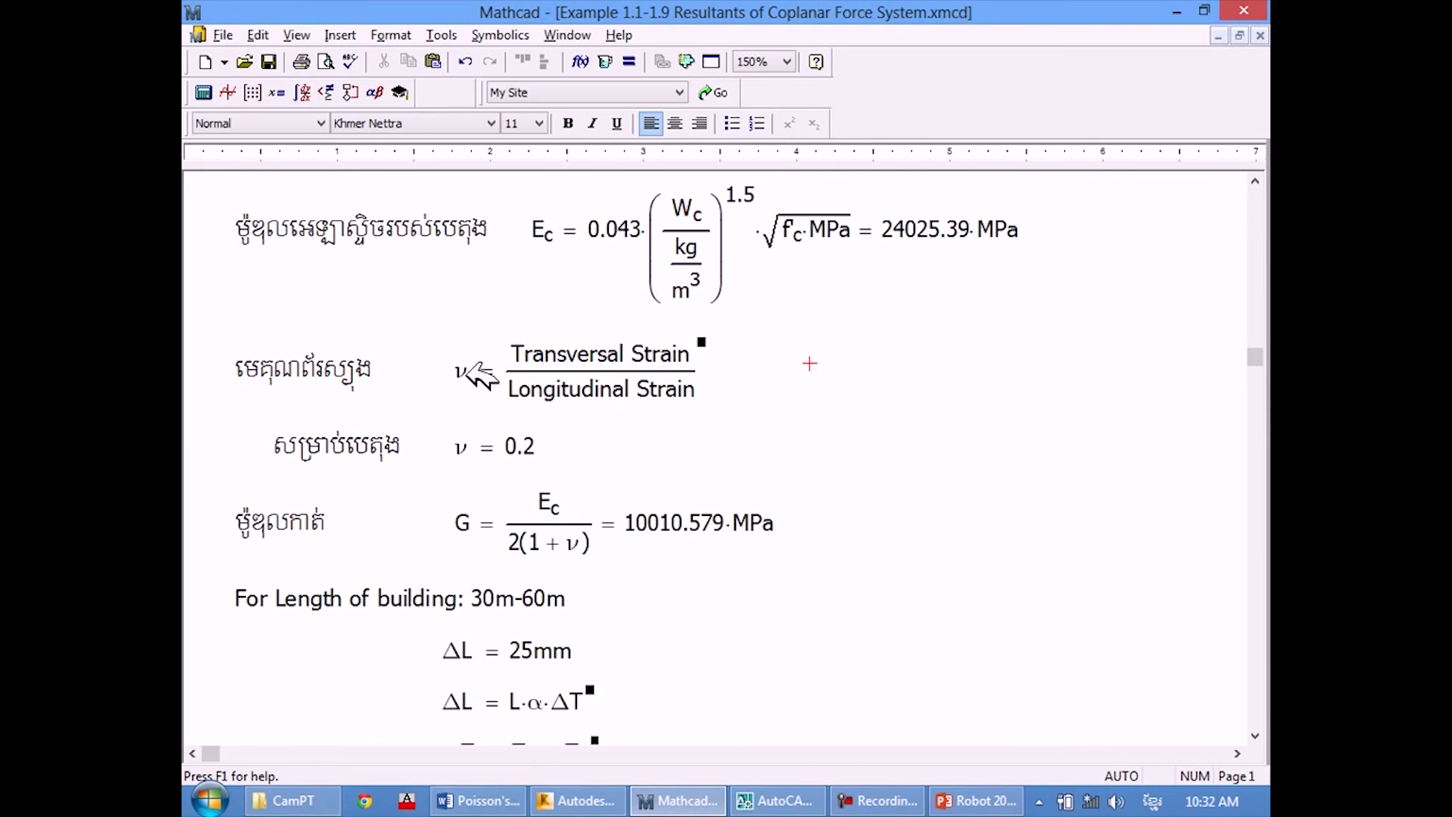
{"action": "left_click", "coordinate": [685, 800]}
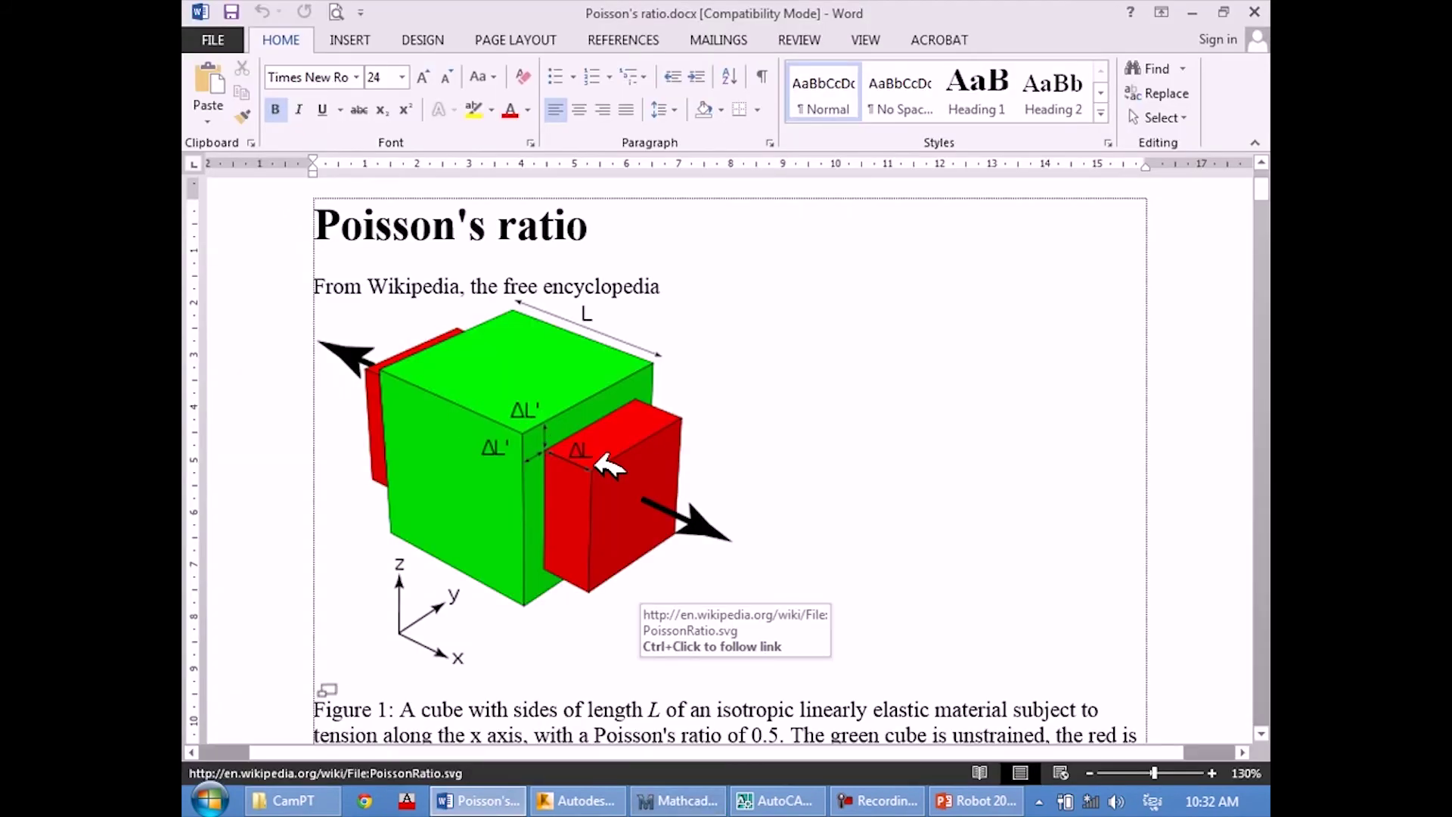
Scroll the Word document down to the Poisson's ratio materials table.
{"action": "scroll", "coordinate": [628, 484], "scroll_direction": "down", "scroll_amount": 1}
{"action": "scroll", "coordinate": [484, 412], "scroll_direction": "up", "scroll_amount": 1}
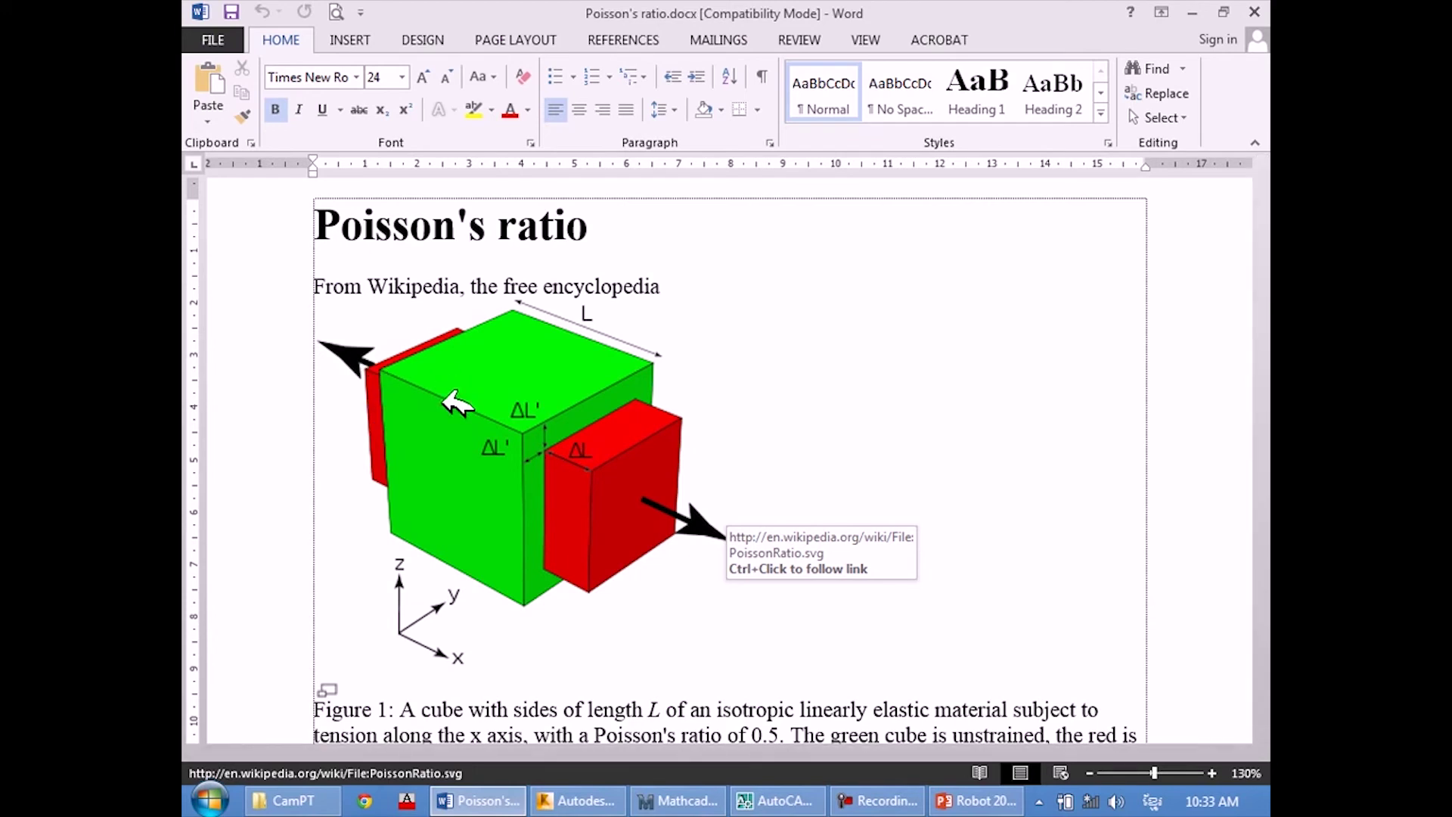
{"action": "scroll", "coordinate": [484, 500], "scroll_direction": "down", "scroll_amount": 3}
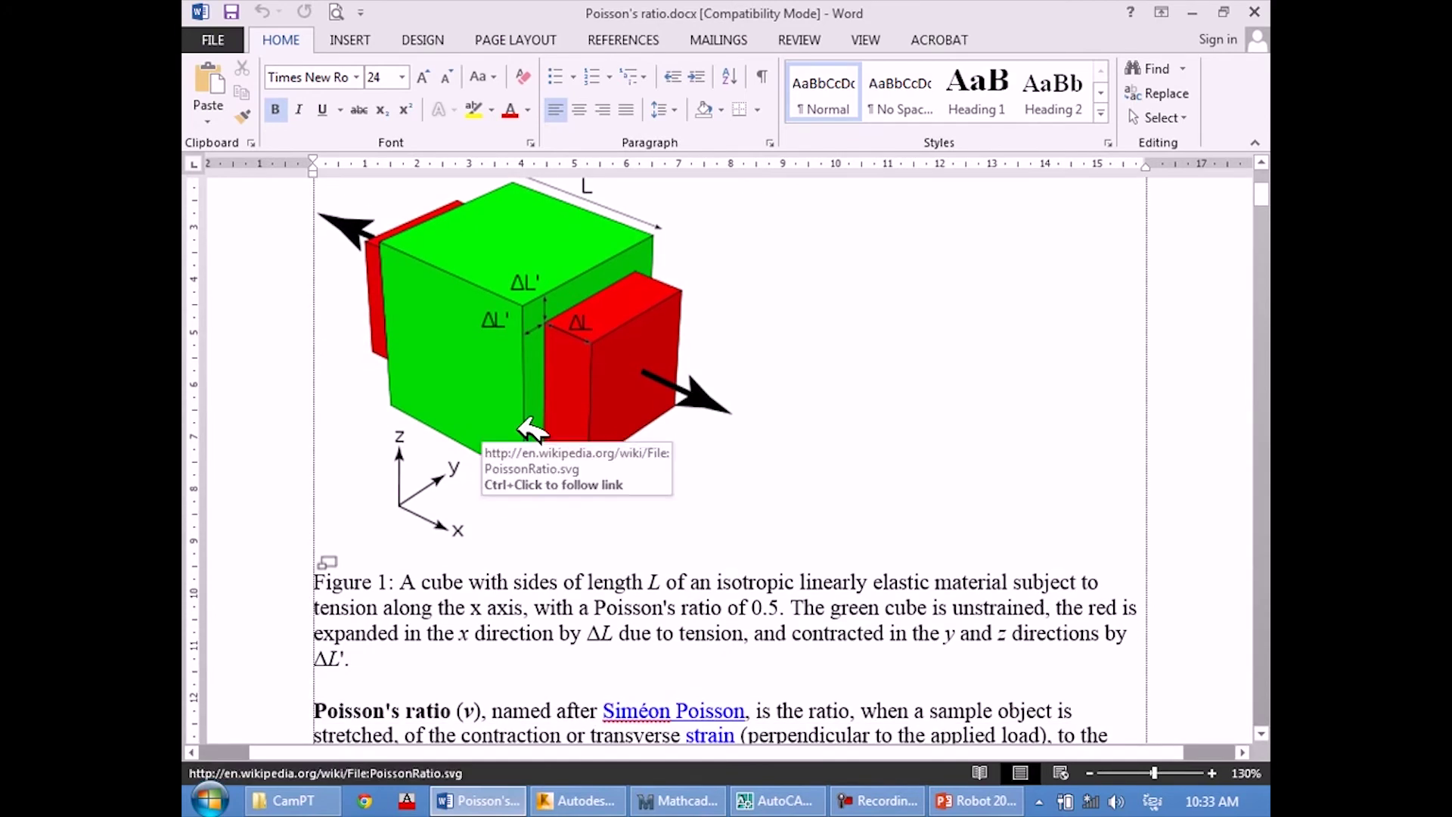
{"action": "scroll", "coordinate": [1190, 334], "scroll_direction": "down", "scroll_amount": 3}
{"action": "scroll", "coordinate": [1190, 334], "scroll_direction": "down", "scroll_amount": 5}
{"action": "left_click_drag", "start_coordinate": [1262, 212], "coordinate": [1231, 614]}
{"action": "scroll", "coordinate": [833, 537], "scroll_direction": "down", "scroll_amount": 2}
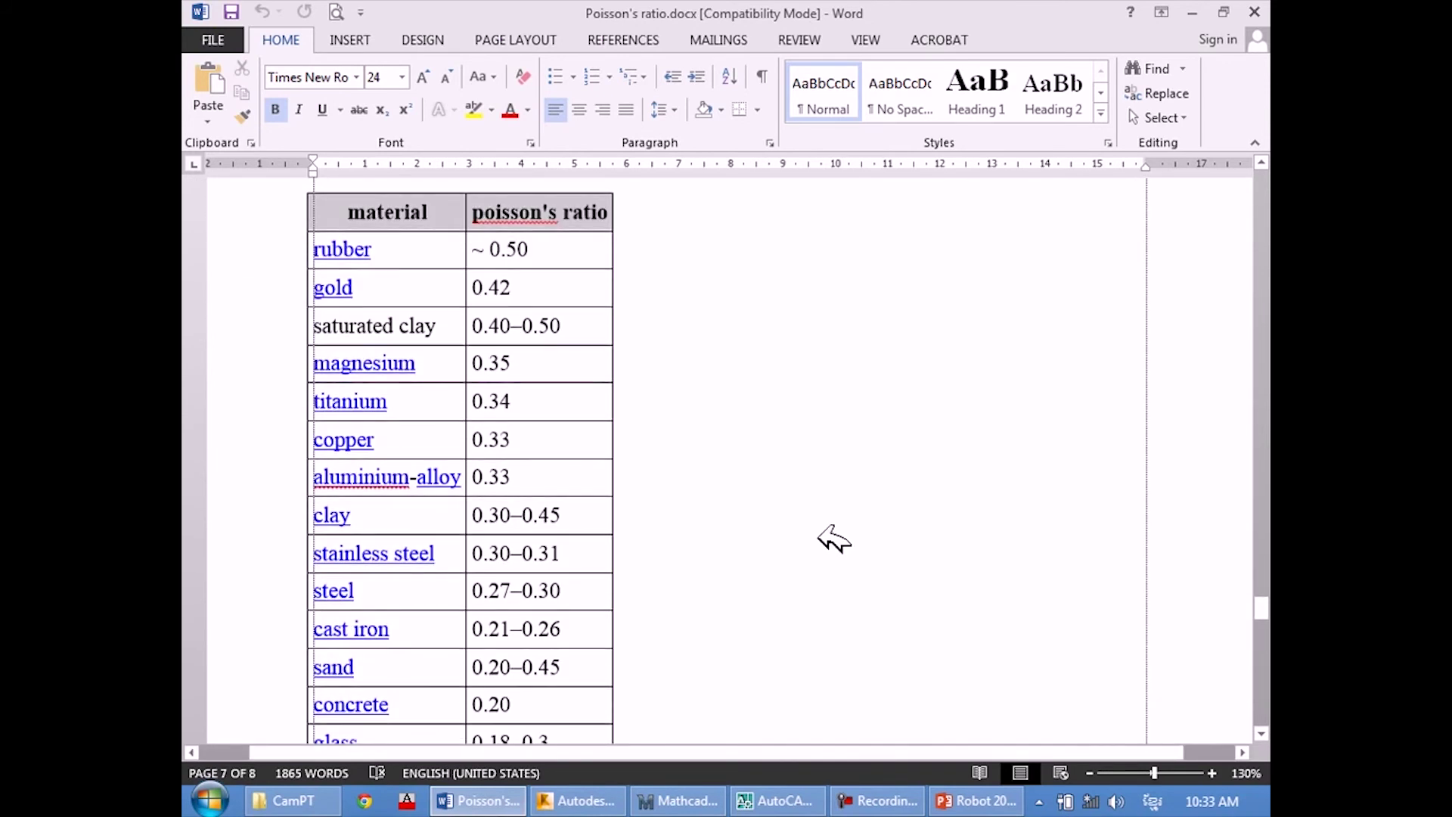
{"action": "scroll", "coordinate": [833, 538], "scroll_direction": "up", "scroll_amount": 1}
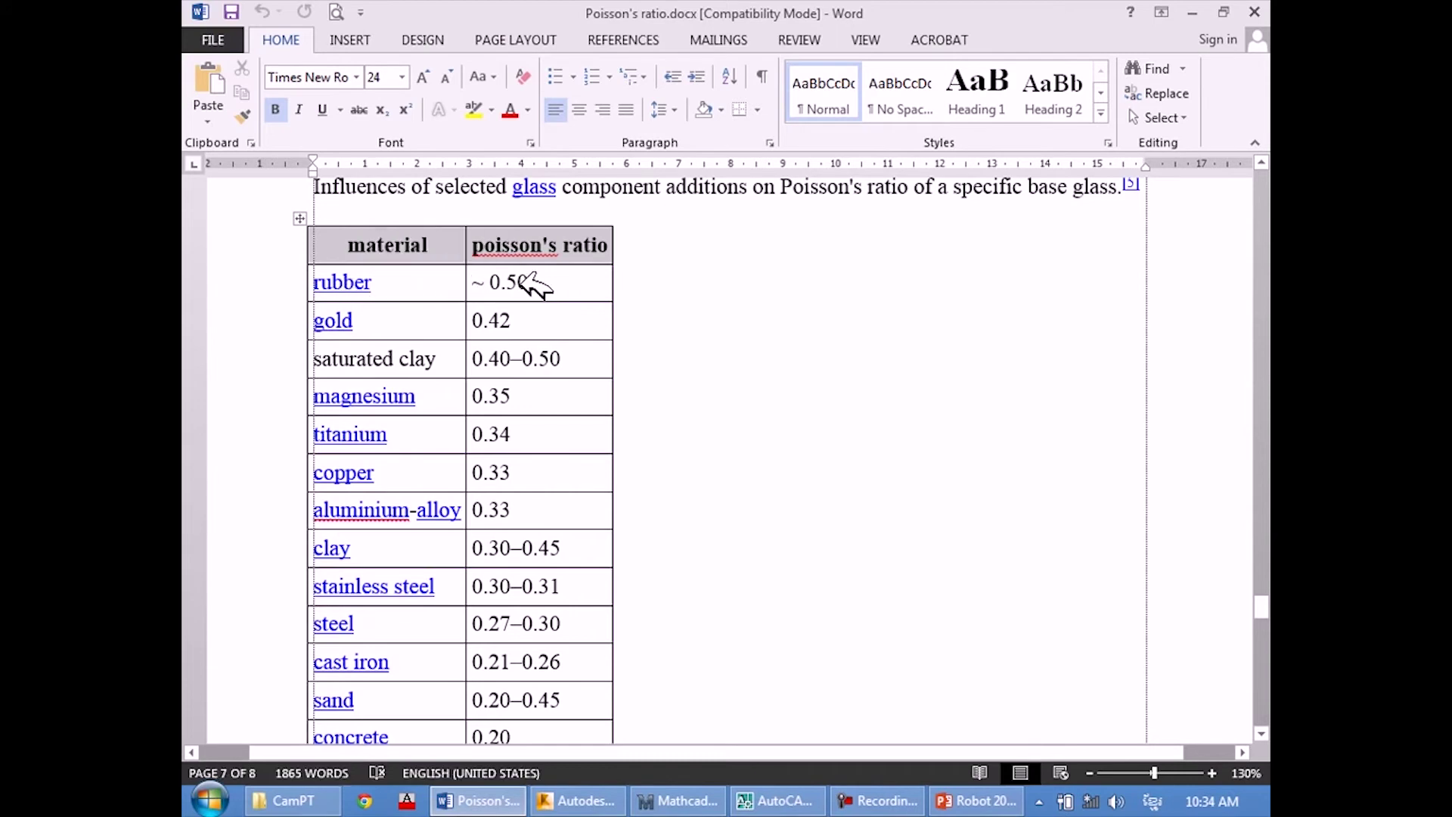
{"action": "scroll", "coordinate": [571, 379], "scroll_direction": "down", "scroll_amount": 1}
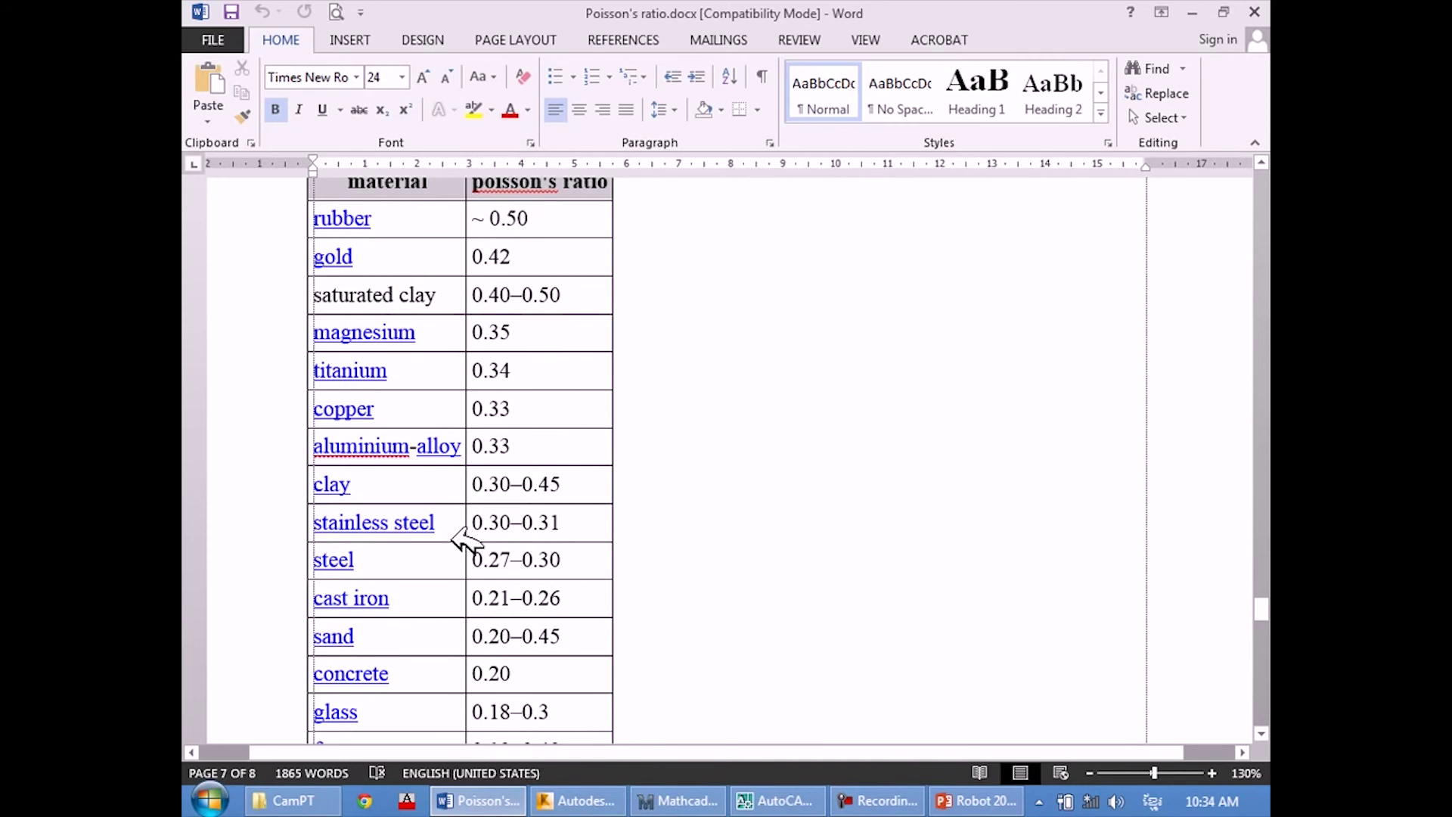
{"action": "scroll", "coordinate": [454, 529], "scroll_direction": "down", "scroll_amount": 1}
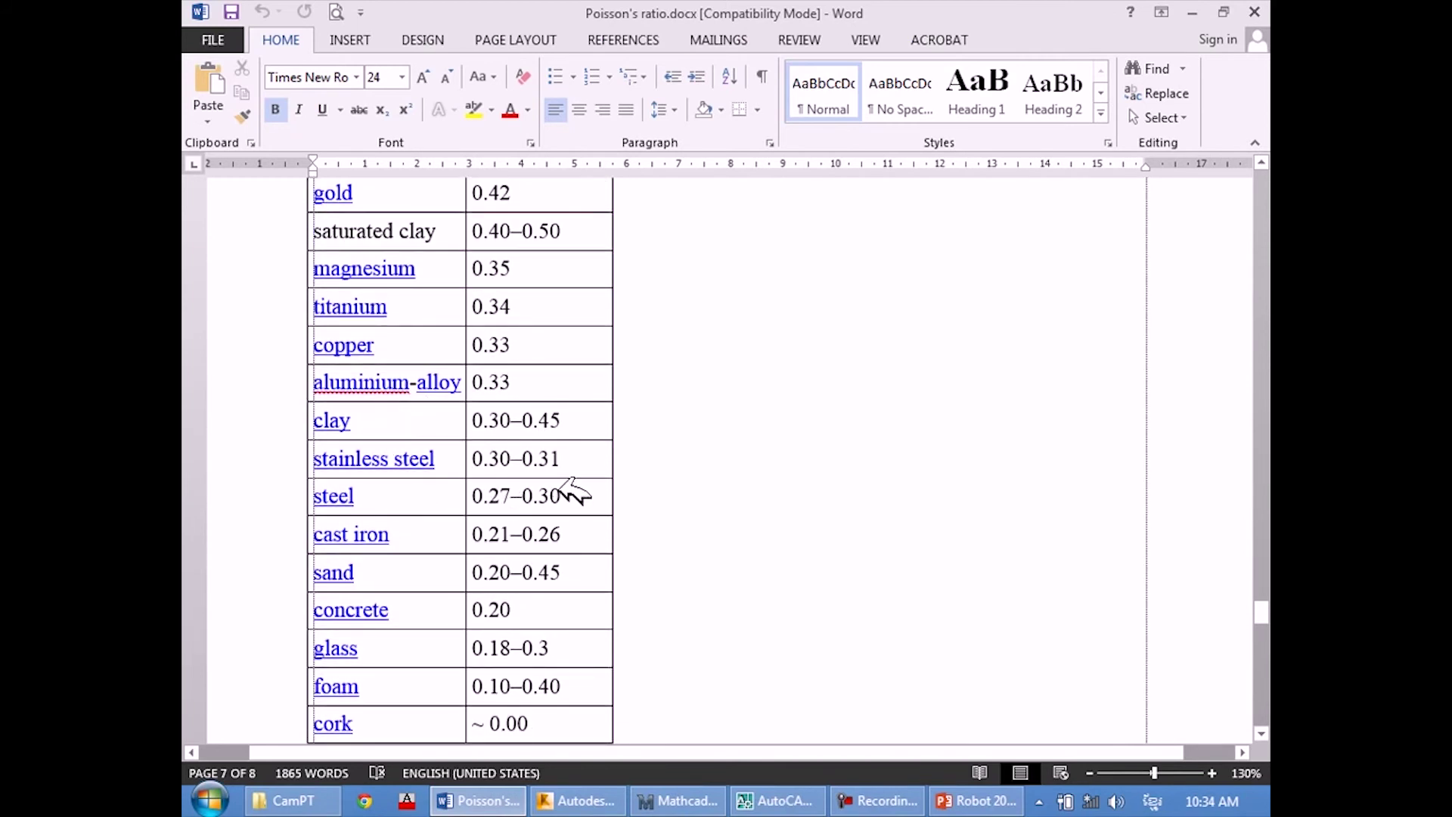
Highlight concrete's 0.20 in the table and match it to Robot's Poisson ratio 0.2.
{"action": "left_click_drag", "start_coordinate": [514, 593], "coordinate": [480, 590]}
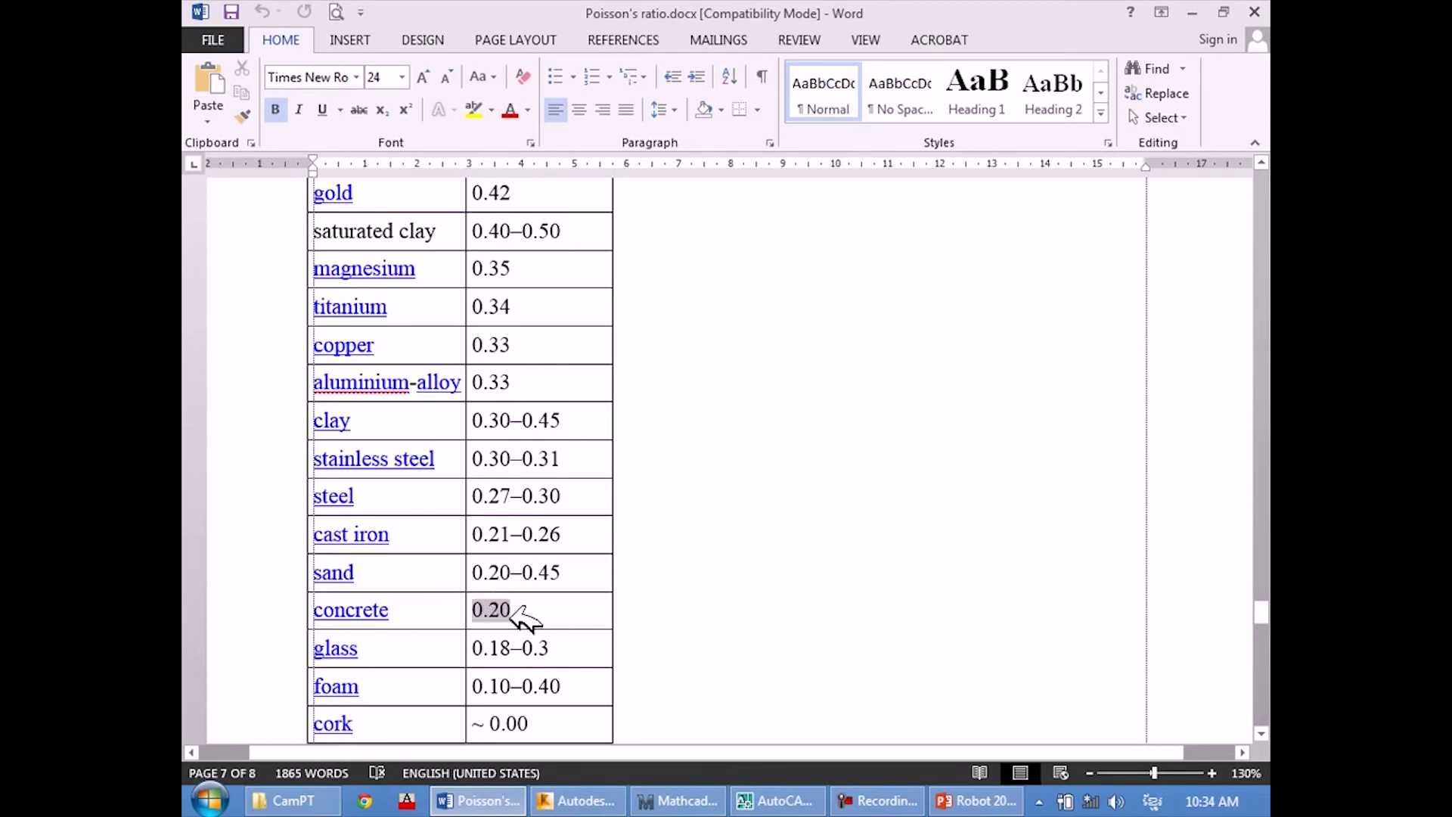
{"action": "left_click", "coordinate": [556, 605]}
{"action": "scroll", "coordinate": [543, 590], "scroll_direction": "down", "scroll_amount": 1}
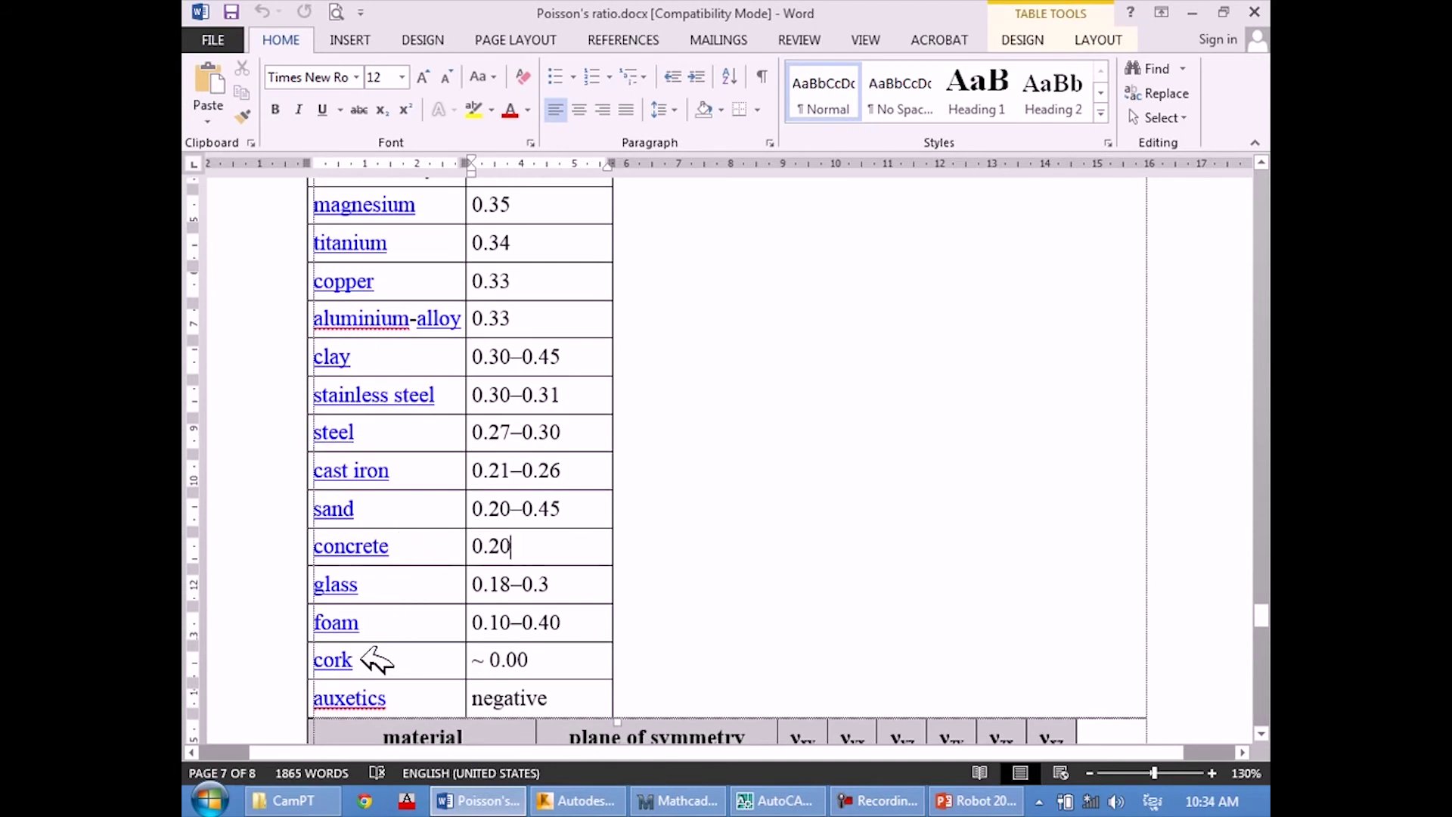
{"action": "scroll", "coordinate": [772, 478], "scroll_direction": "up", "scroll_amount": 1}
{"action": "scroll", "coordinate": [772, 478], "scroll_direction": "up", "scroll_amount": 1}
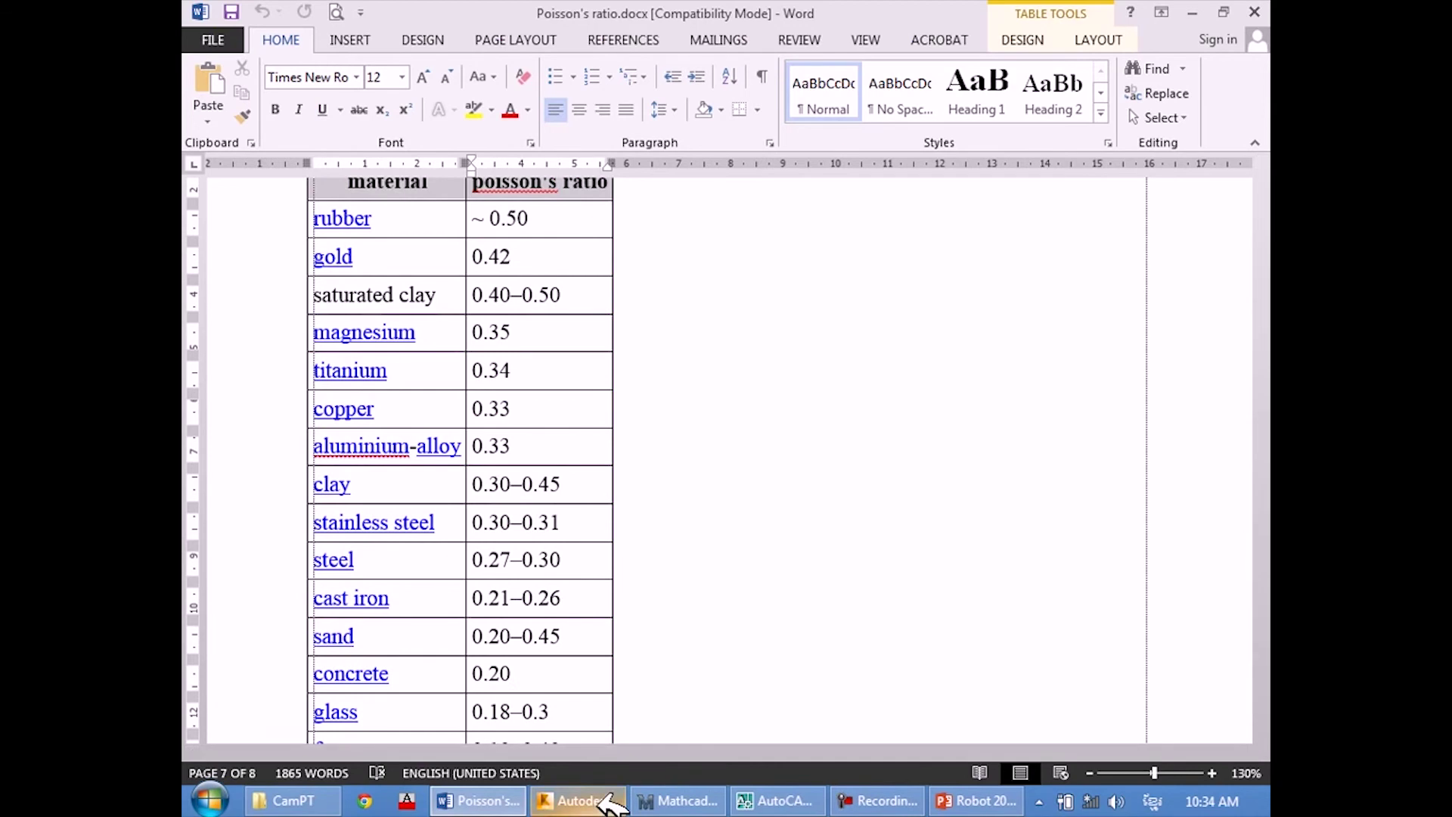
{"action": "left_click", "coordinate": [575, 800]}
{"action": "double_click", "coordinate": [698, 371]}
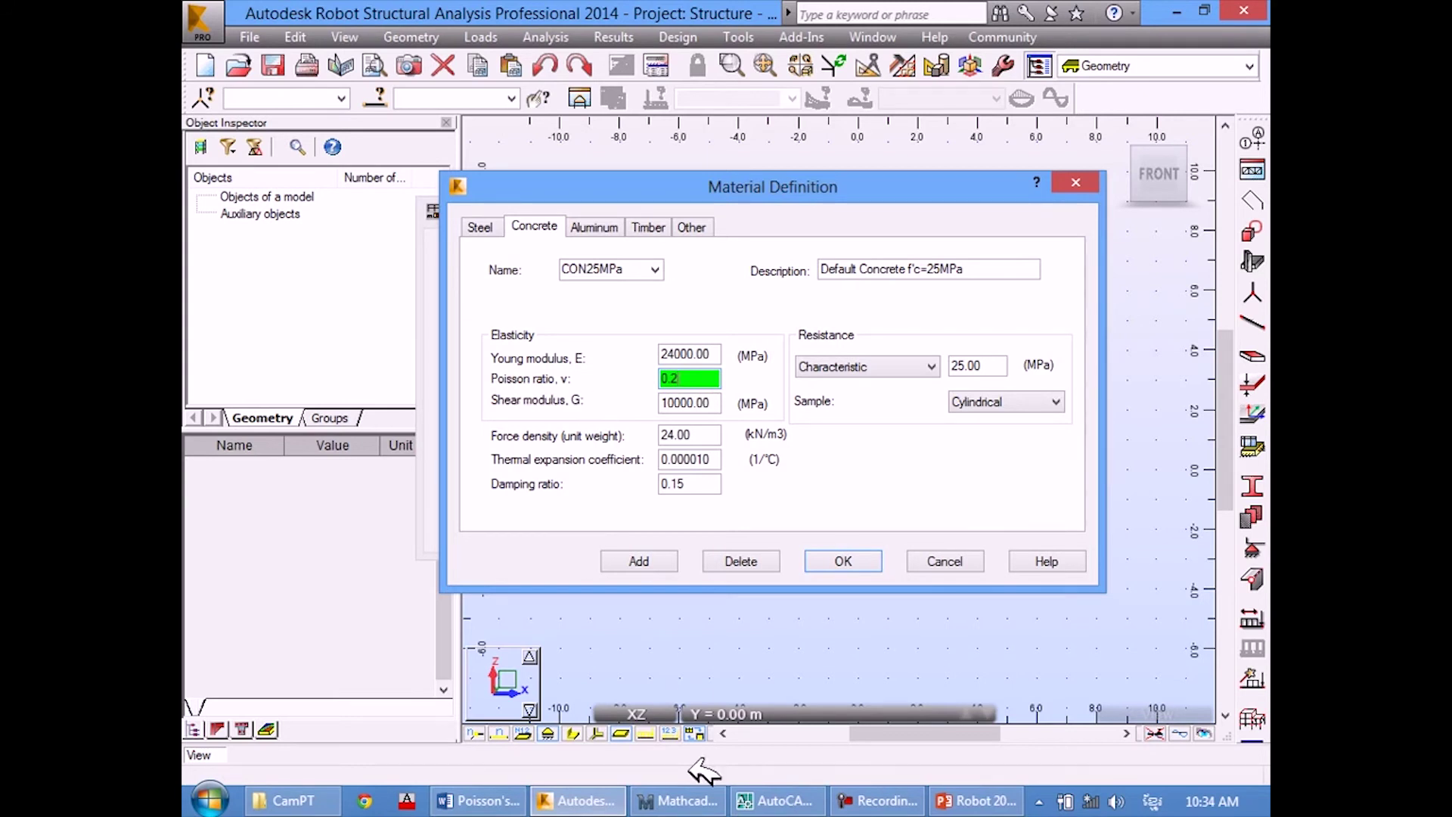
In Mathcad, inspect the ν = 0.2 and shear modulus G definitions.
{"action": "left_click", "coordinate": [689, 799]}
{"action": "left_click", "coordinate": [322, 523]}
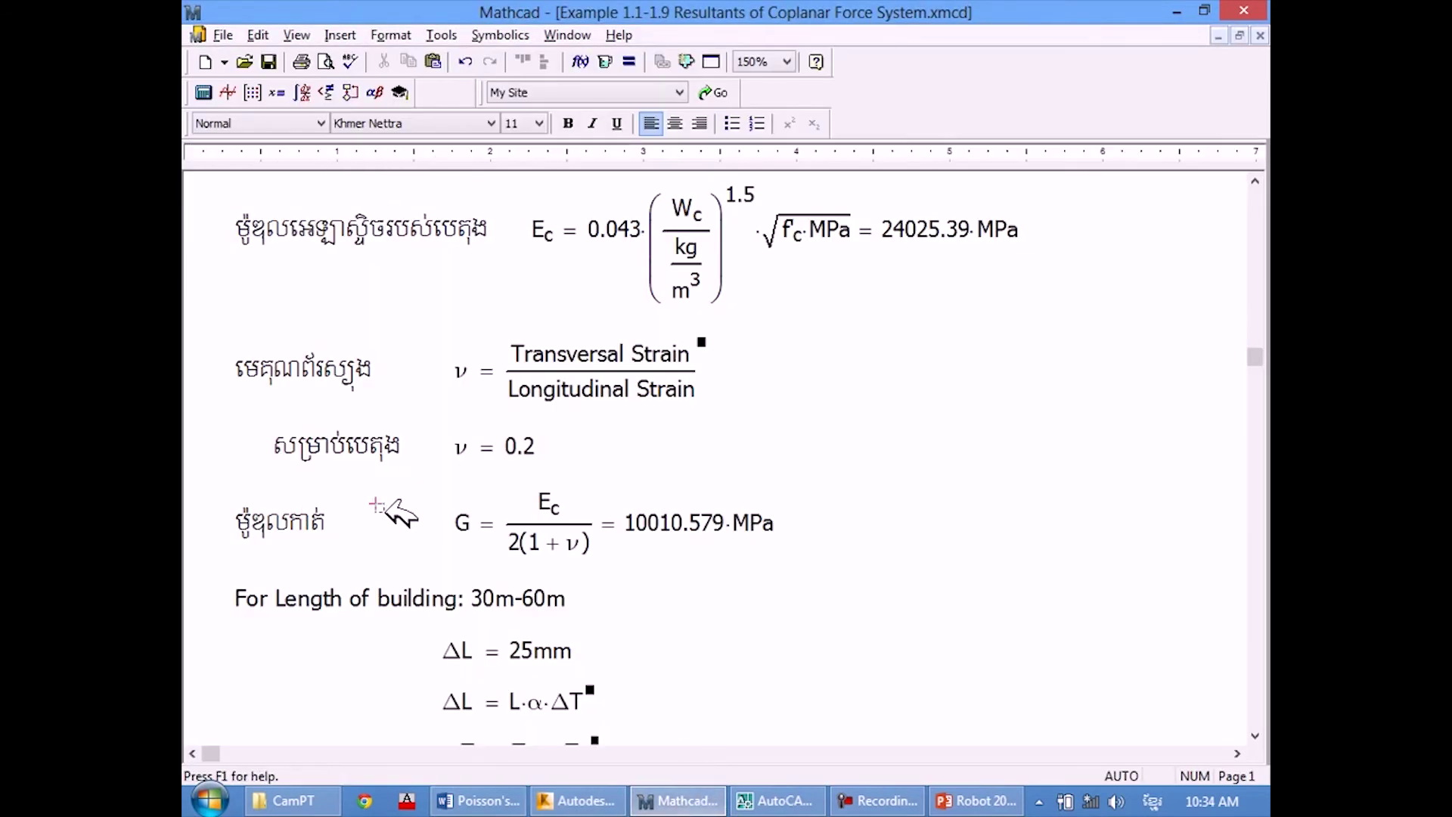
{"action": "left_click", "coordinate": [526, 538]}
{"action": "left_click", "coordinate": [462, 524]}
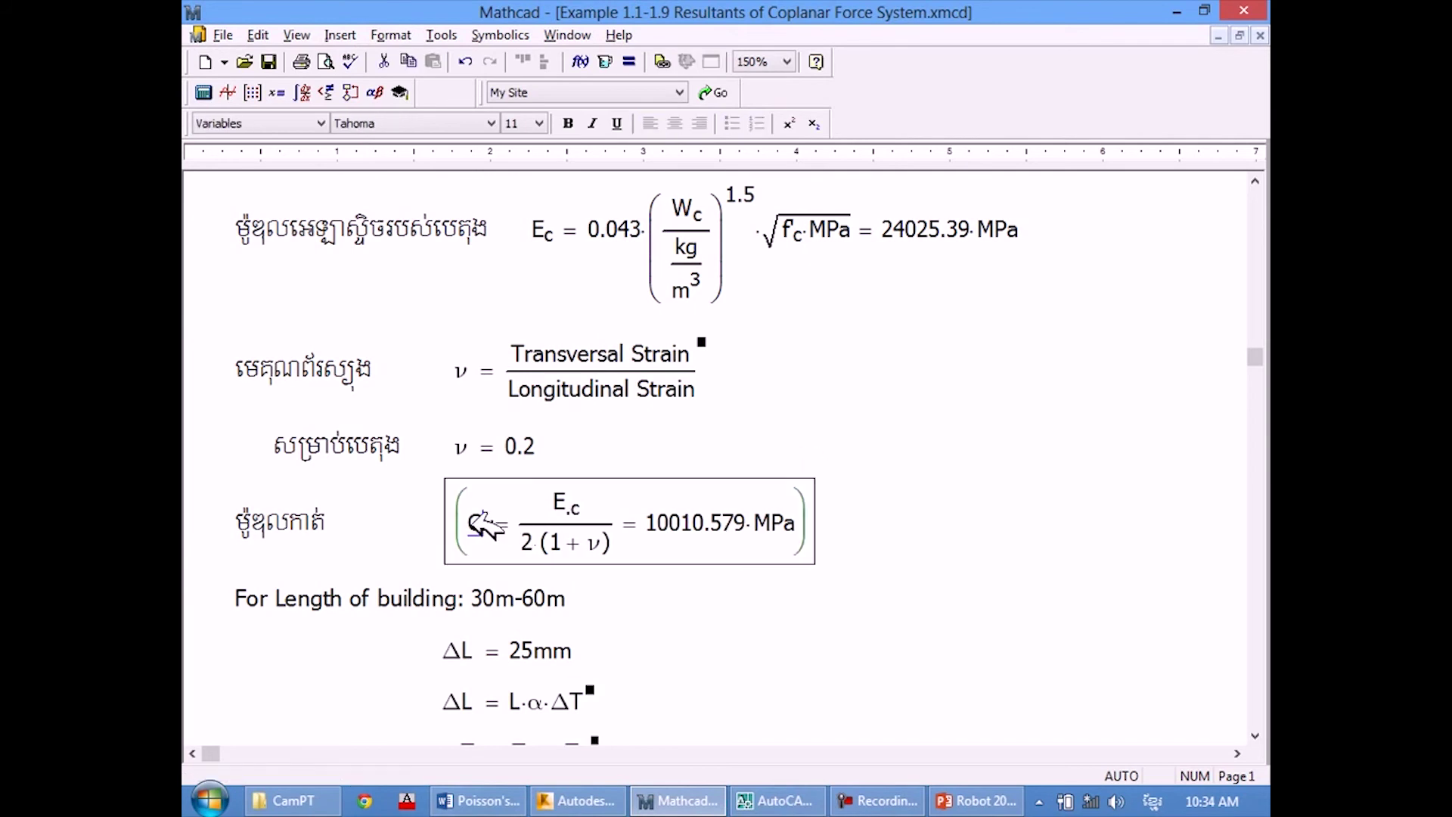
{"action": "left_click", "coordinate": [517, 435]}
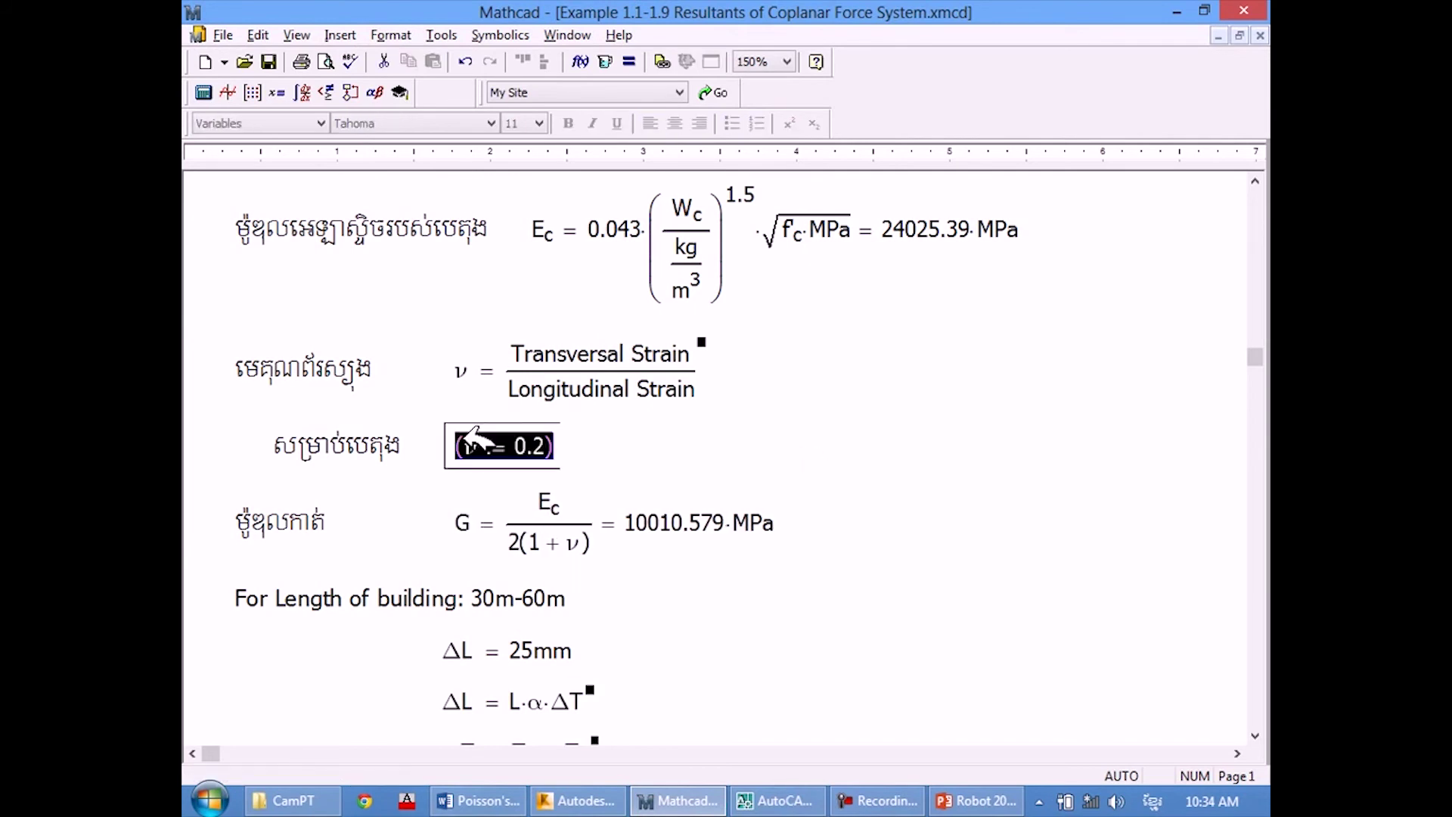
{"action": "left_click", "coordinate": [658, 354]}
{"action": "left_click", "coordinate": [989, 555]}
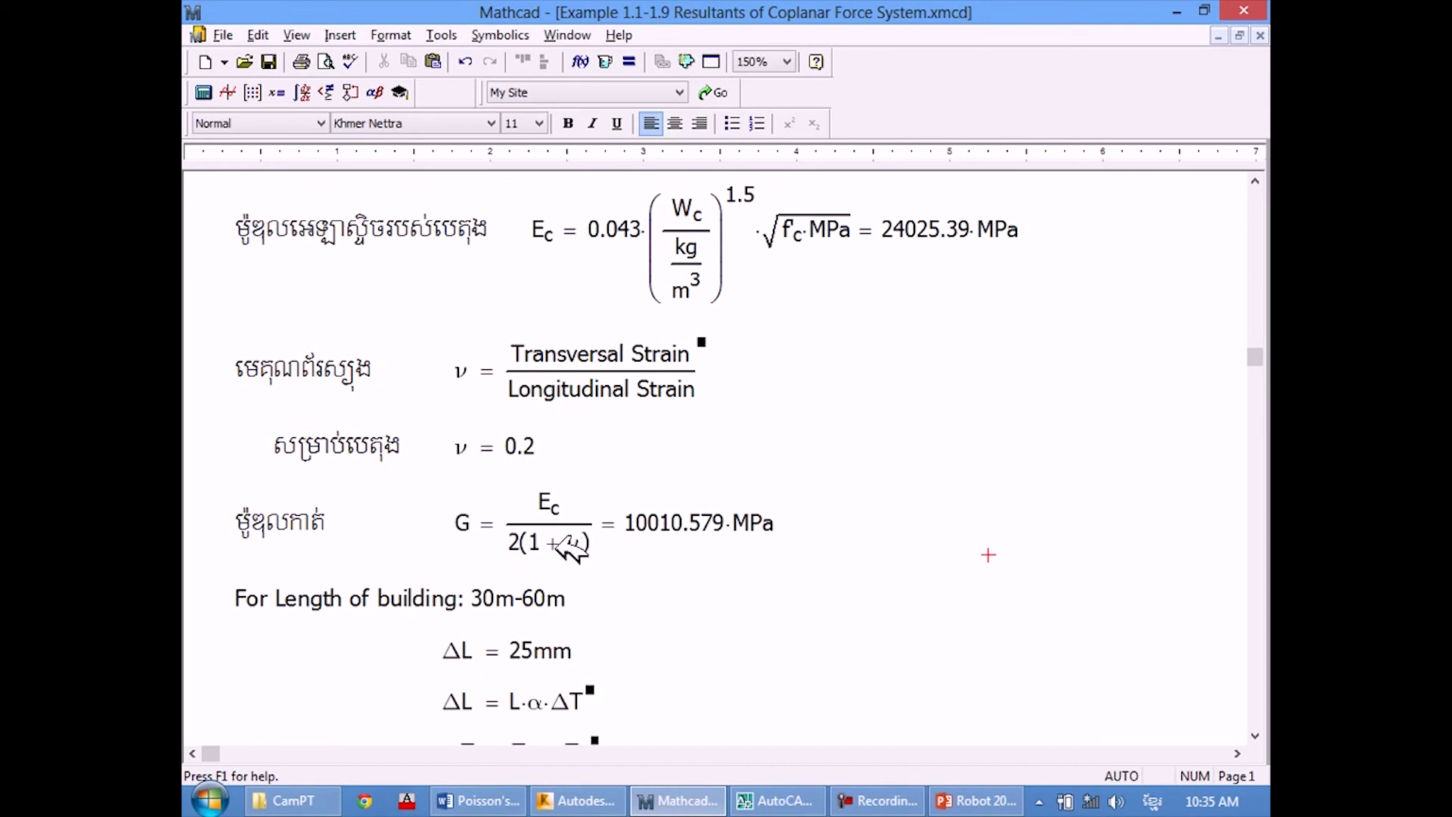
{"action": "left_click", "coordinate": [950, 529]}
Compare Mathcad's G = 10010.579 MPa with Robot's shear modulus 10000.00.
{"action": "left_click", "coordinate": [603, 539]}
{"action": "left_click", "coordinate": [836, 645]}
{"action": "key", "text": "alt+Tab"}
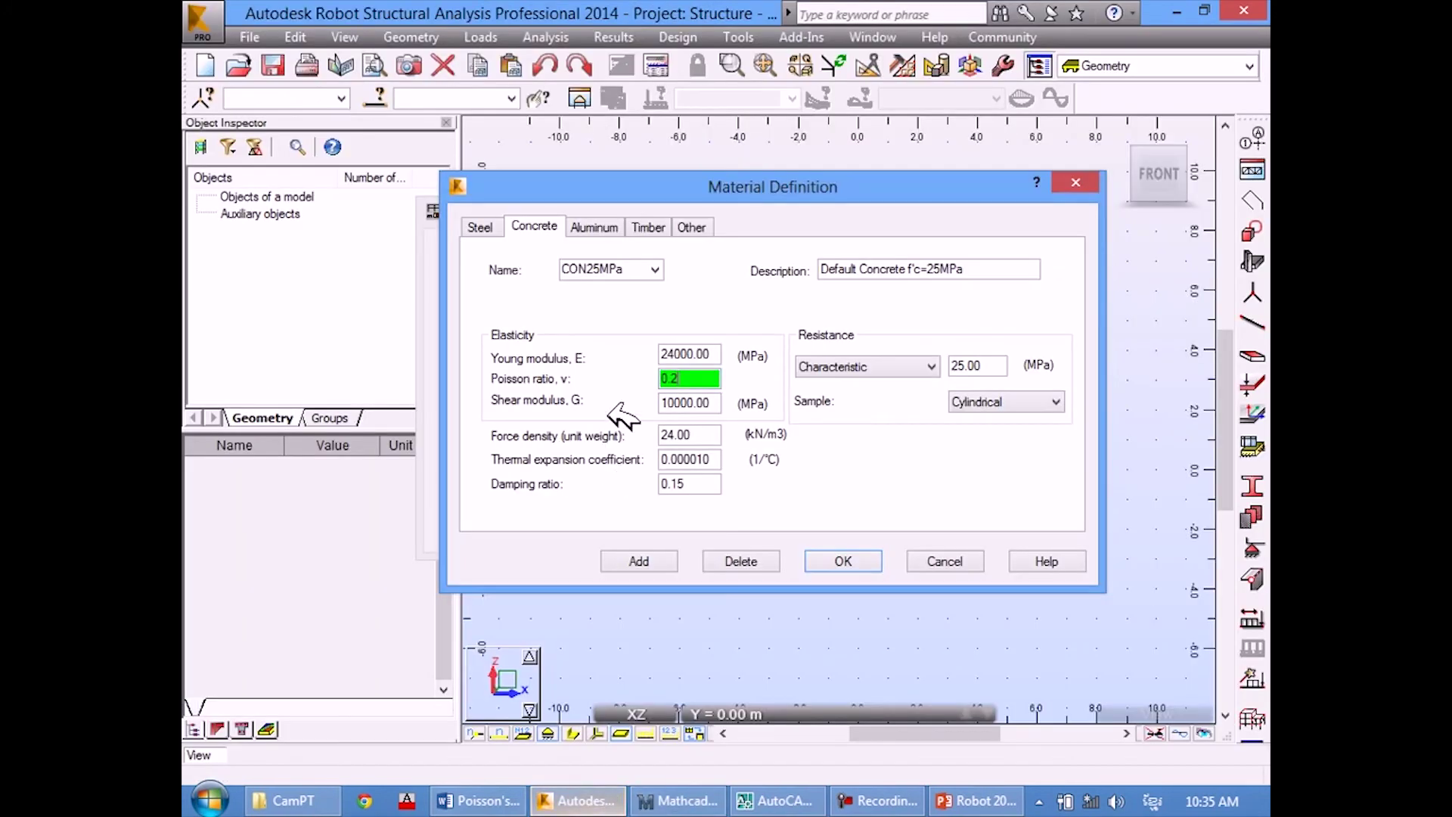
{"action": "double_click", "coordinate": [685, 403]}
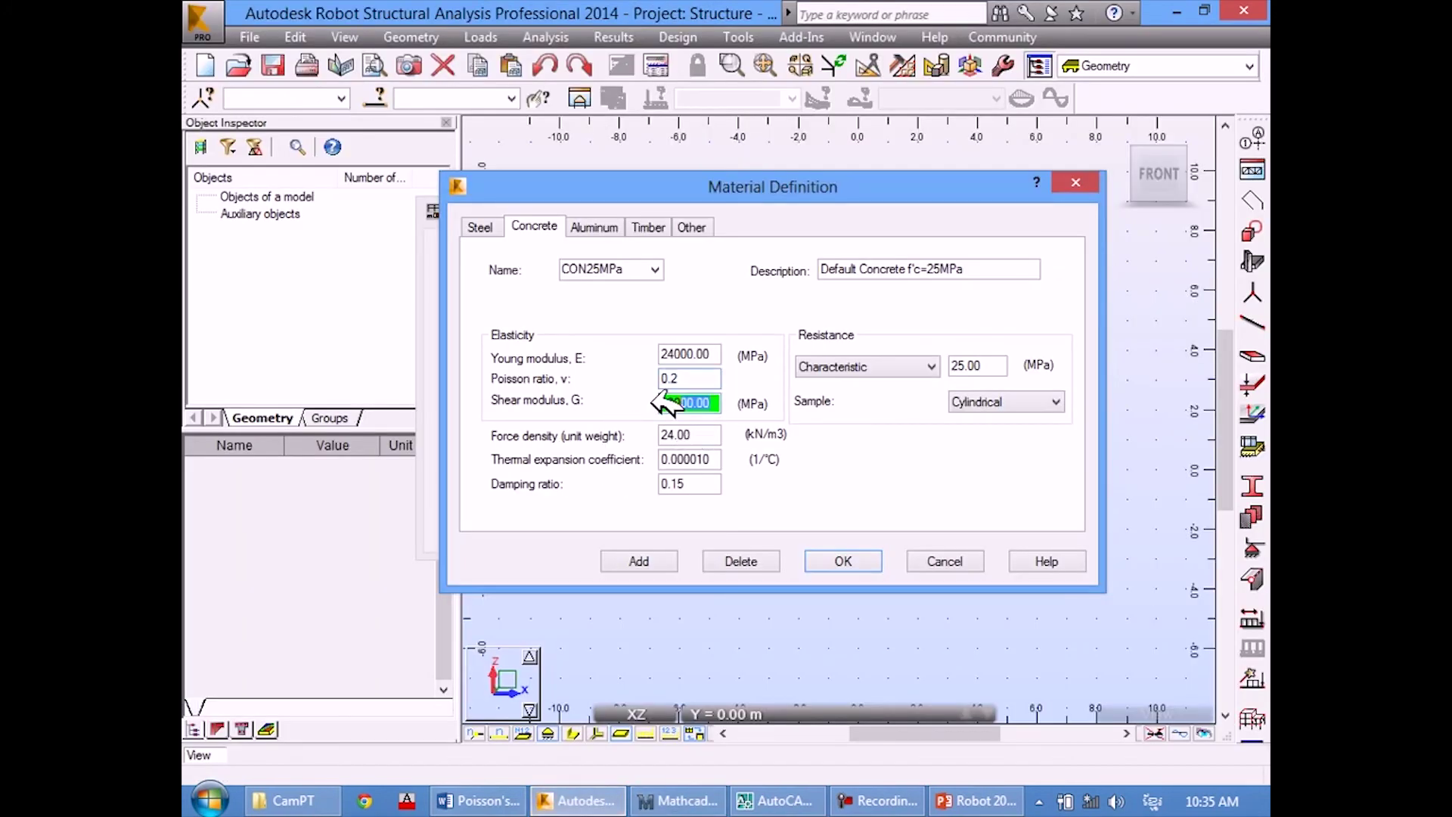
{"action": "left_click", "coordinate": [671, 800]}
{"action": "left_click", "coordinate": [700, 522]}
{"action": "left_click", "coordinate": [912, 506]}
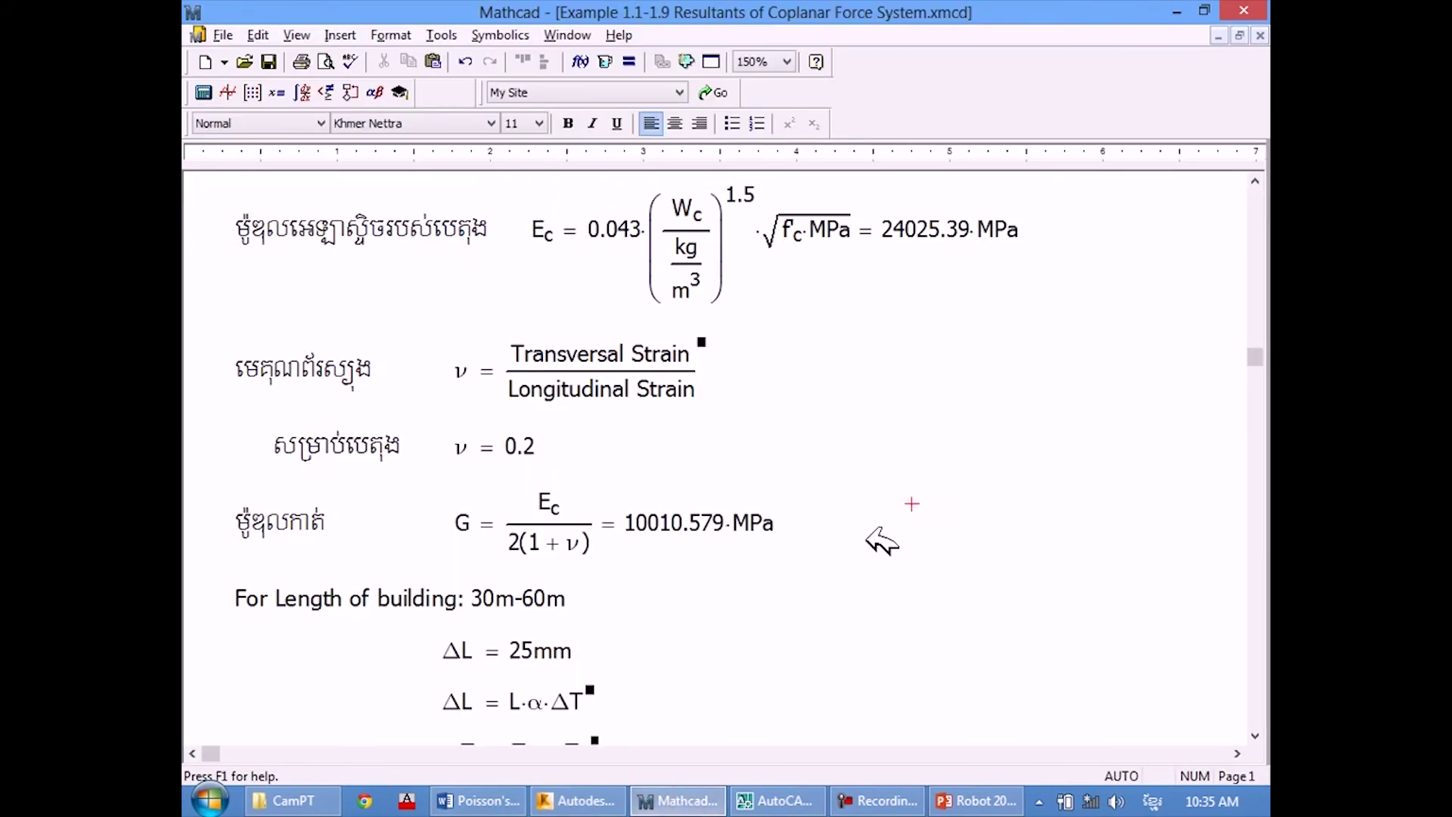
Scroll the sheet to the 30m-60m building-length note with ΔL = 25mm.
{"action": "scroll", "coordinate": [855, 560], "scroll_direction": "down", "scroll_amount": 2}
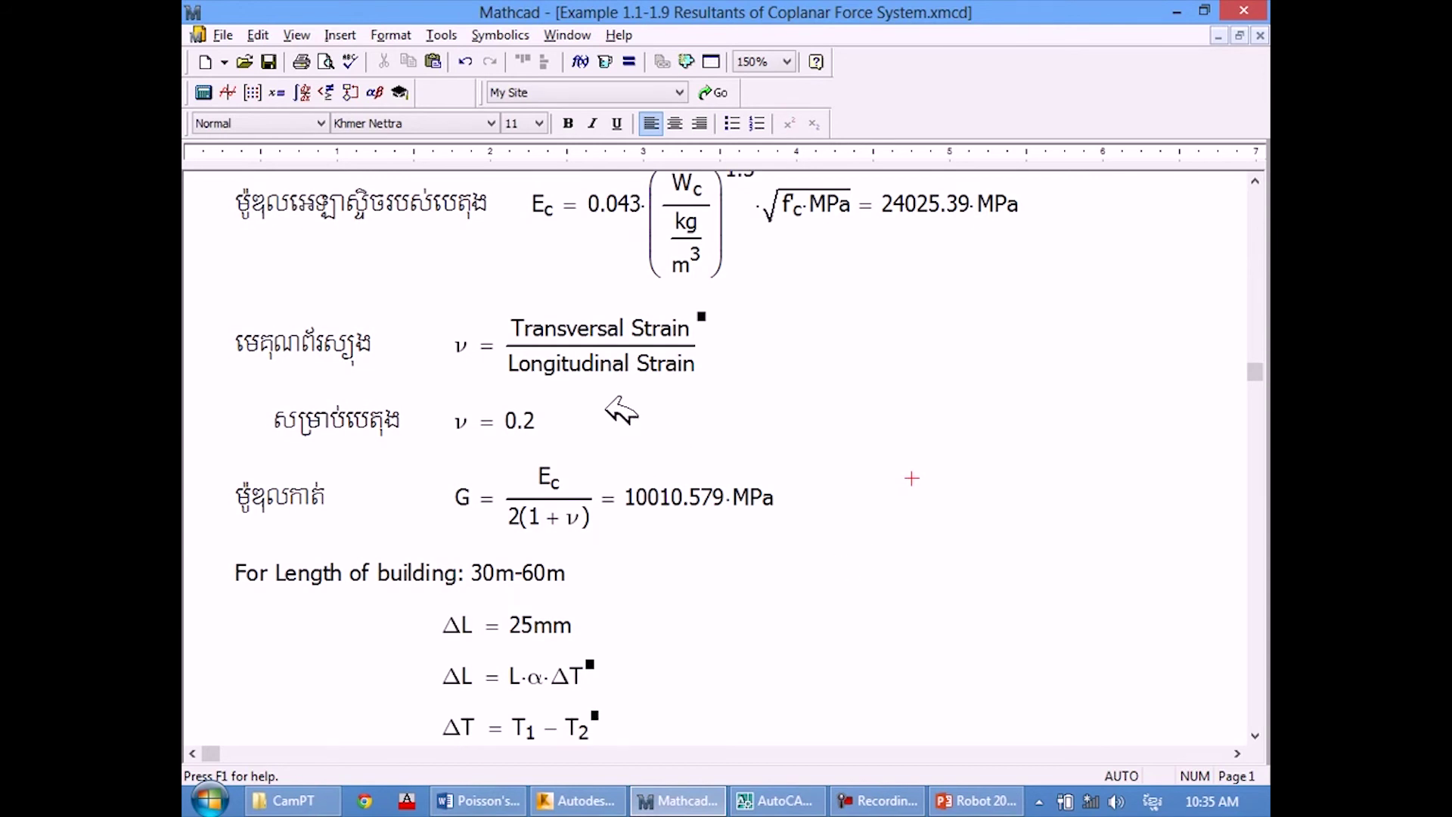
{"action": "scroll", "coordinate": [628, 412], "scroll_direction": "down", "scroll_amount": 1}
{"action": "scroll", "coordinate": [649, 447], "scroll_direction": "down", "scroll_amount": 1}
{"action": "scroll", "coordinate": [665, 469], "scroll_direction": "down", "scroll_amount": 1}
{"action": "scroll", "coordinate": [685, 462], "scroll_direction": "down", "scroll_amount": 1}
{"action": "scroll", "coordinate": [696, 457], "scroll_direction": "up", "scroll_amount": 2}
{"action": "scroll", "coordinate": [1193, 464], "scroll_direction": "up", "scroll_amount": 1}
{"action": "scroll", "coordinate": [860, 431], "scroll_direction": "up", "scroll_amount": 2}
{"action": "scroll", "coordinate": [862, 471], "scroll_direction": "down", "scroll_amount": 1}
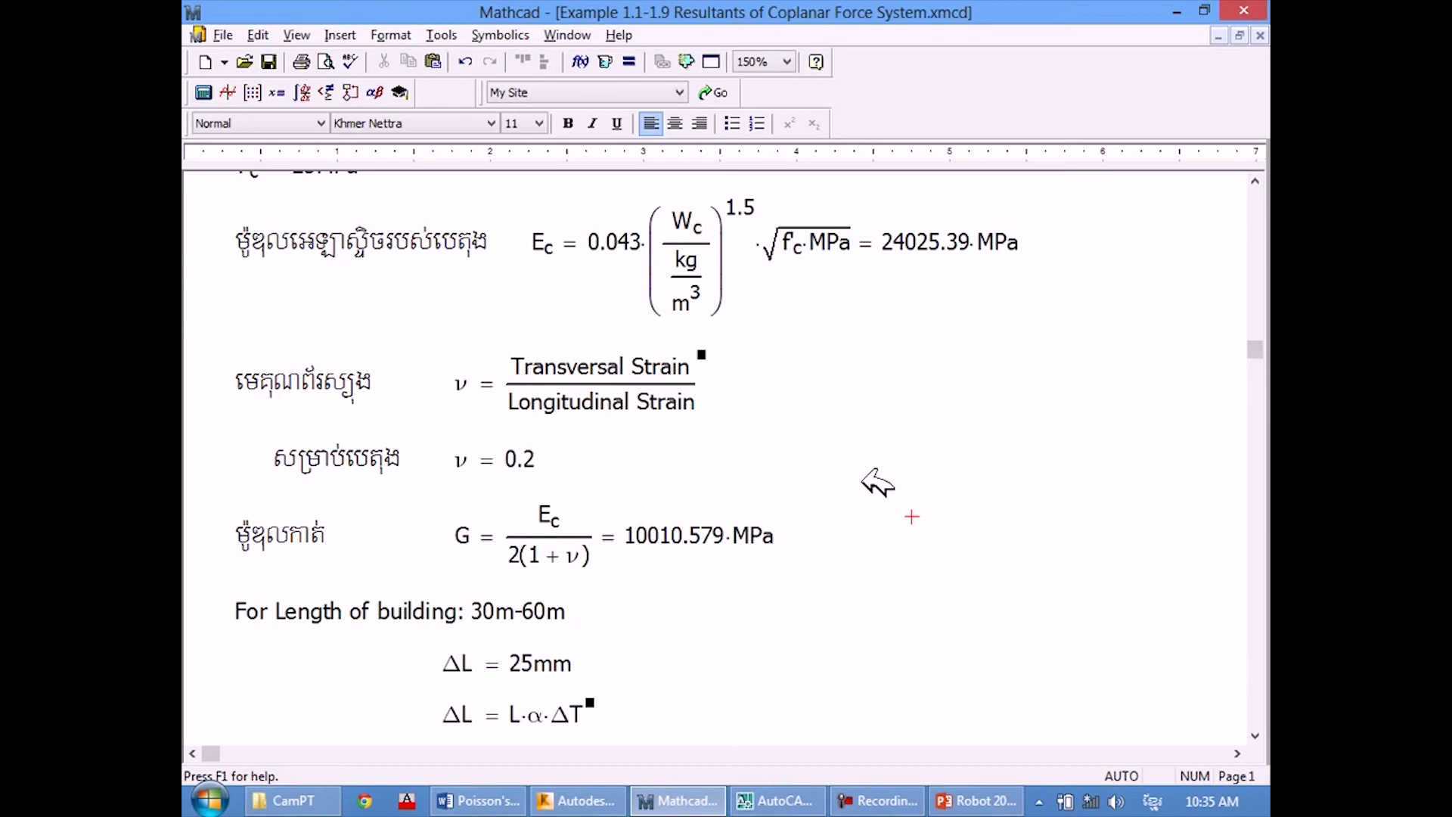
Check the 24.00 kN/m3 force density of Robot's CON25MPa concrete, then bring up the PowerPoint slides.
{"action": "left_click", "coordinate": [614, 800]}
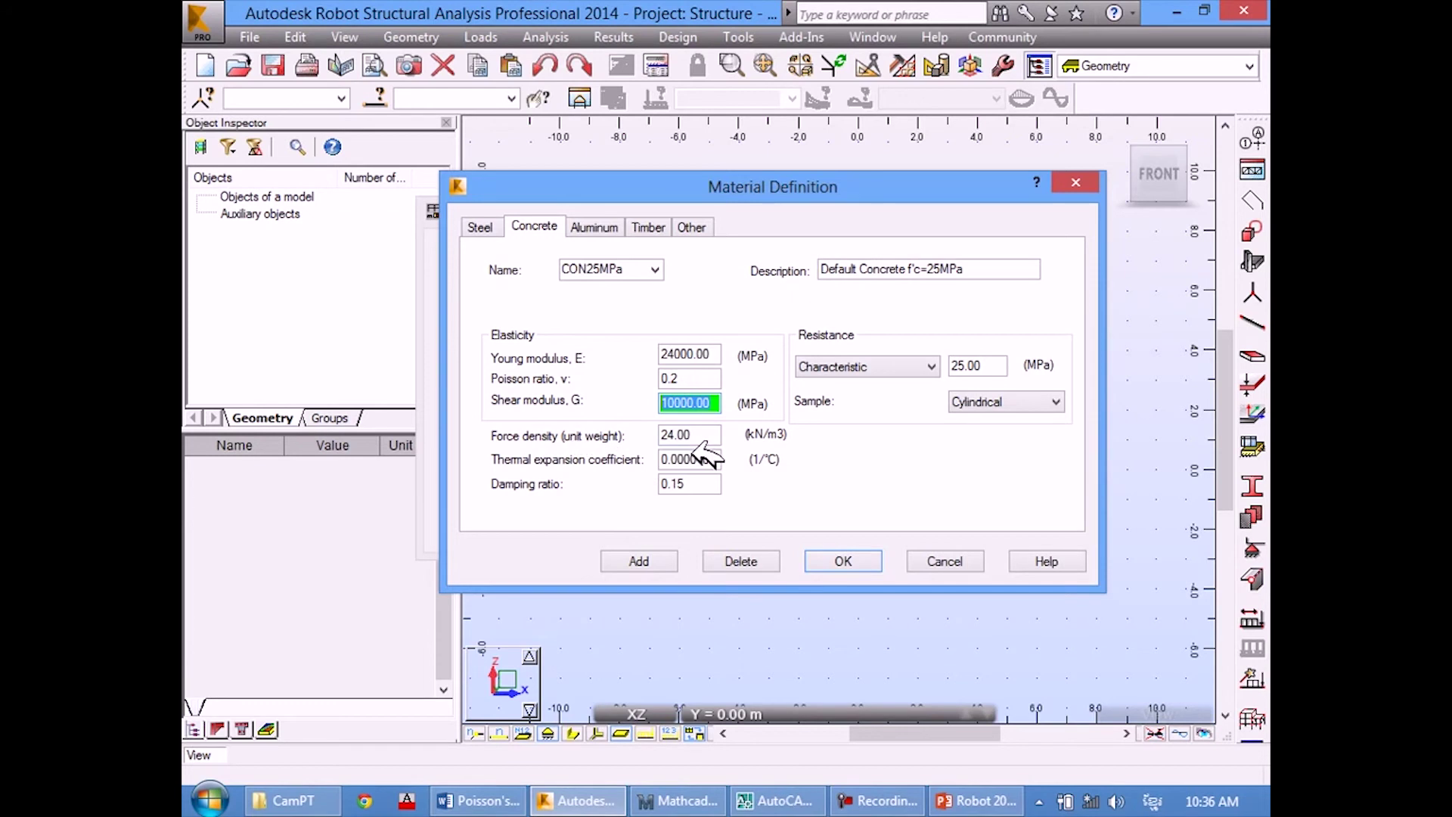
{"action": "left_click", "coordinate": [716, 428]}
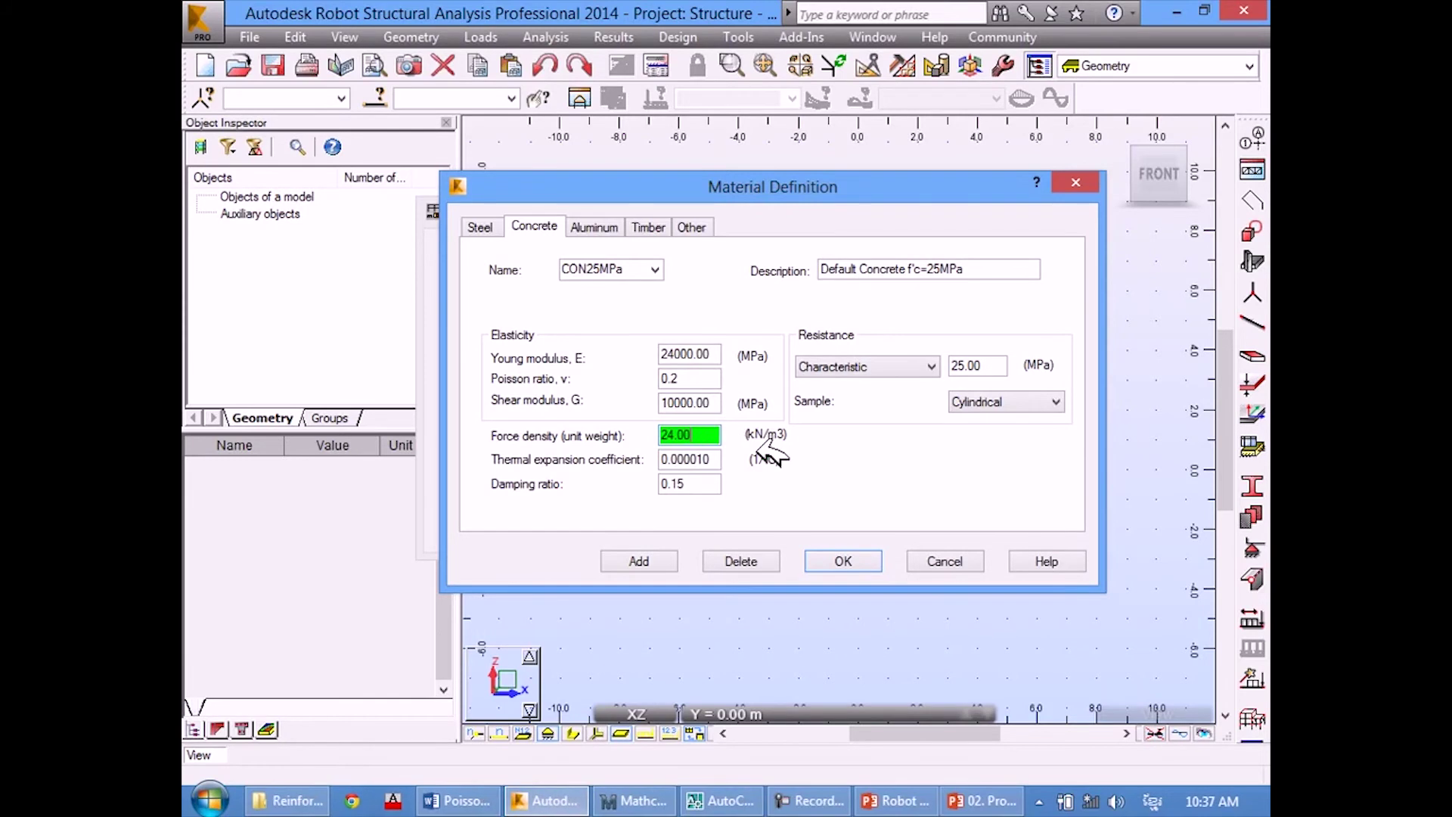
{"action": "left_click", "coordinate": [980, 800]}
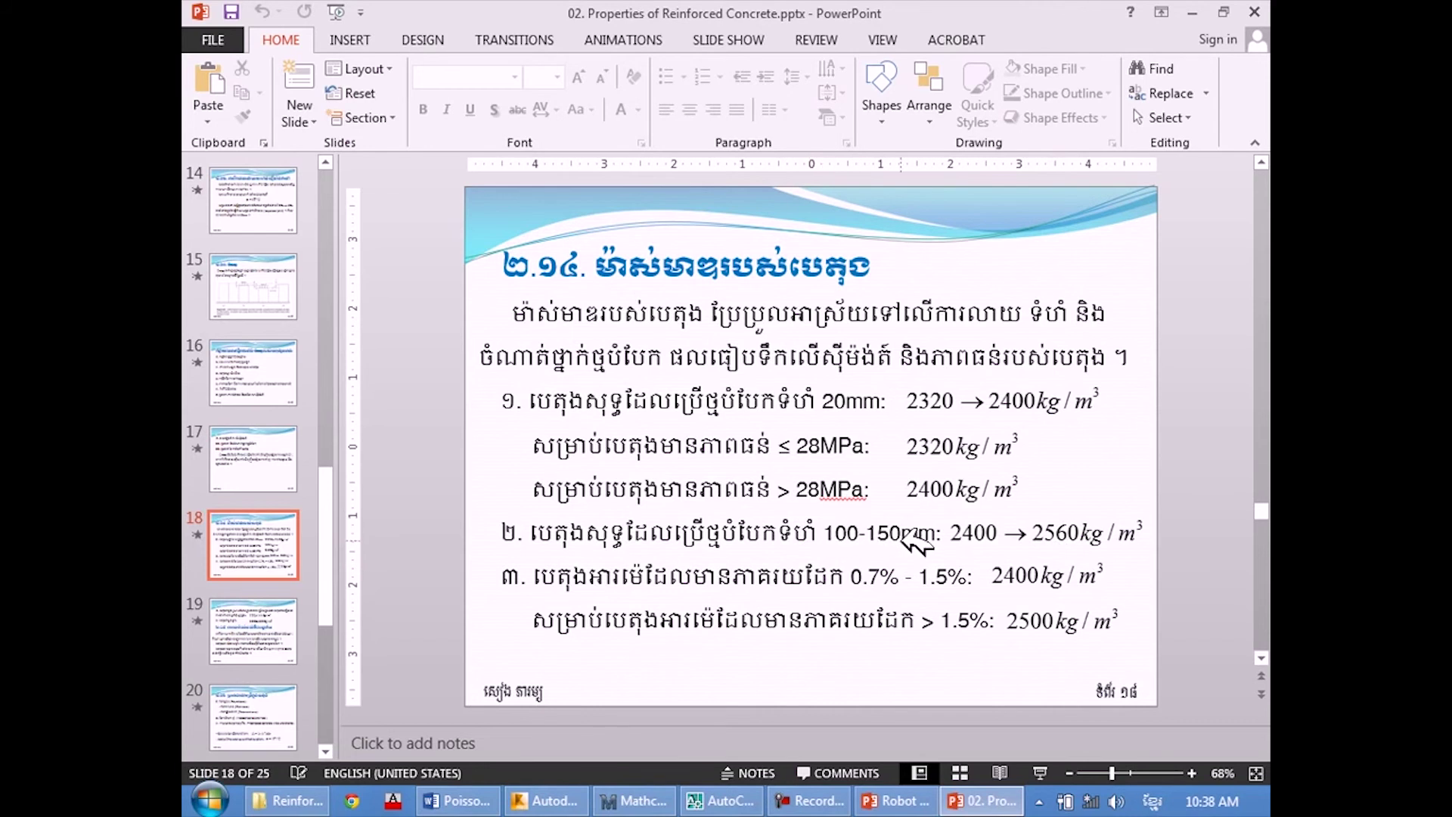
Review the concrete unit weights on PowerPoint slides 18–19, then bring Robot's Material Definition back.
{"action": "scroll", "coordinate": [844, 495], "scroll_direction": "down", "scroll_amount": 1}
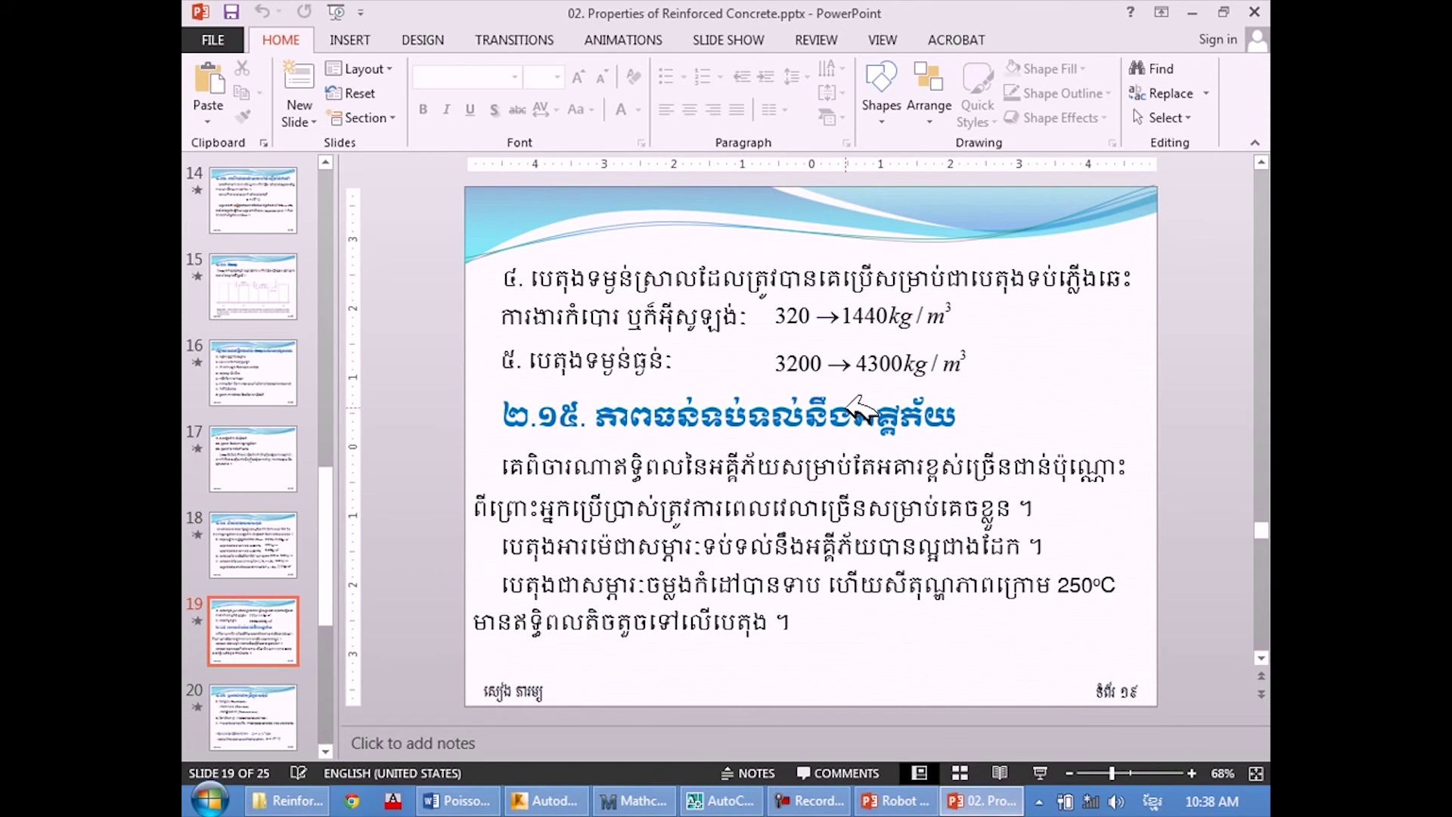
{"action": "scroll", "coordinate": [851, 403], "scroll_direction": "up", "scroll_amount": 1}
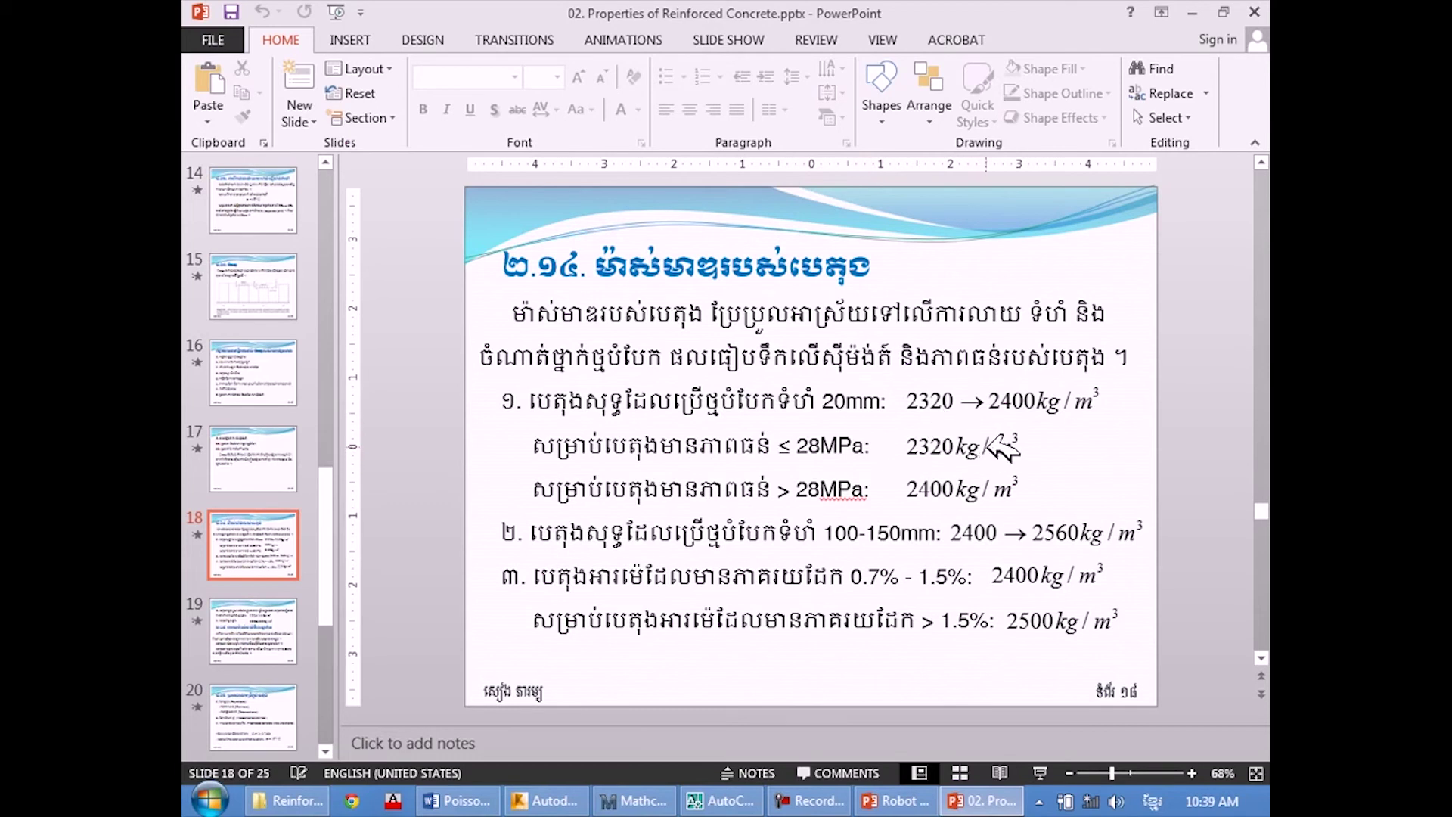
{"action": "left_click", "coordinate": [543, 802]}
{"action": "double_click", "coordinate": [684, 436]}
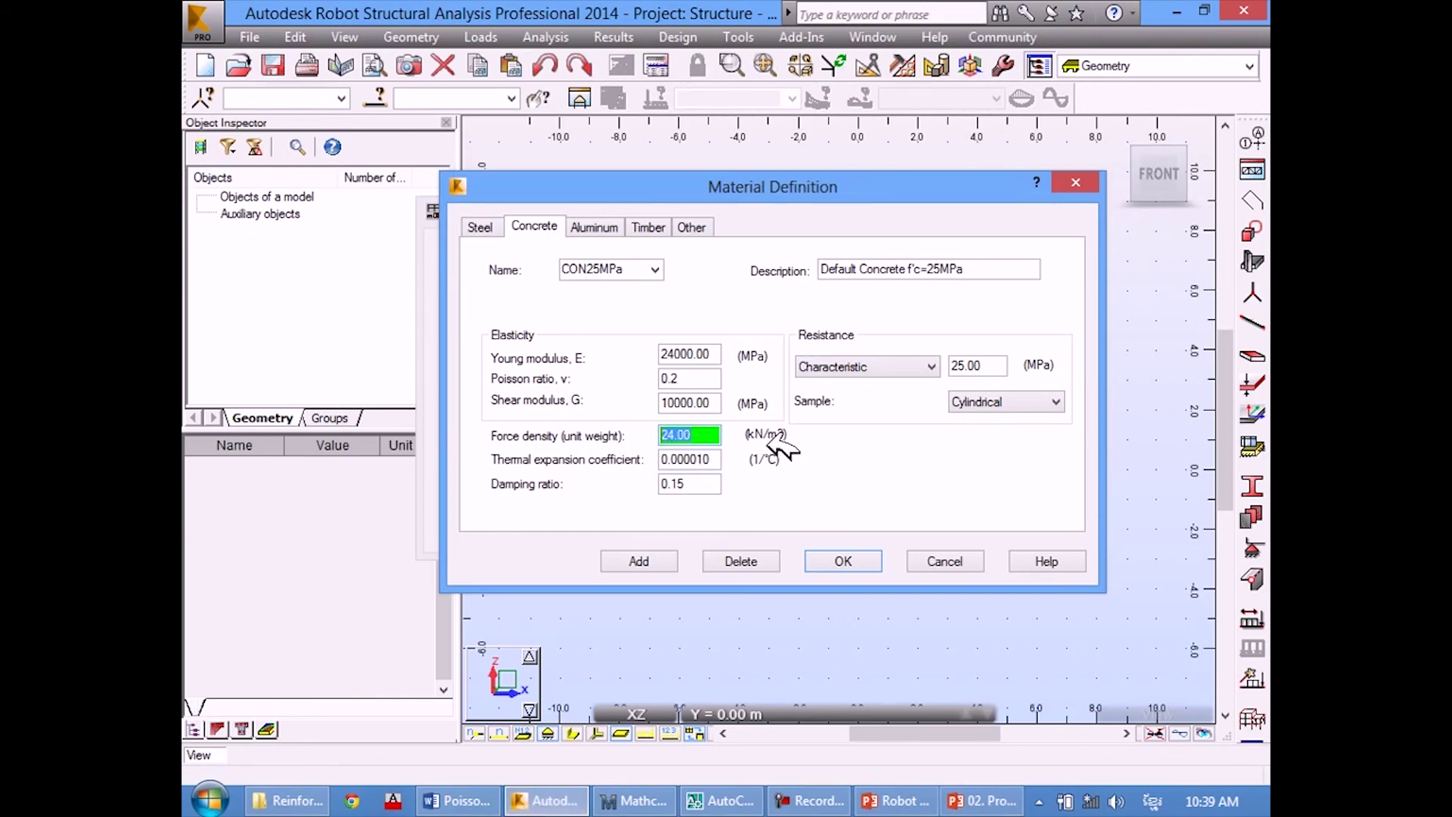
{"action": "left_click", "coordinate": [692, 435]}
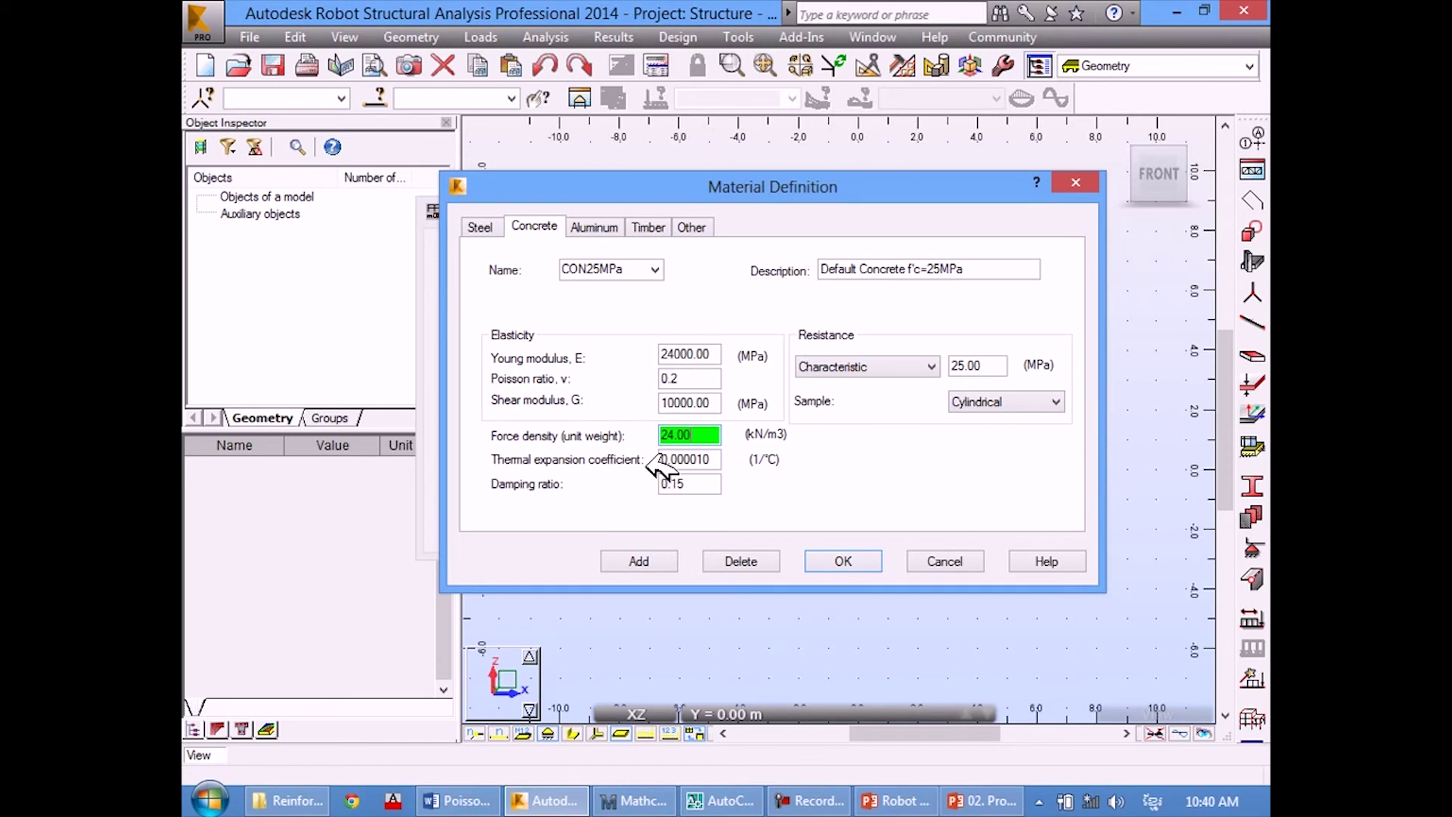
Scroll the Mathcad sheet down to the Khmer note under the thermal expansion equations.
{"action": "left_click", "coordinate": [634, 800]}
{"action": "scroll", "coordinate": [681, 530], "scroll_direction": "down", "scroll_amount": 1}
{"action": "scroll", "coordinate": [762, 542], "scroll_direction": "down", "scroll_amount": 1}
{"action": "scroll", "coordinate": [687, 519], "scroll_direction": "down", "scroll_amount": 1}
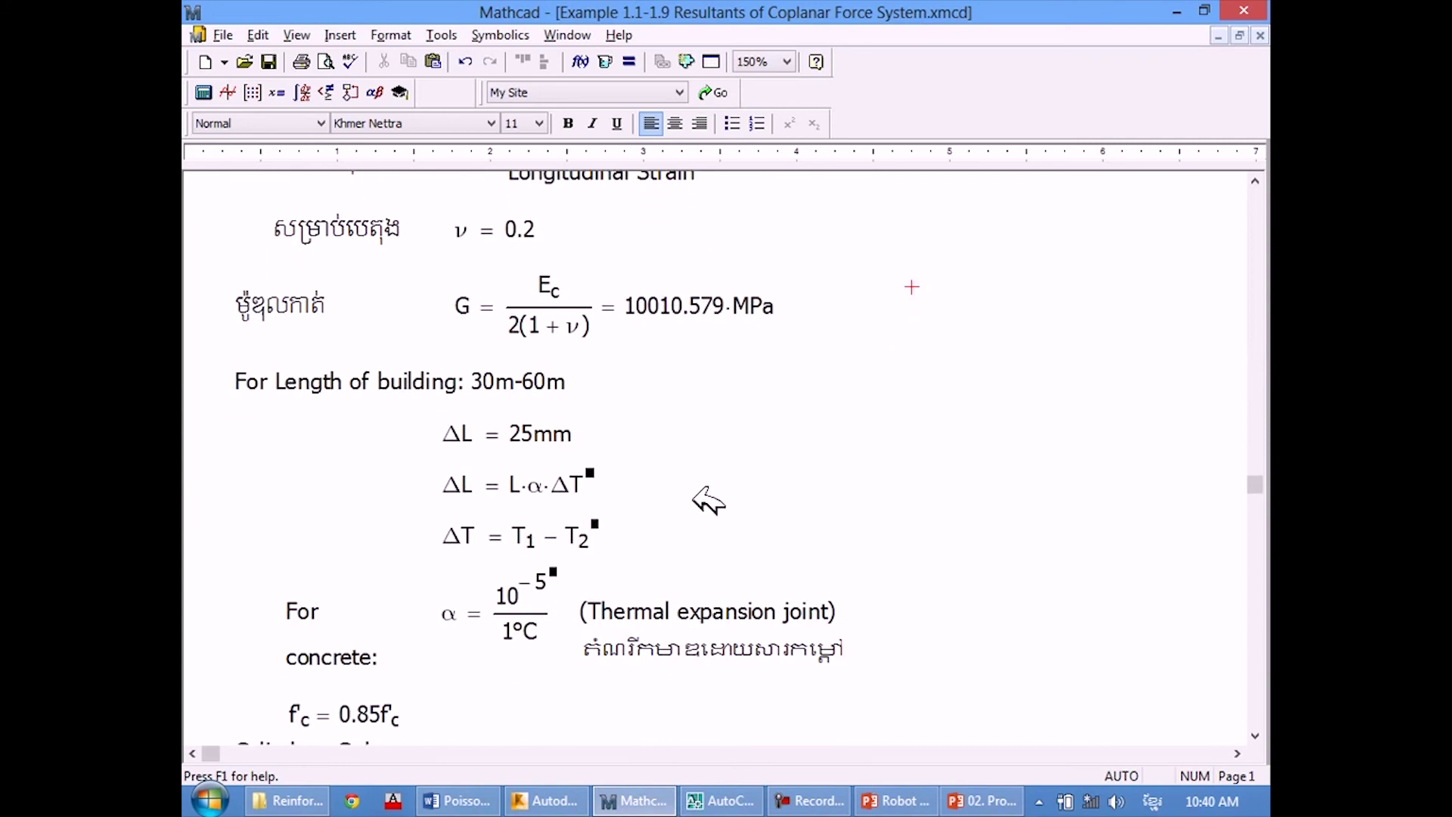
{"action": "scroll", "coordinate": [703, 495], "scroll_direction": "down", "scroll_amount": 1}
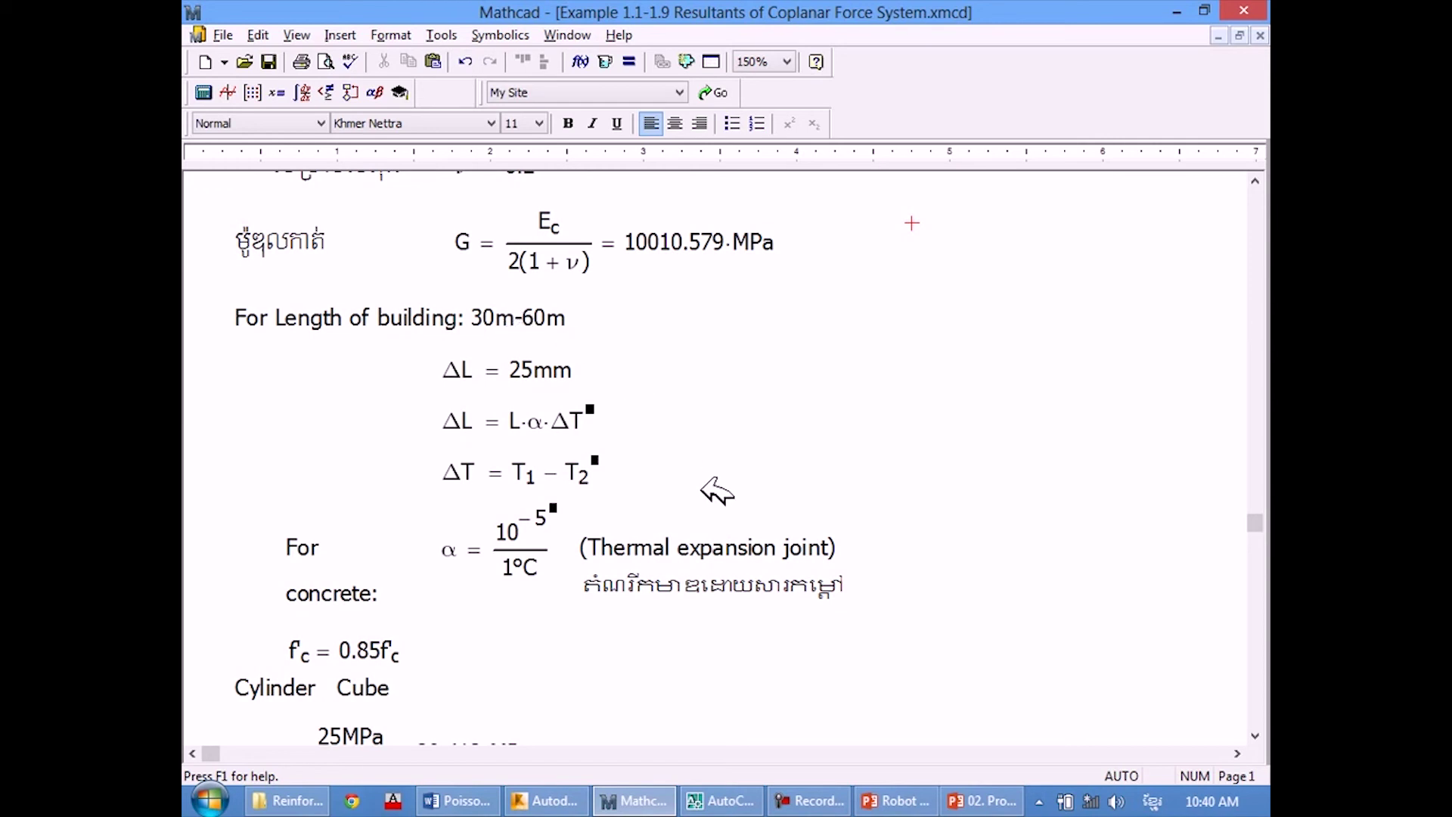
{"action": "left_click", "coordinate": [711, 587]}
{"action": "left_click", "coordinate": [637, 568]}
{"action": "left_click", "coordinate": [634, 582]}
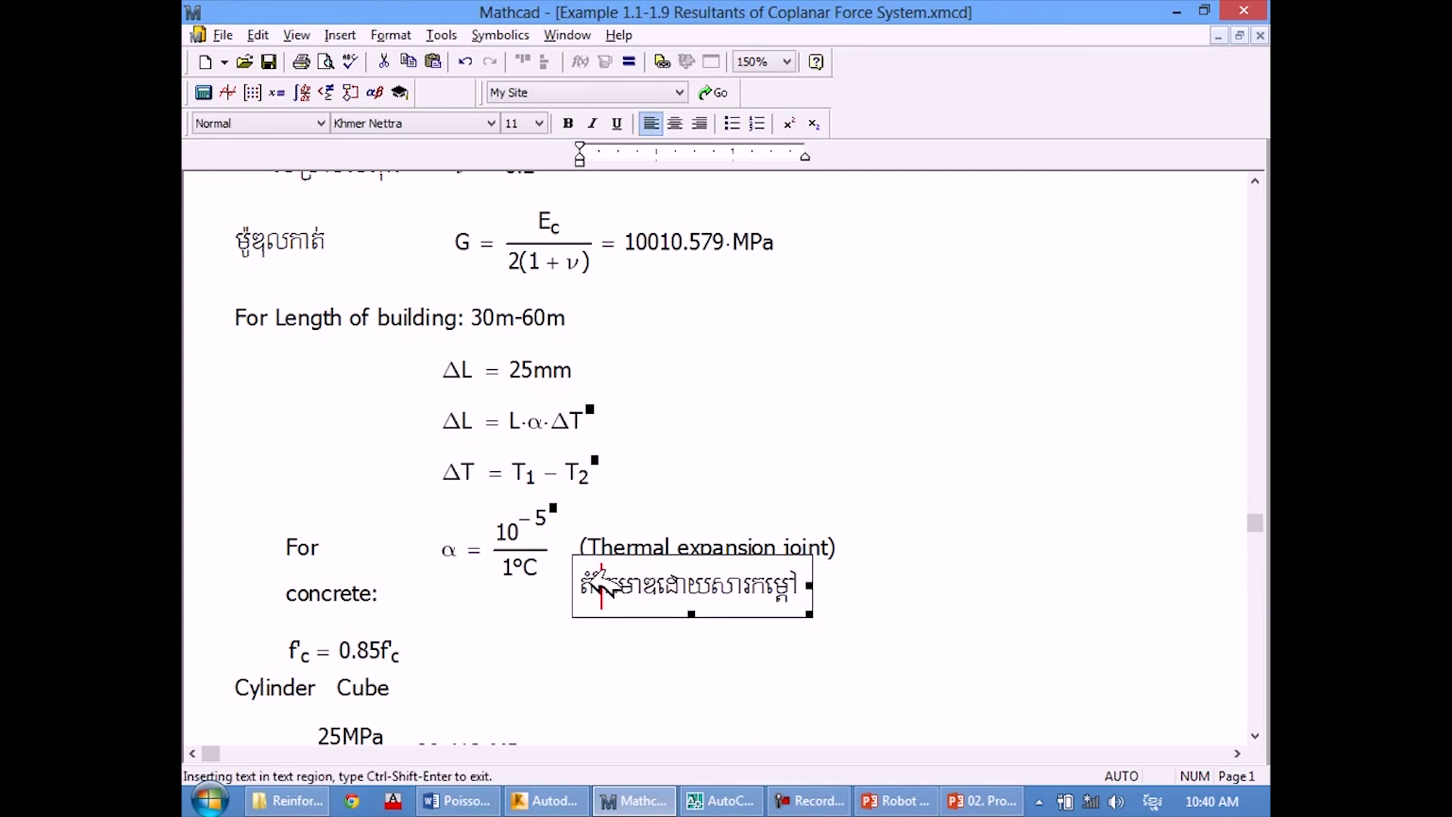
Correct the mistyped Khmer character in the thermal expansion note.
{"action": "type", "text": "ណ"}
{"action": "key", "text": "BackSpace"}
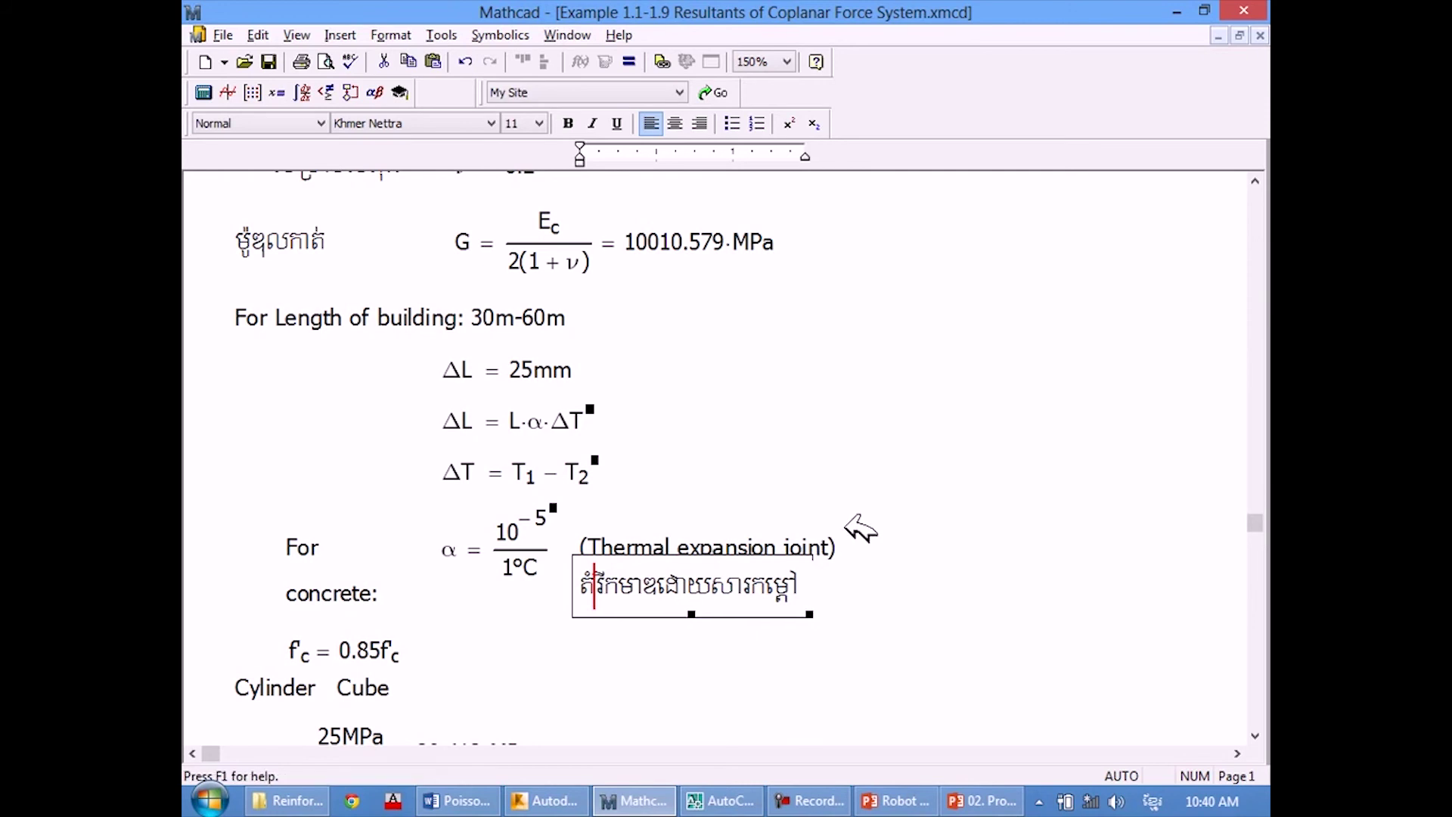
{"action": "type", "text": "0"}
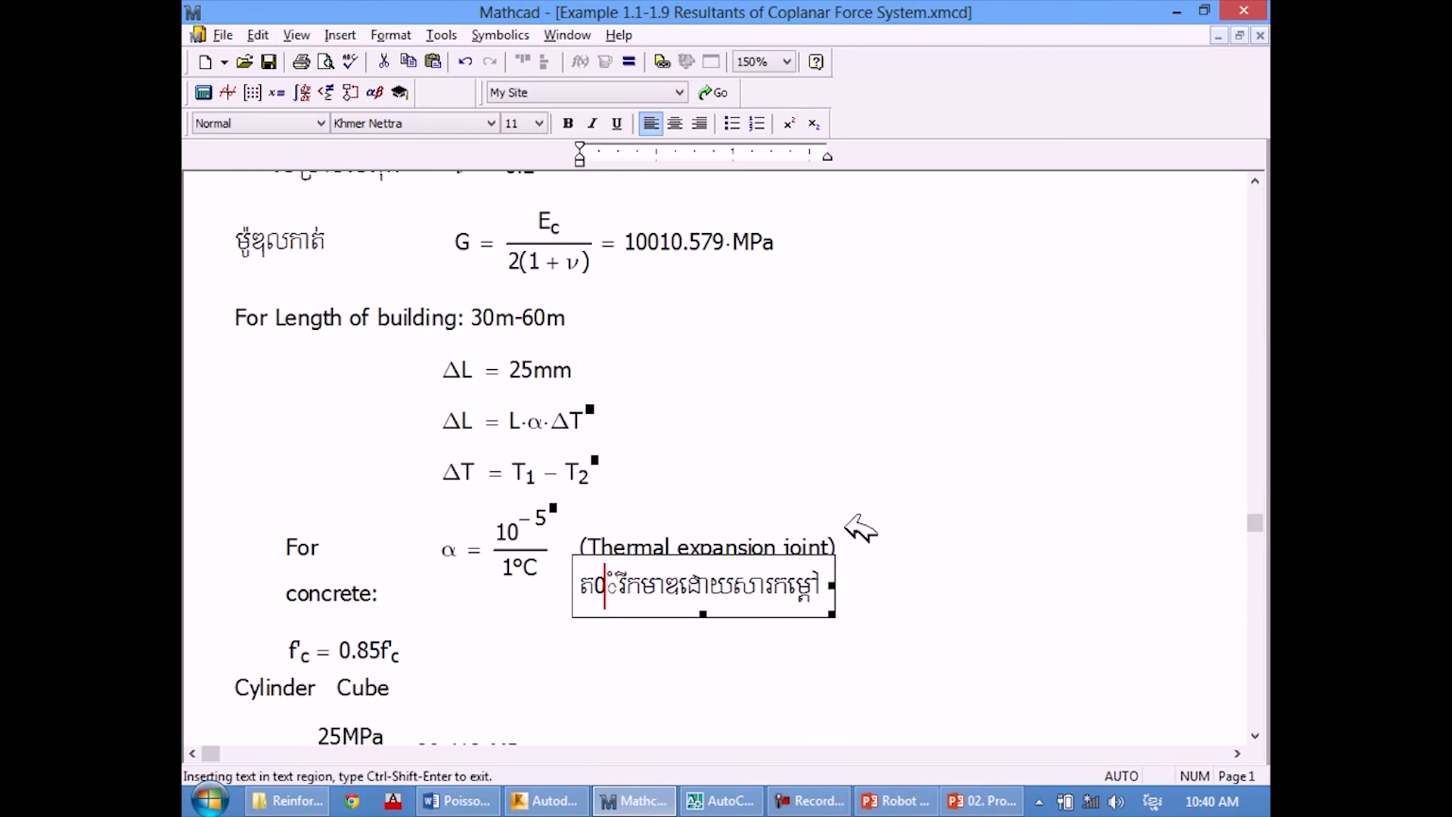
{"action": "key", "text": "BackSpace"}
{"action": "type", "text": "ណ"}
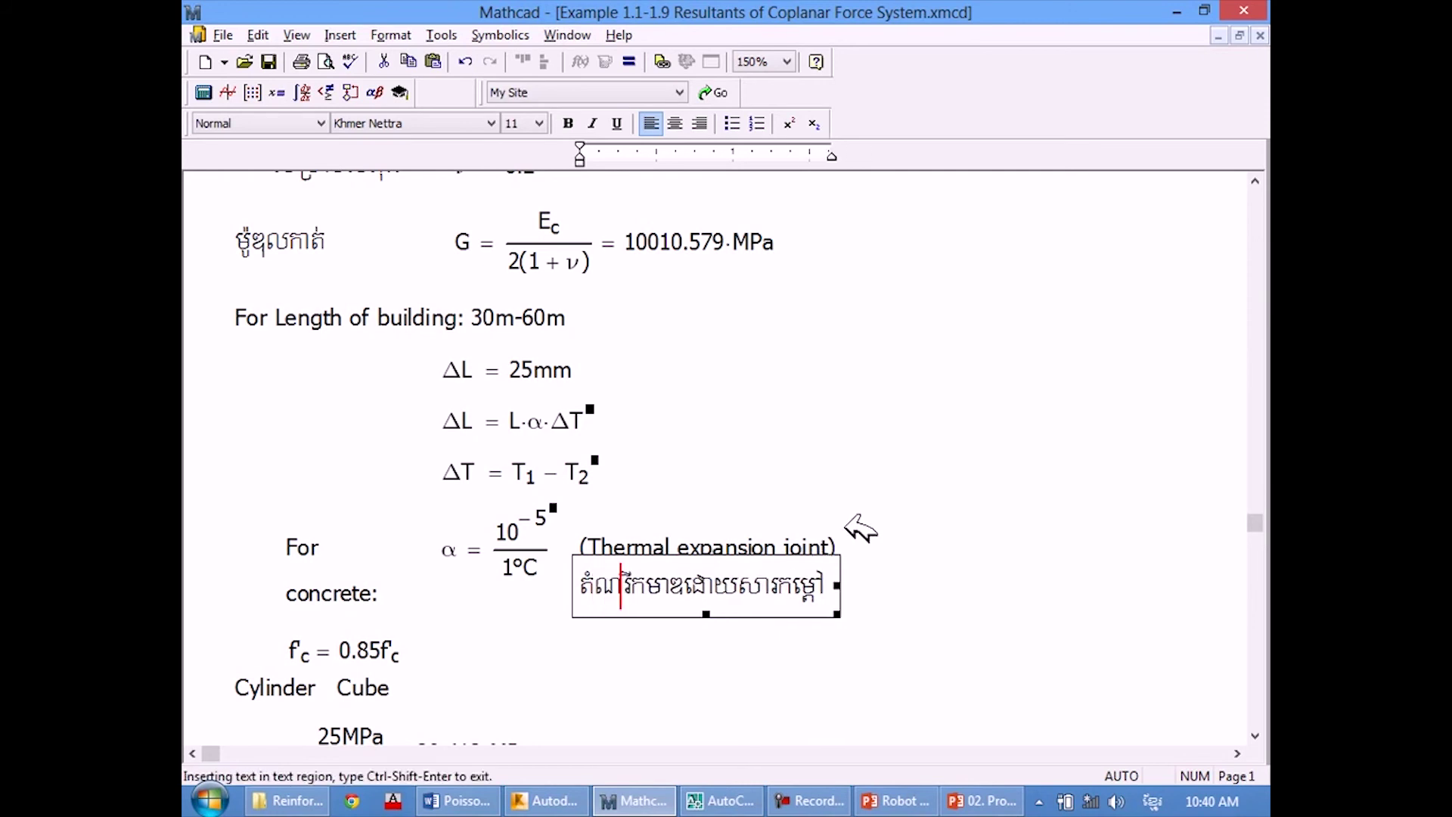
{"action": "left_click", "coordinate": [923, 435]}
{"action": "left_click_drag", "start_coordinate": [924, 564], "coordinate": [898, 577]}
{"action": "left_click", "coordinate": [899, 581]}
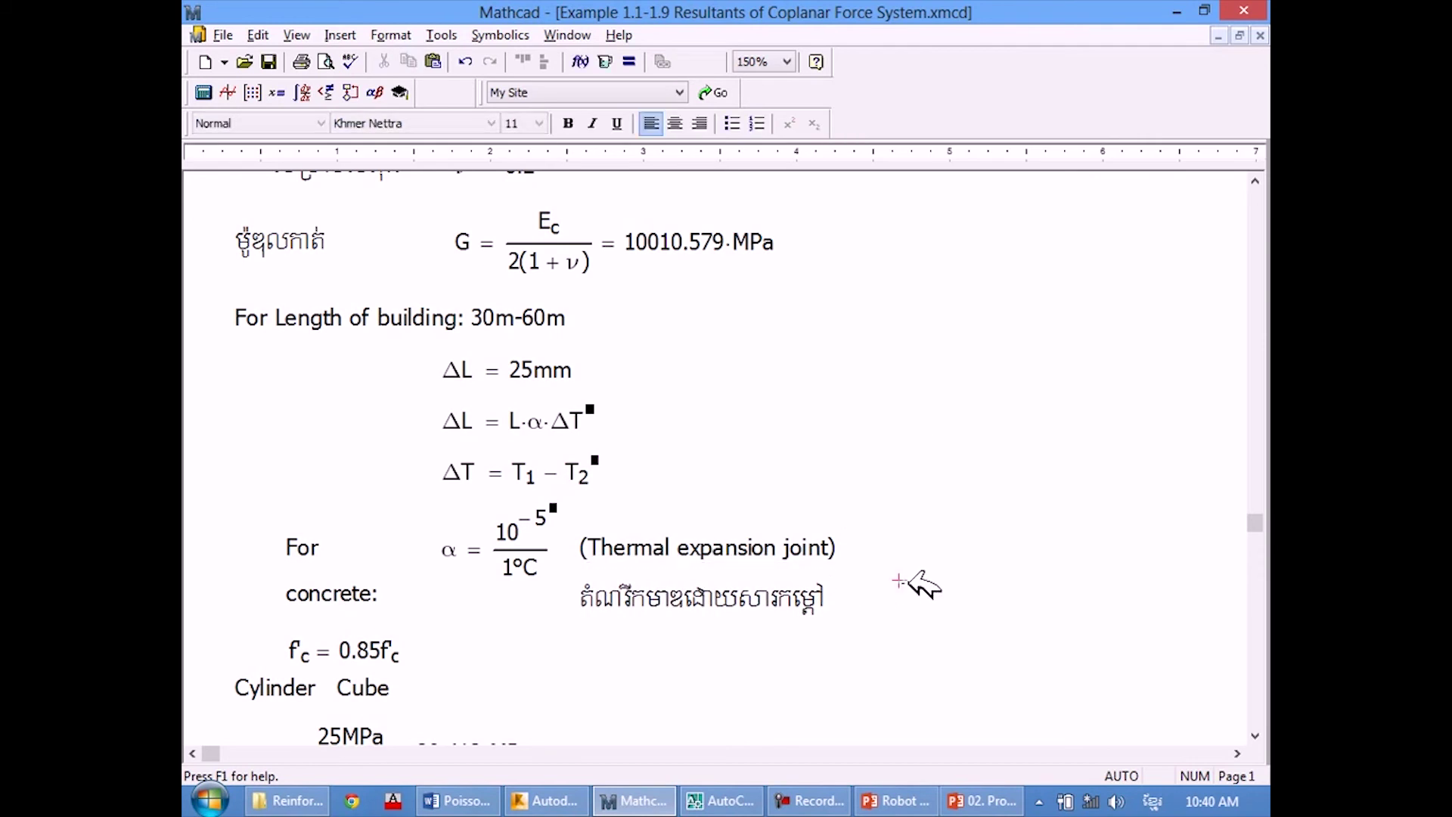
Review the Thermal expansion joint caption, leaving it unchanged.
{"action": "left_click", "coordinate": [925, 531]}
{"action": "scroll", "coordinate": [870, 552], "scroll_direction": "up", "scroll_amount": 1}
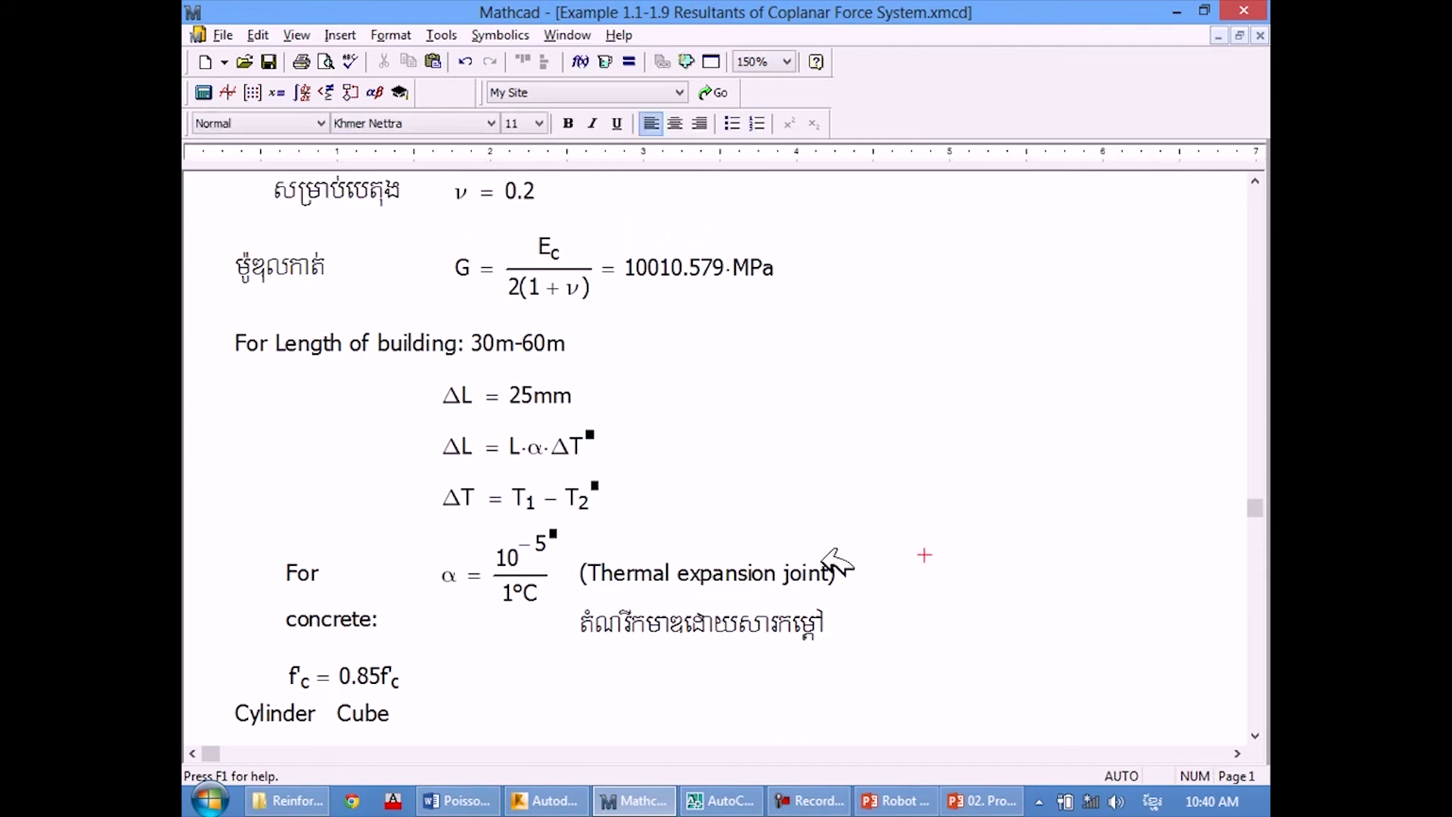
{"action": "left_click", "coordinate": [715, 571]}
{"action": "left_click", "coordinate": [708, 491]}
{"action": "scroll", "coordinate": [621, 461], "scroll_direction": "up", "scroll_amount": 1}
{"action": "left_click", "coordinate": [874, 465]}
Inspect the ΔL = L·α·ΔT formula and the ΔL = 25mm definition without changing them.
{"action": "left_click", "coordinate": [463, 459]}
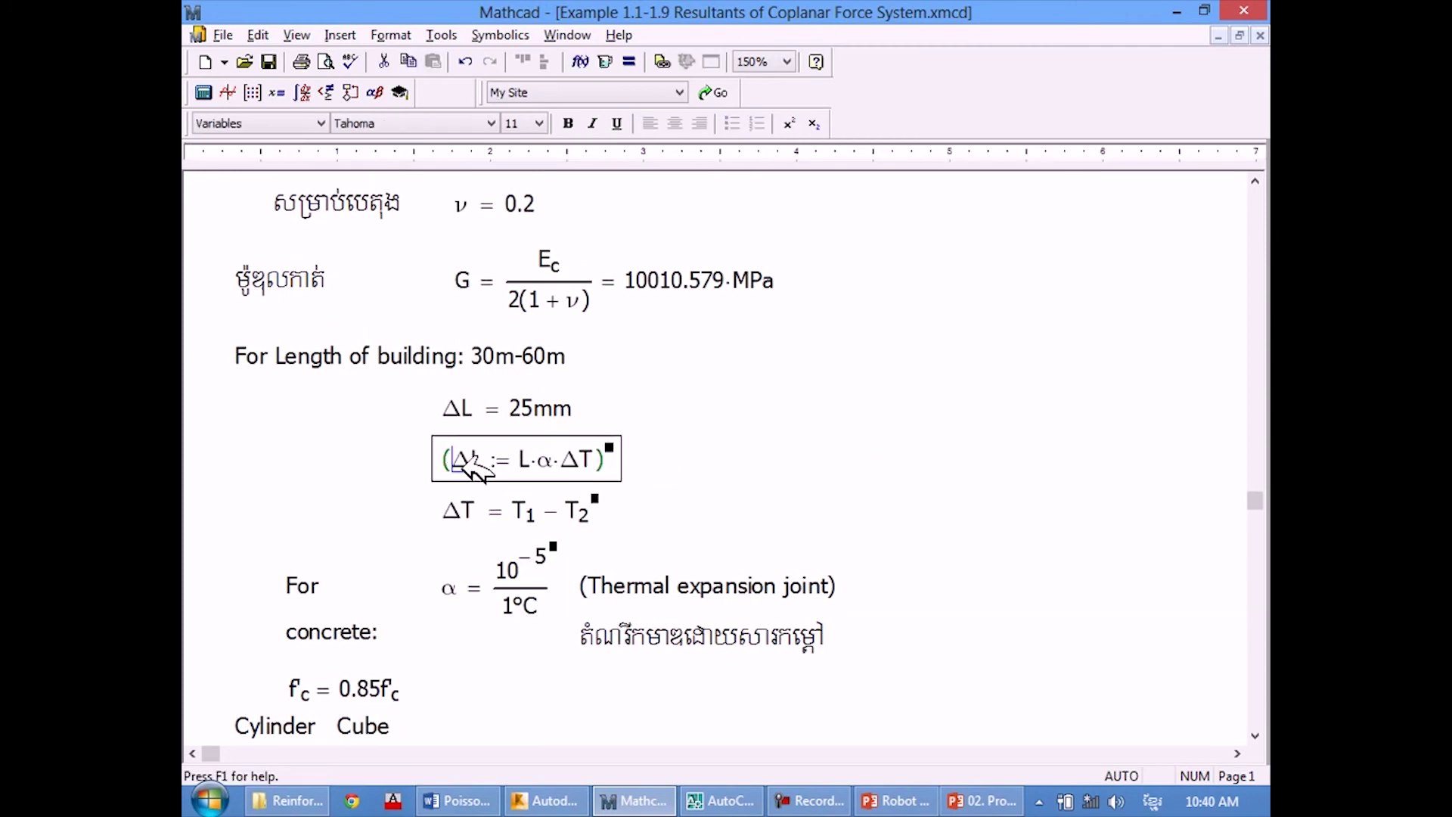
{"action": "left_click", "coordinate": [695, 465]}
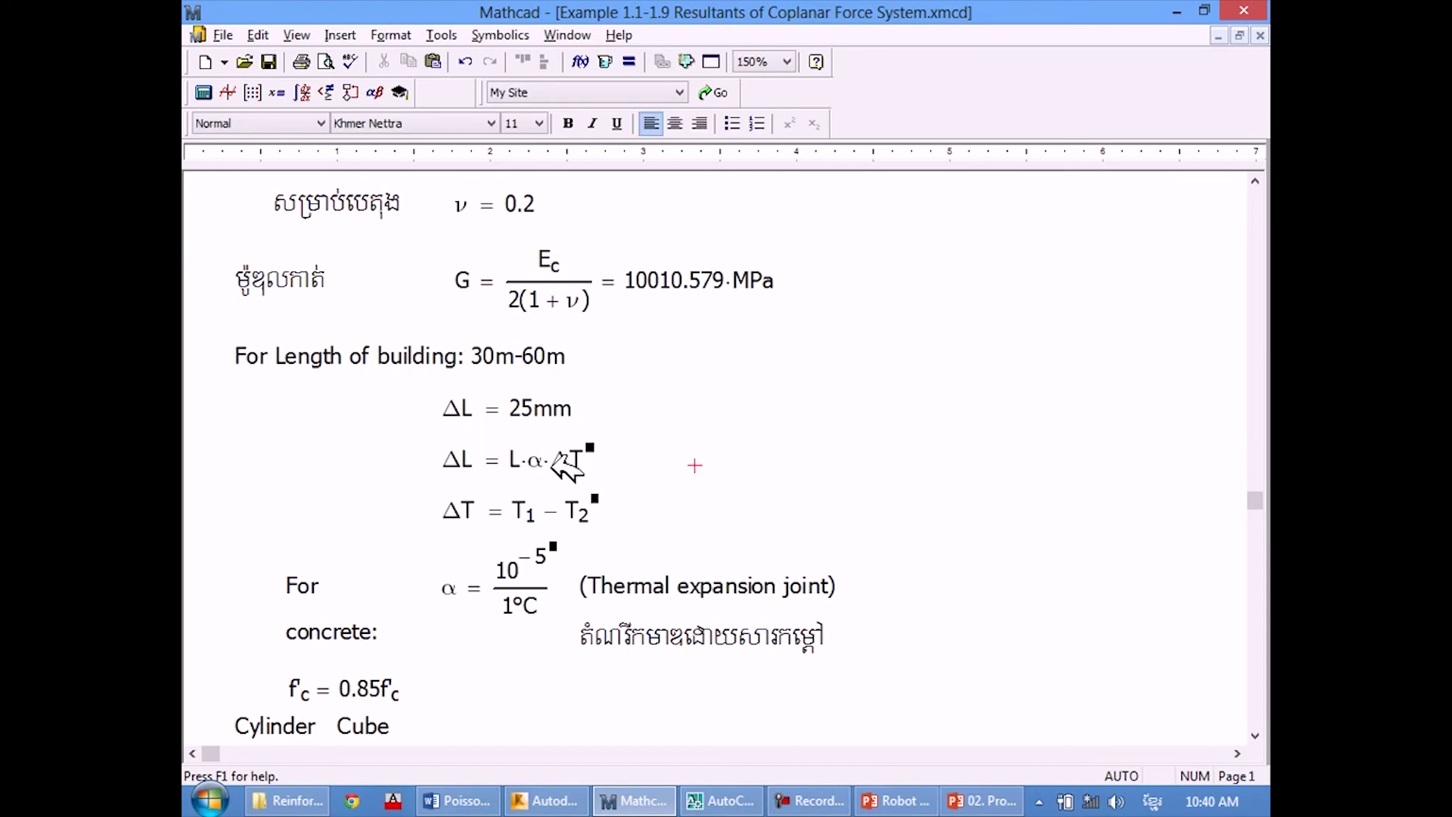
{"action": "left_click", "coordinate": [483, 409]}
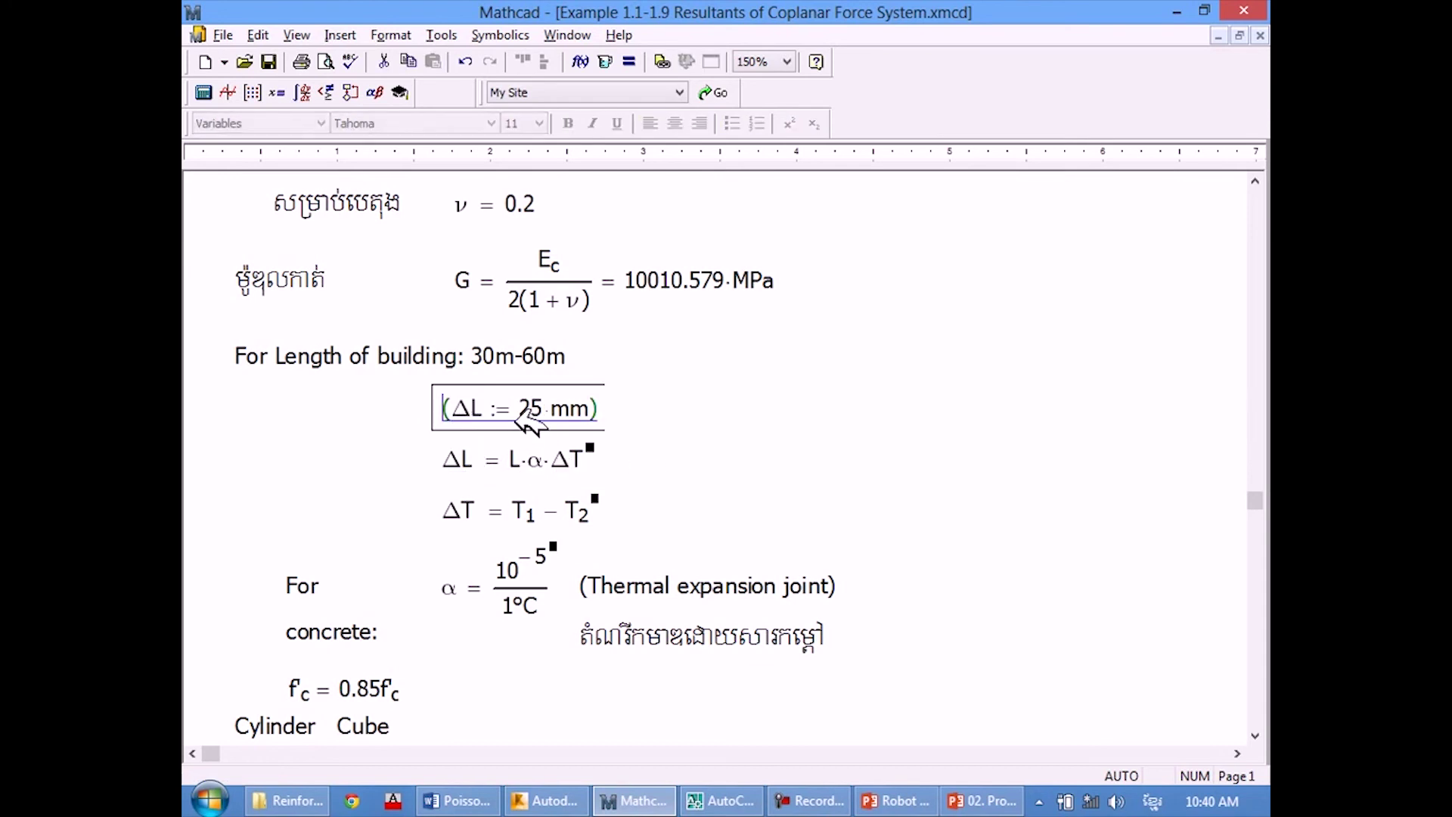
{"action": "left_click", "coordinate": [668, 404]}
{"action": "left_click", "coordinate": [694, 428]}
{"action": "scroll", "coordinate": [700, 439], "scroll_direction": "down", "scroll_amount": 1}
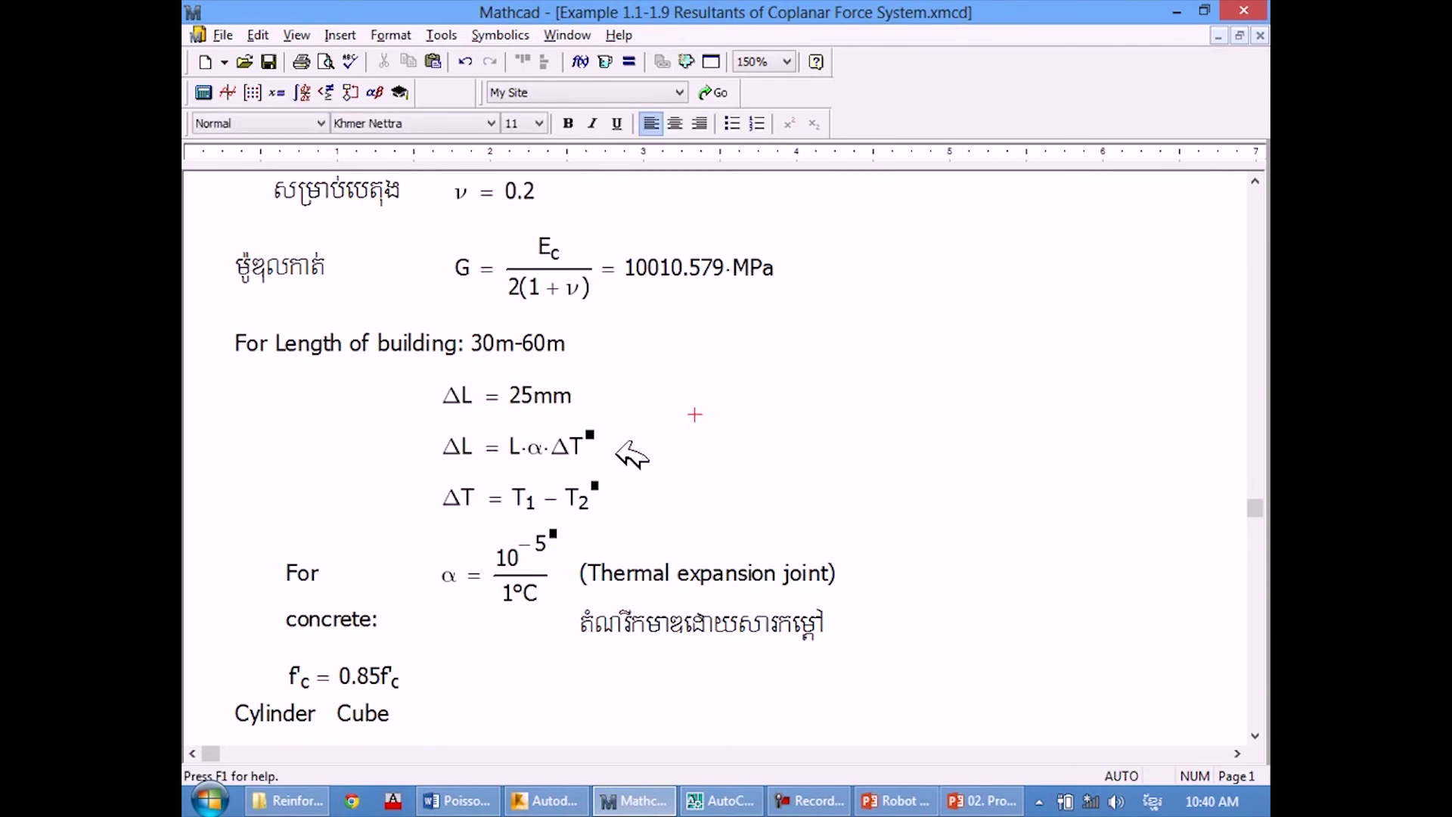
{"action": "scroll", "coordinate": [617, 448], "scroll_direction": "down", "scroll_amount": 1}
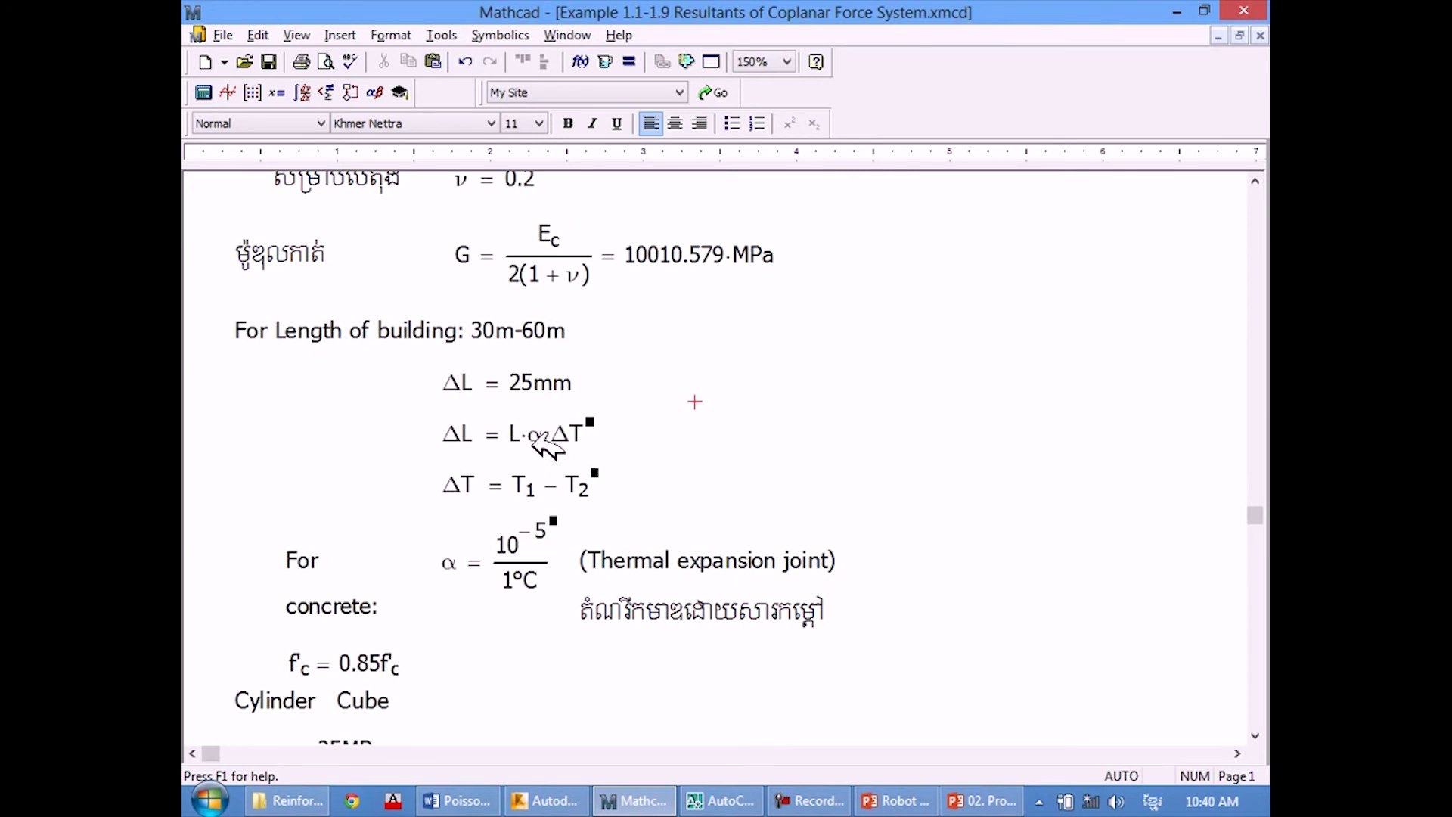
{"action": "left_click", "coordinate": [537, 437]}
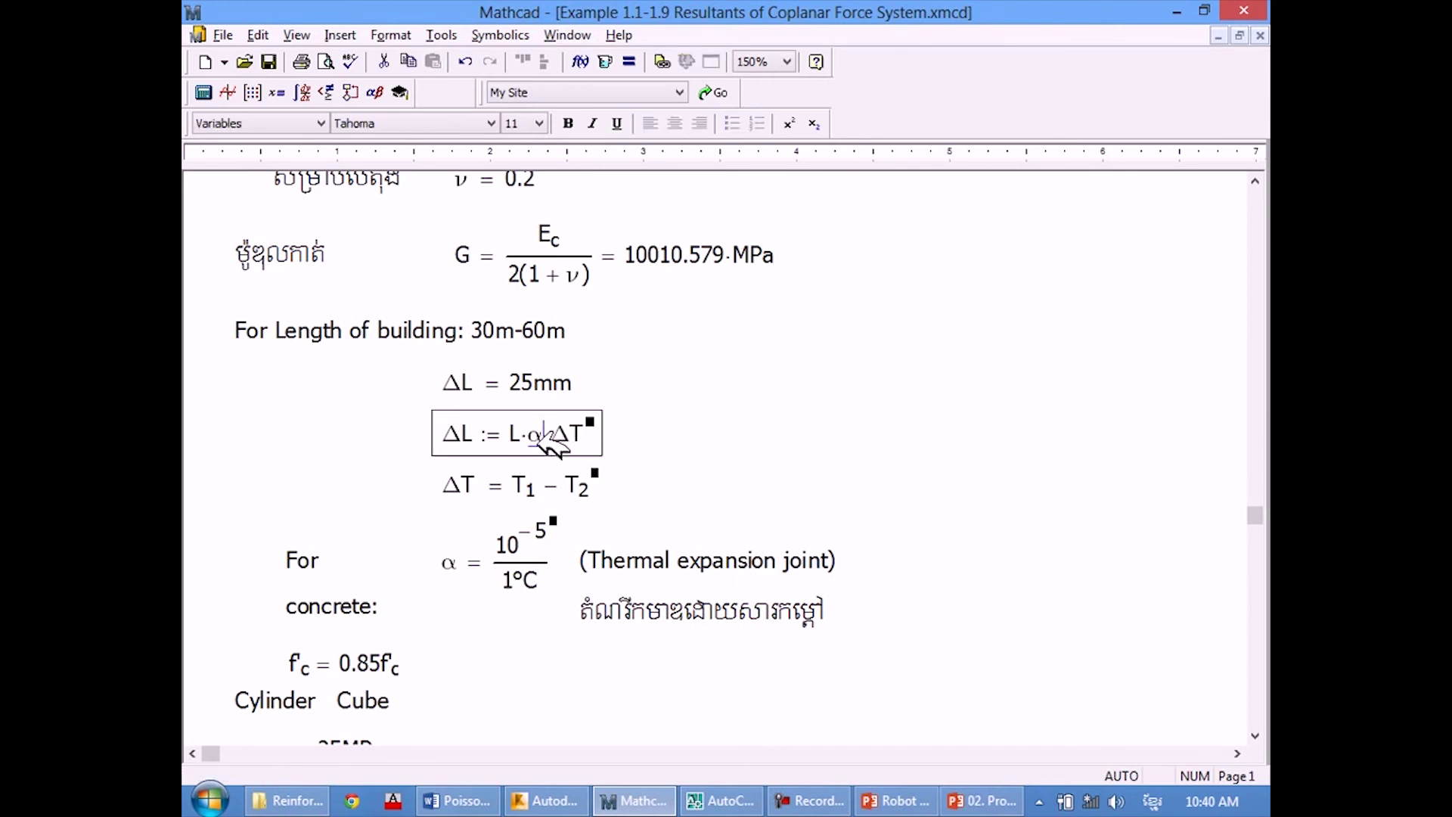
Confirm Robot's concrete thermal expansion coefficient is 0.000010, then return to Mathcad.
{"action": "left_click", "coordinate": [534, 802]}
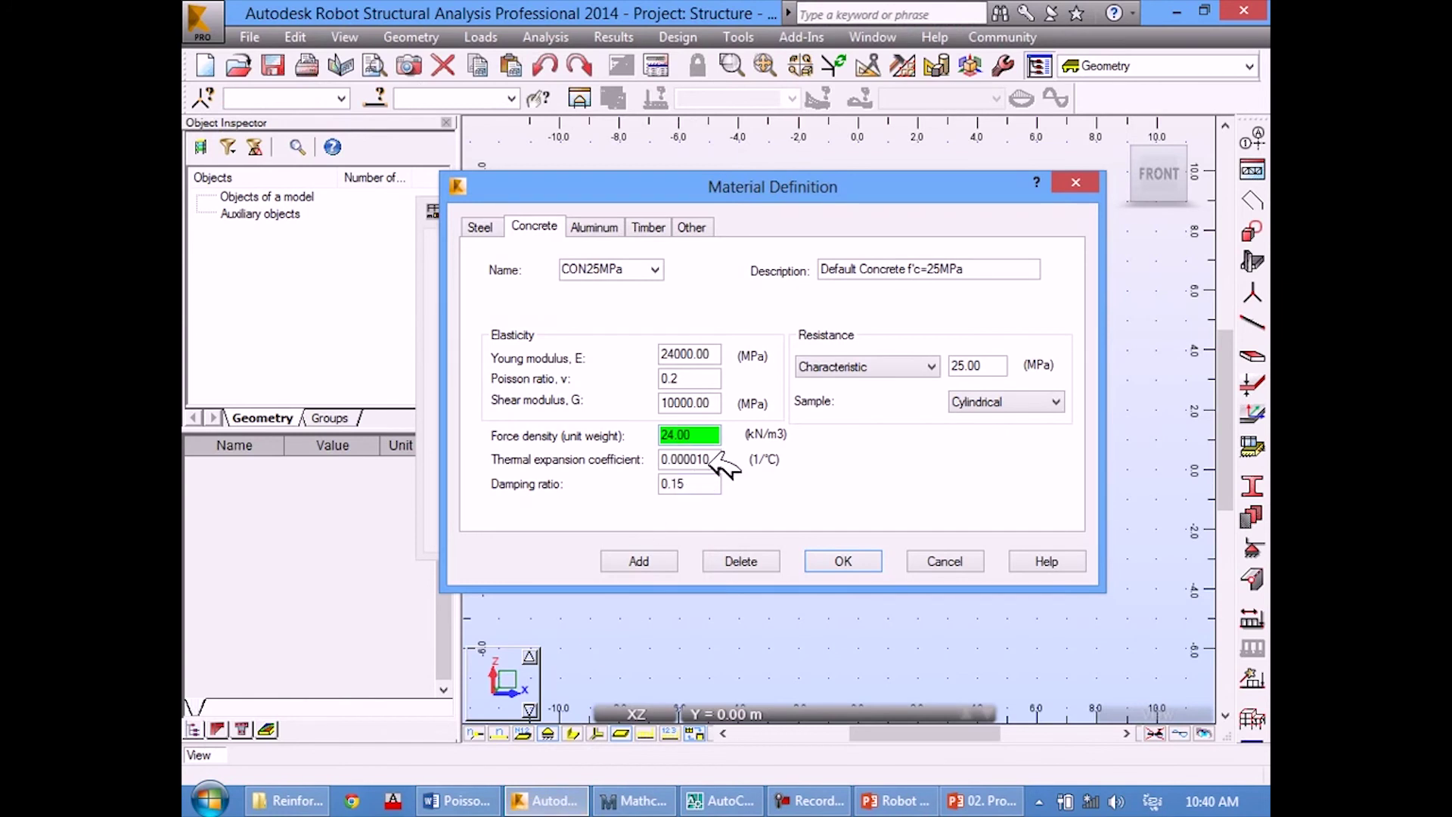
{"action": "key", "text": "Tab"}
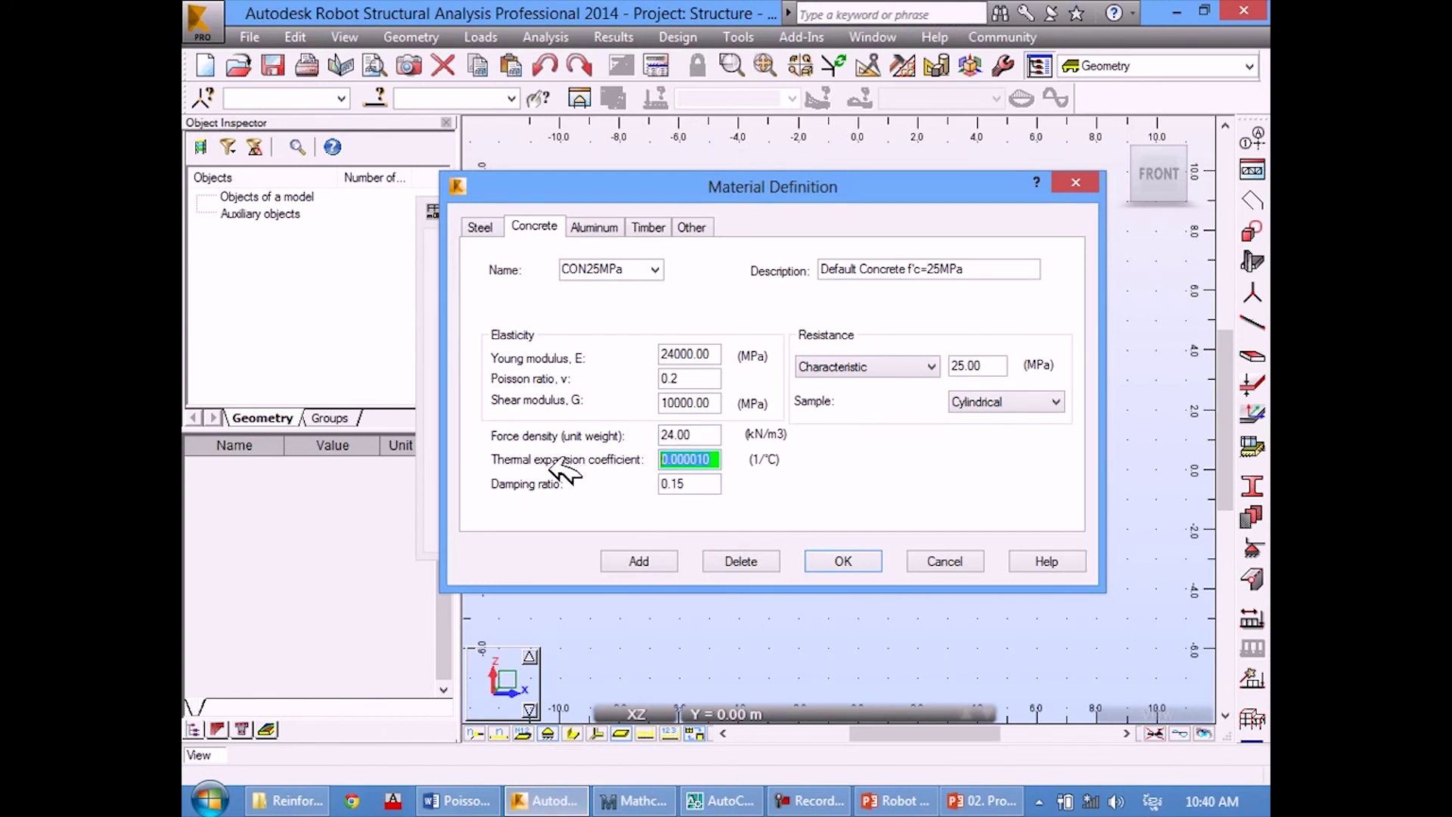
{"action": "left_click", "coordinate": [652, 806]}
{"action": "left_click", "coordinate": [797, 414]}
Add a Khmer text label meaning 'for concrete and steel' right of ΔL = L·α·ΔT.
{"action": "scroll", "coordinate": [768, 446], "scroll_direction": "up", "scroll_amount": 1}
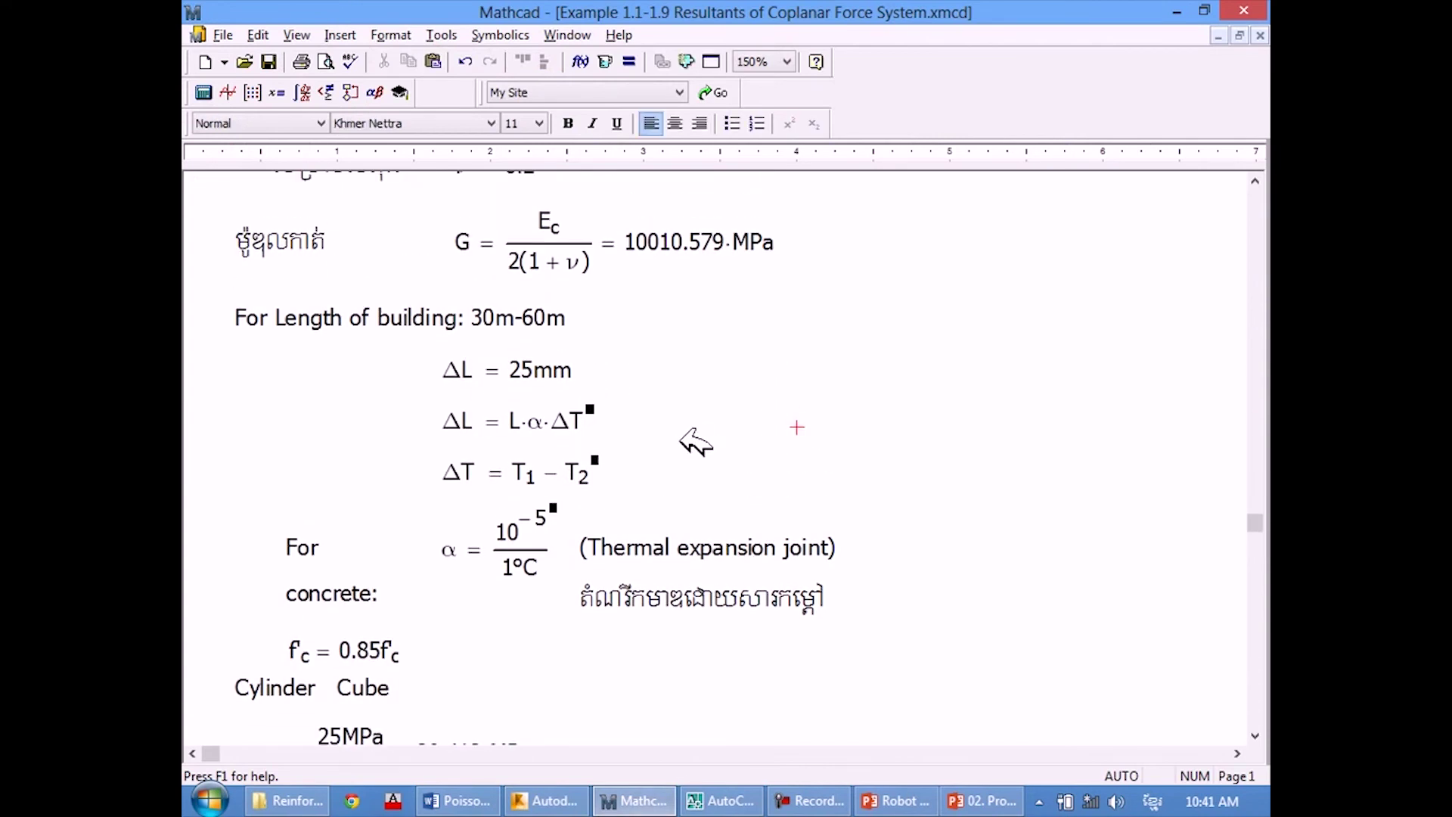
{"action": "scroll", "coordinate": [681, 432], "scroll_direction": "down", "scroll_amount": 1}
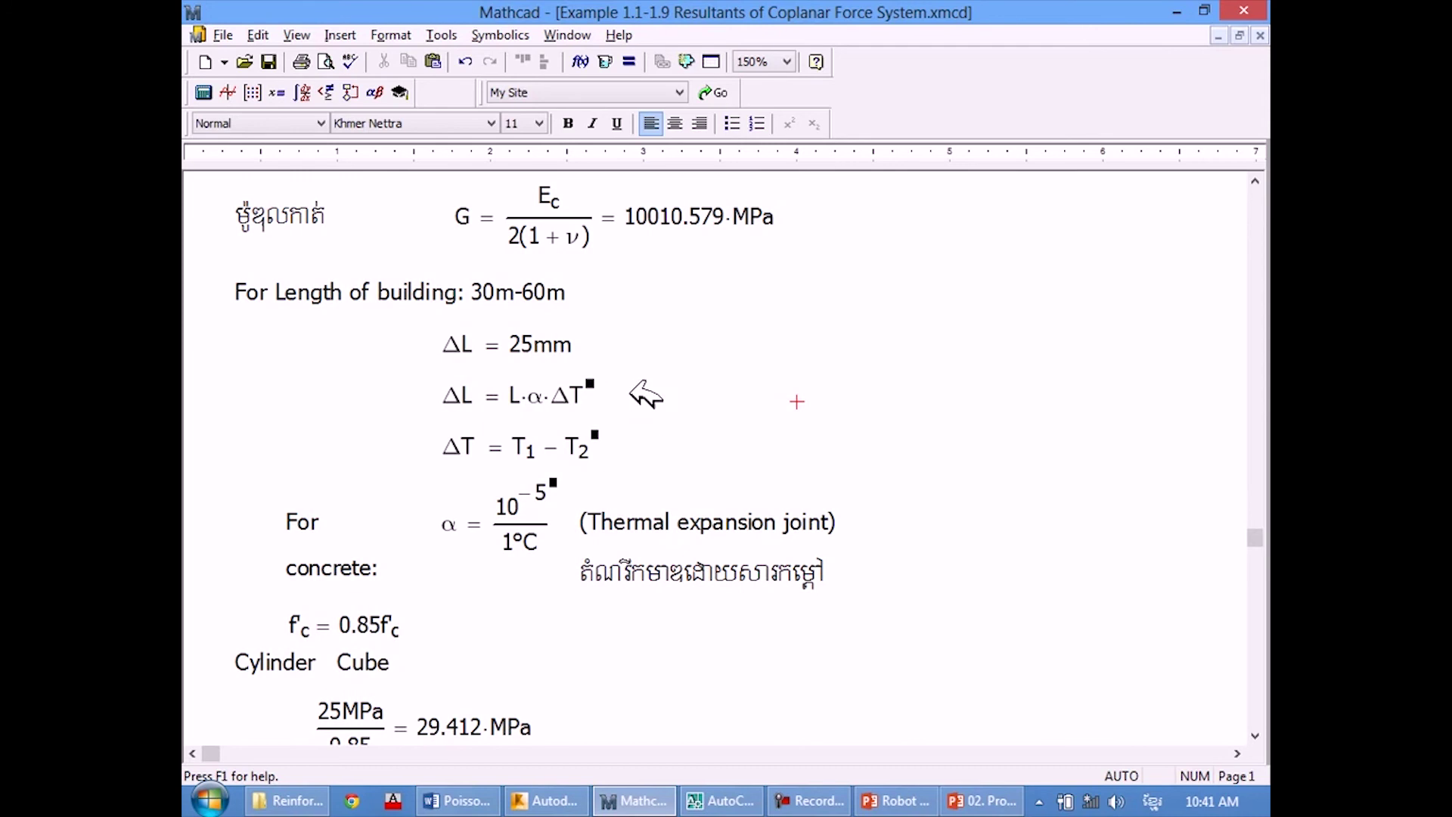
{"action": "left_click", "coordinate": [682, 390]}
{"action": "type", "text": "\"សម្រាប"}
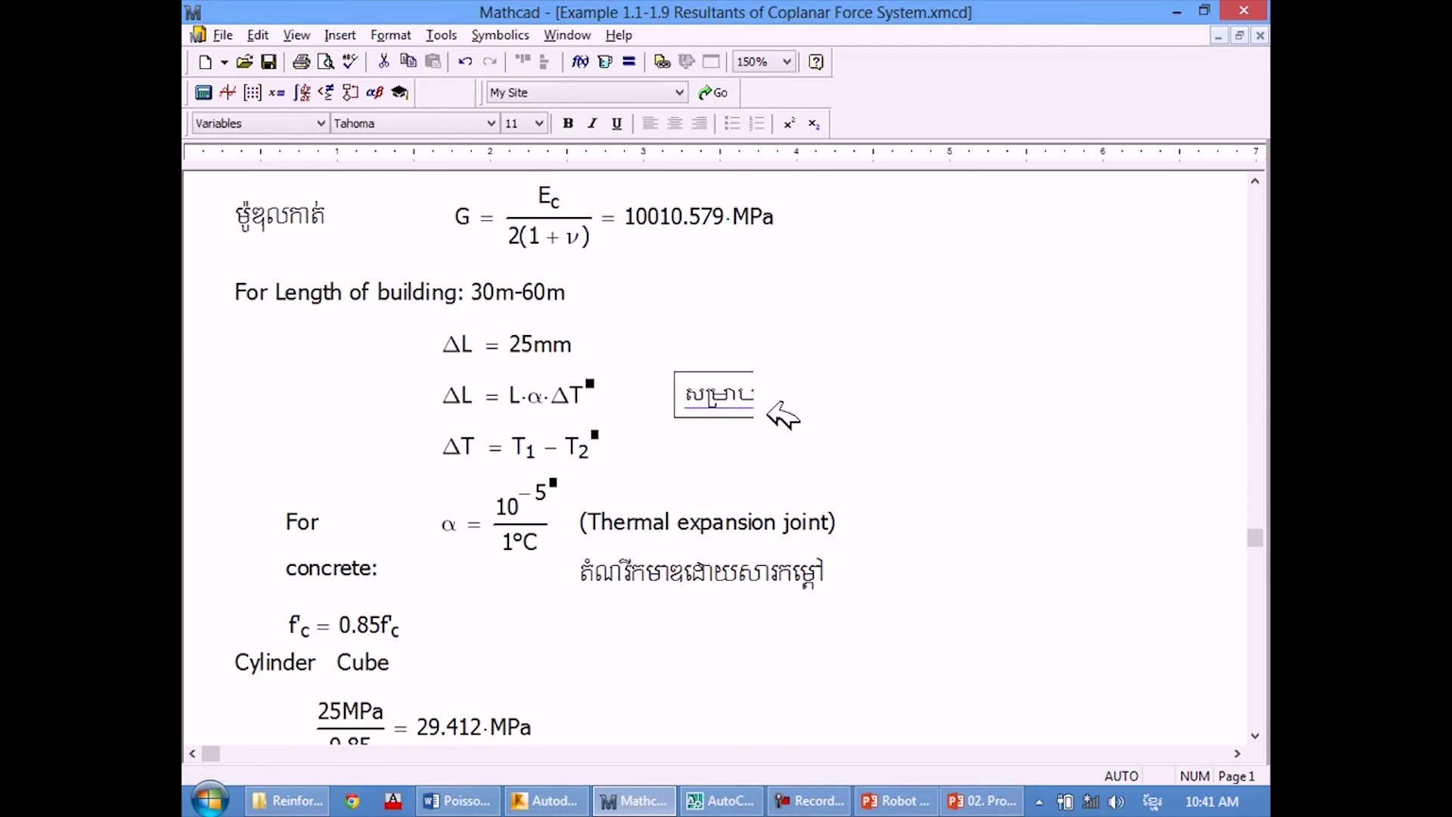
{"action": "key", "text": "ctrl+shift+Return"}
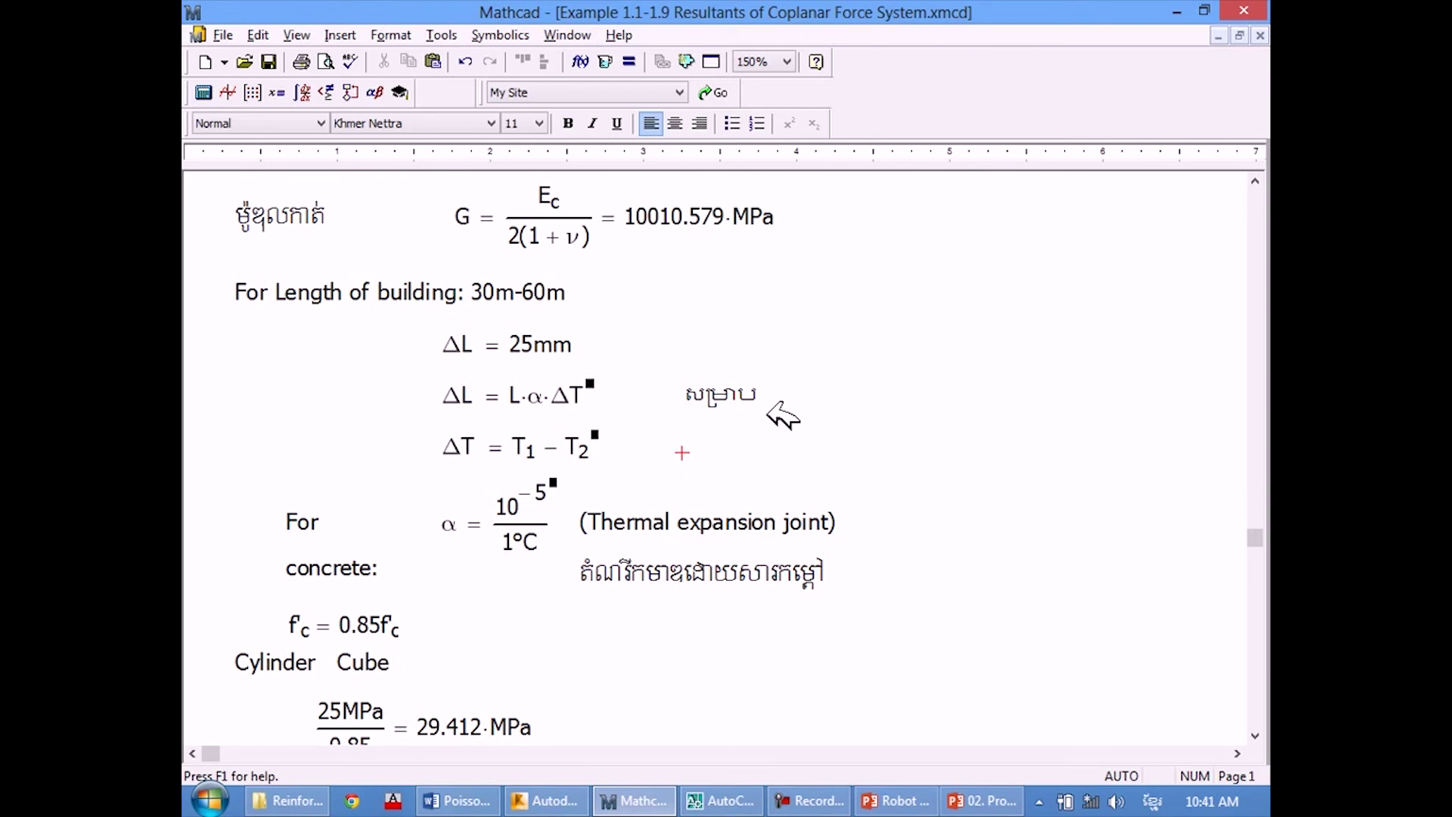
{"action": "left_click", "coordinate": [760, 400]}
{"action": "type", "text": "់"}
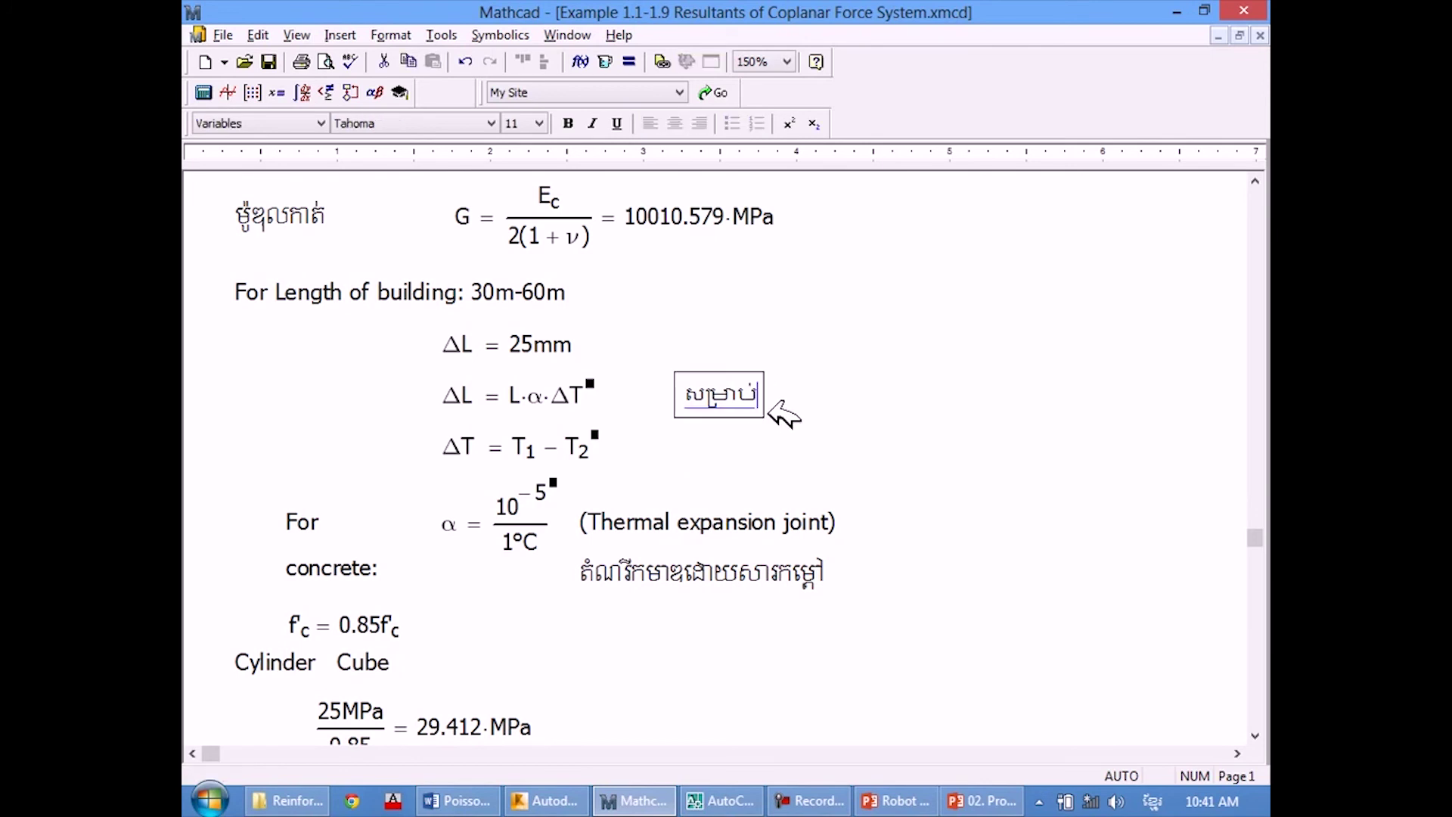
{"action": "type", "text": "បេតុង បិង"}
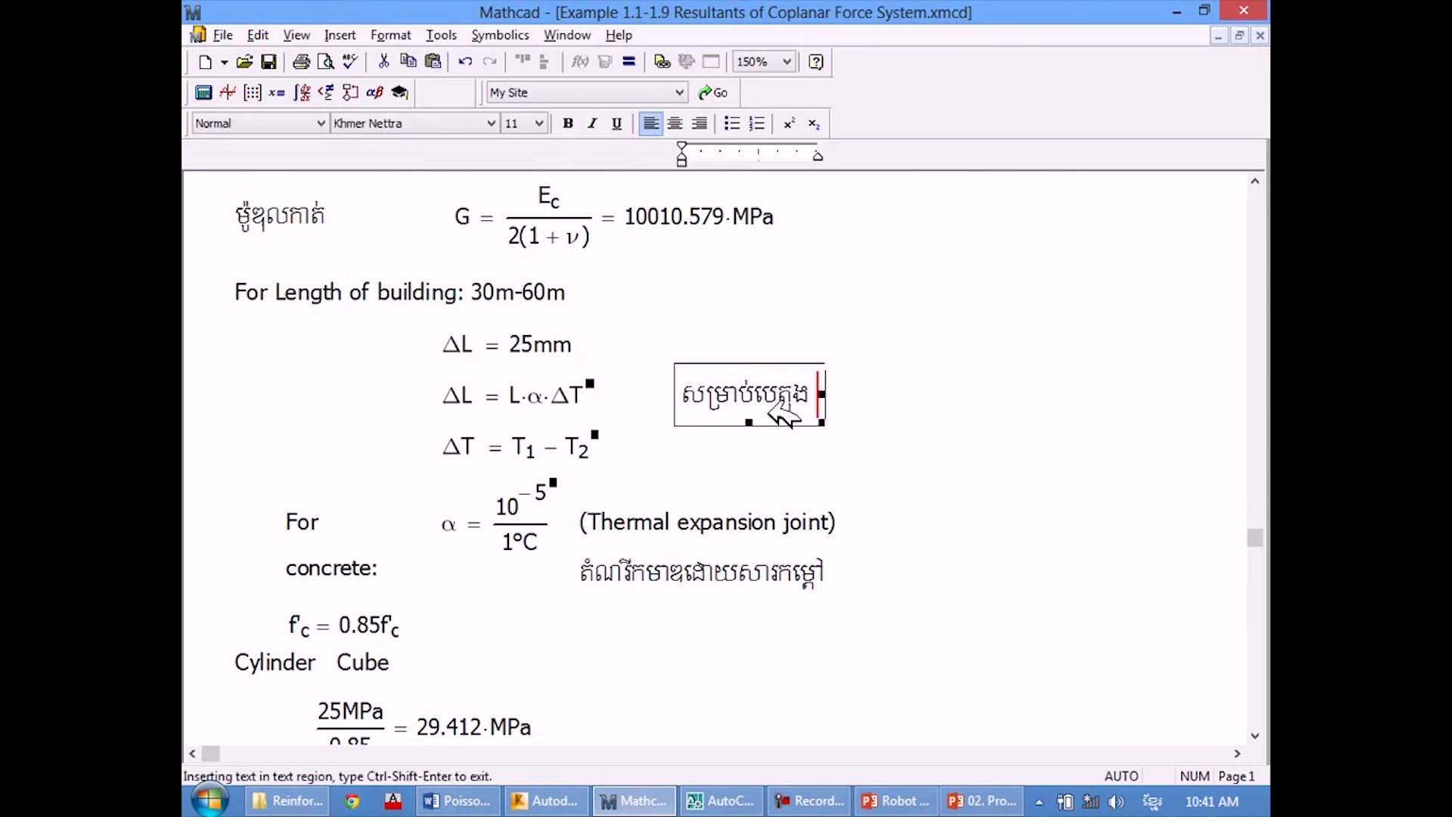
{"action": "key", "text": "BackSpace"}
{"action": "key", "text": "BackSpace"}
{"action": "key", "text": "BackSpace"}
{"action": "type", "text": "និង"}
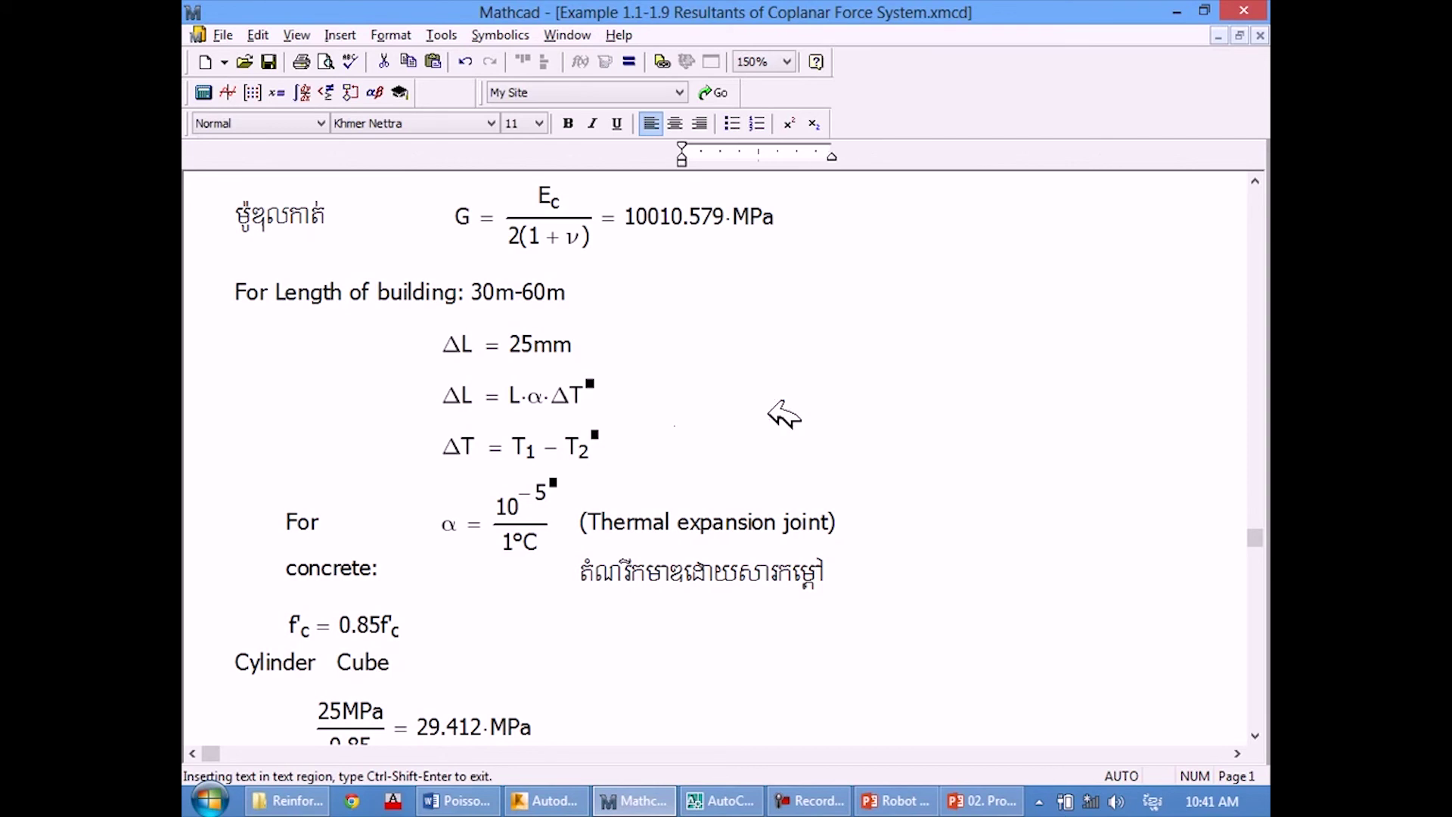
{"action": "type", "text": "ដែក"}
{"action": "key", "text": "ctrl+shift+Return"}
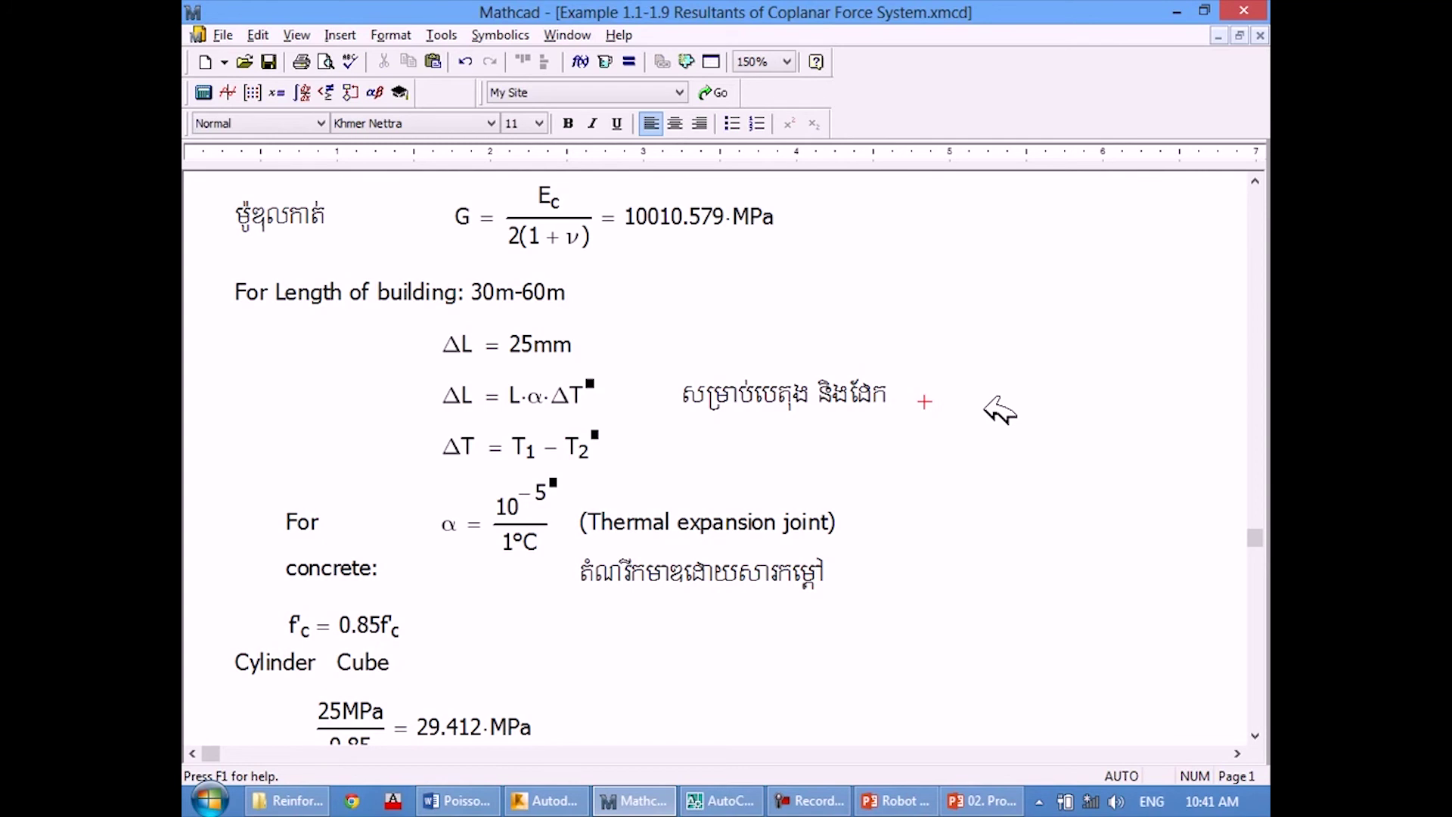
Start an α := 10^-5 math region, then trim it back to a bare α.
{"action": "type", "text": "a"}
{"action": "type", "text": ":="}
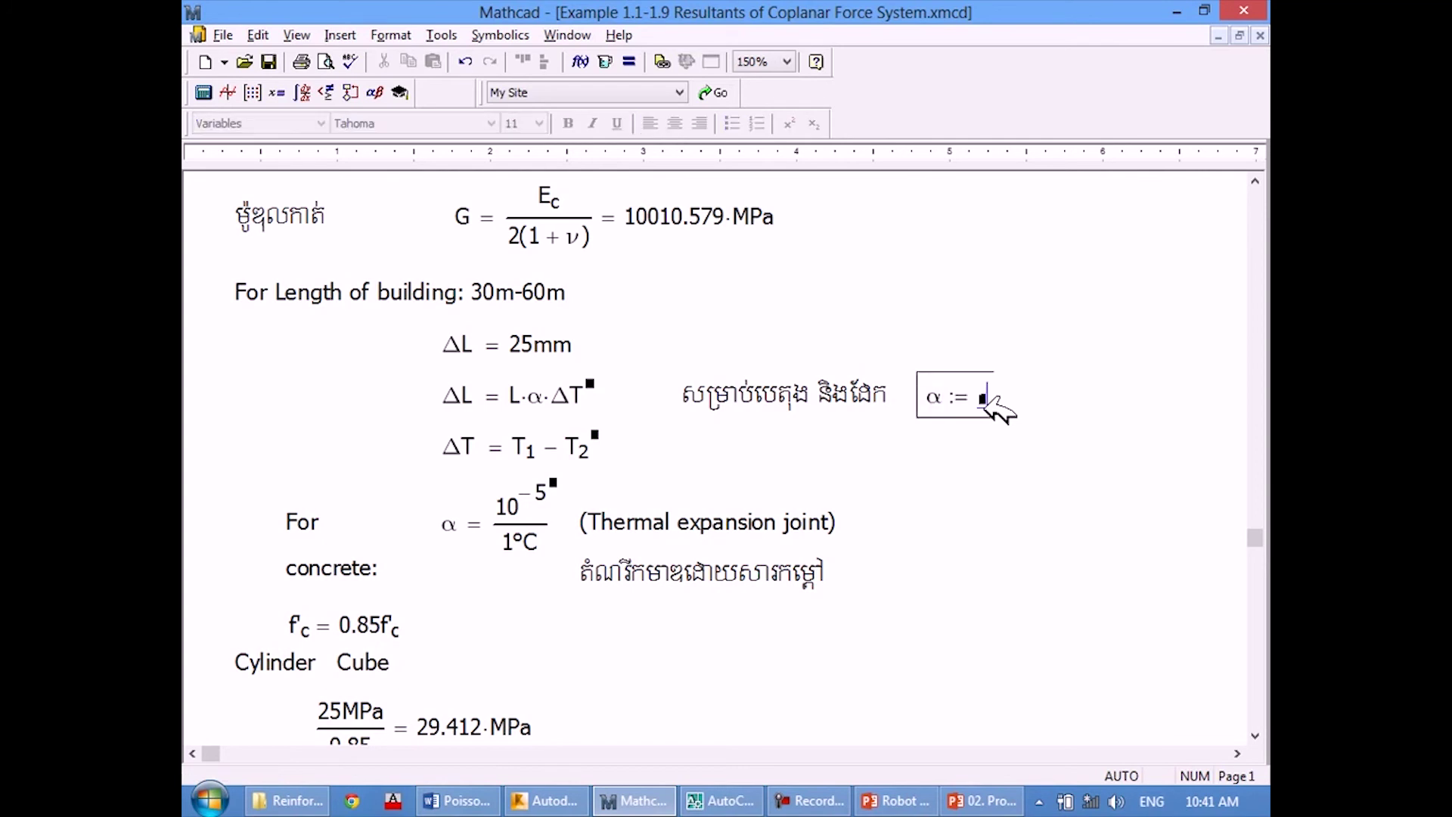
{"action": "type", "text": "10"}
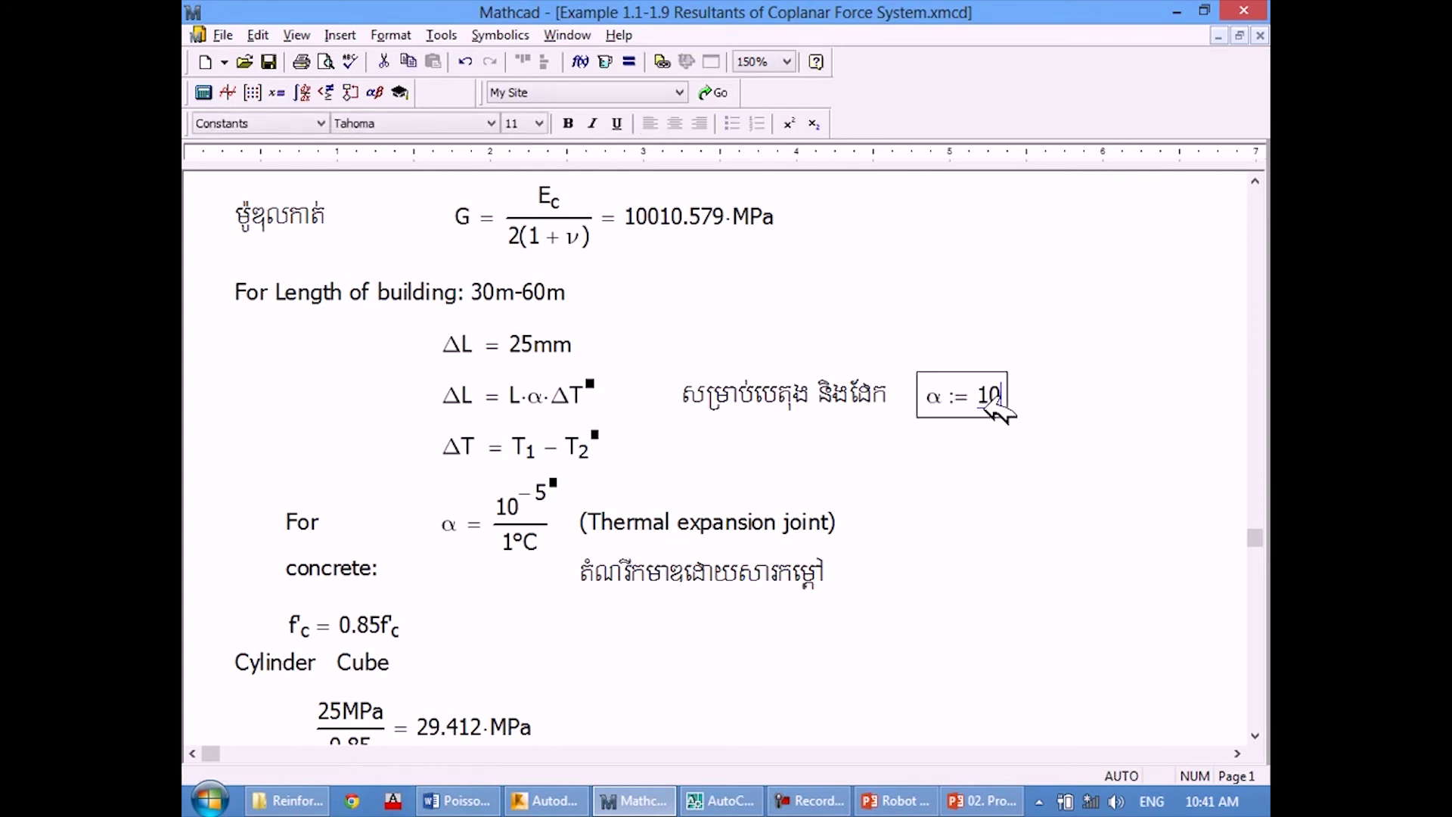
{"action": "type", "text": "*"}
{"action": "type", "text": "-5"}
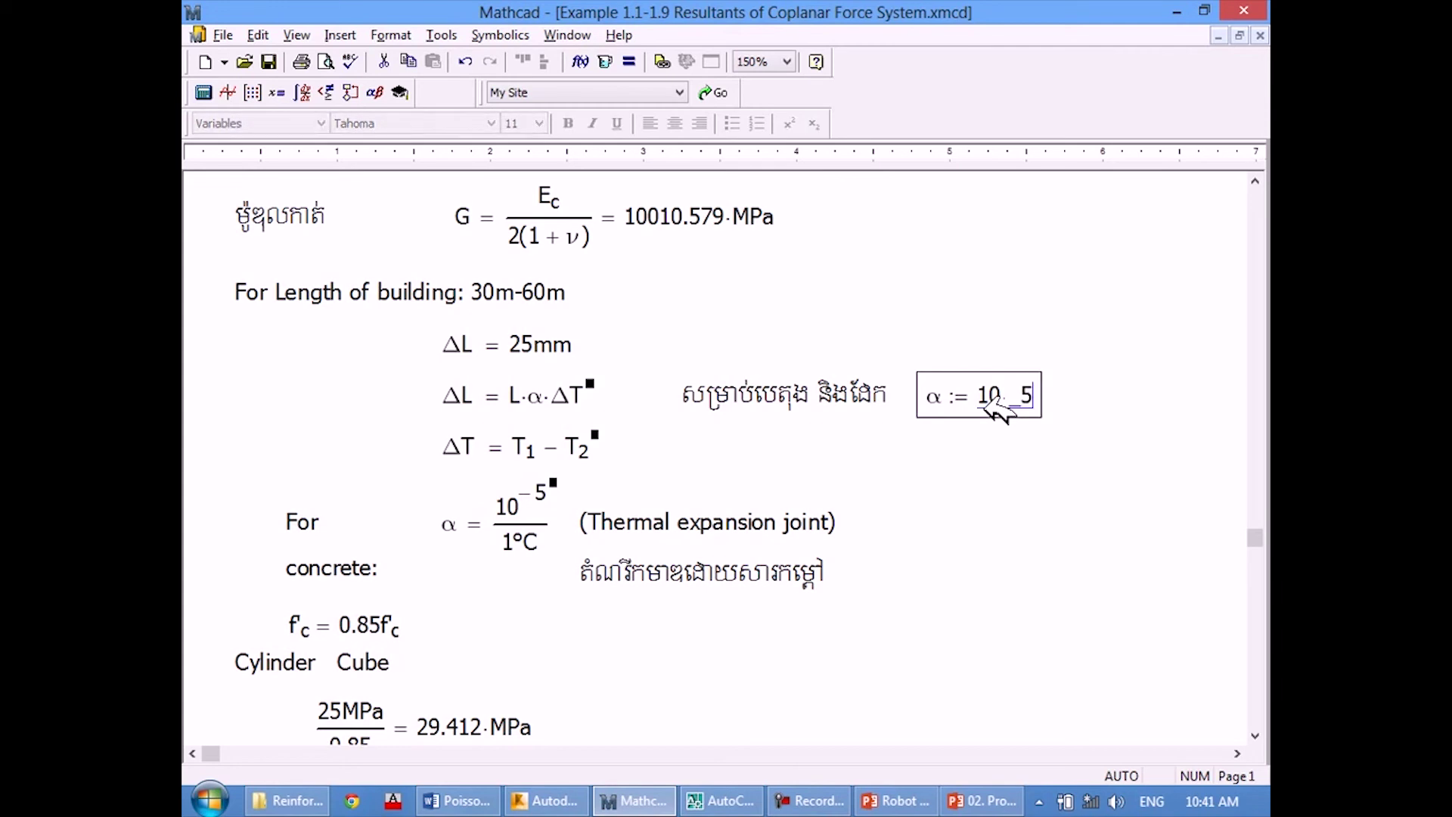
{"action": "key", "text": "BackSpace"}
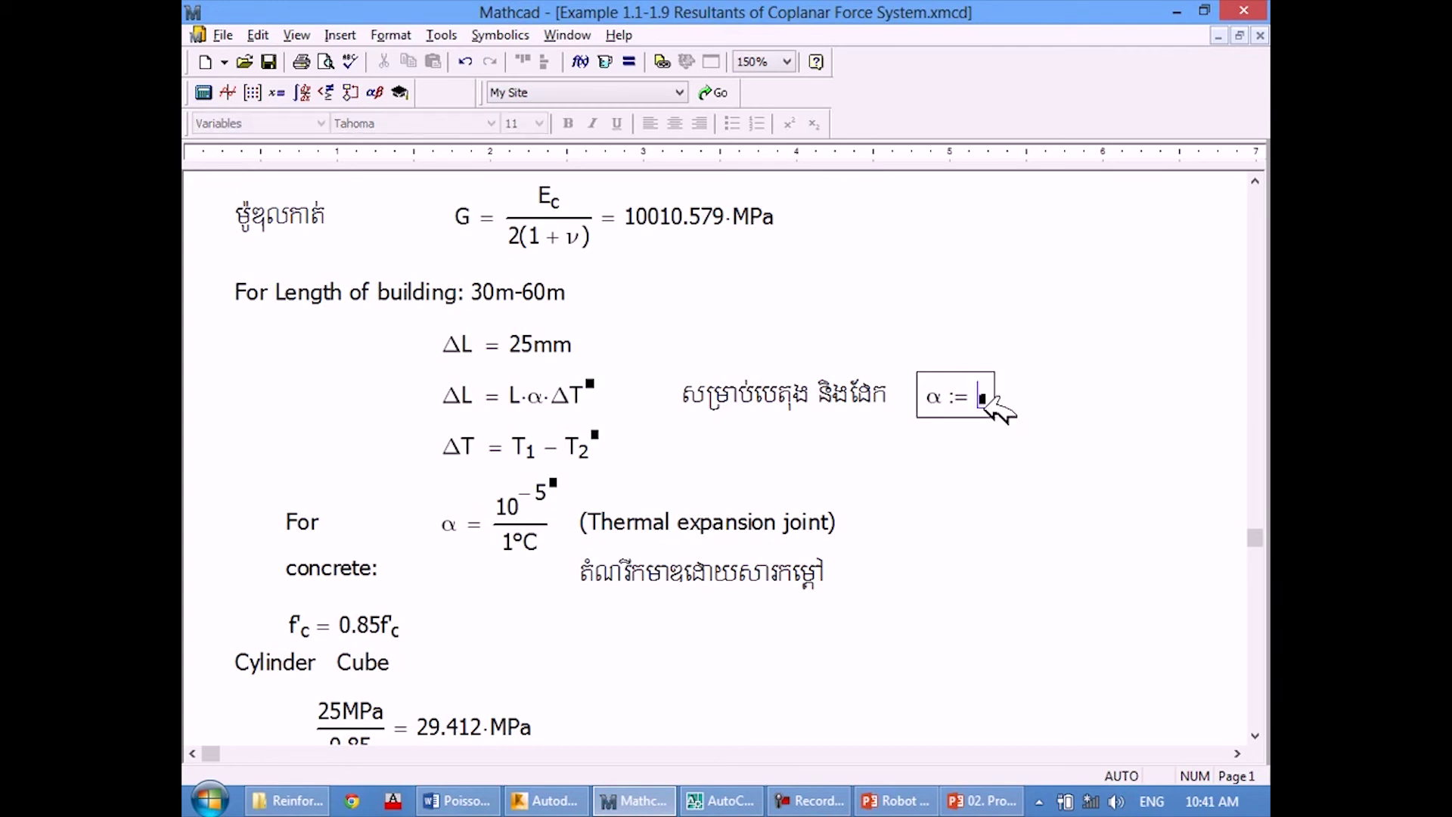
{"action": "key", "text": "BackSpace"}
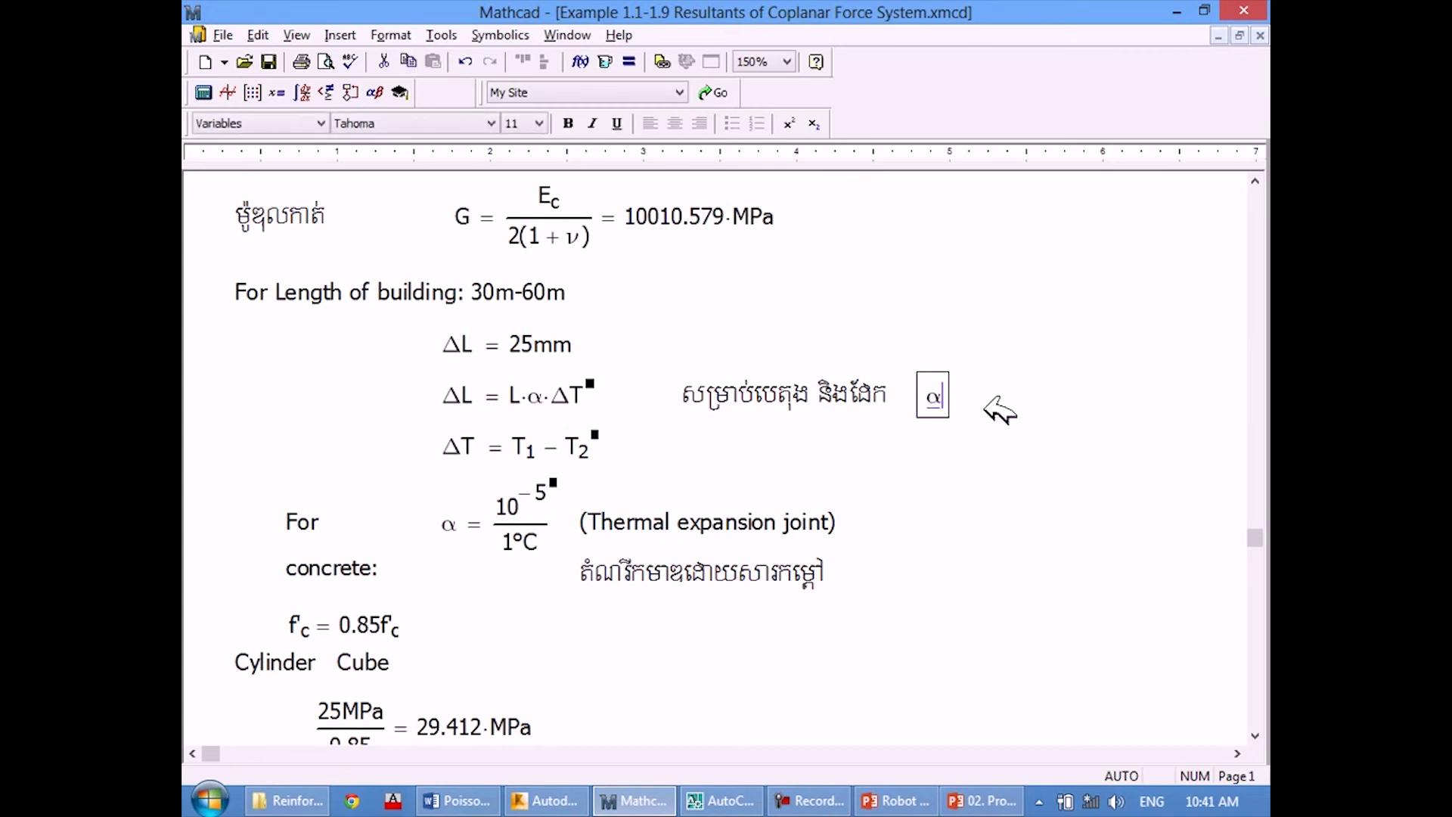
Delete the leftover α region and the 'For concrete:' label.
{"action": "left_click_drag", "start_coordinate": [1013, 428], "coordinate": [925, 362]}
{"action": "key", "text": "Delete"}
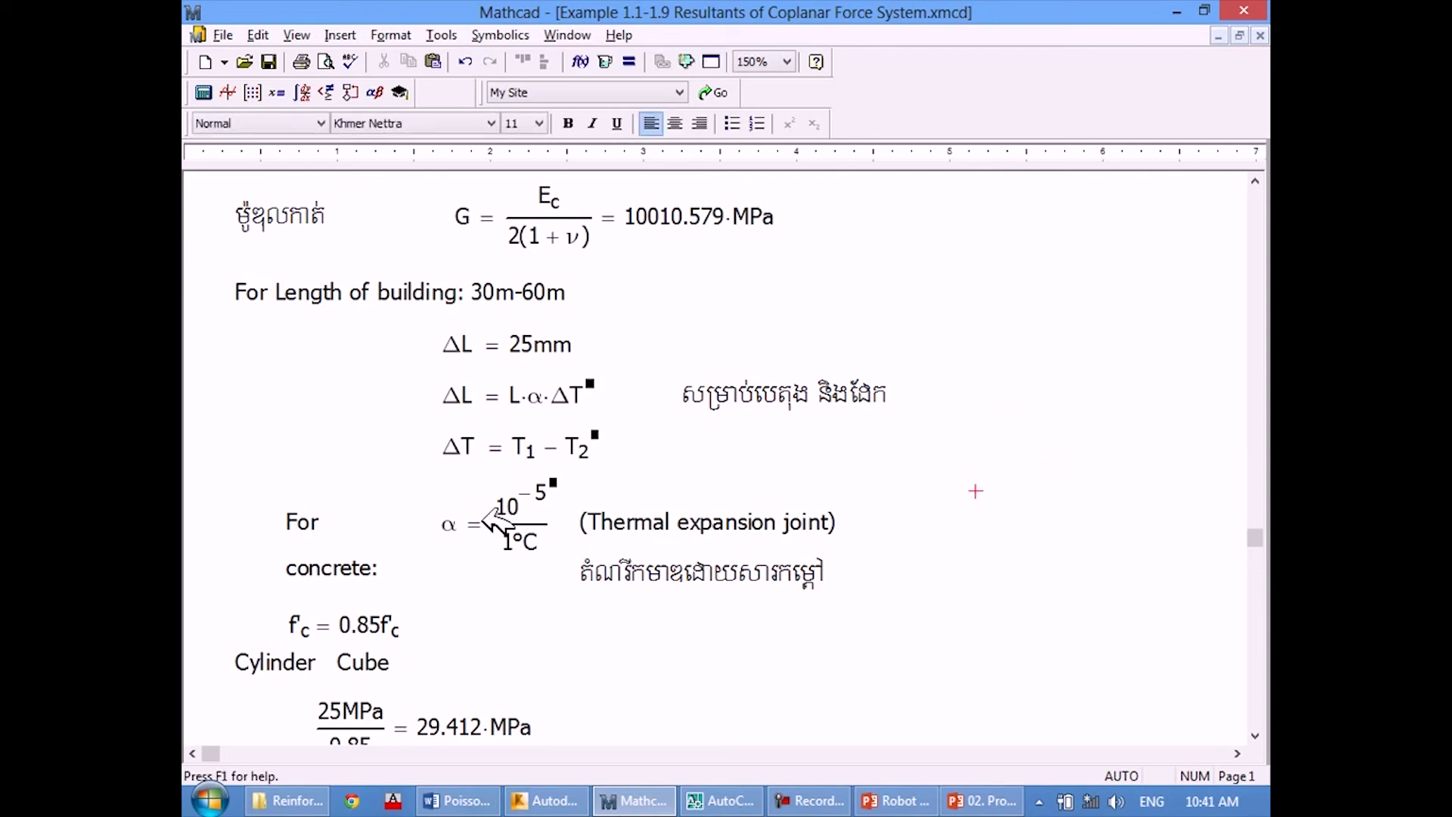
{"action": "left_click", "coordinate": [488, 520]}
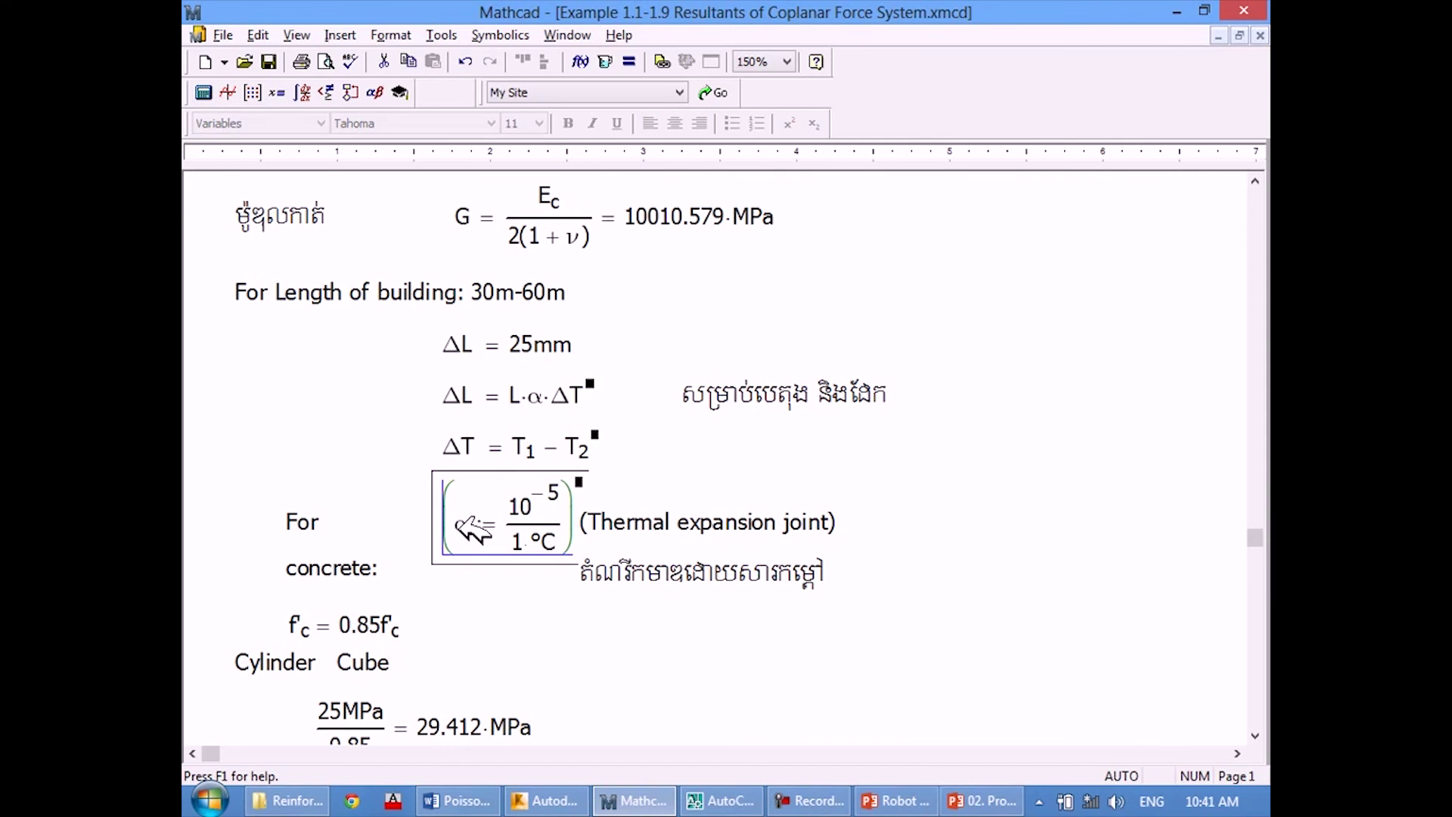
{"action": "left_click", "coordinate": [337, 456]}
{"action": "scroll", "coordinate": [350, 460], "scroll_direction": "down", "scroll_amount": 2}
{"action": "left_click_drag", "start_coordinate": [337, 374], "coordinate": [331, 426]}
{"action": "key", "text": "Delete"}
Move the Khmer concrete-and-steel label beside α = 10⁻⁵/1°C and shift the block slightly right.
{"action": "mouse_move", "coordinate": [733, 350]}
{"action": "left_mouse_down"}
{"action": "mouse_move", "coordinate": [756, 310]}
{"action": "mouse_move", "coordinate": [295, 448]}
{"action": "left_mouse_up"}
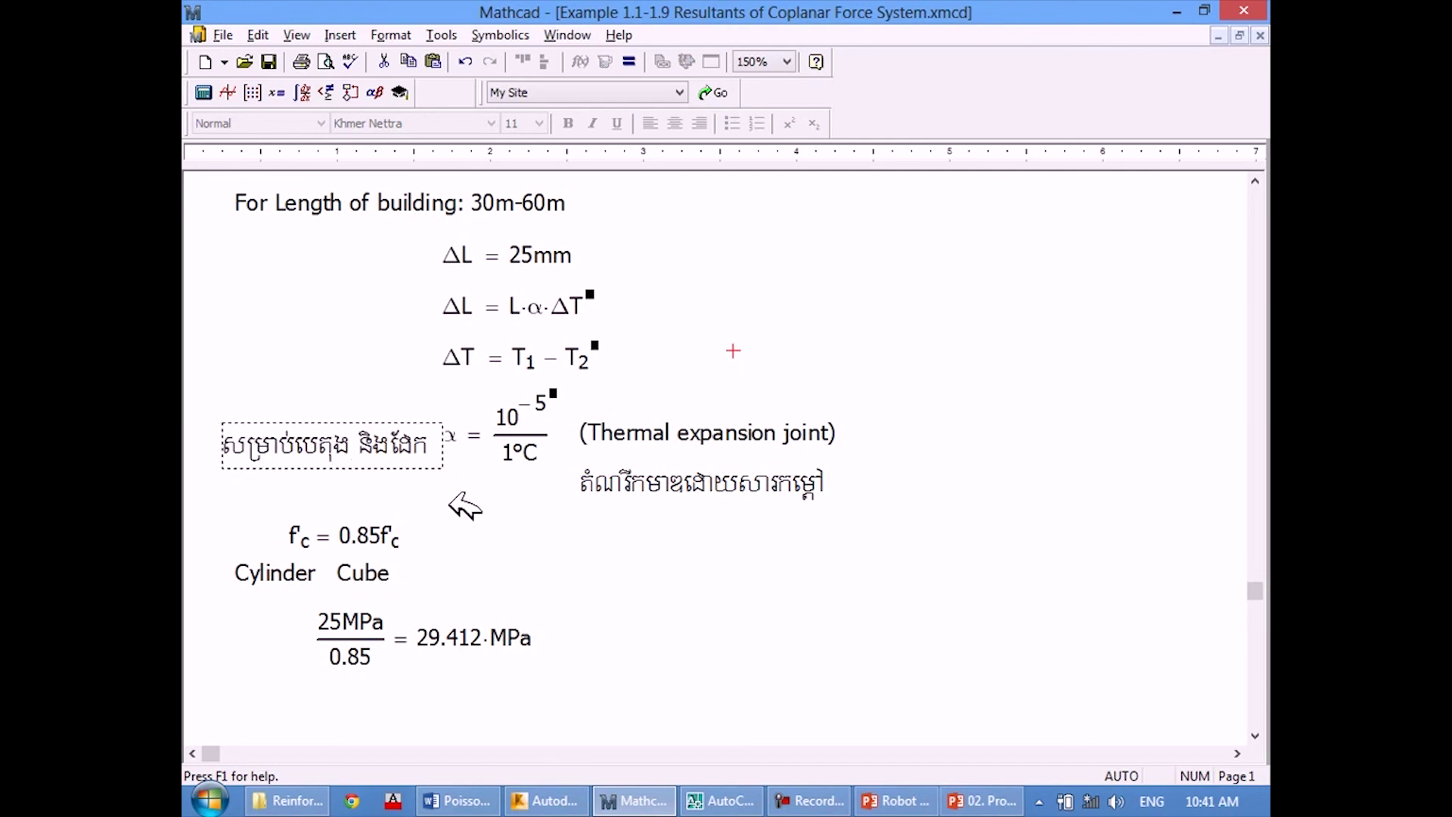
{"action": "left_click", "coordinate": [517, 491]}
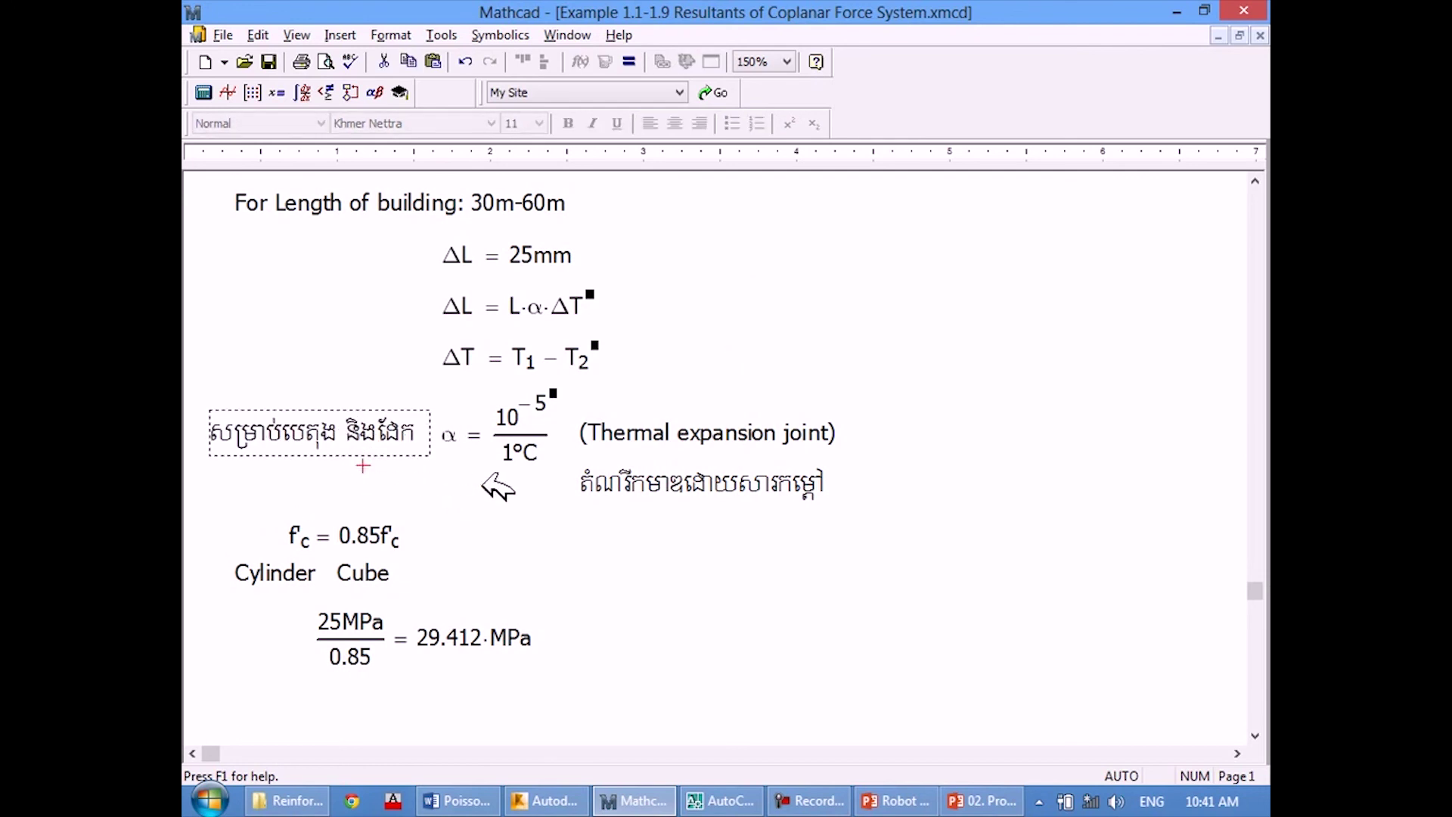
{"action": "mouse_move", "coordinate": [299, 389]}
{"action": "left_mouse_down"}
{"action": "mouse_move", "coordinate": [548, 500]}
{"action": "mouse_move", "coordinate": [551, 454]}
{"action": "left_mouse_up"}
{"action": "left_click_drag", "start_coordinate": [855, 503], "coordinate": [685, 424]}
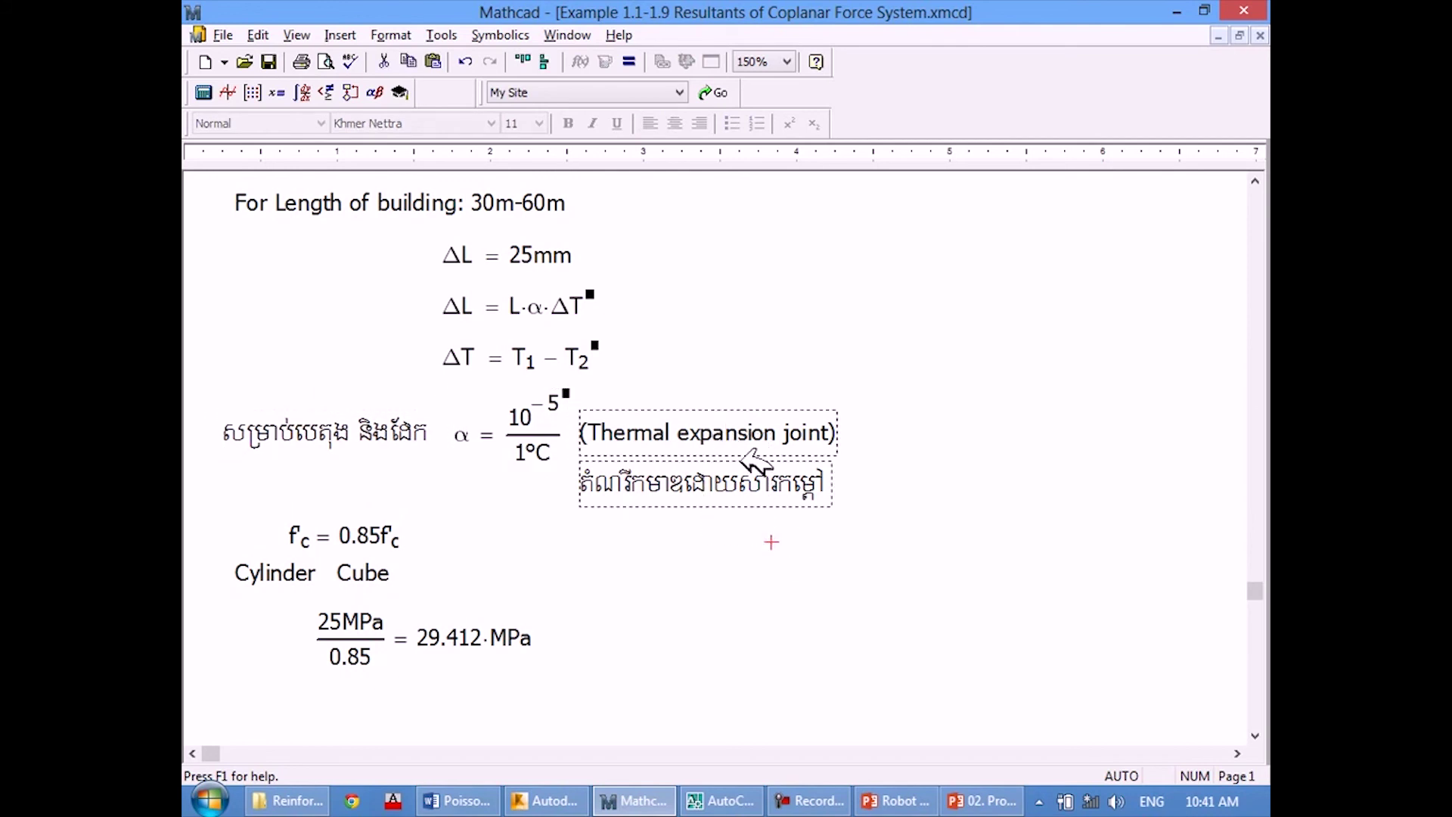
{"action": "left_click_drag", "start_coordinate": [762, 463], "coordinate": [775, 463]}
{"action": "left_click", "coordinate": [899, 530]}
Check the Khmer label and the ΔL = 25 mm definition, leaving both unchanged.
{"action": "left_click", "coordinate": [344, 429]}
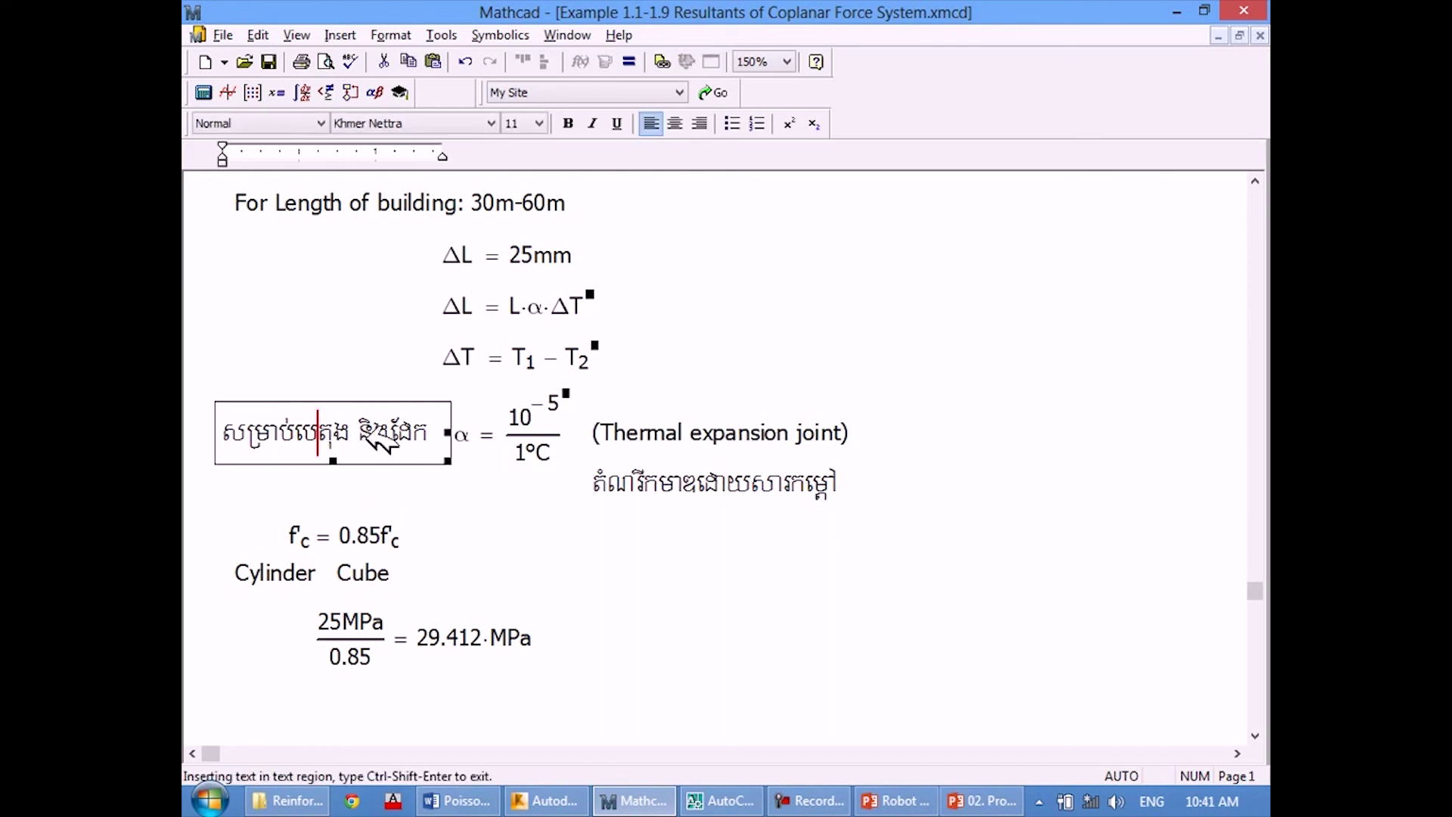
{"action": "left_click", "coordinate": [477, 479]}
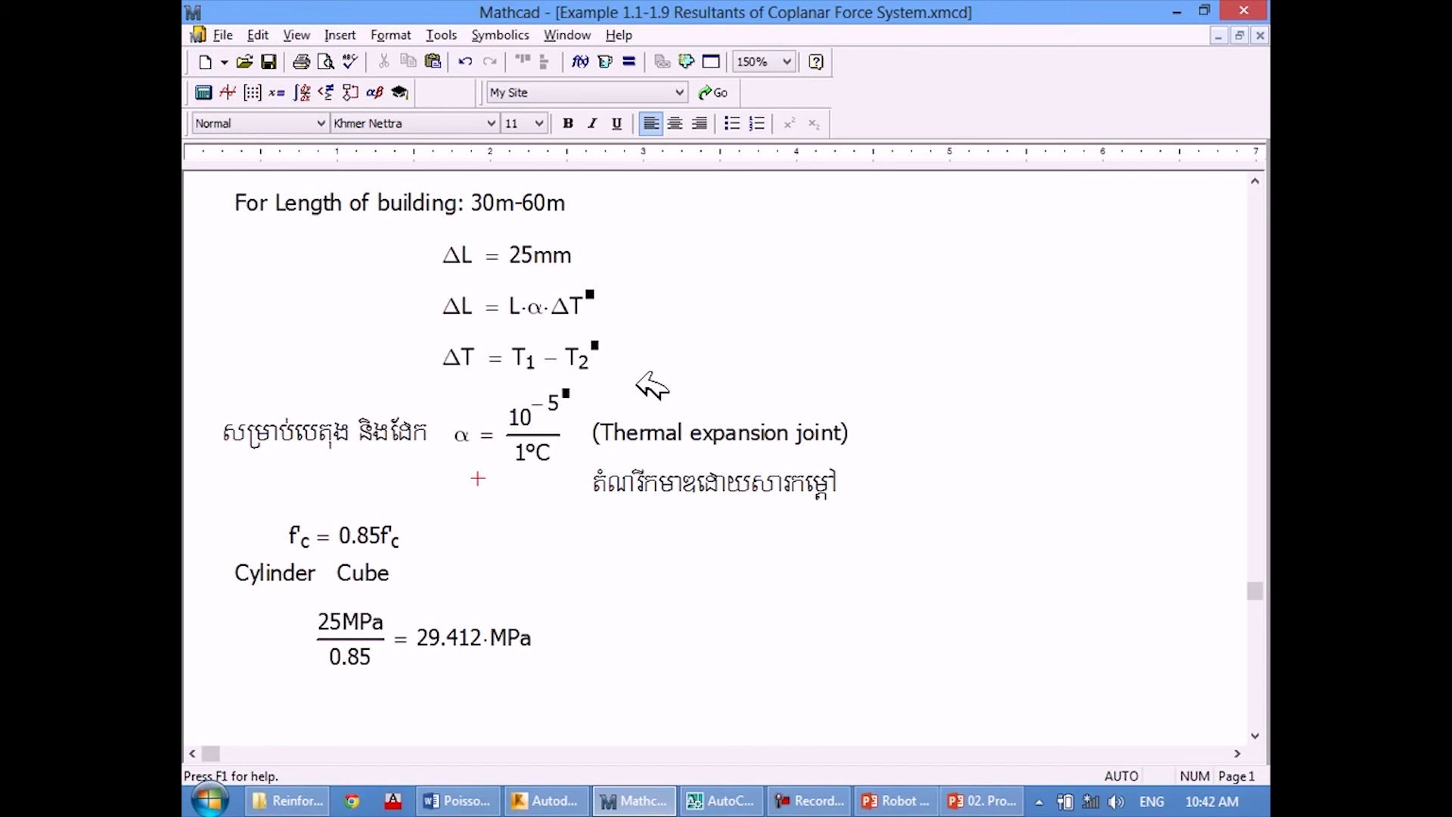
{"action": "left_click", "coordinate": [510, 255]}
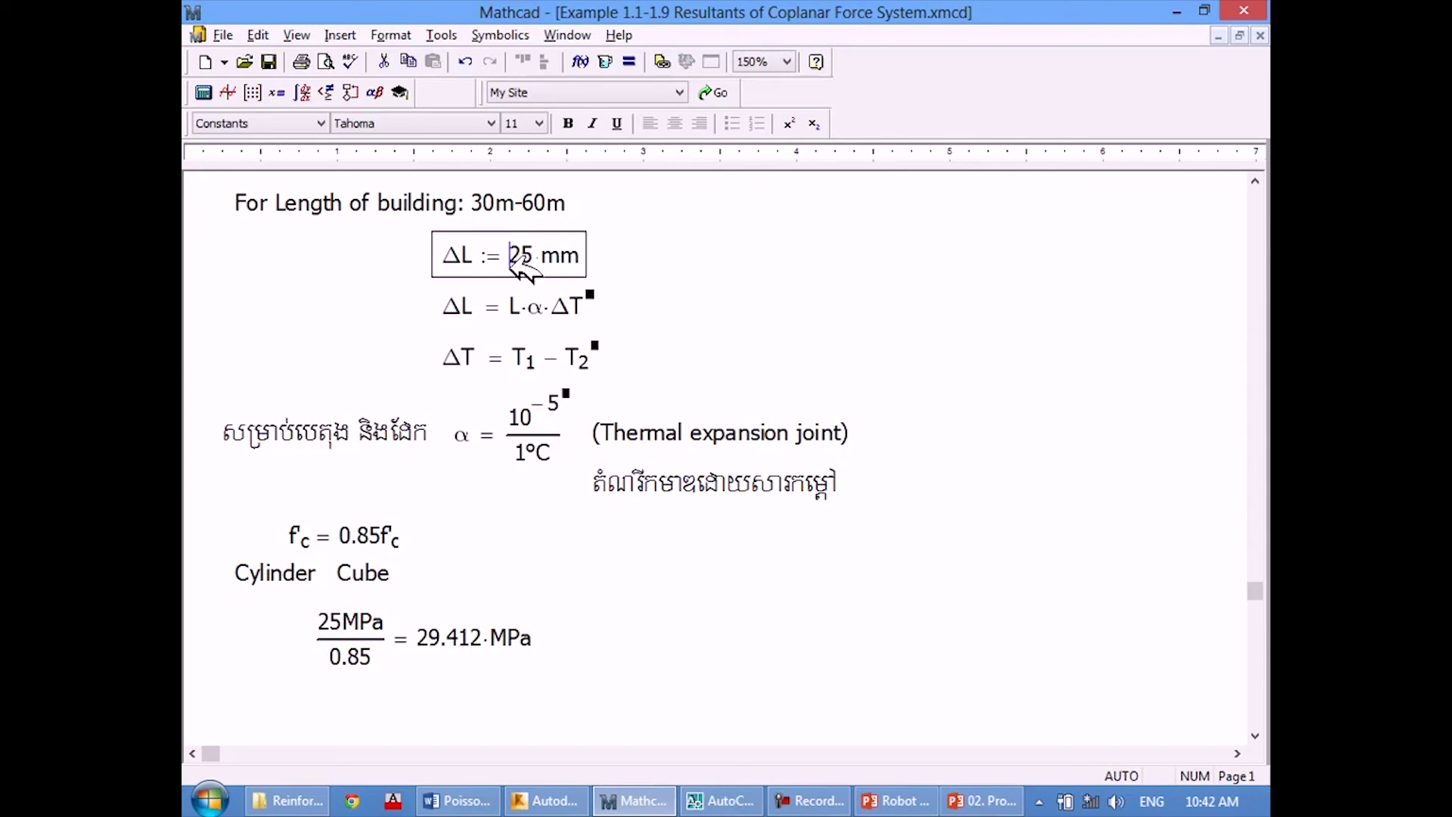
{"action": "left_click", "coordinate": [746, 261]}
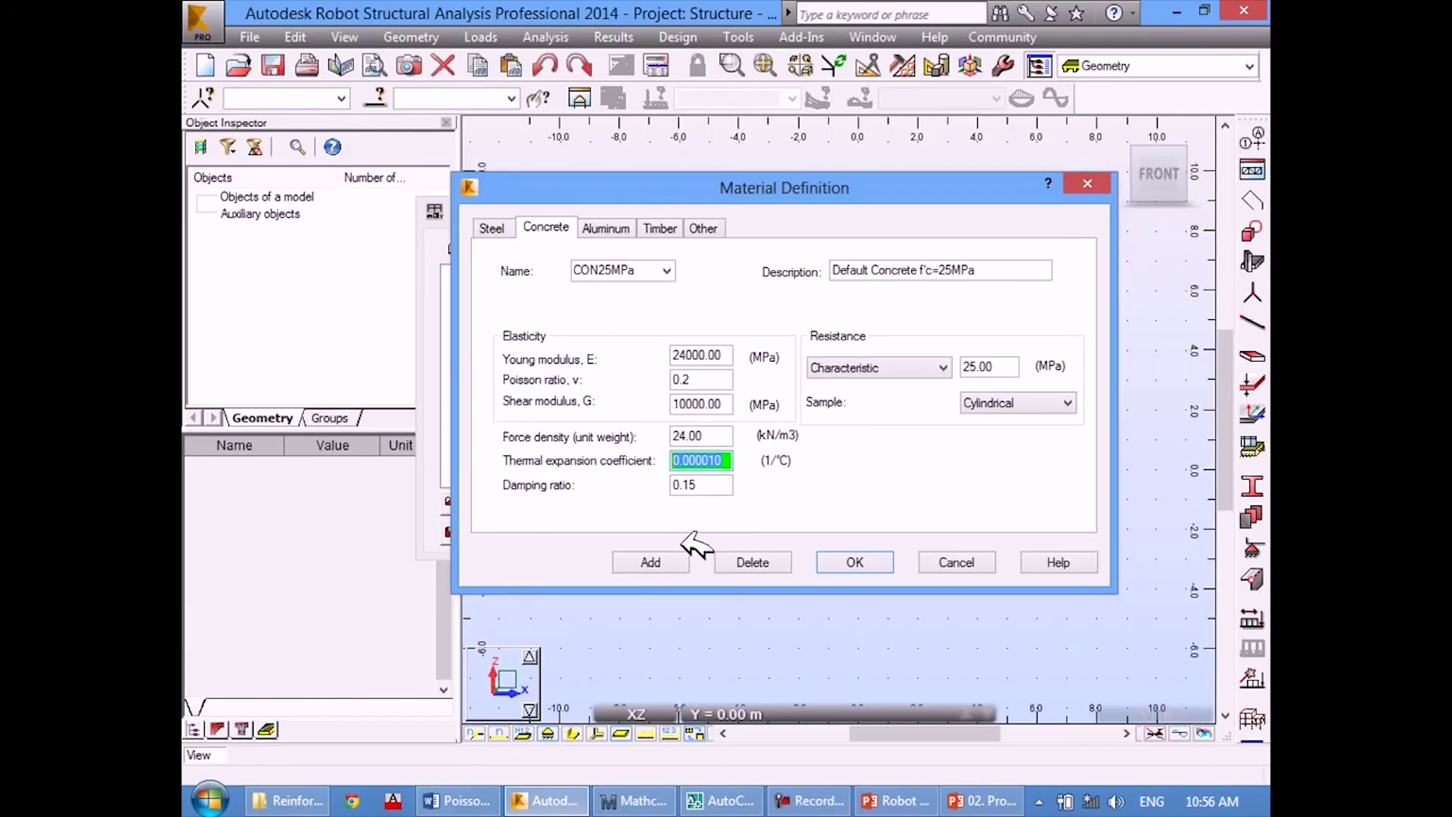
Confirm CON25MPa keeps 25.00 MPa resistance with a Cylindrical sample, then return to Mathcad.
{"action": "left_click", "coordinate": [702, 487]}
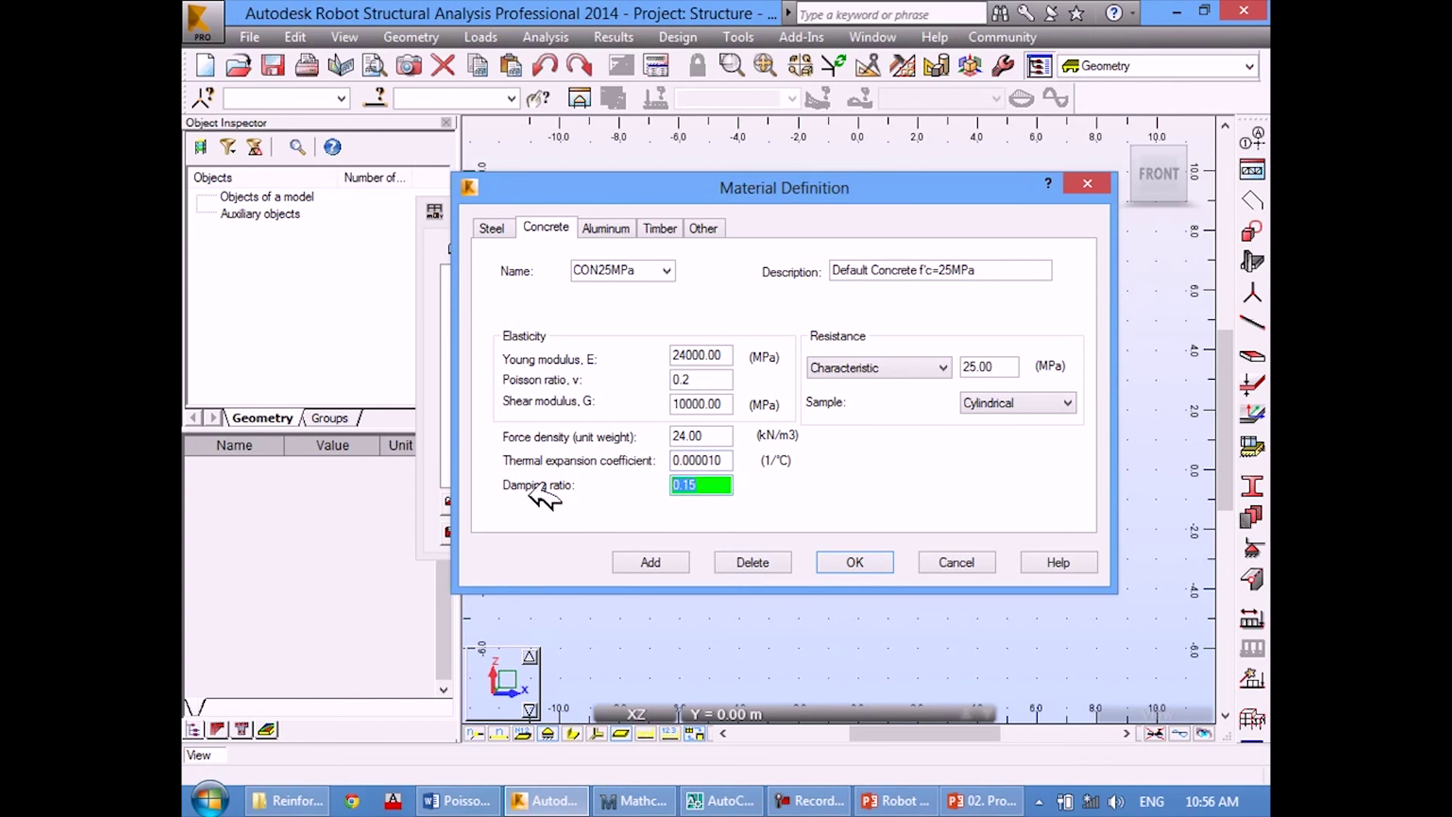
{"action": "left_click", "coordinate": [629, 799]}
{"action": "scroll", "coordinate": [499, 470], "scroll_direction": "up", "scroll_amount": 3}
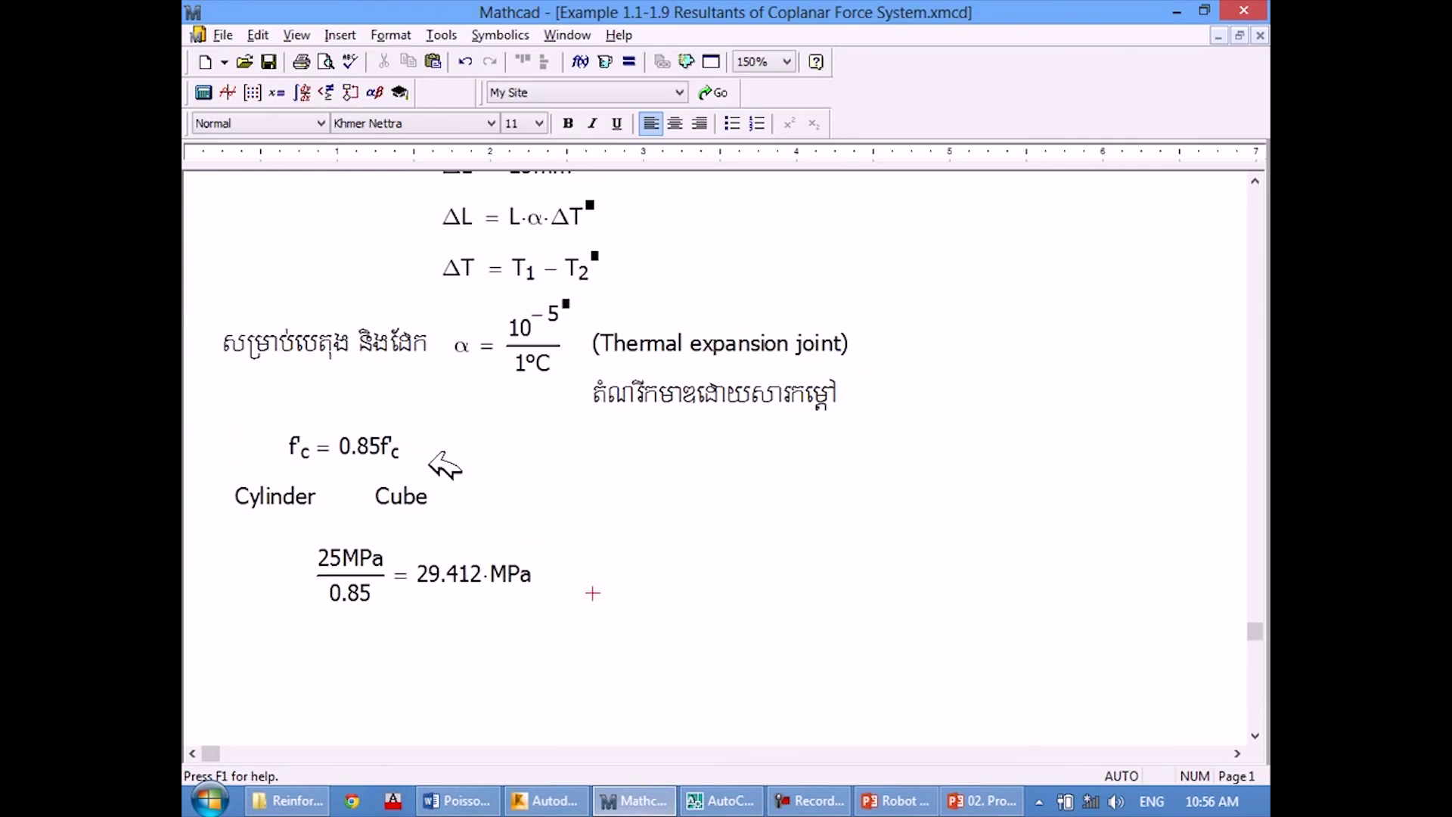
{"action": "left_click", "coordinate": [555, 492]}
{"action": "left_click", "coordinate": [641, 799]}
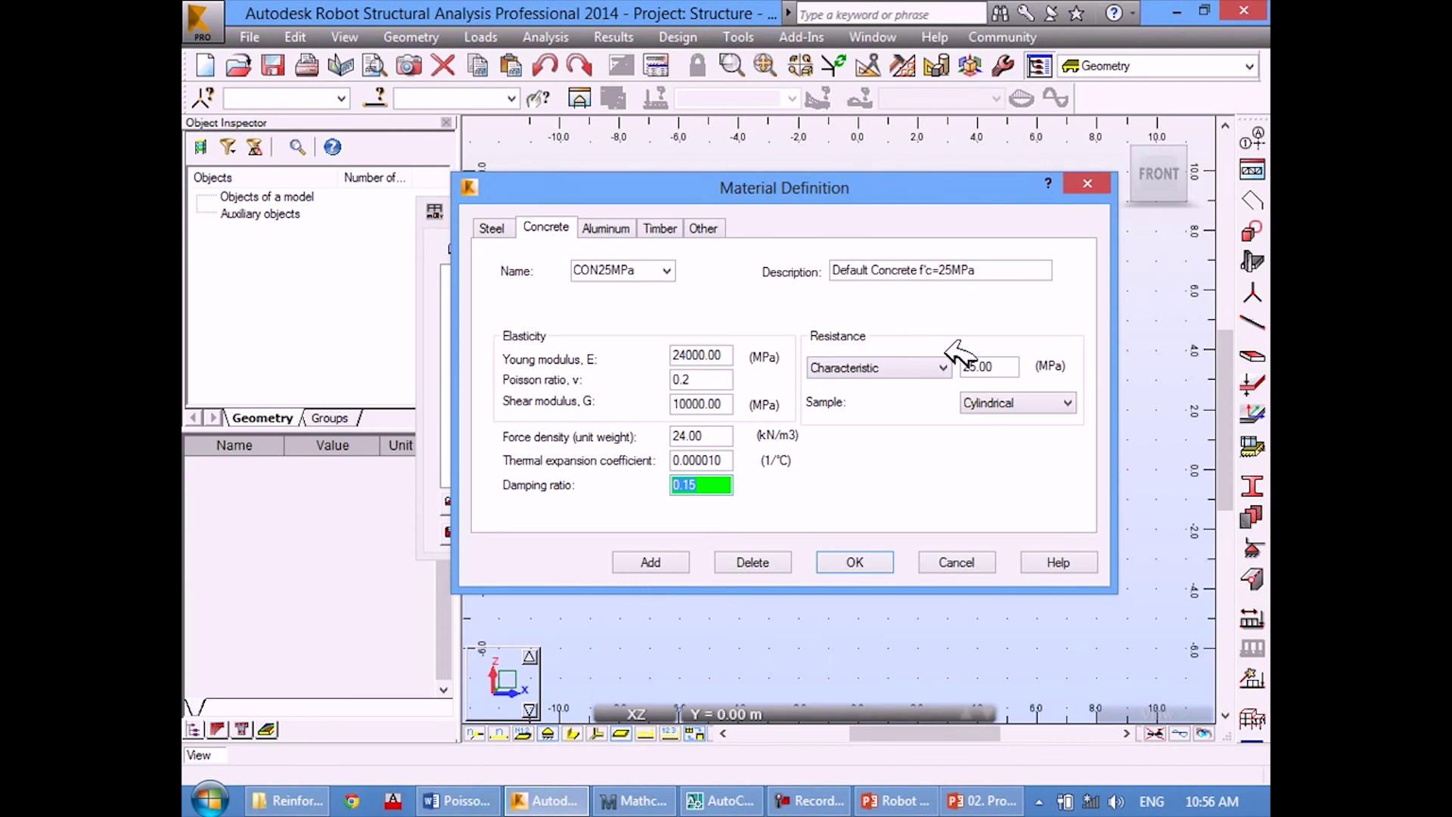
{"action": "left_click", "coordinate": [999, 364]}
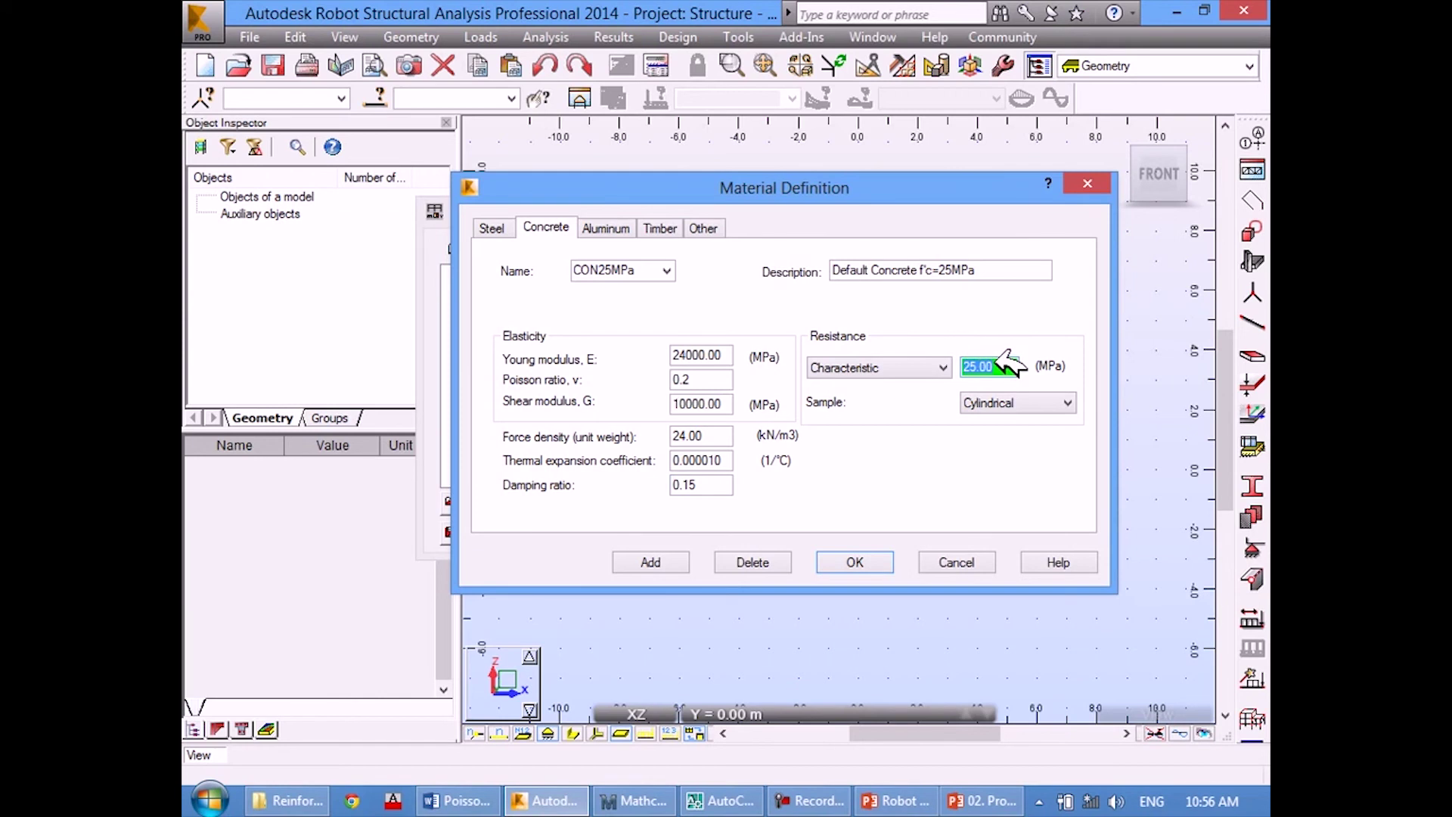
{"action": "left_click", "coordinate": [1052, 405]}
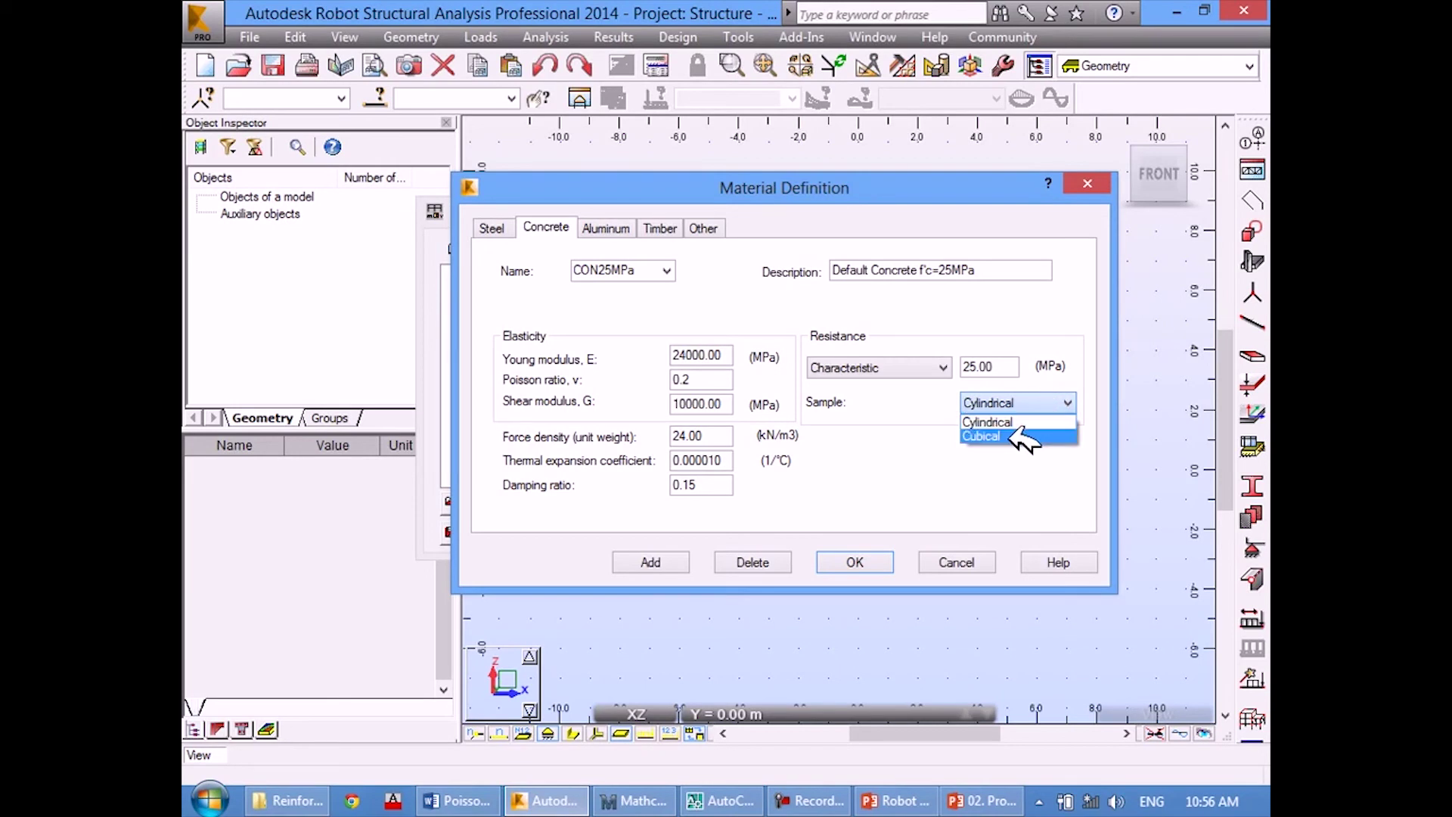
{"action": "left_click", "coordinate": [907, 416]}
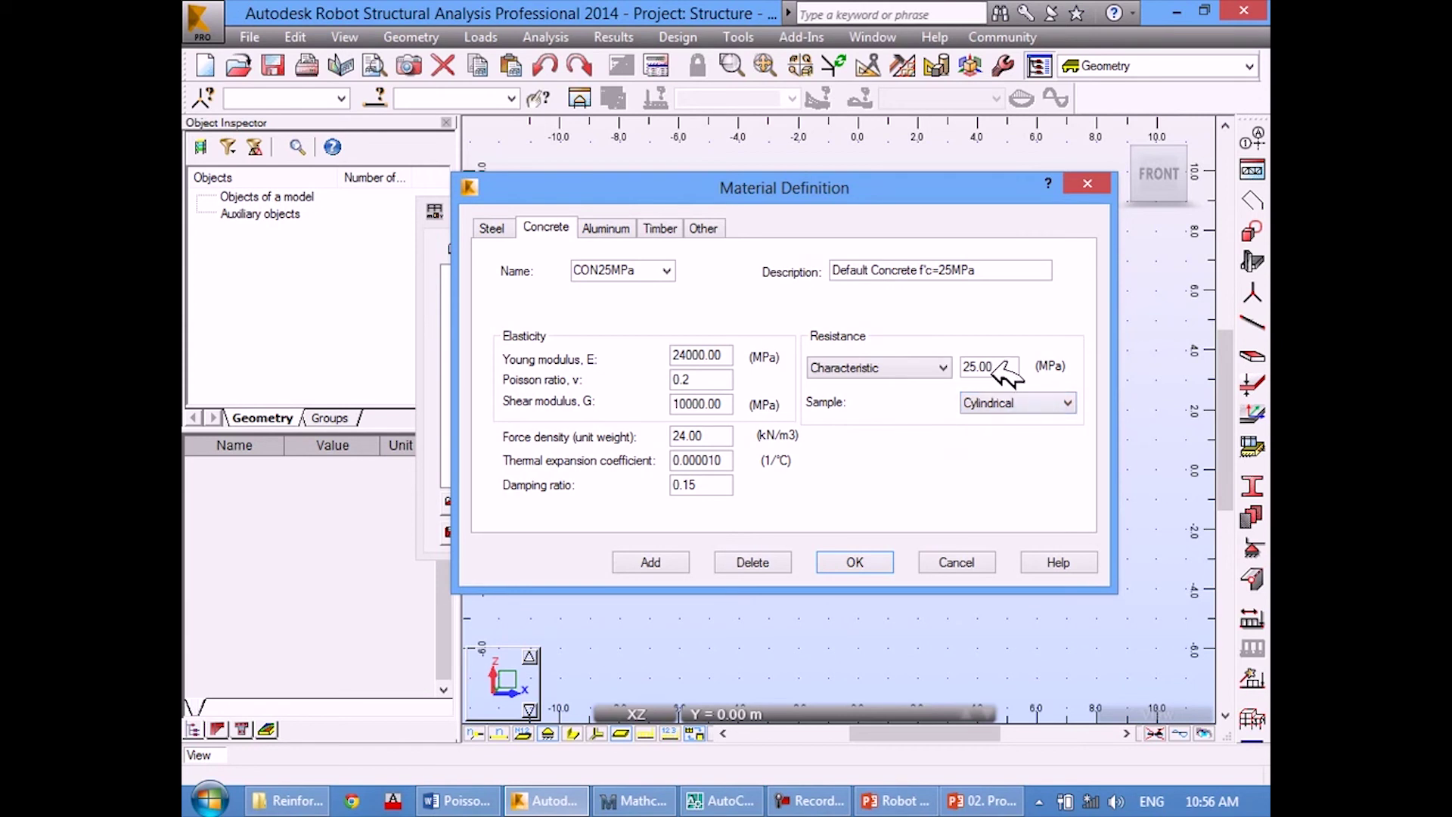
{"action": "double_click", "coordinate": [968, 367]}
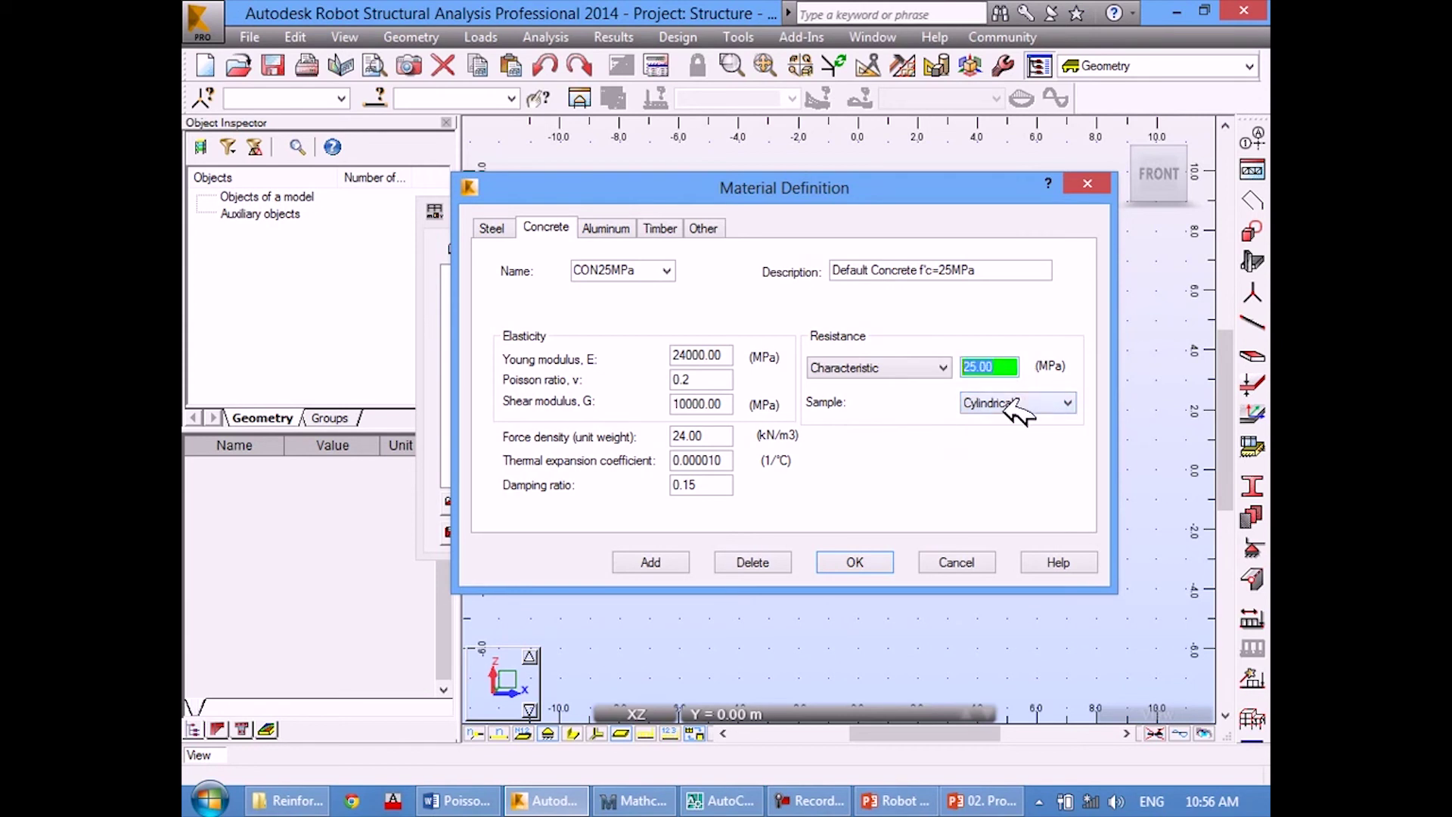
{"action": "mouse_move", "coordinate": [633, 801]}
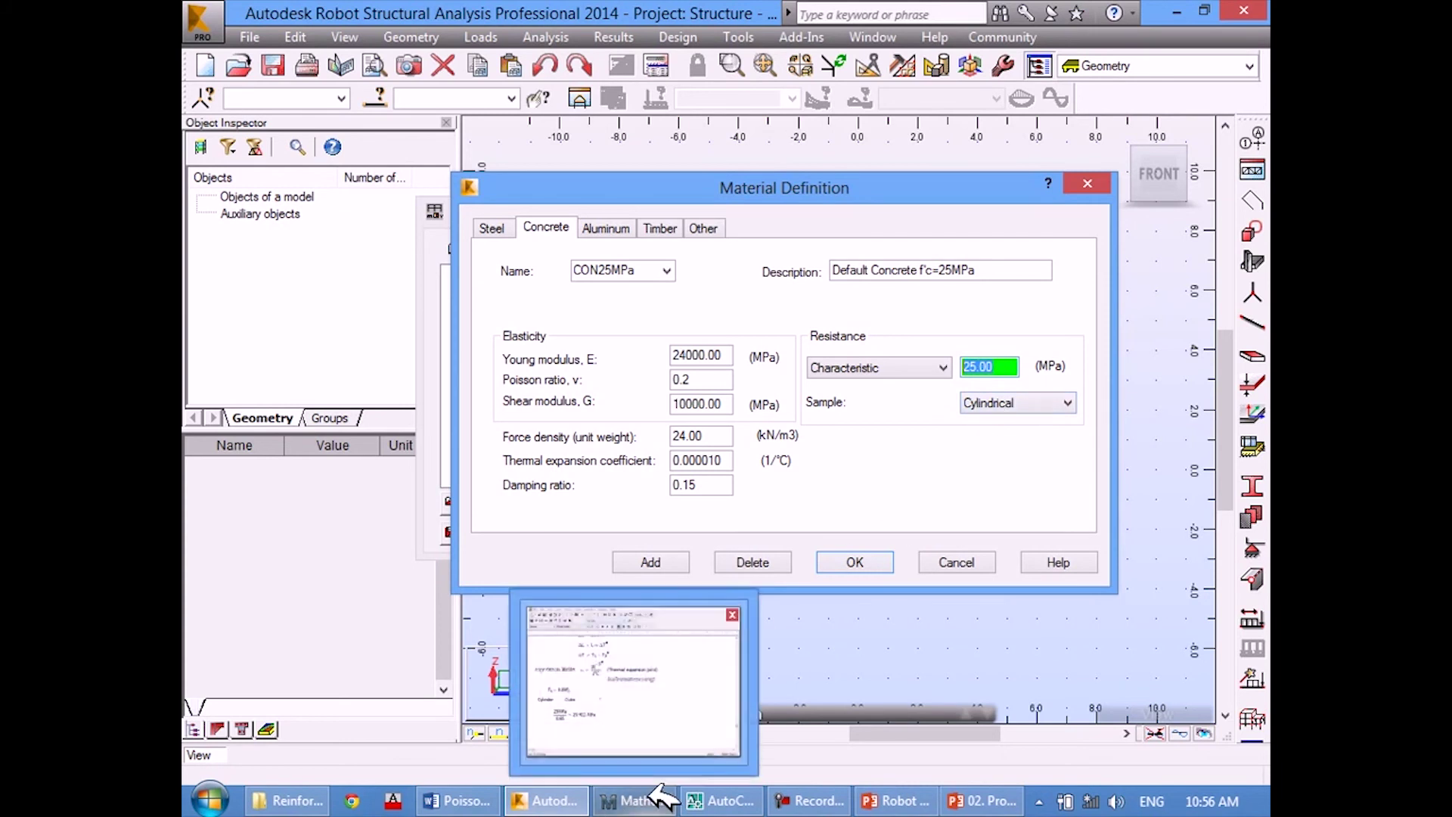
{"action": "left_click", "coordinate": [653, 791]}
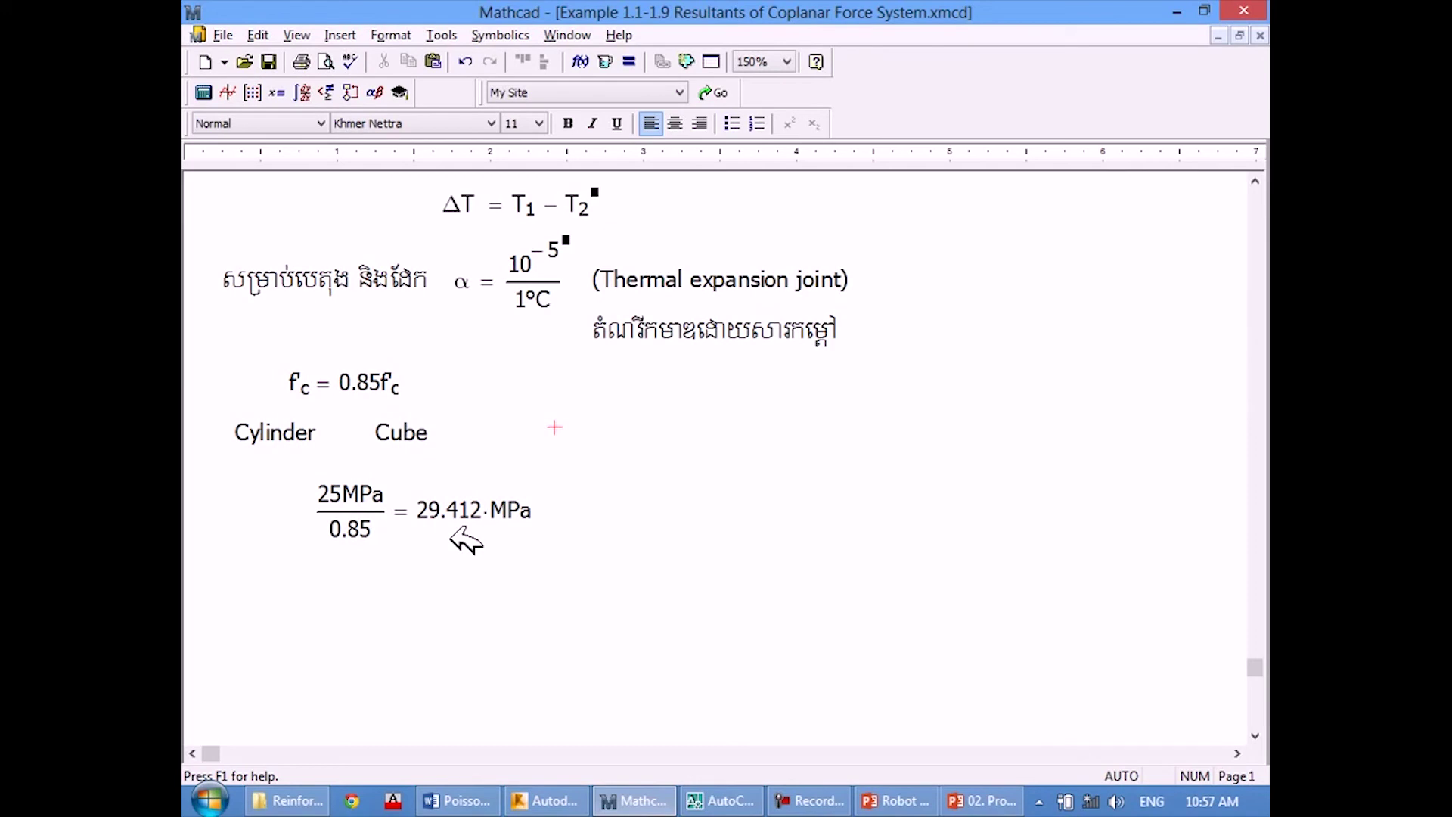
{"action": "left_click", "coordinate": [293, 382]}
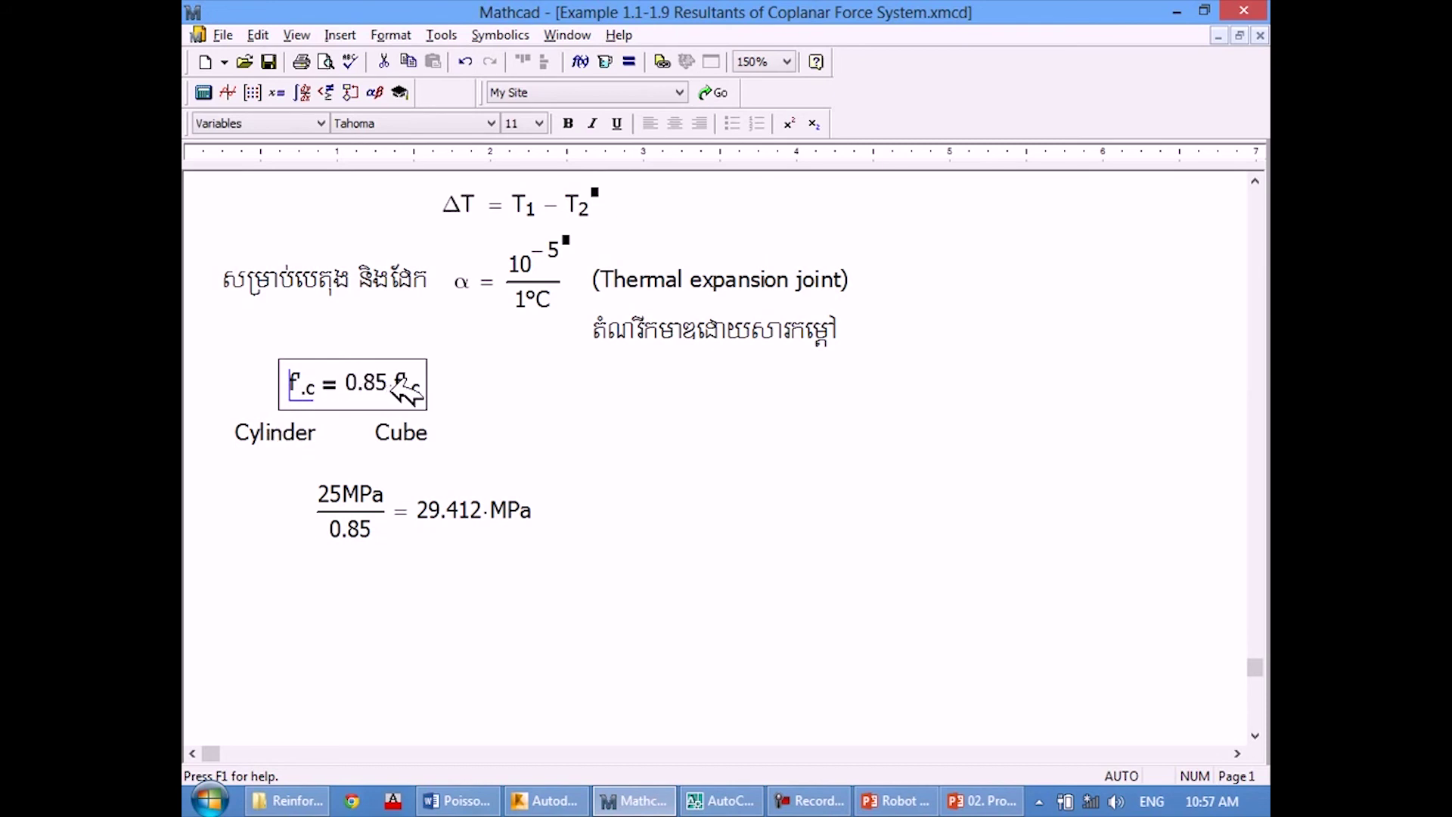
{"action": "left_click", "coordinate": [517, 402]}
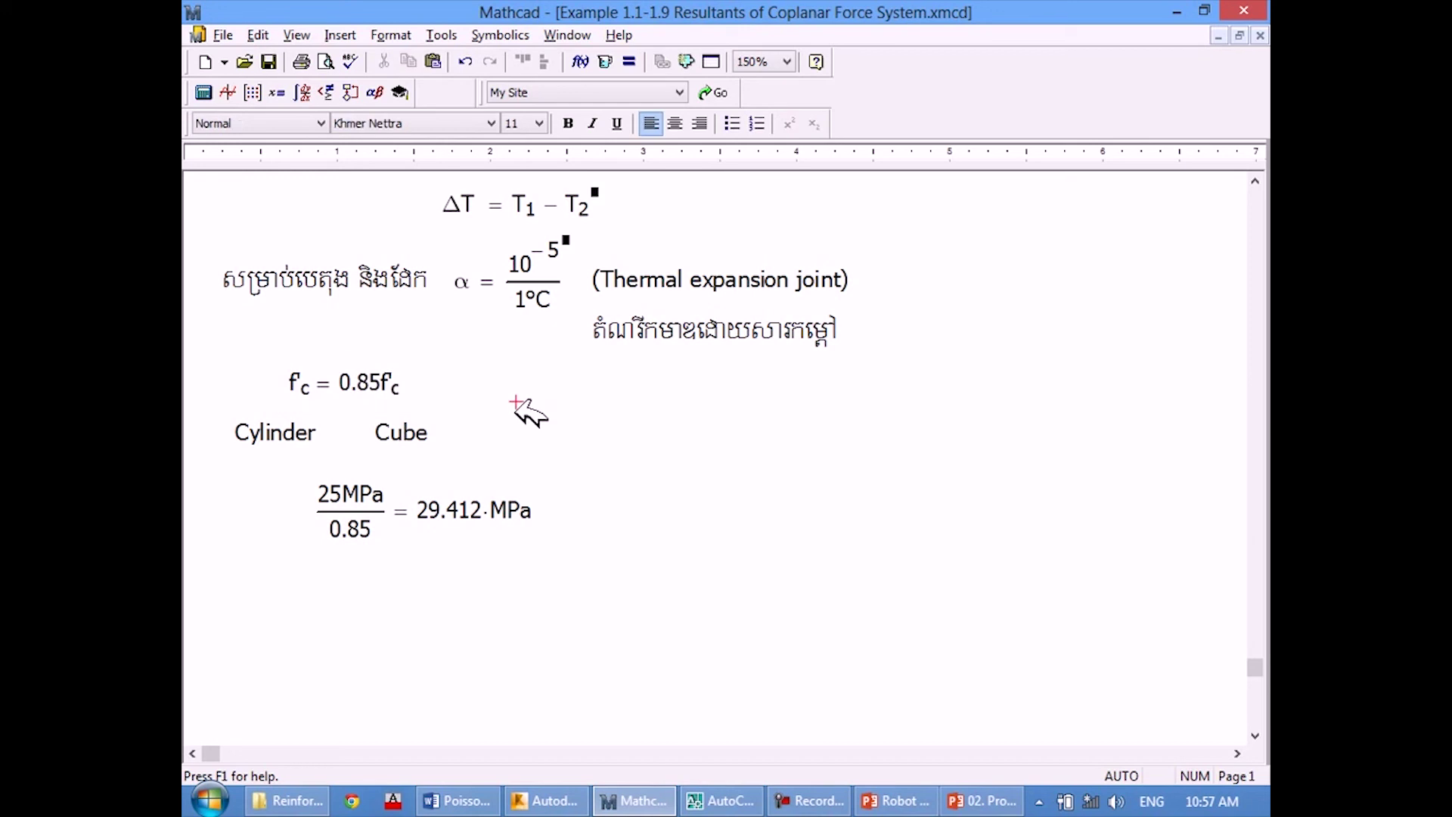
{"action": "left_click", "coordinate": [325, 482]}
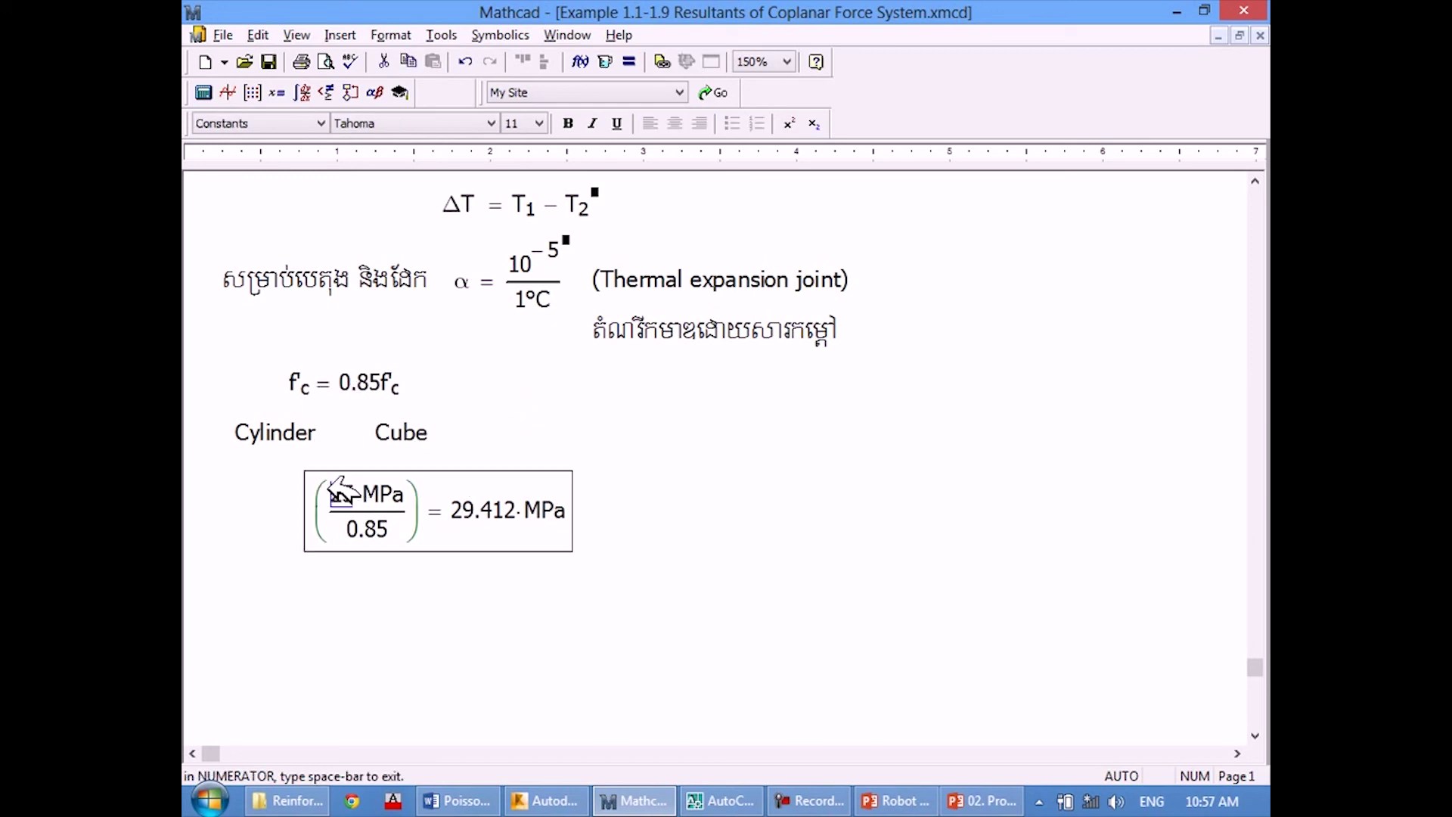
{"action": "left_click_drag", "start_coordinate": [324, 492], "coordinate": [392, 497]}
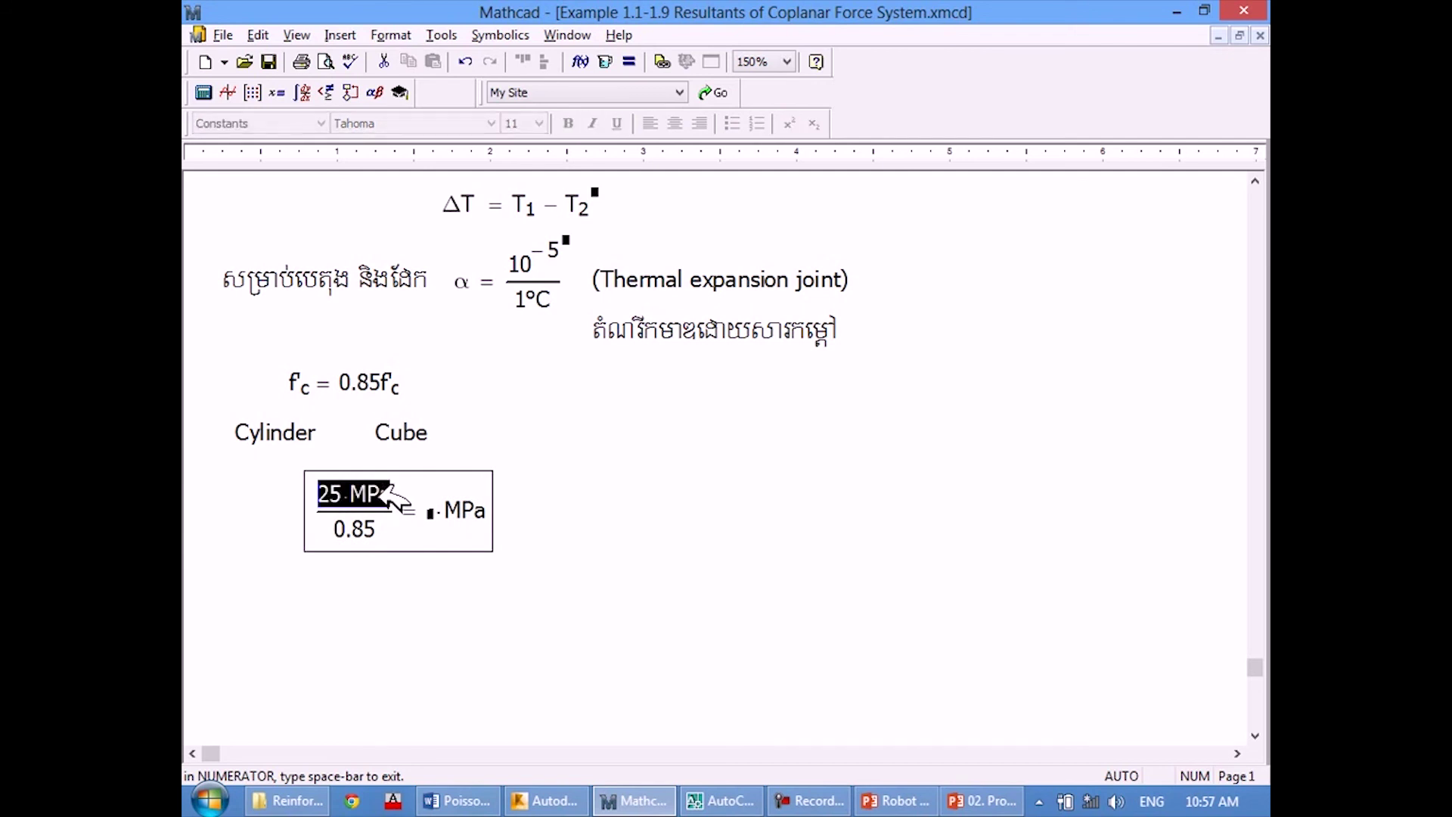
{"action": "left_click", "coordinate": [427, 606]}
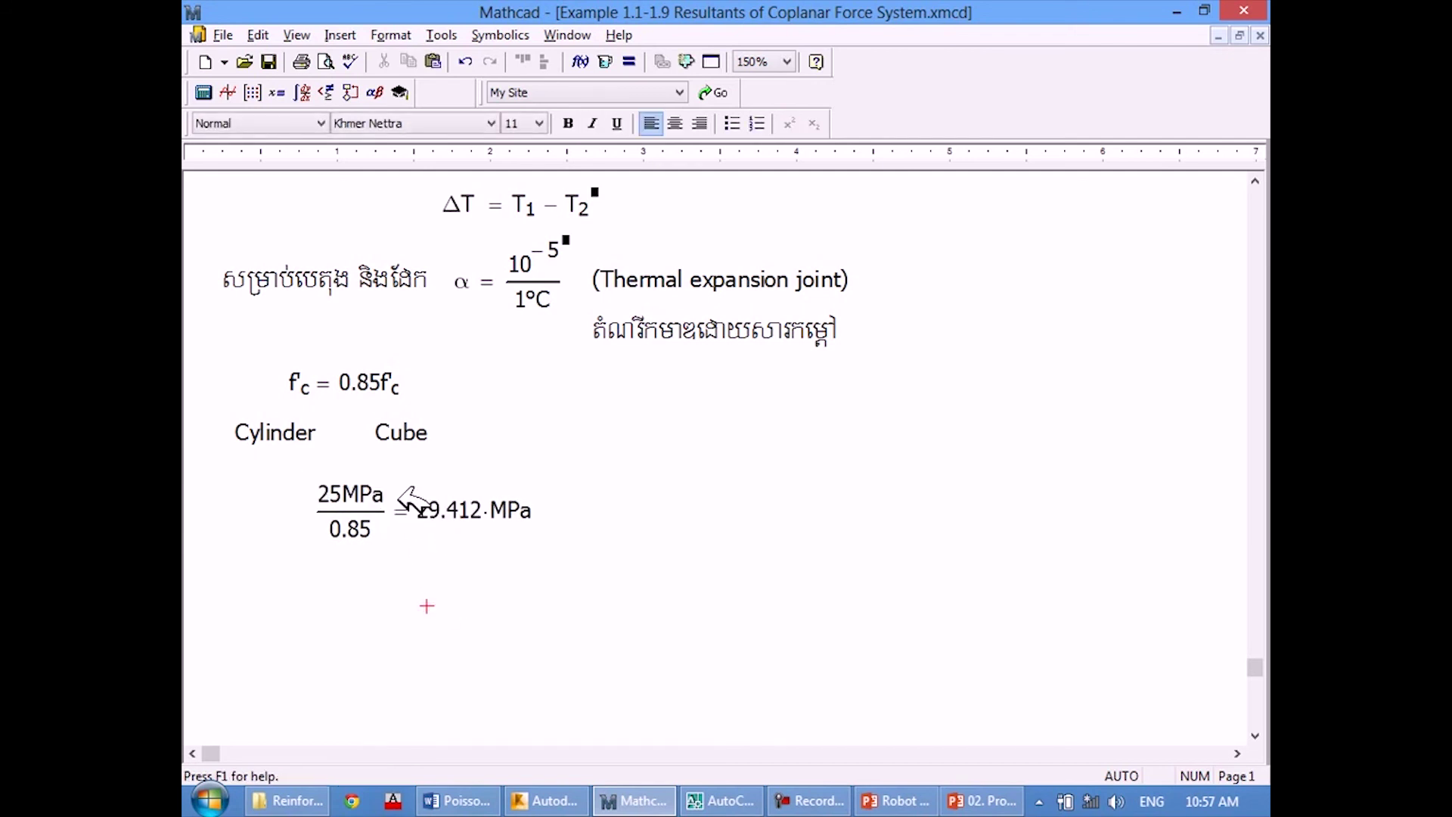
Delete the Cylinder and Cube text labels beside the f'c equation.
{"action": "left_click", "coordinate": [409, 375]}
{"action": "left_click", "coordinate": [451, 402]}
{"action": "left_click_drag", "start_coordinate": [442, 429], "coordinate": [295, 415]}
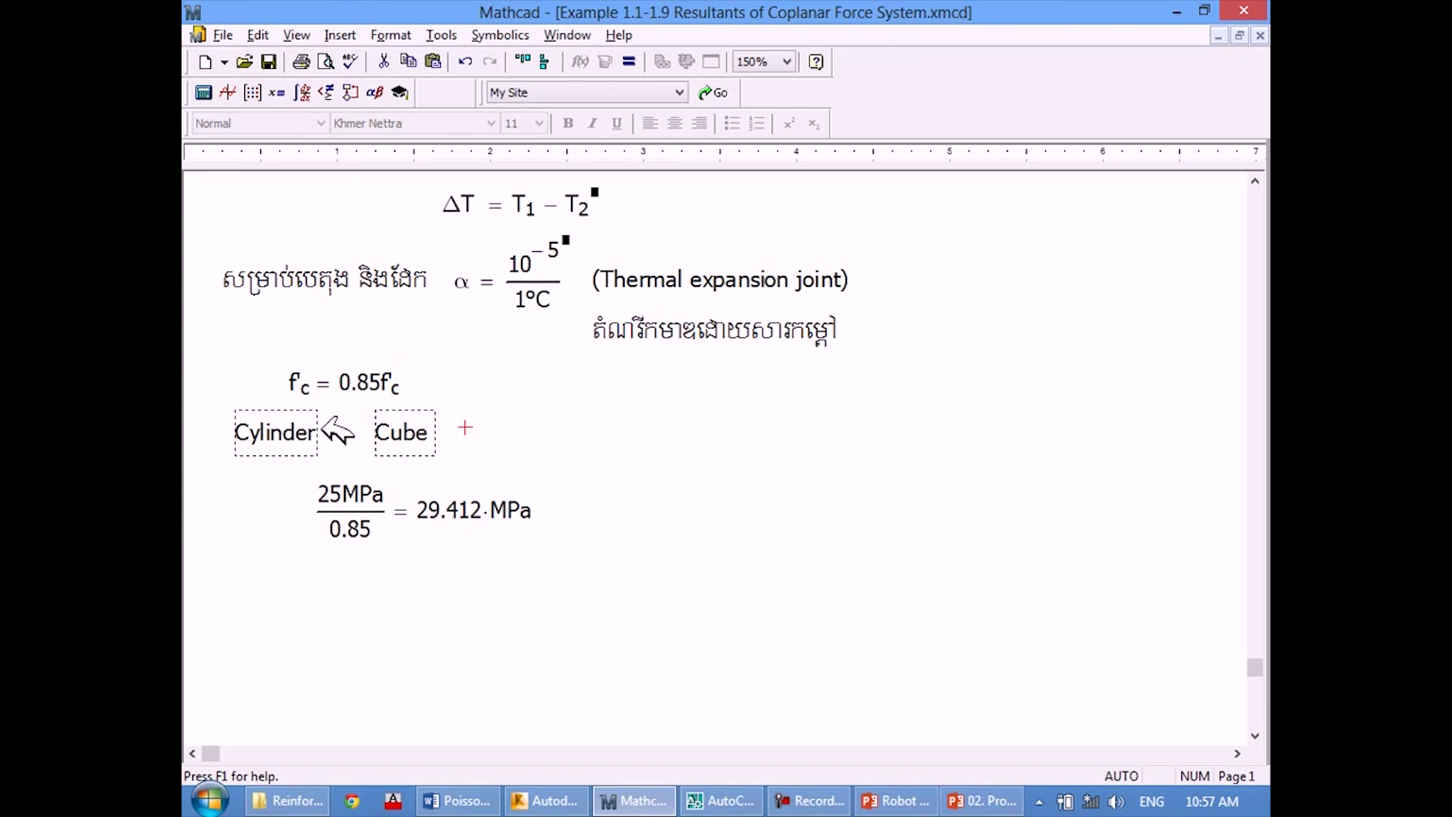
{"action": "key", "text": "Delete"}
Rename the subscripts to f'c.cylinder and f'c.cube and nudge the equation left.
{"action": "left_click", "coordinate": [316, 386]}
{"action": "type", "text": ".c."}
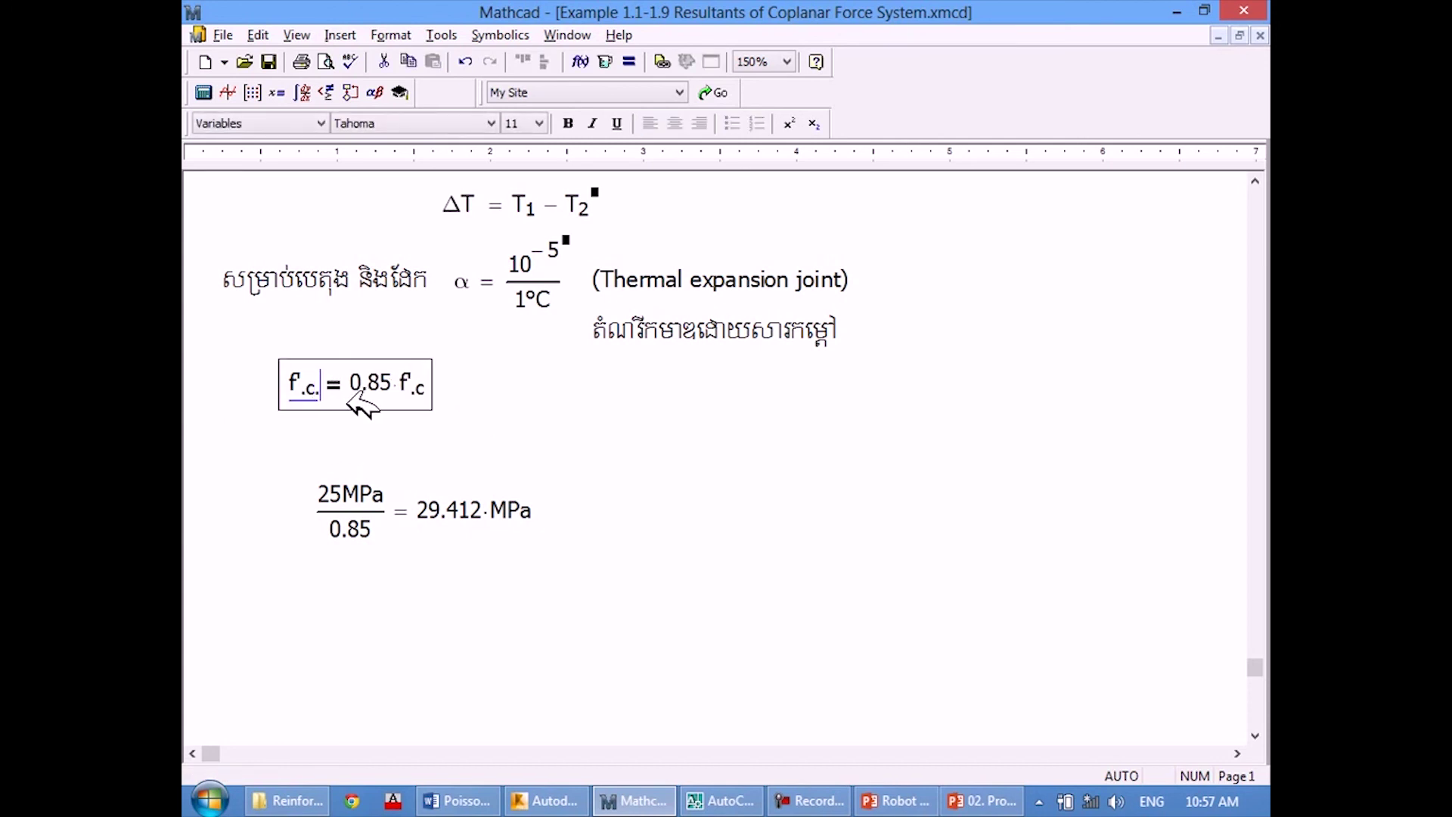
{"action": "type", "text": "cylinder"}
{"action": "double_click", "coordinate": [492, 384]}
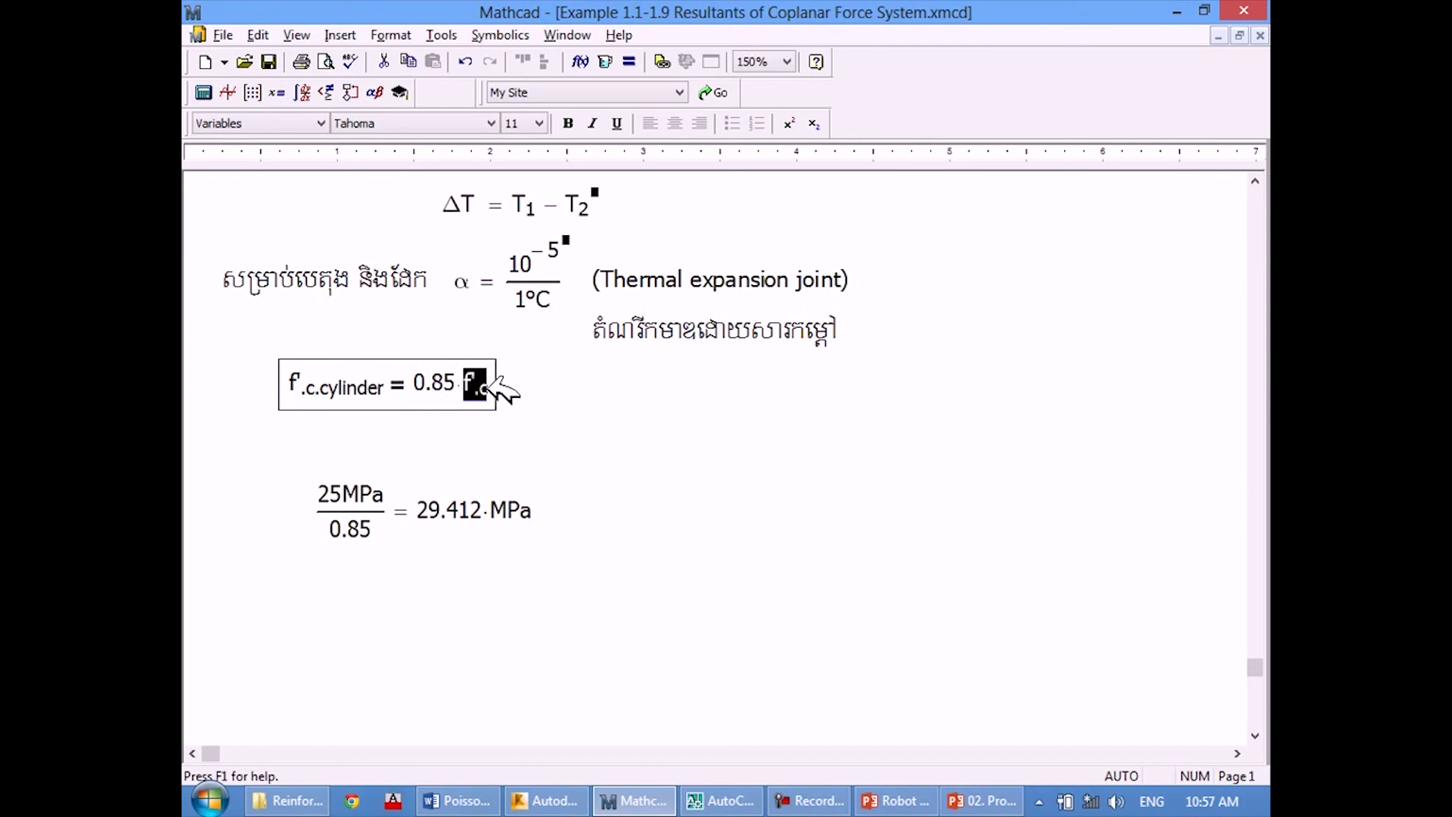
{"action": "left_click", "coordinate": [492, 389]}
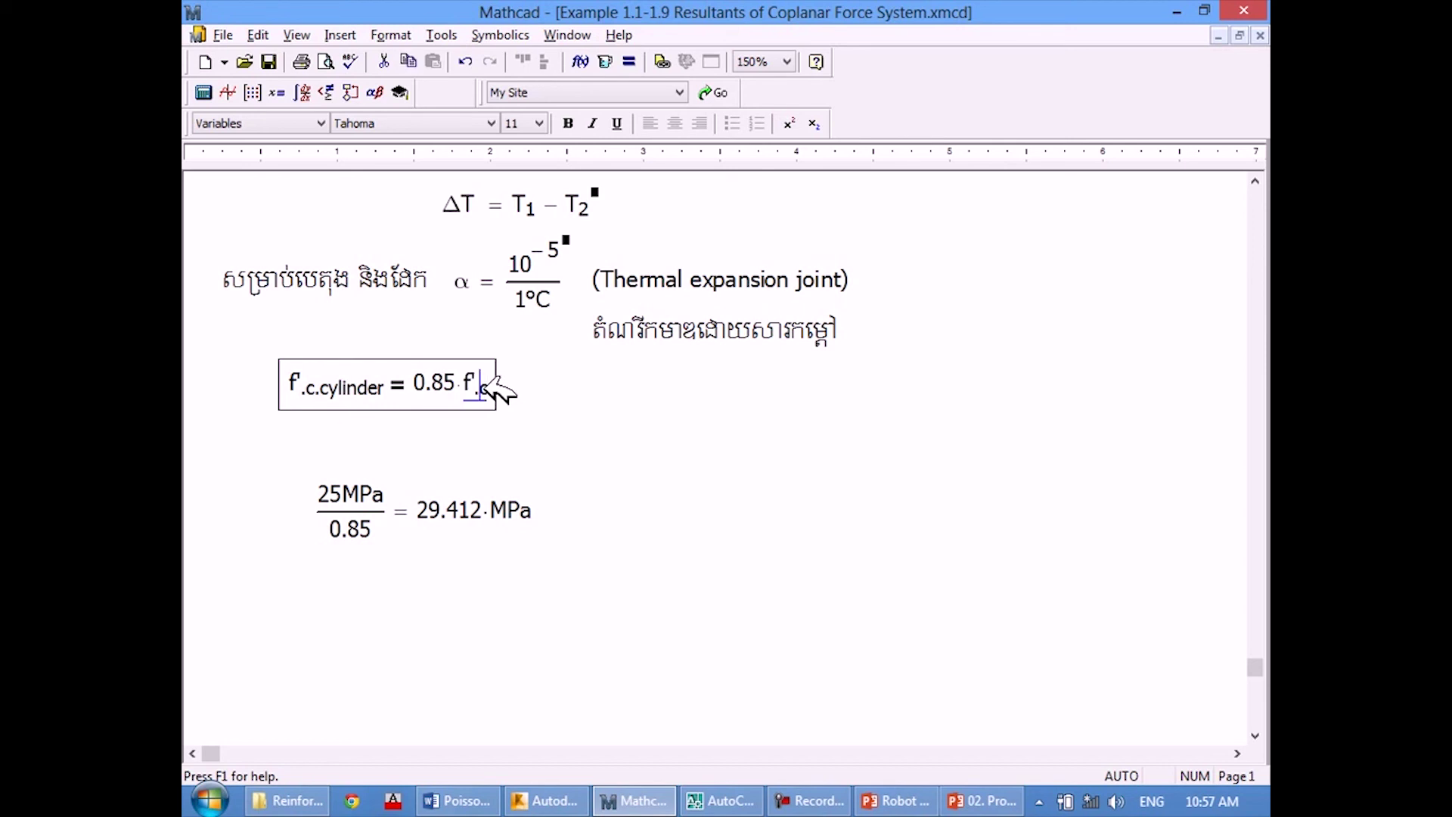
{"action": "key", "text": "Right"}
{"action": "type", "text": "ube"}
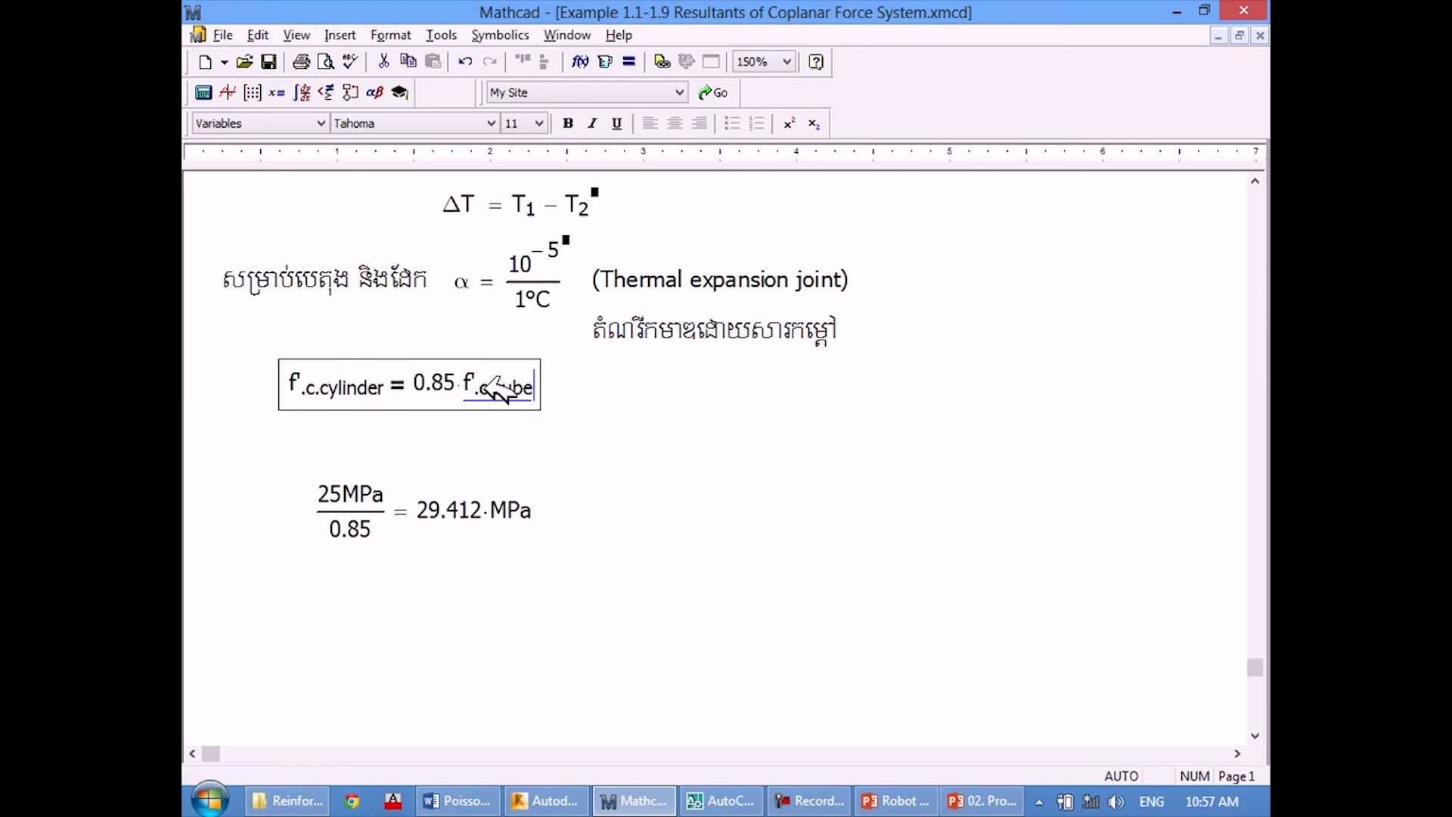
{"action": "key", "text": "Return"}
{"action": "left_click_drag", "start_coordinate": [554, 428], "coordinate": [503, 389]}
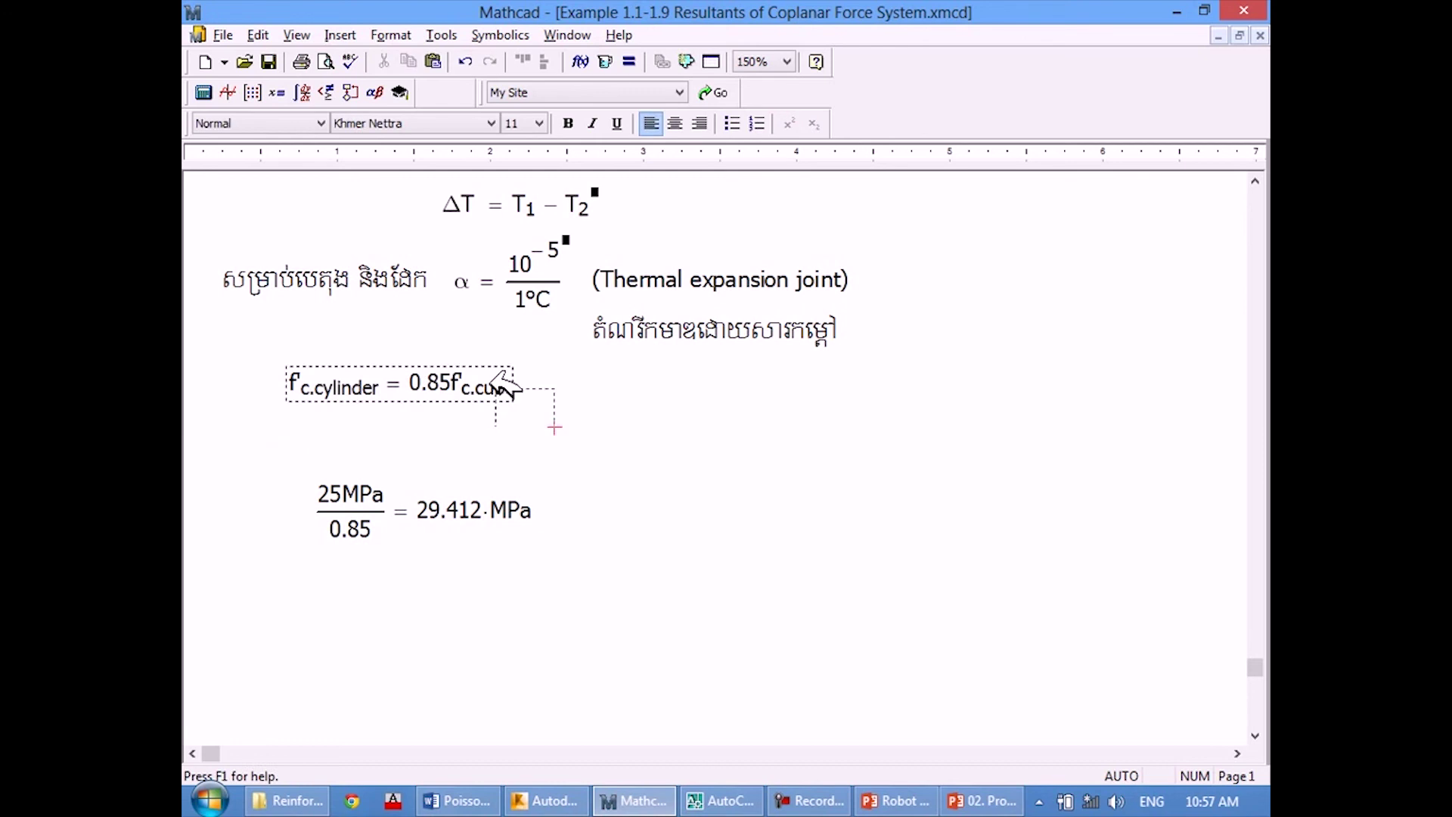
{"action": "key", "text": "Left"}
{"action": "key", "text": "Left"}
{"action": "key", "text": "Left"}
{"action": "key", "text": "Left"}
{"action": "key", "text": "Left"}
{"action": "key", "text": "Left"}
Move the 25MPa/0.85 = 29.412·MPa check up beneath the f'c equation.
{"action": "mouse_move", "coordinate": [618, 503]}
{"action": "left_mouse_down"}
{"action": "mouse_move", "coordinate": [469, 495]}
{"action": "mouse_move", "coordinate": [308, 448]}
{"action": "left_mouse_up"}
{"action": "left_click", "coordinate": [605, 427]}
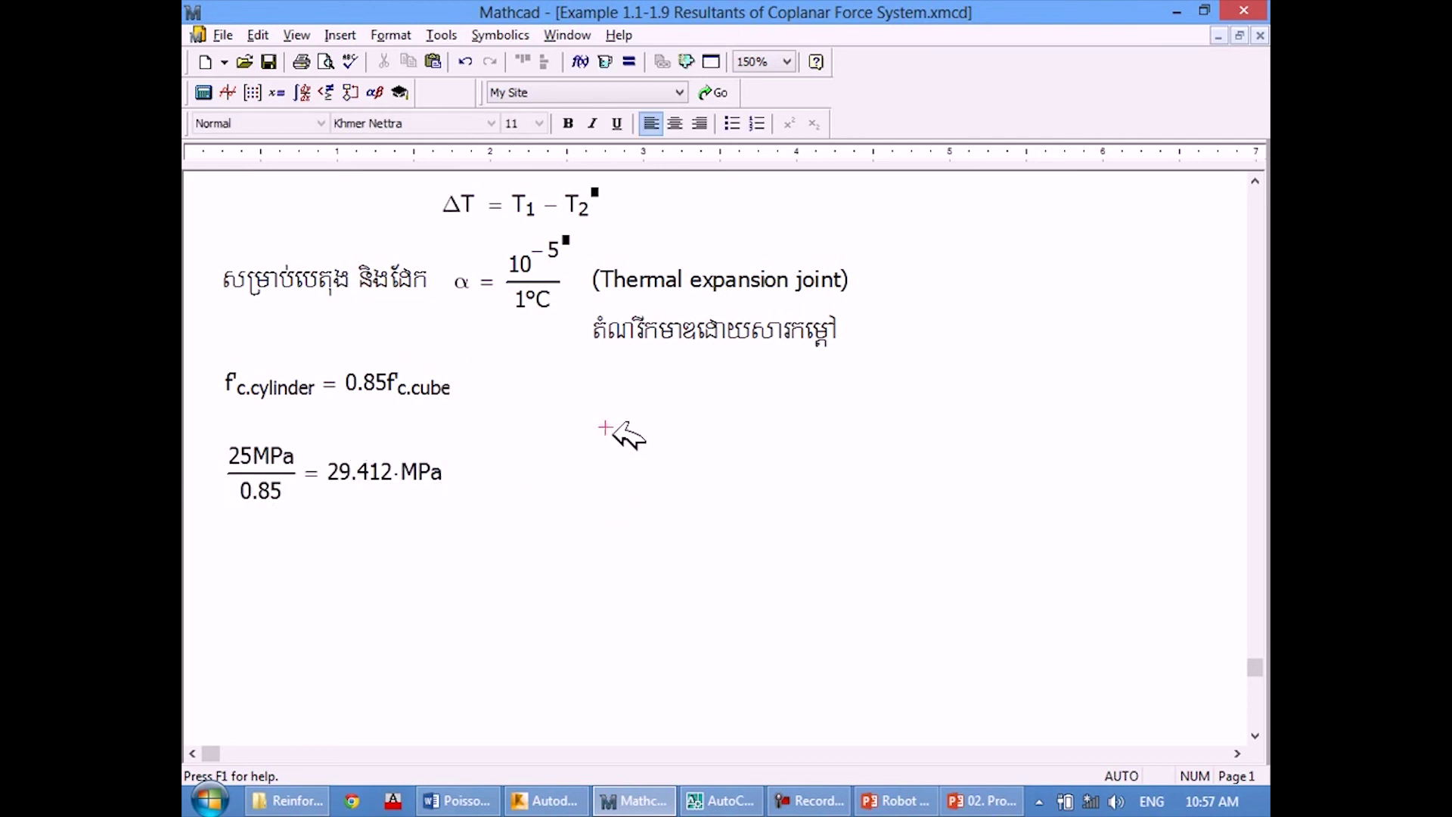
{"action": "scroll", "coordinate": [575, 454], "scroll_direction": "up", "scroll_amount": 1}
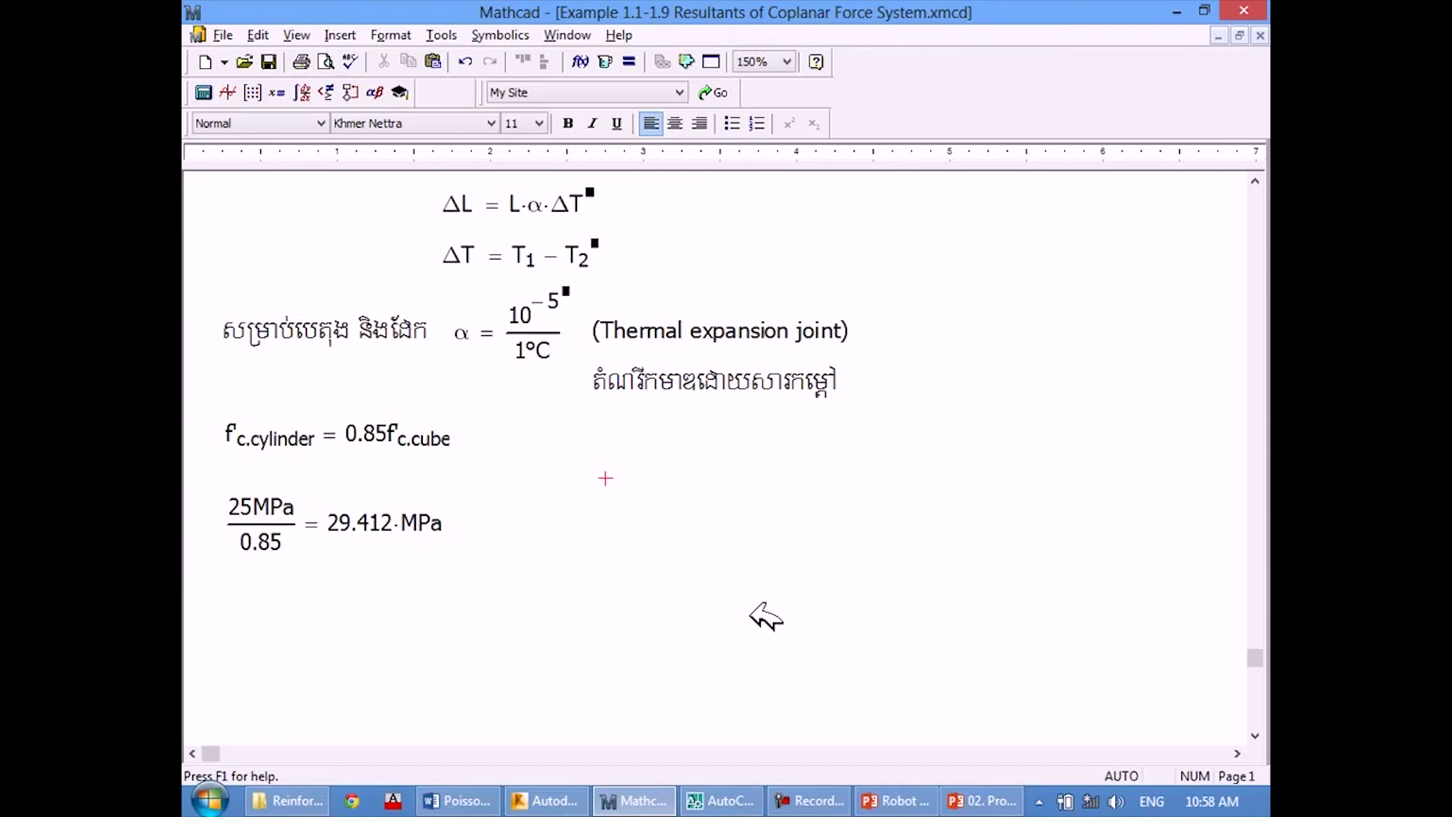
{"action": "left_click", "coordinate": [361, 521]}
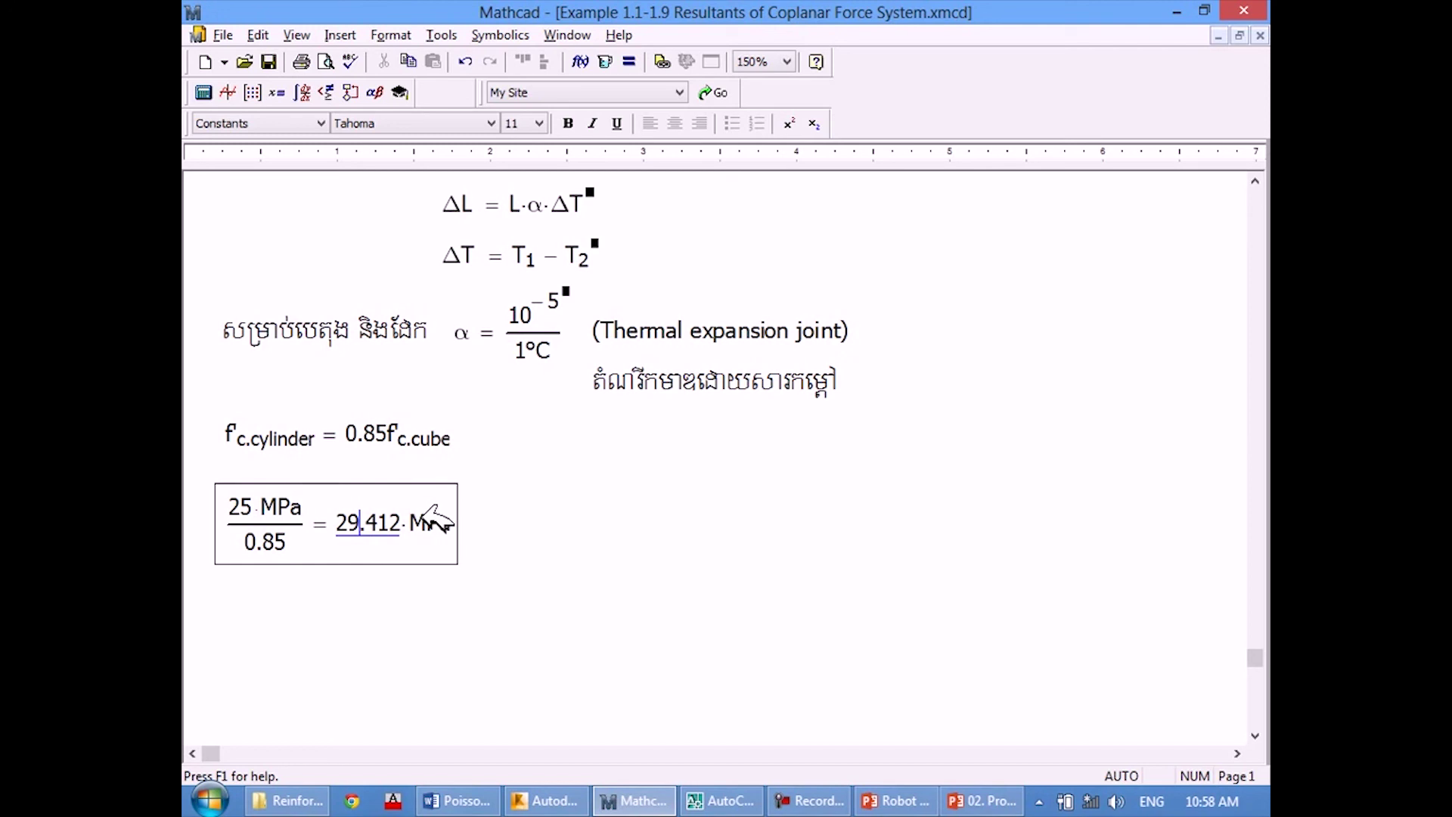
{"action": "left_click", "coordinate": [506, 530]}
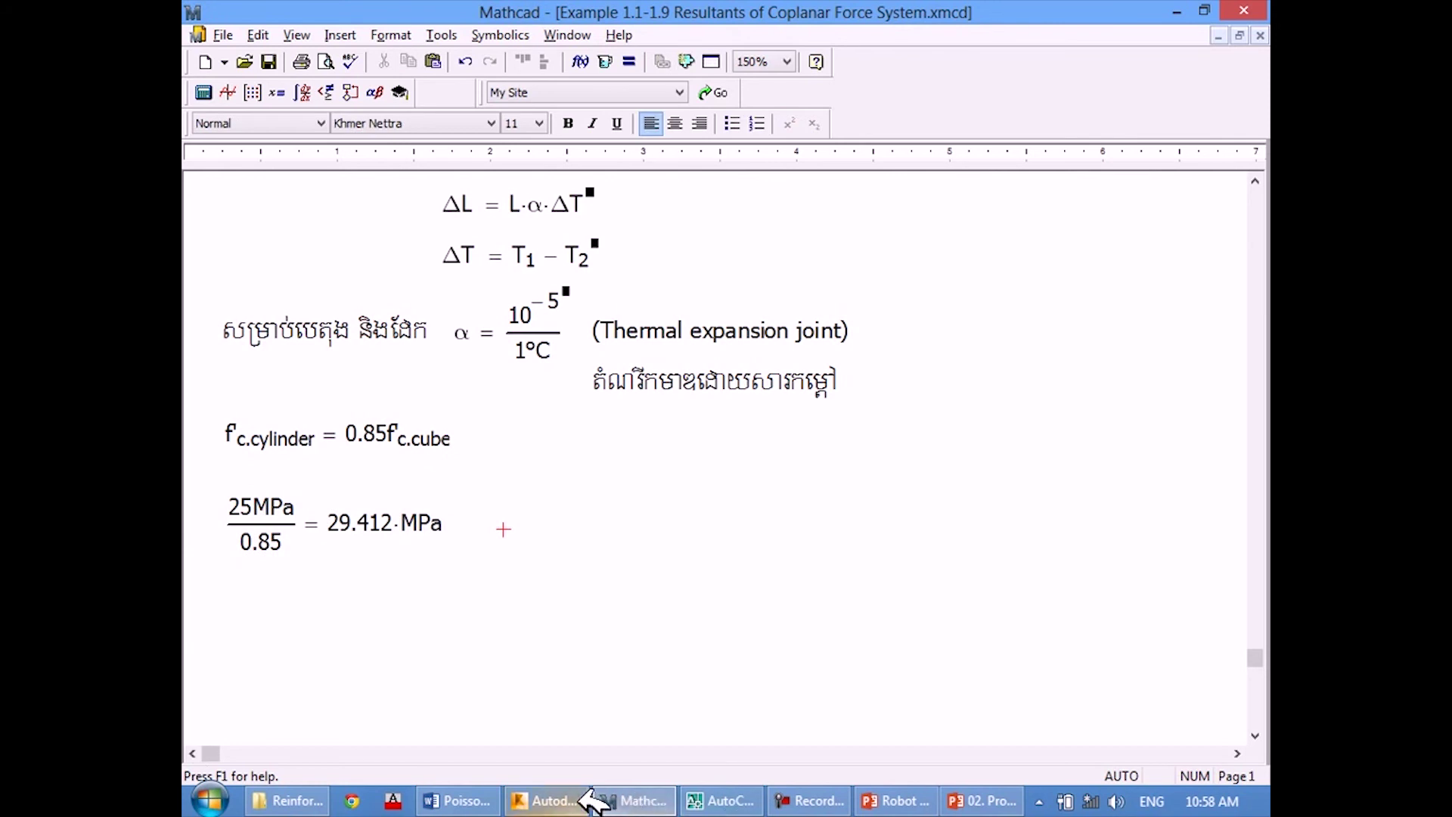
{"action": "left_click", "coordinate": [544, 801]}
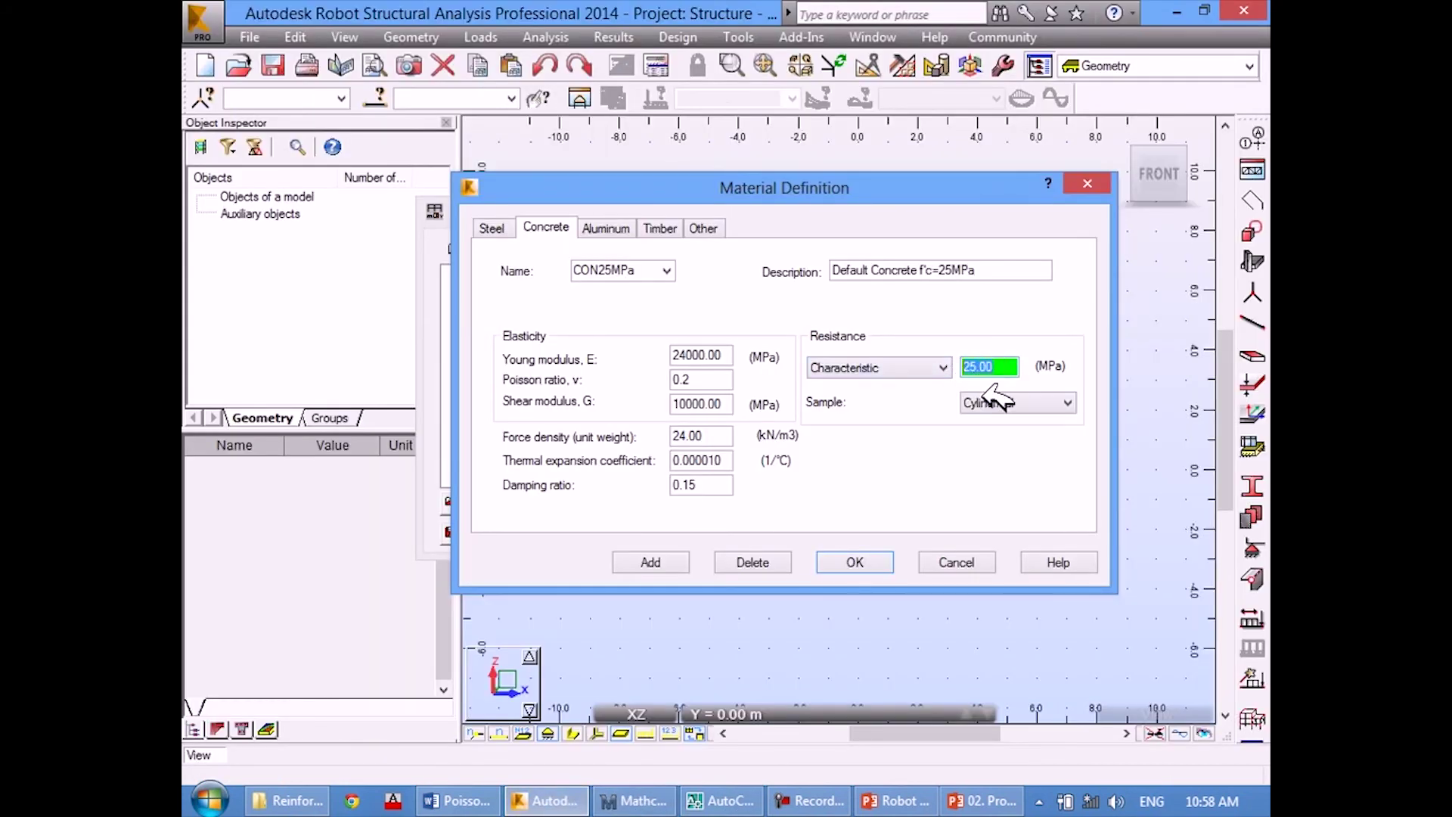
{"action": "mouse_move", "coordinate": [633, 800]}
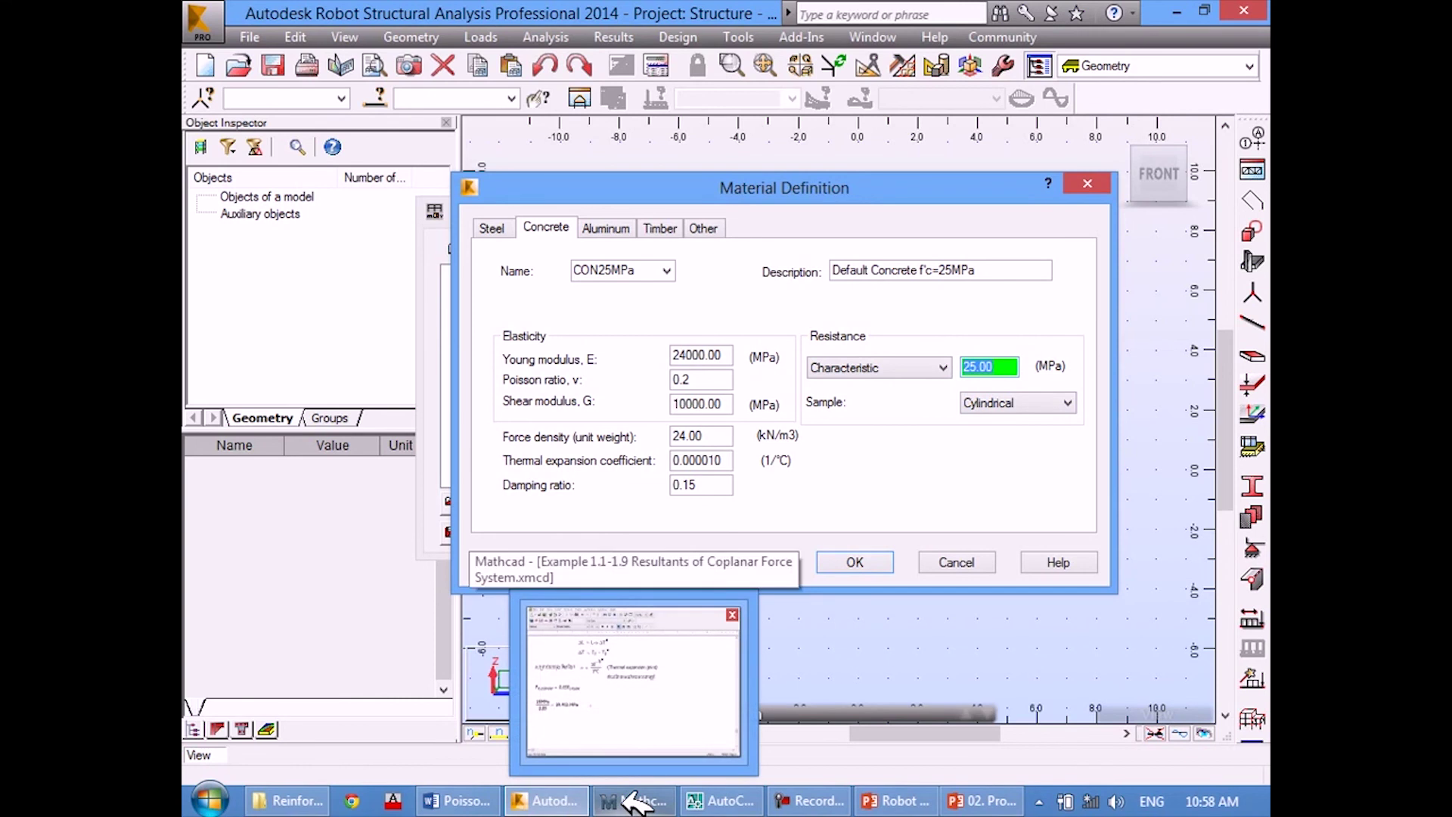
{"action": "left_click", "coordinate": [636, 804]}
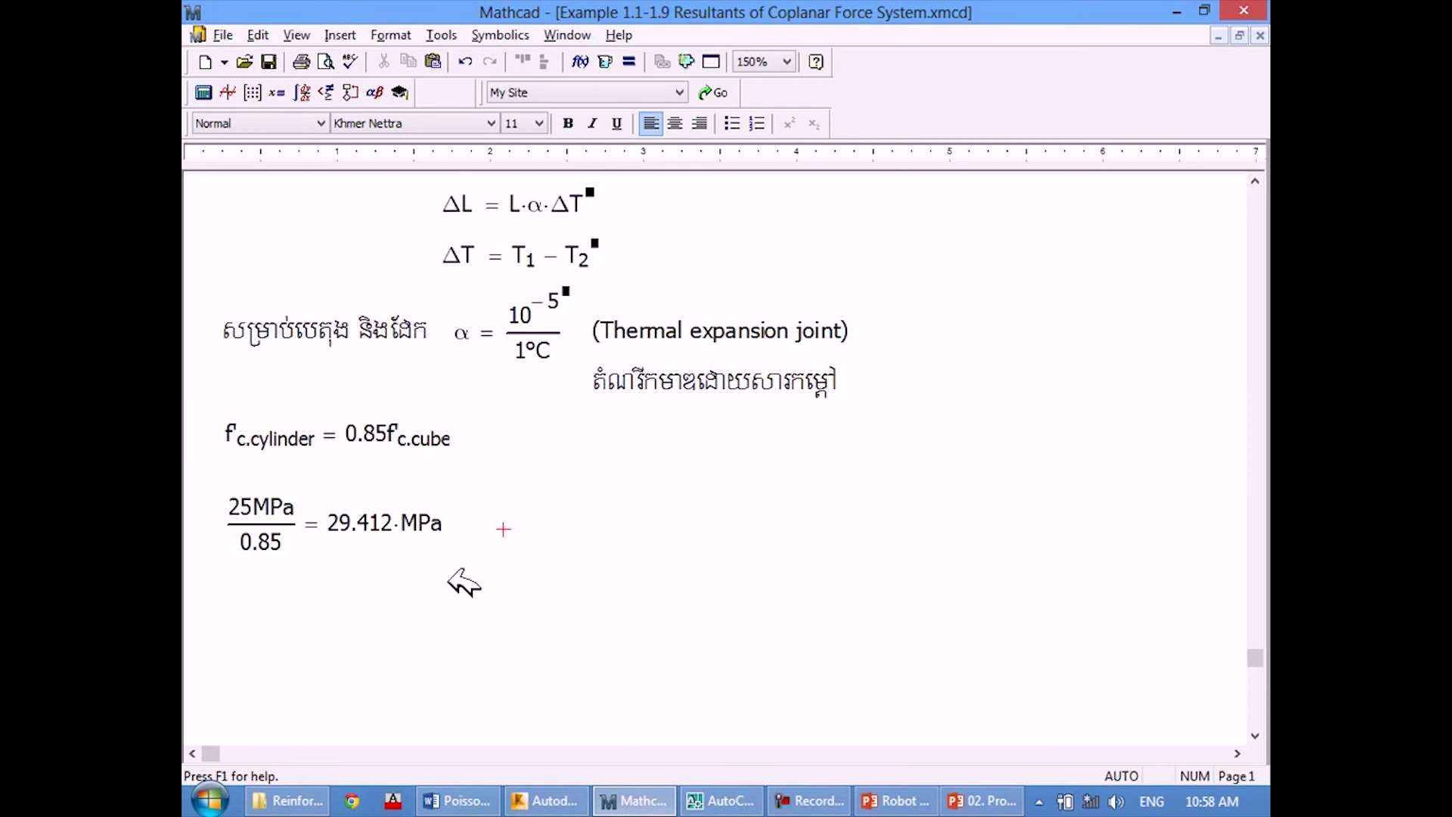
Review the 25 MPa numerator and 29.412·MPa result, leaving the calculation unchanged.
{"action": "scroll", "coordinate": [344, 583], "scroll_direction": "up", "scroll_amount": 1}
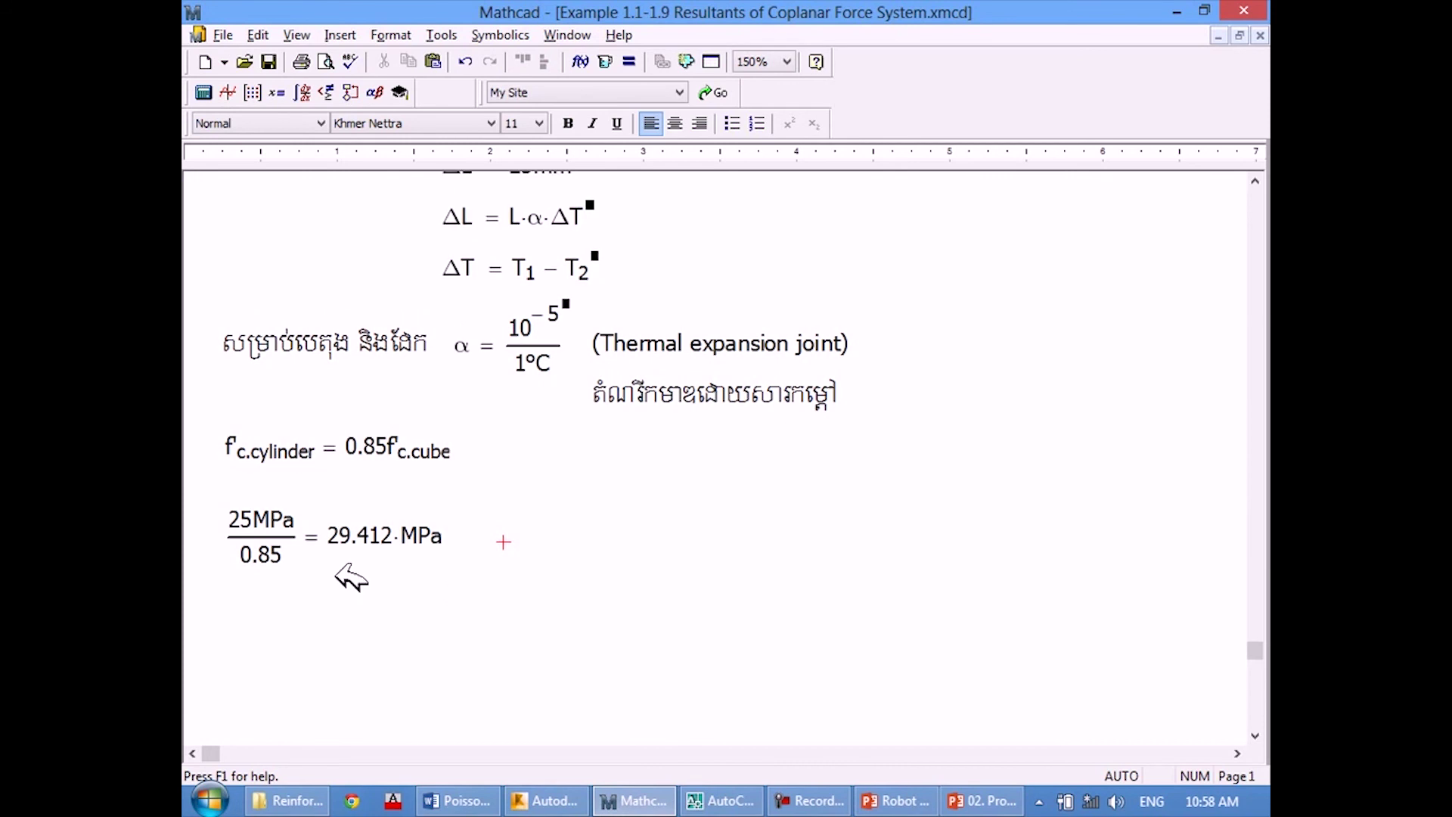
{"action": "left_click", "coordinate": [262, 512]}
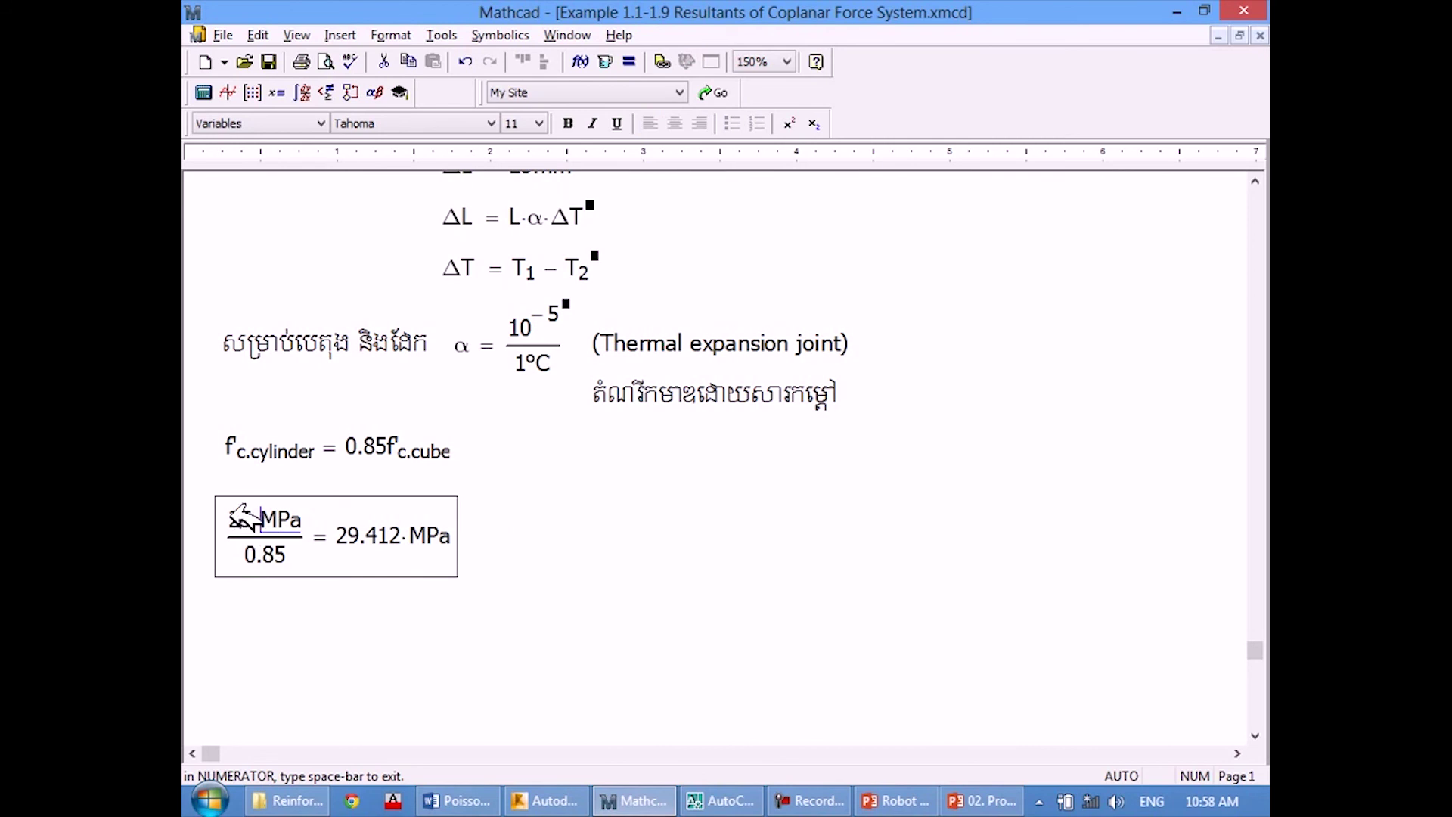
{"action": "left_click_drag", "start_coordinate": [242, 518], "coordinate": [307, 539]}
{"action": "left_click", "coordinate": [389, 543]}
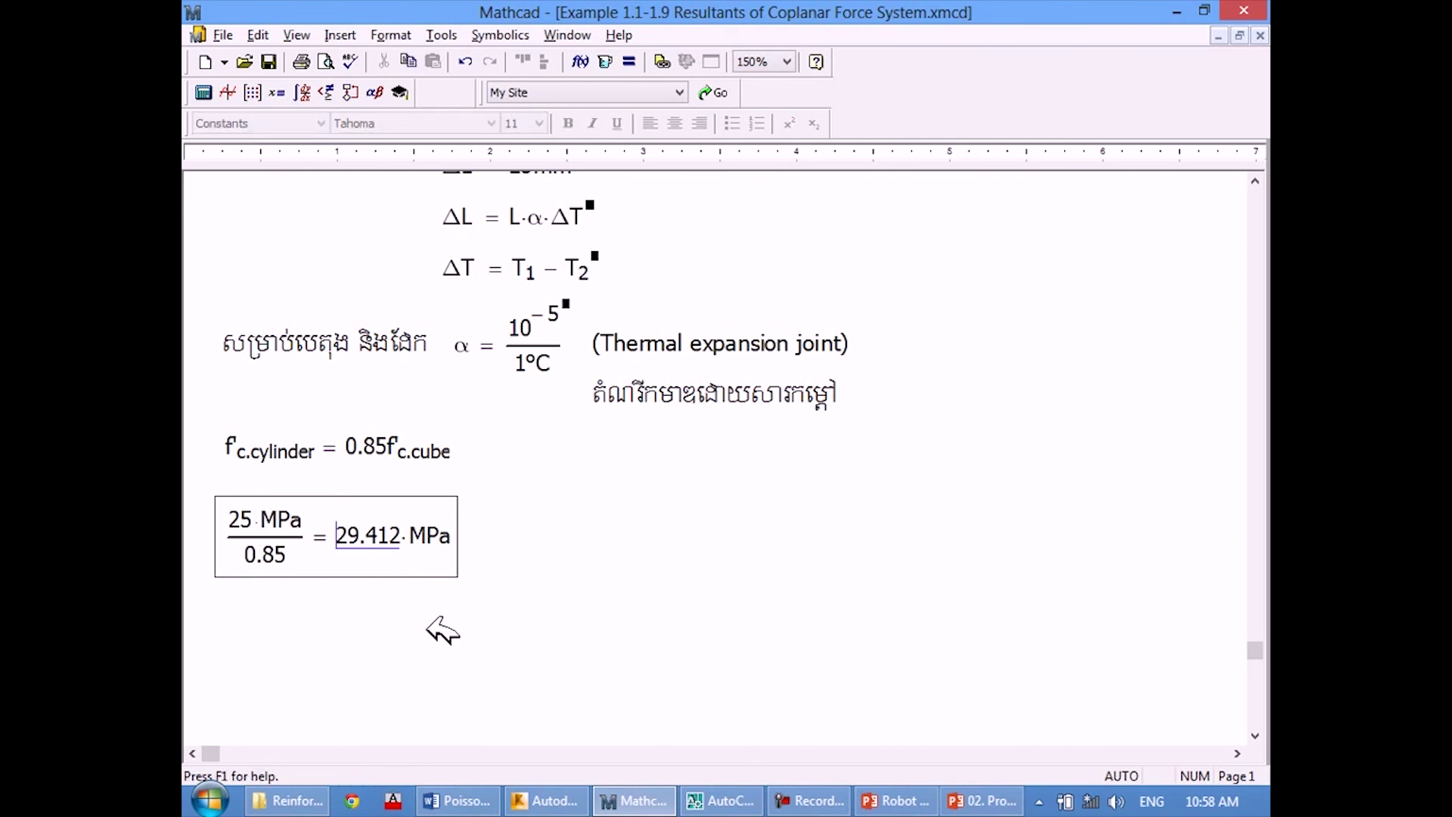
{"action": "left_click", "coordinate": [428, 620]}
{"action": "left_click", "coordinate": [411, 669]}
{"action": "scroll", "coordinate": [341, 583], "scroll_direction": "up", "scroll_amount": 1}
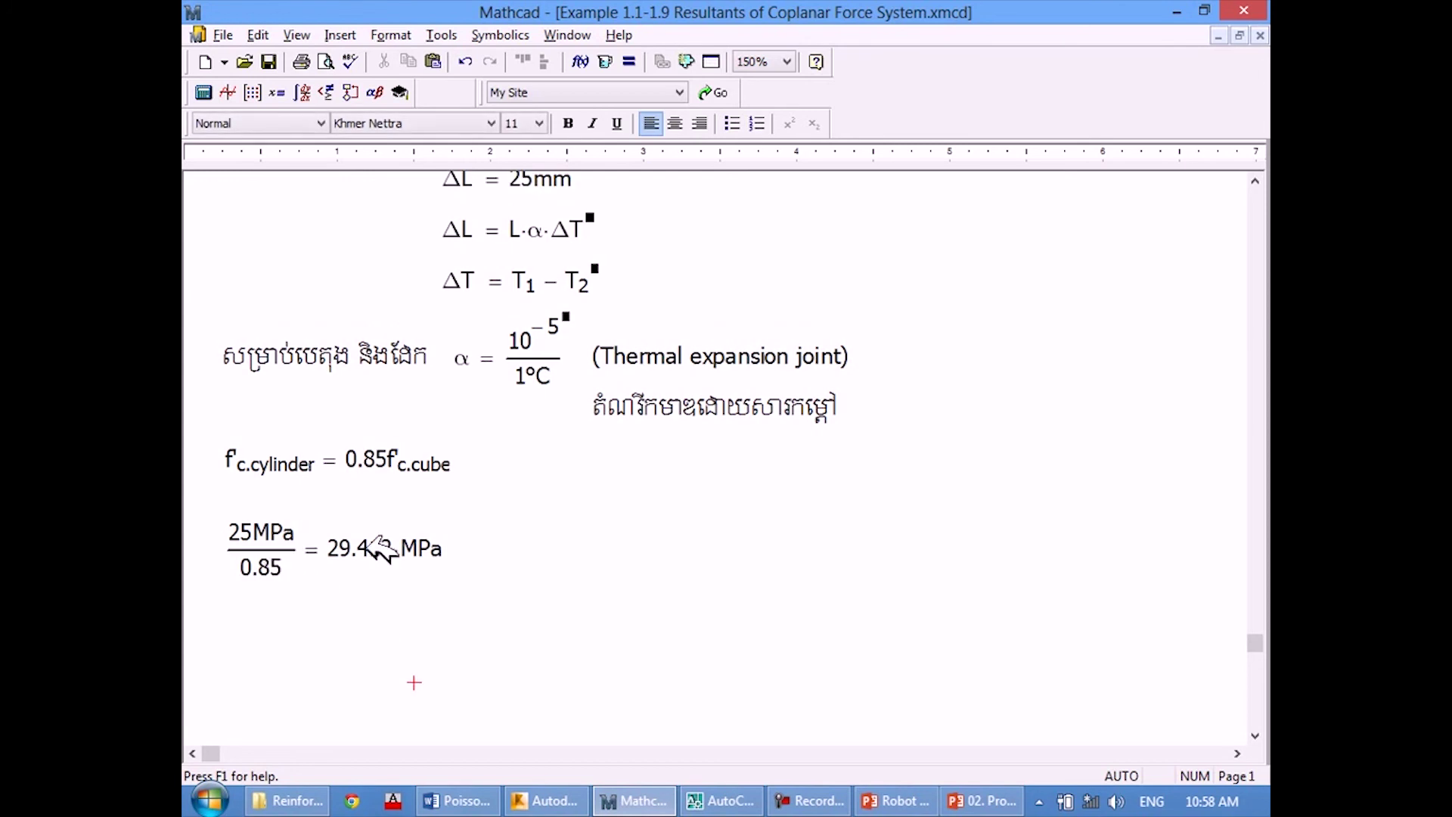
{"action": "left_click_drag", "start_coordinate": [390, 546], "coordinate": [463, 566]}
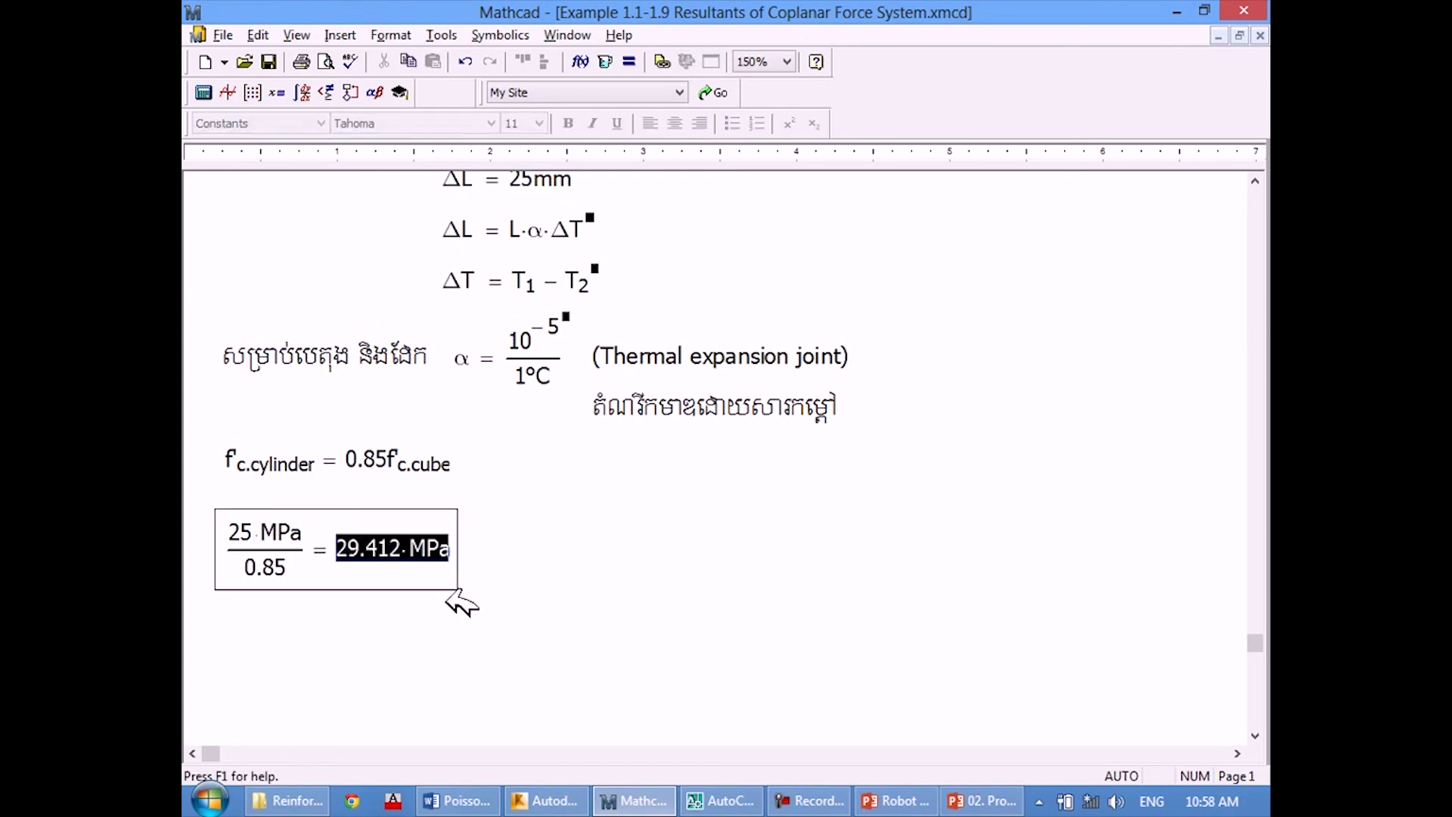
{"action": "left_click", "coordinate": [401, 619]}
{"action": "left_click", "coordinate": [388, 670]}
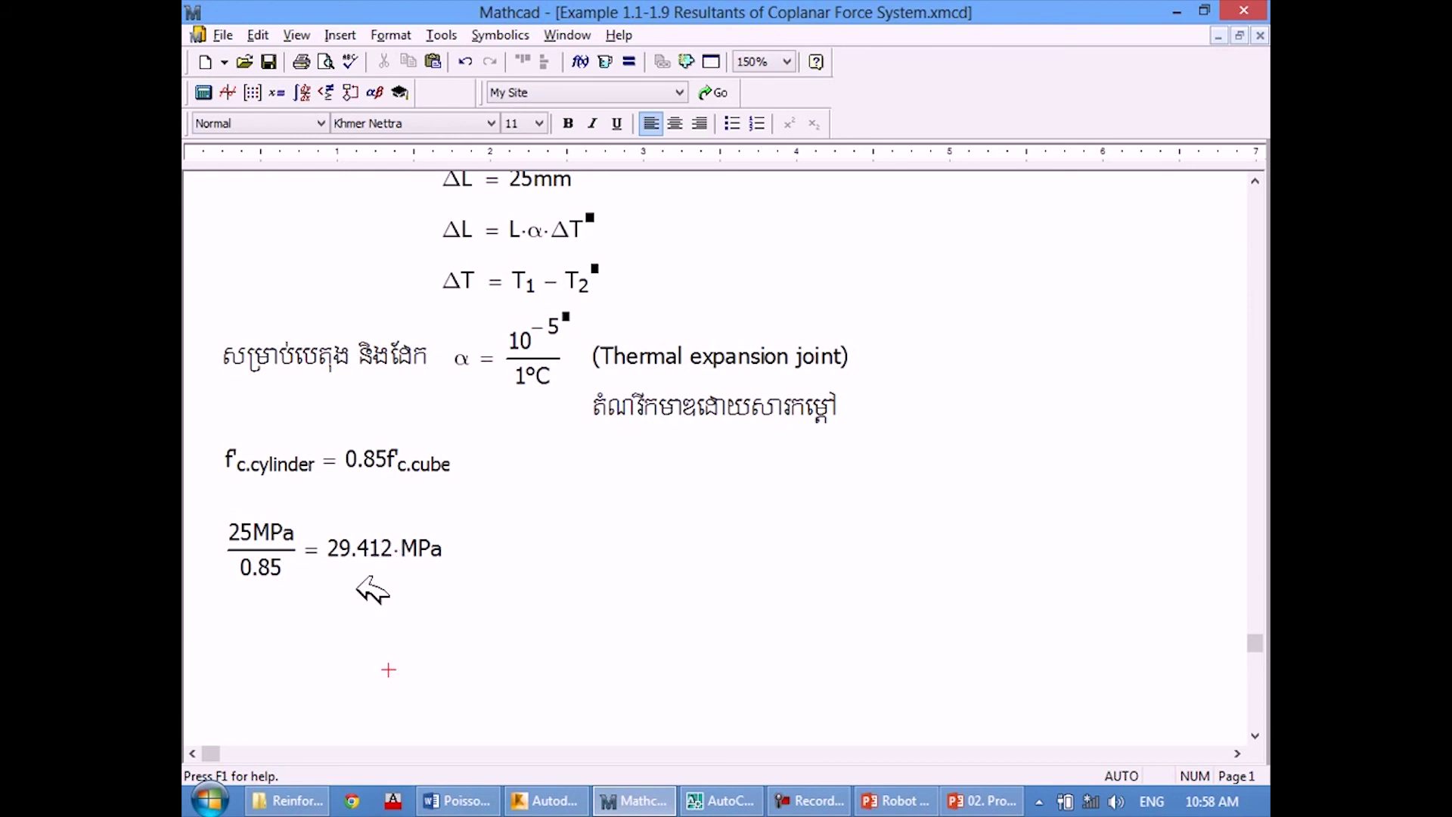
{"action": "left_click", "coordinate": [376, 615]}
{"action": "left_click", "coordinate": [592, 721]}
Check the f'c.cylinder equation, then switch to PowerPoint's cylinder-to-cube strength ratio table.
{"action": "double_click", "coordinate": [370, 459]}
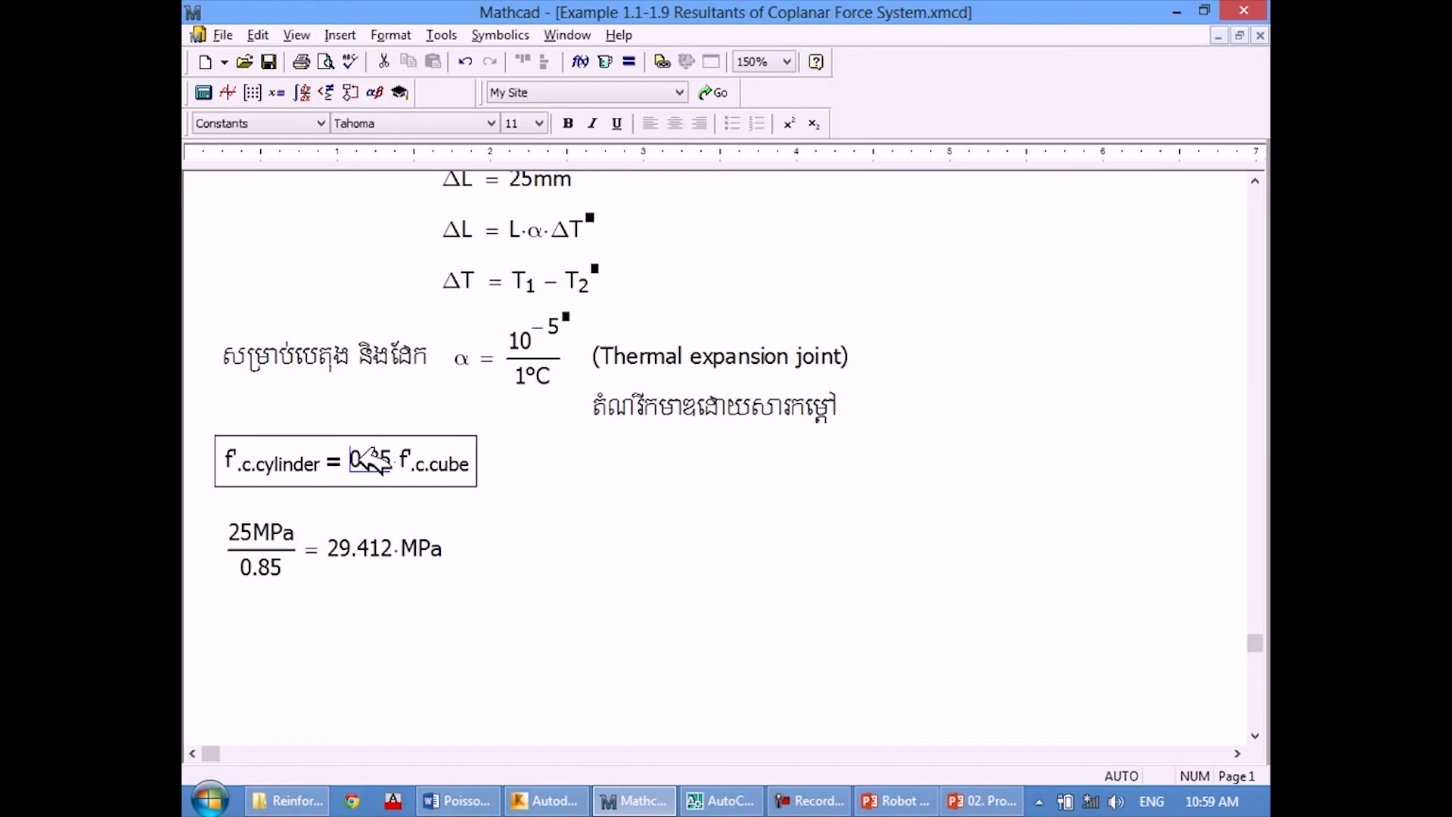
{"action": "left_click", "coordinate": [503, 514]}
{"action": "left_click", "coordinate": [708, 517]}
{"action": "left_click", "coordinate": [980, 800]}
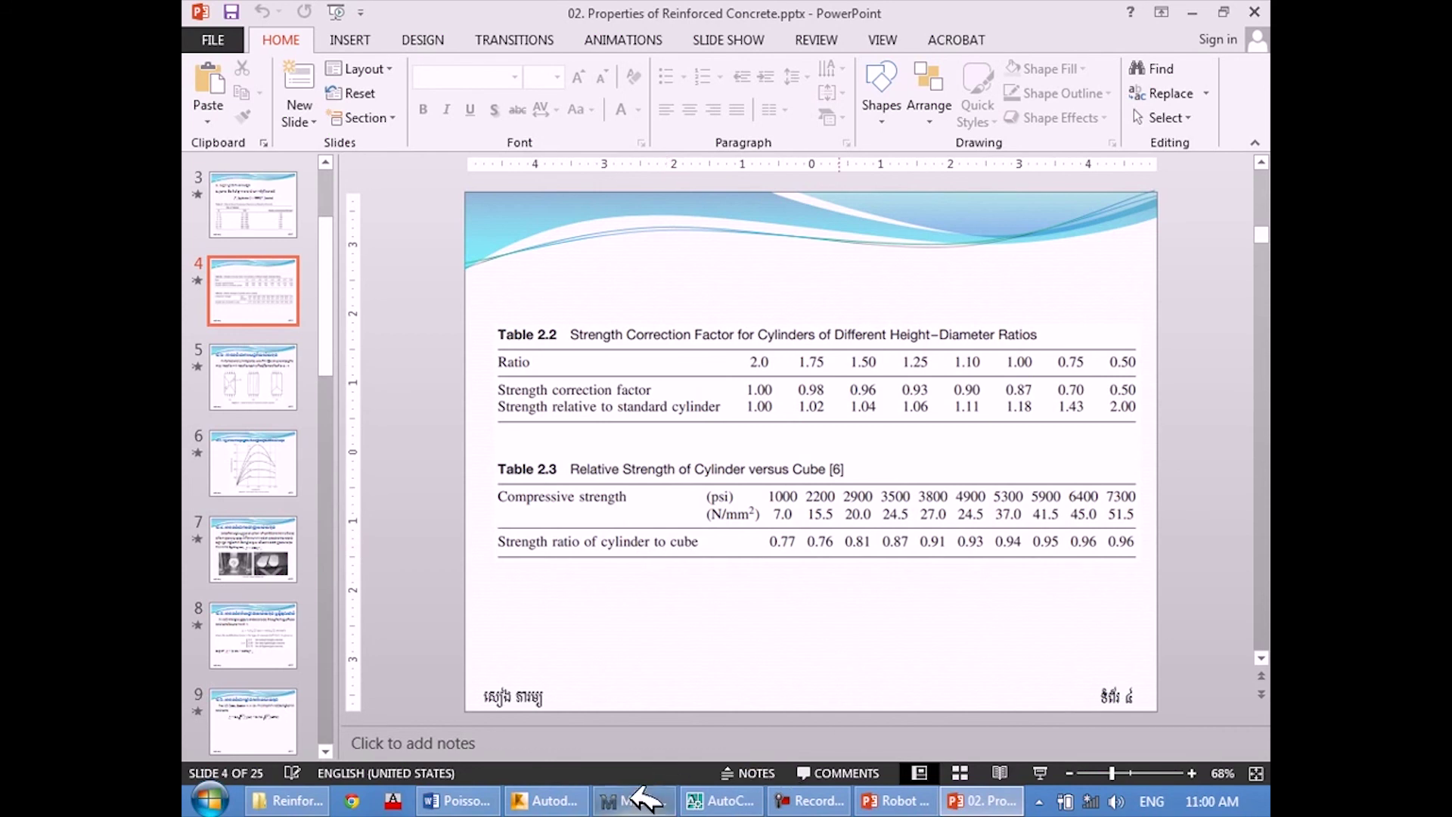
Rewrite the relation as the fraction f'c.cylinder/f'c.cube = 0.85.
{"action": "left_click", "coordinate": [640, 800]}
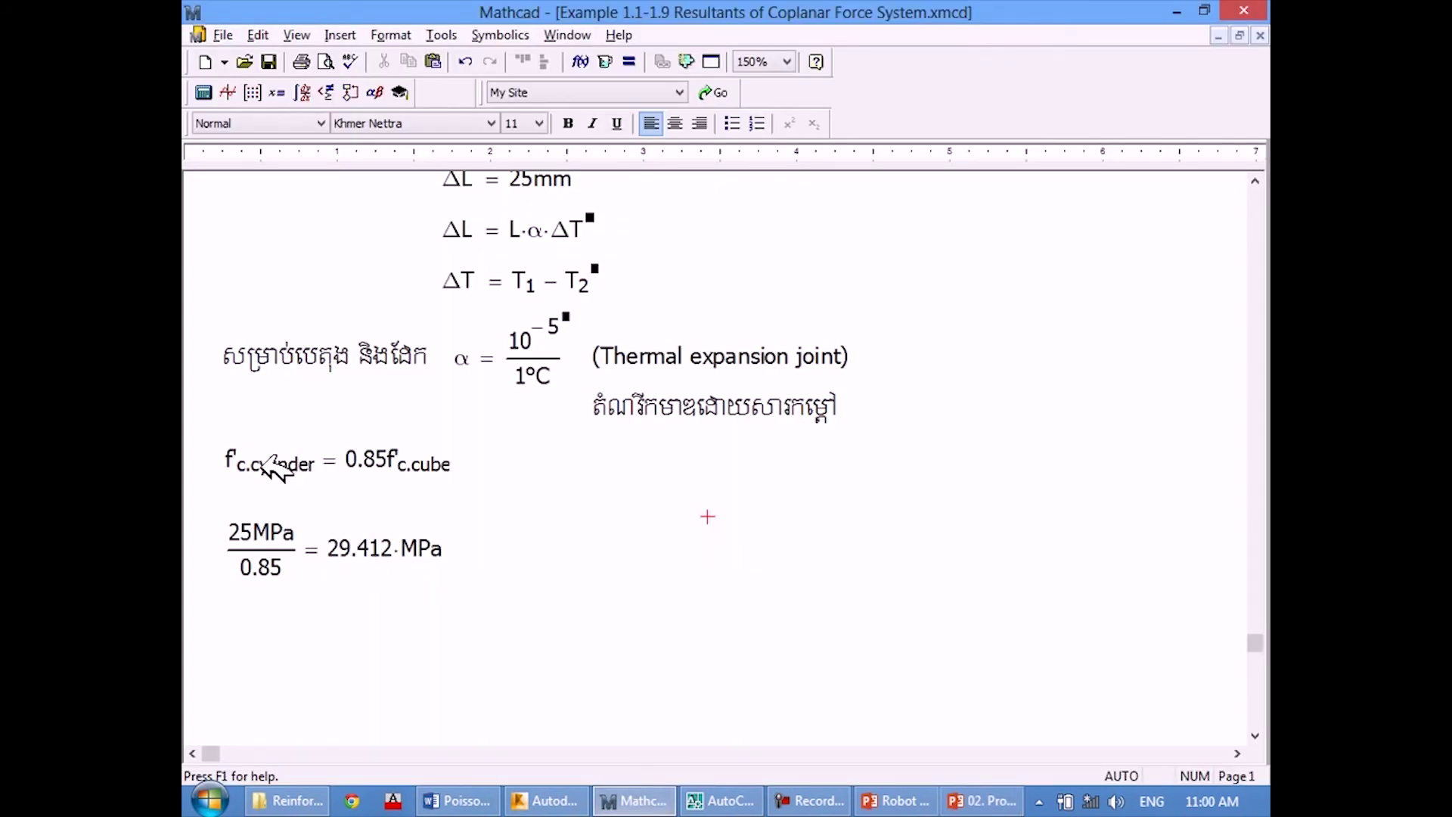
{"action": "mouse_move", "coordinate": [386, 461]}
{"action": "left_mouse_down"}
{"action": "mouse_move", "coordinate": [454, 463]}
{"action": "mouse_move", "coordinate": [401, 464]}
{"action": "left_mouse_up"}
{"action": "key", "text": "ctrl+c"}
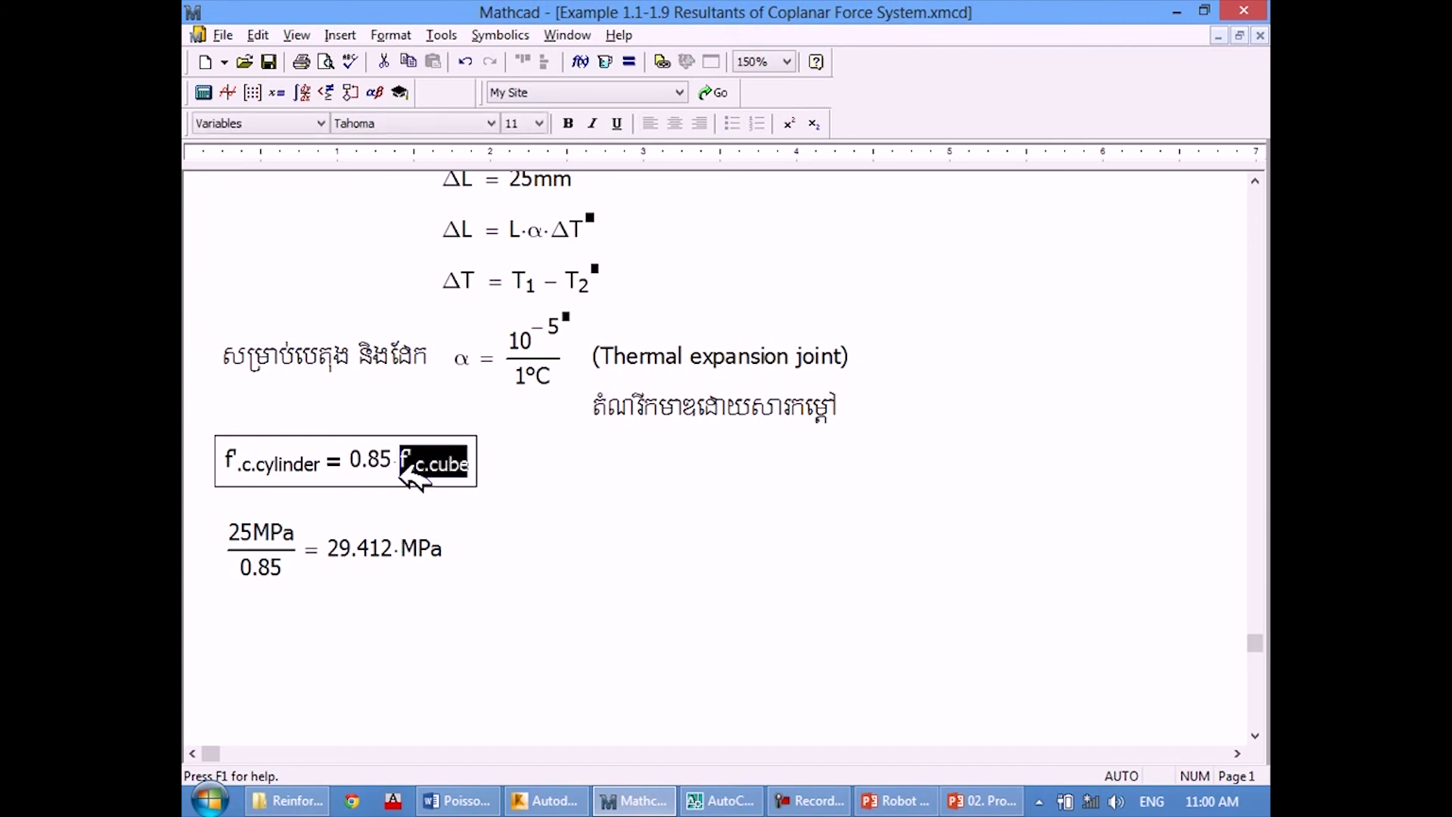
{"action": "key", "text": "BackSpace"}
{"action": "key", "text": "BackSpace"}
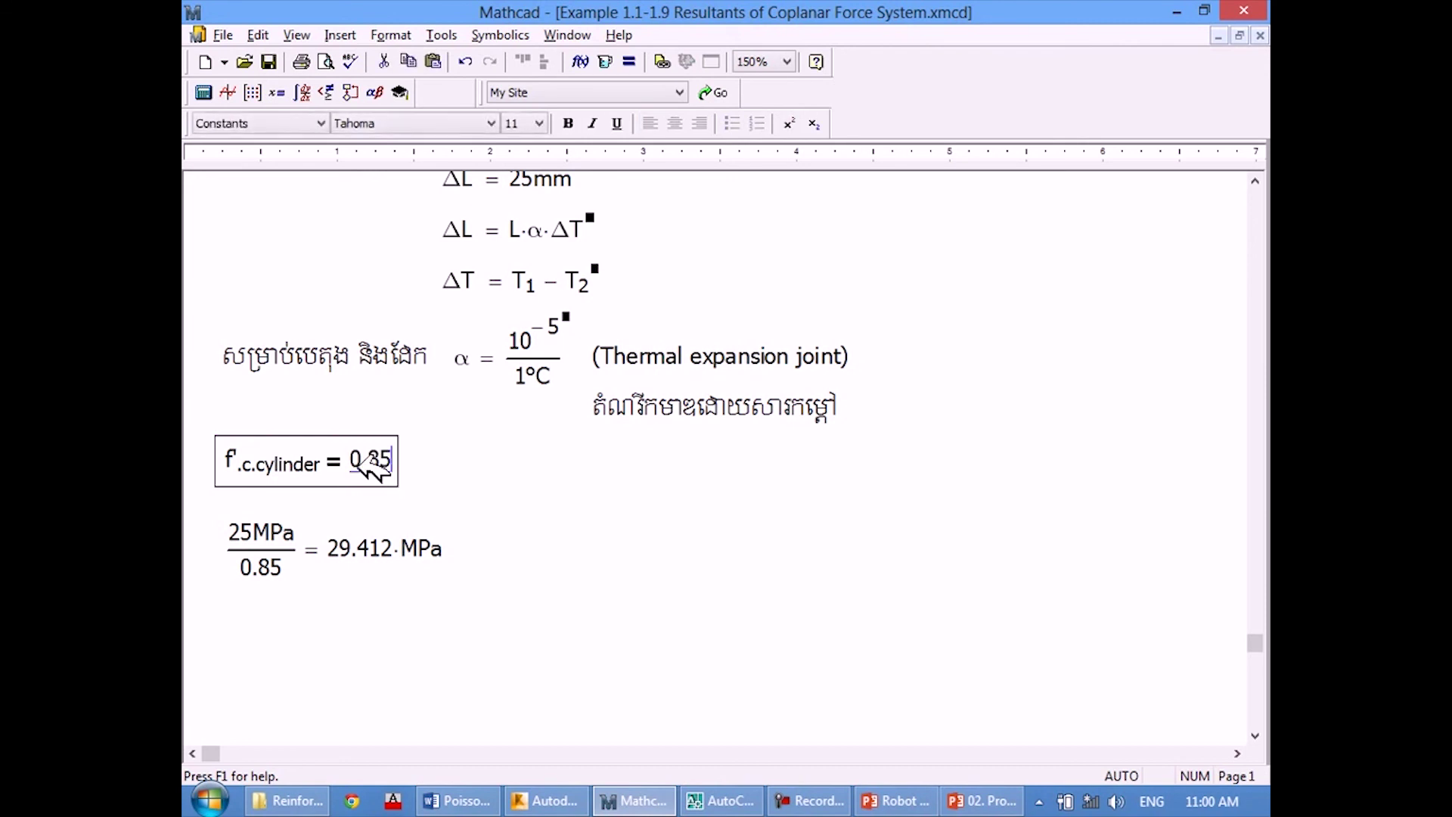
{"action": "left_click", "coordinate": [341, 462]}
{"action": "key", "text": "slash"}
{"action": "key", "text": "ctrl+v"}
{"action": "left_click", "coordinate": [542, 493]}
{"action": "left_click", "coordinate": [373, 459]}
{"action": "left_click", "coordinate": [479, 491]}
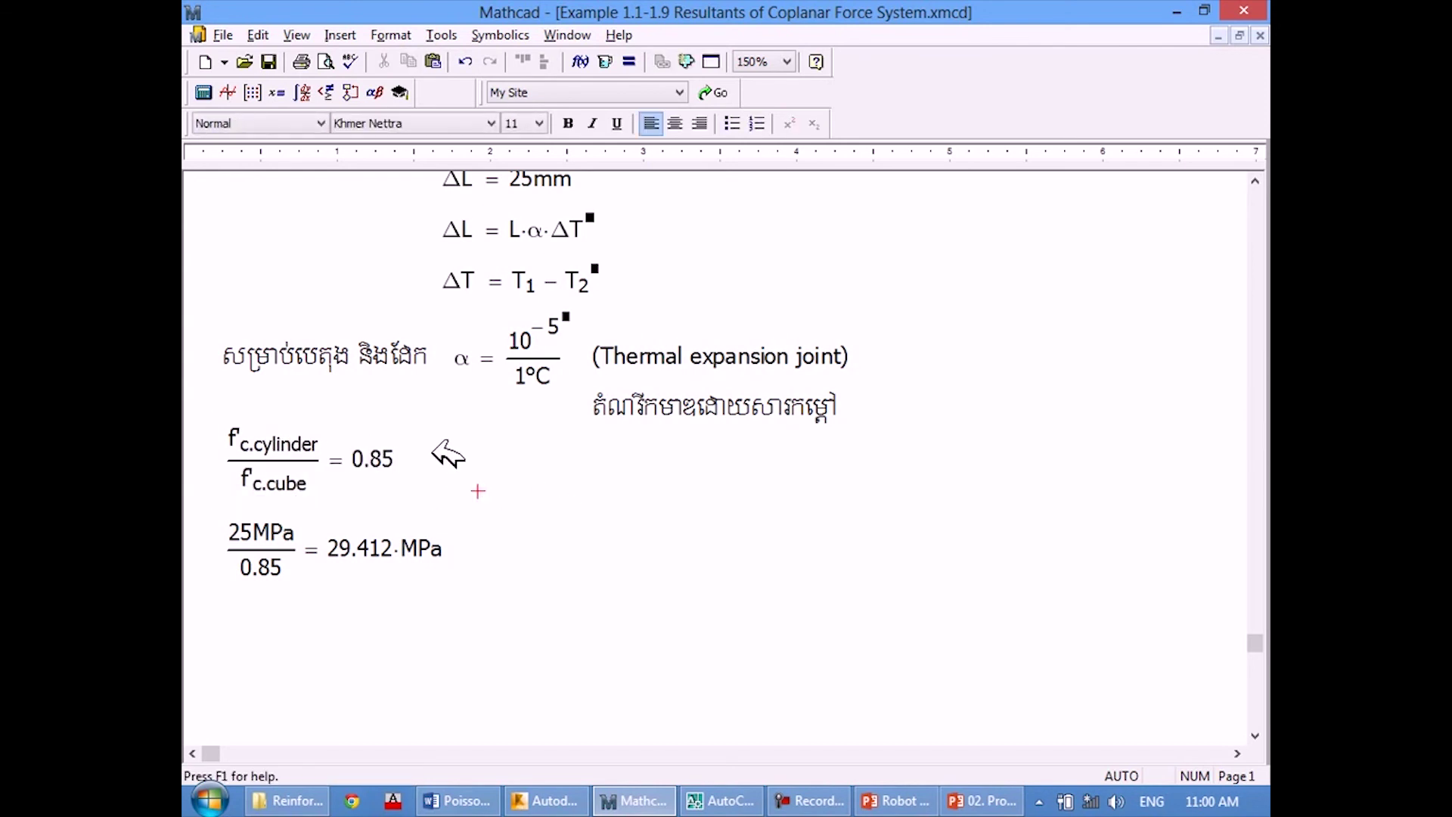
After rechecking the PowerPoint table, undo back to f'c.cylinder = 0.85·f'c.cube.
{"action": "left_click", "coordinate": [982, 801]}
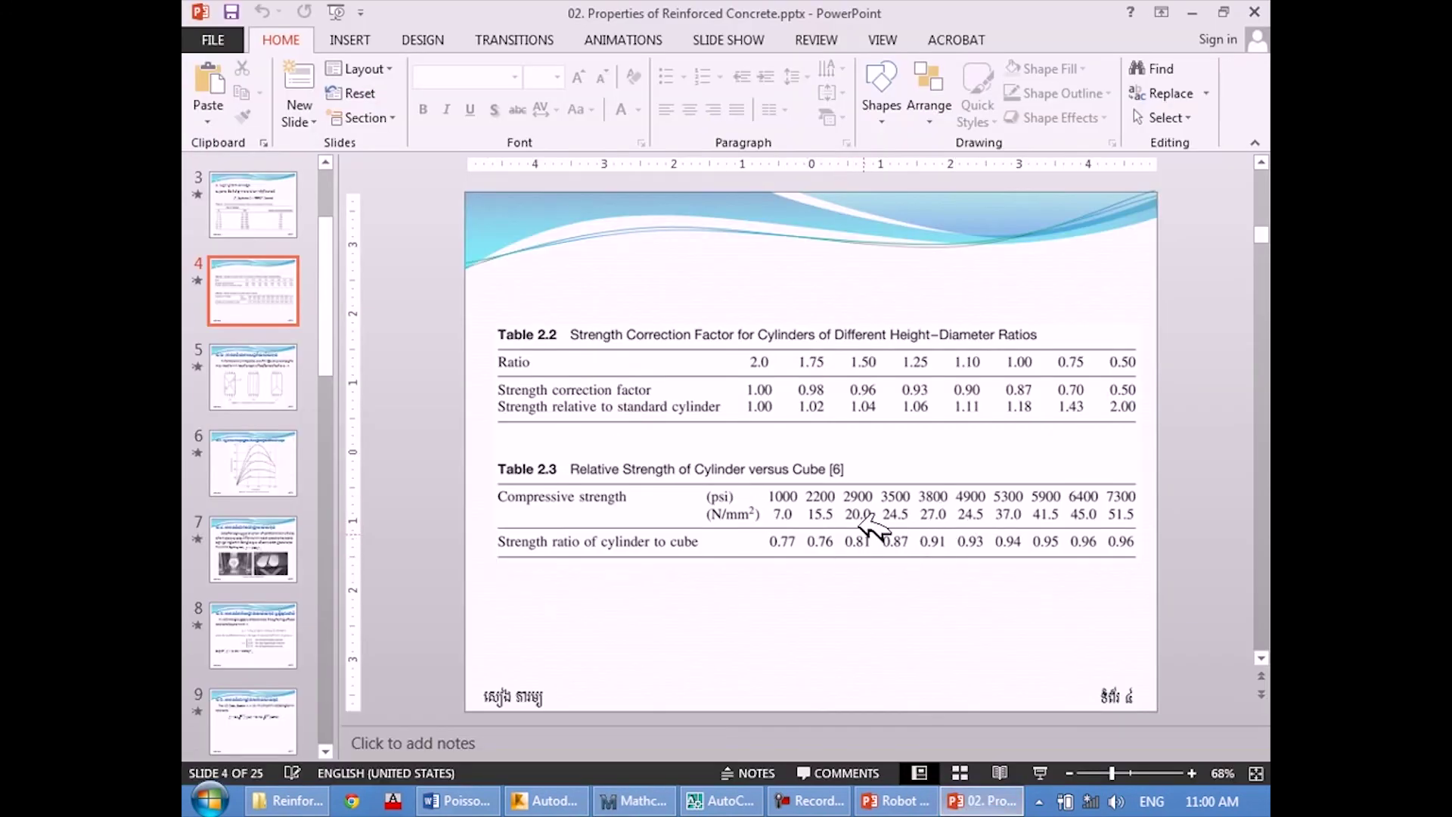
{"action": "left_click", "coordinate": [983, 802]}
{"action": "left_click", "coordinate": [321, 478]}
{"action": "left_click", "coordinate": [590, 542]}
{"action": "key", "text": "ctrl+z"}
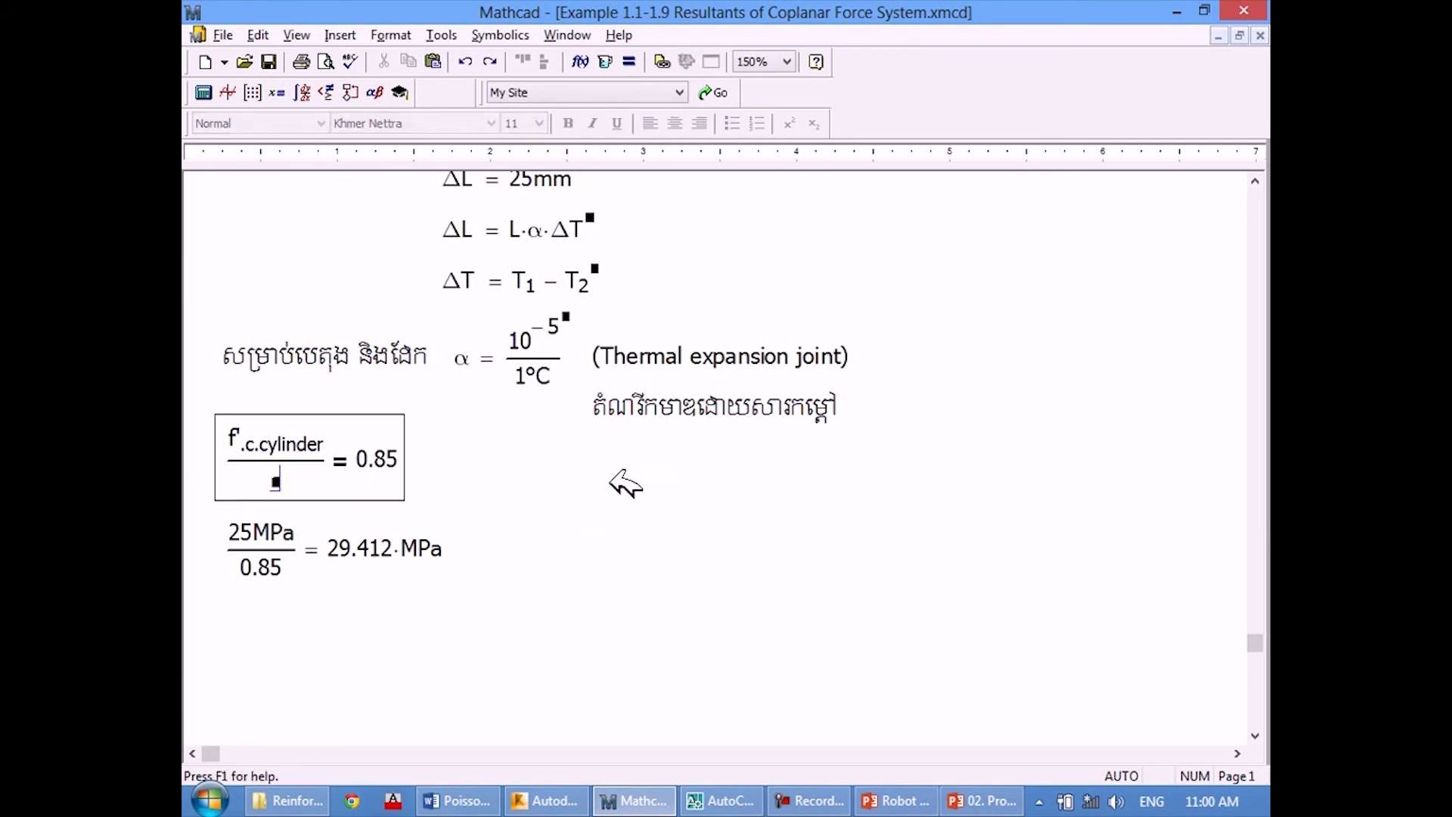
{"action": "key", "text": "ctrl+z"}
{"action": "type", "text": "*"}
{"action": "key", "text": "ctrl+v"}
{"action": "left_click", "coordinate": [623, 513]}
{"action": "left_click", "coordinate": [442, 459]}
{"action": "left_click", "coordinate": [648, 551]}
{"action": "scroll", "coordinate": [643, 554], "scroll_direction": "up", "scroll_amount": 1}
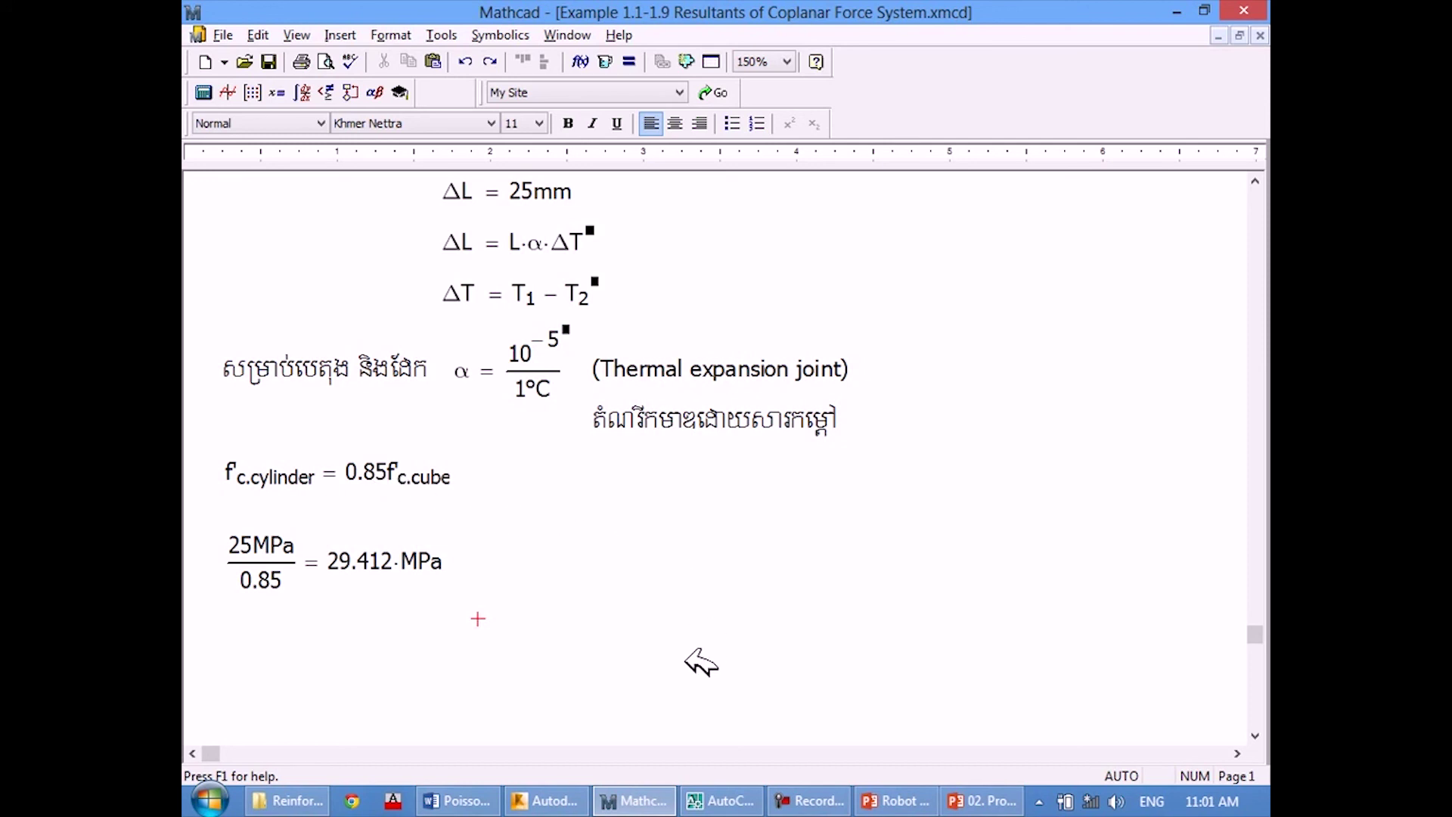
Review CON25MPa concrete at 25.00 MPa cylindrical; dismiss the new-name warning after Add, adding nothing.
{"action": "left_click", "coordinate": [556, 791]}
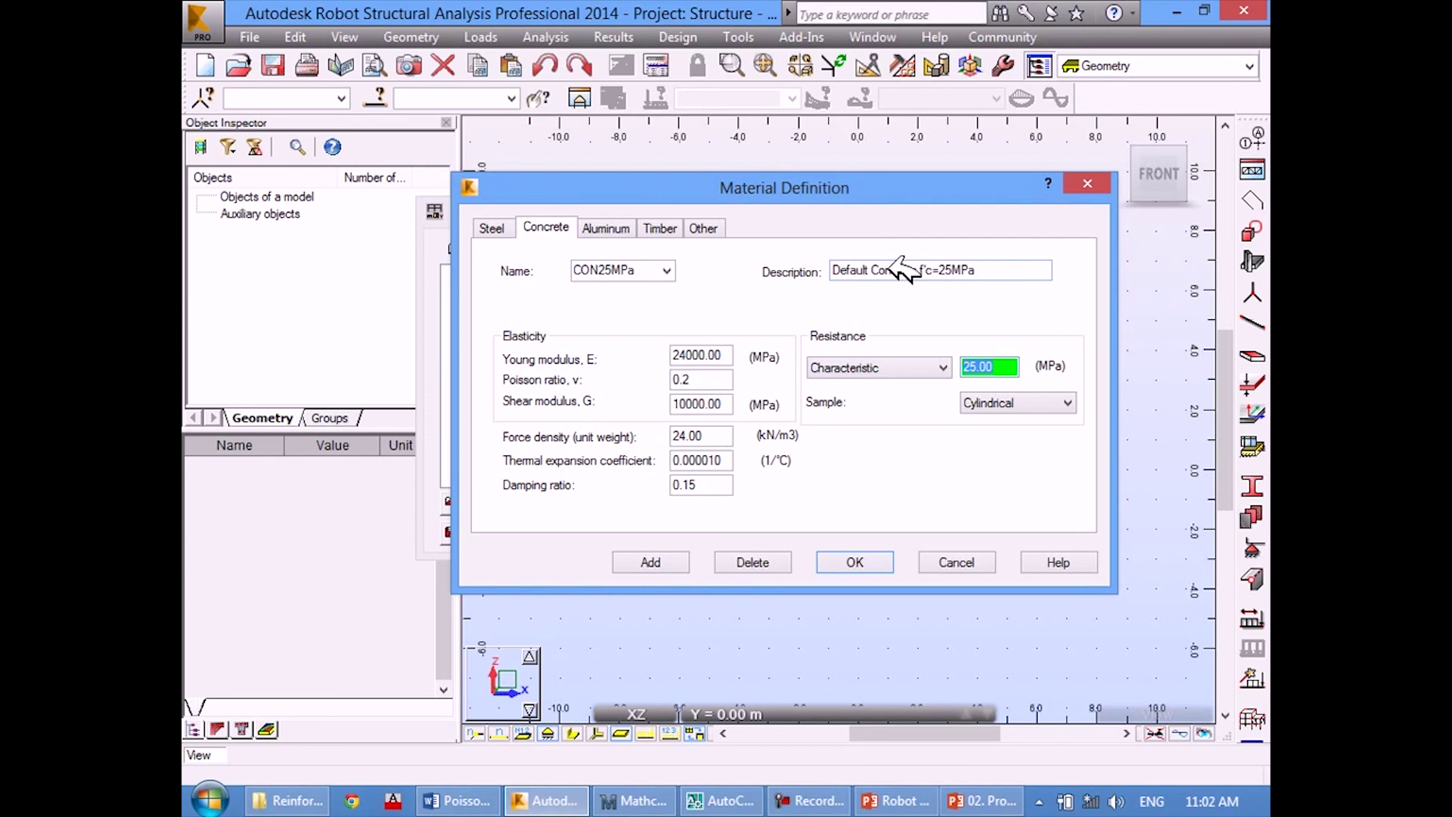
{"action": "left_click", "coordinate": [981, 269]}
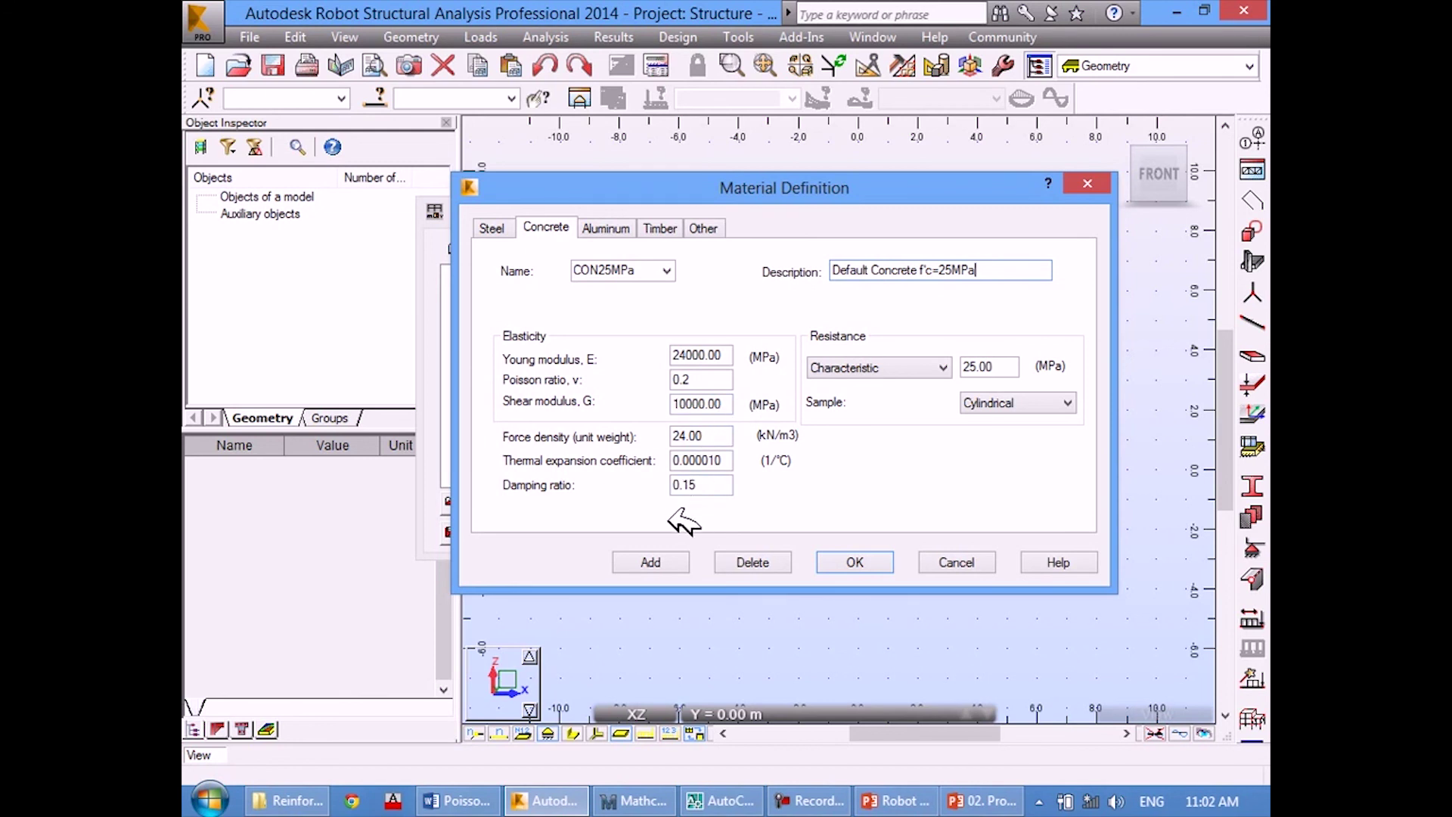
{"action": "left_click", "coordinate": [662, 560]}
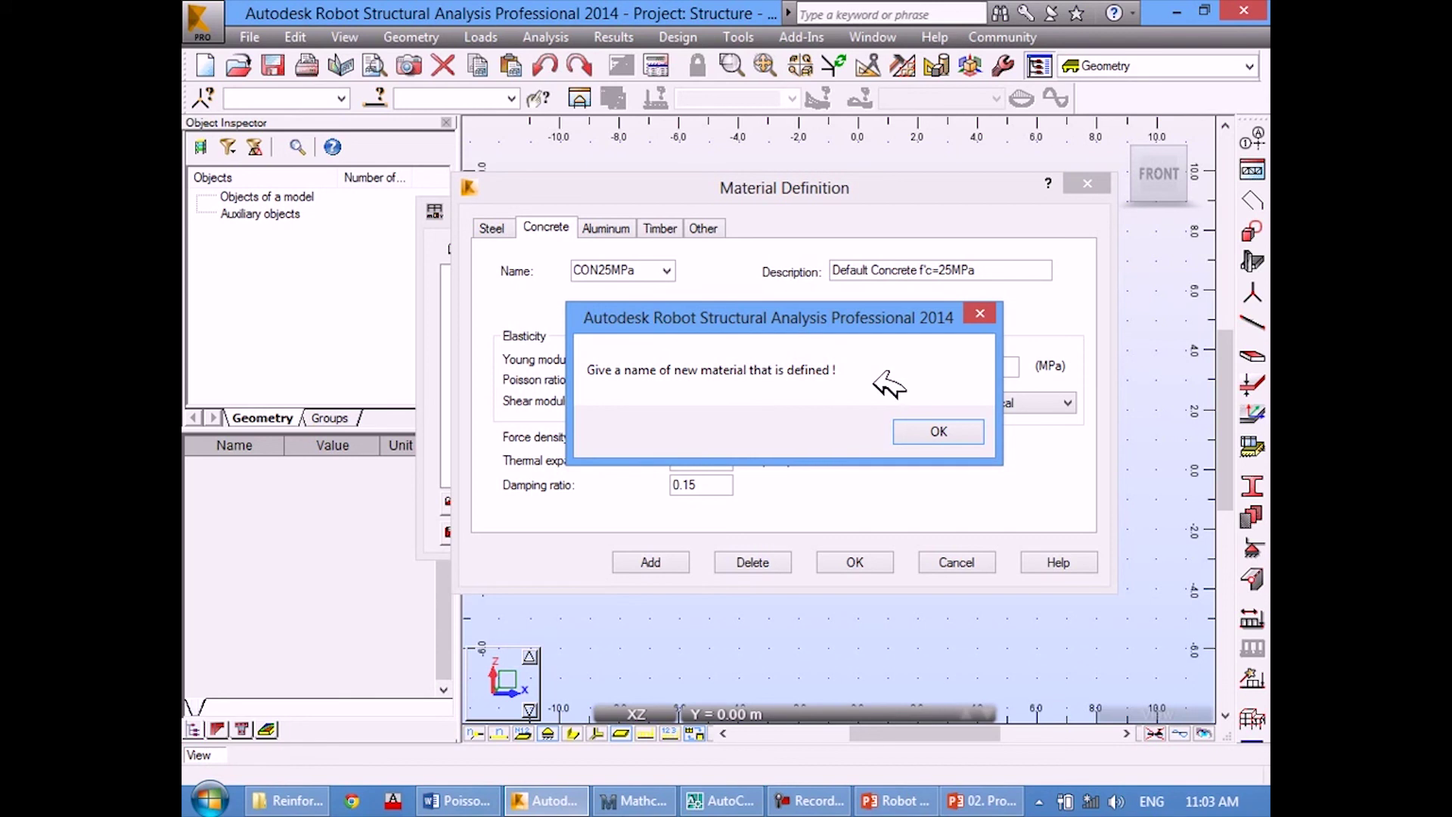
{"action": "left_click", "coordinate": [972, 423]}
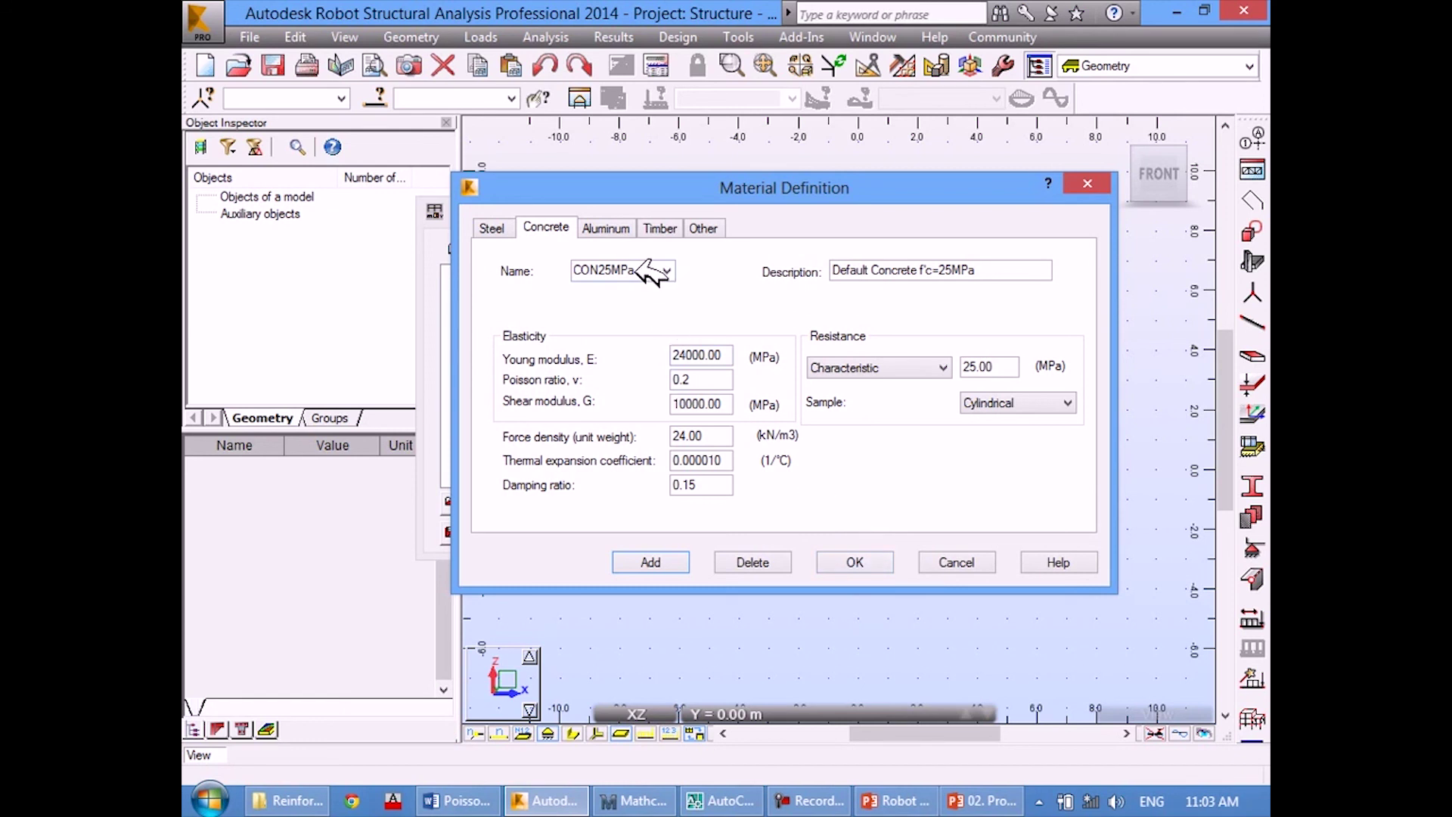
Accept the material definition, keep CON25MPa as Job Preferences concrete, and show Design codes.
{"action": "left_click", "coordinate": [870, 560]}
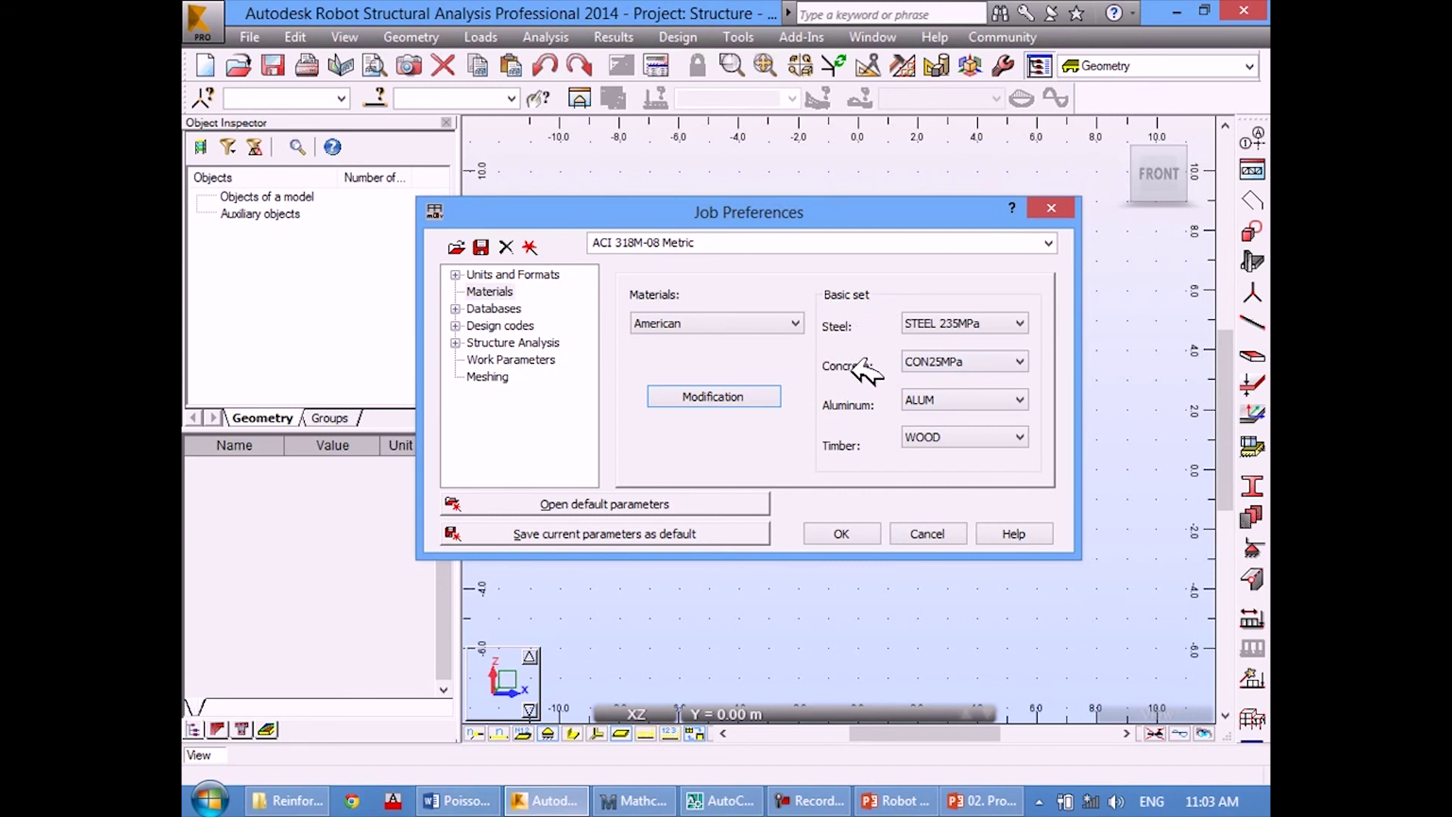
{"action": "left_click", "coordinate": [942, 363]}
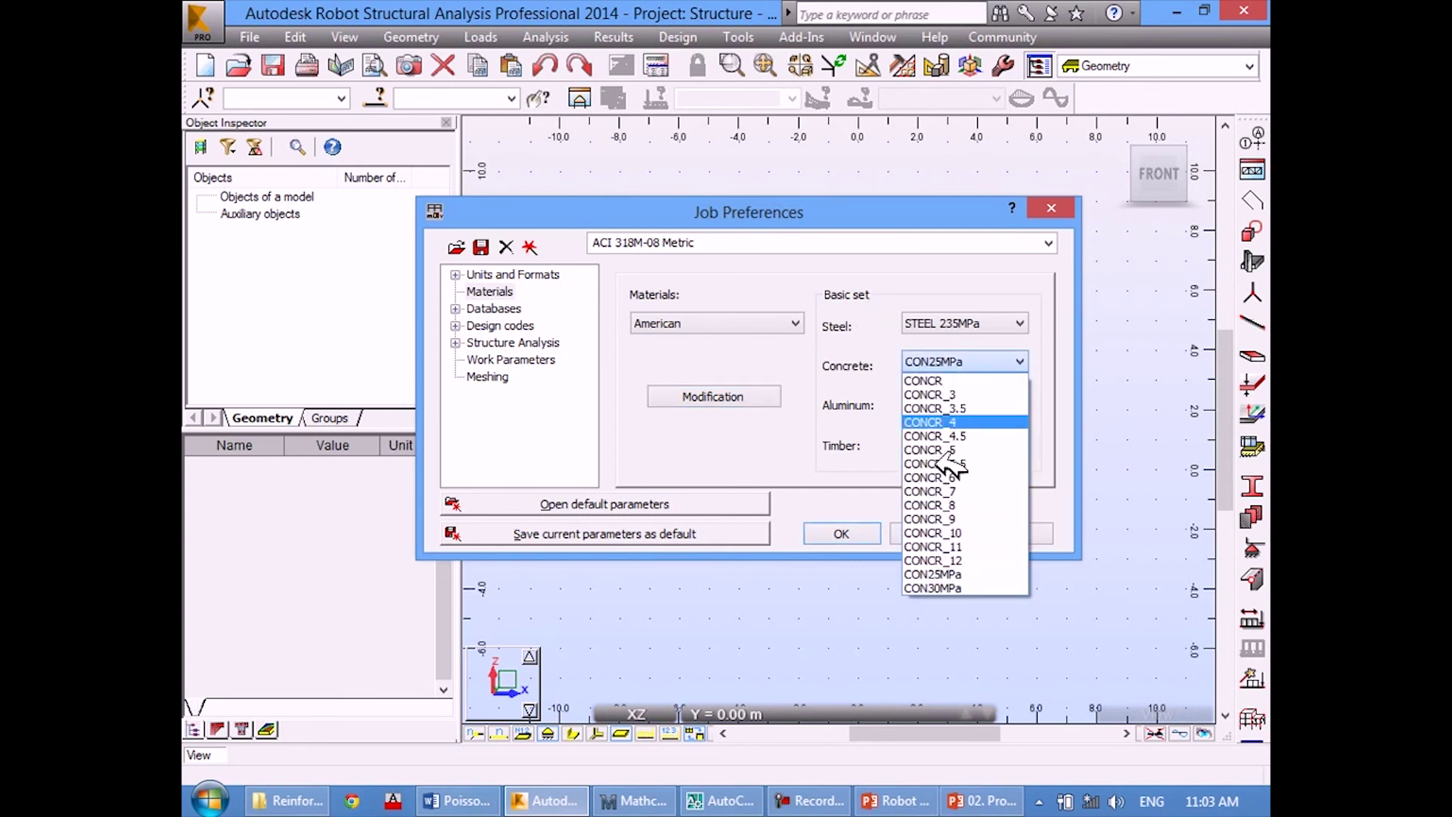
{"action": "left_click", "coordinate": [944, 577]}
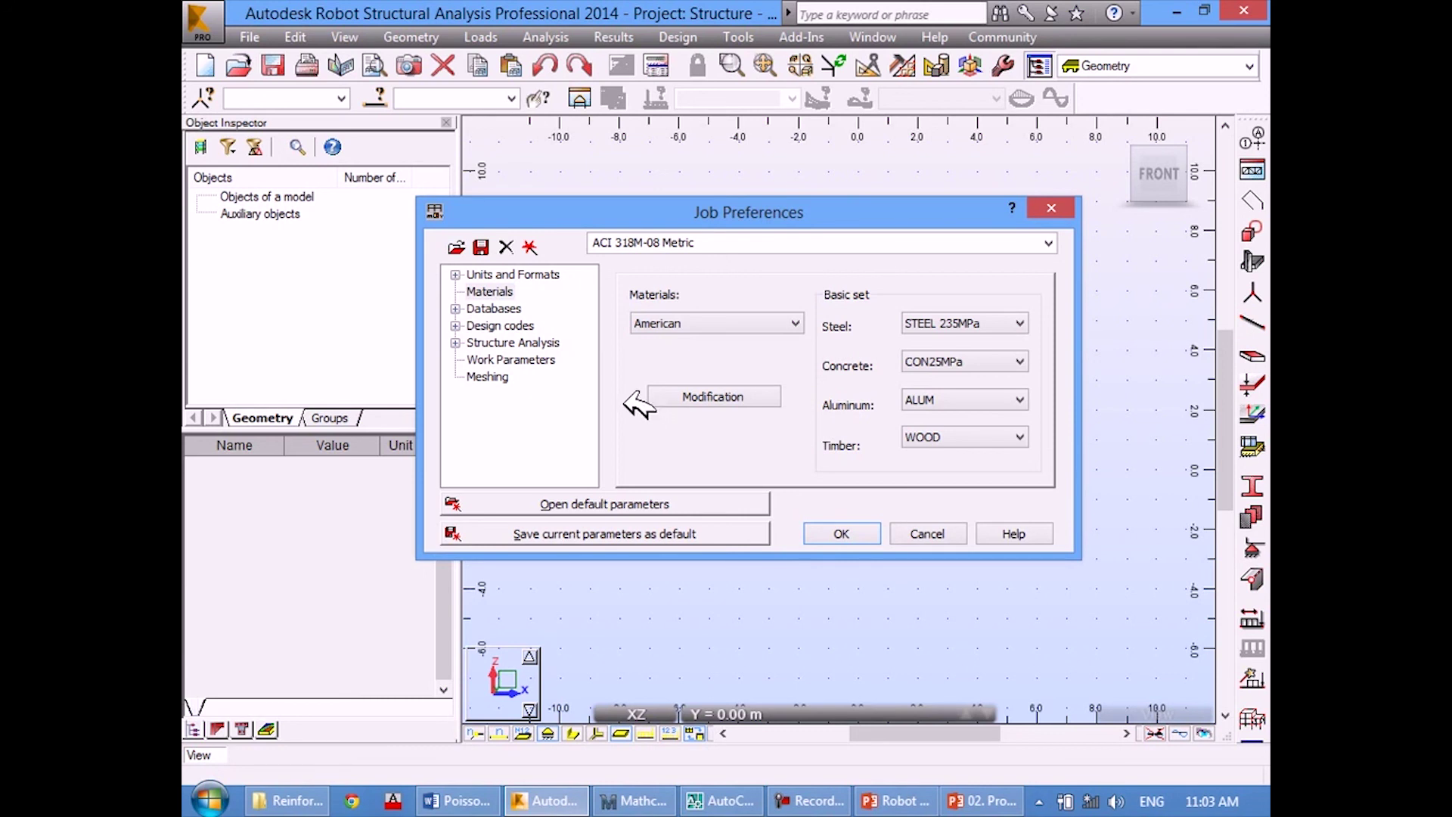
{"action": "left_click", "coordinate": [498, 326]}
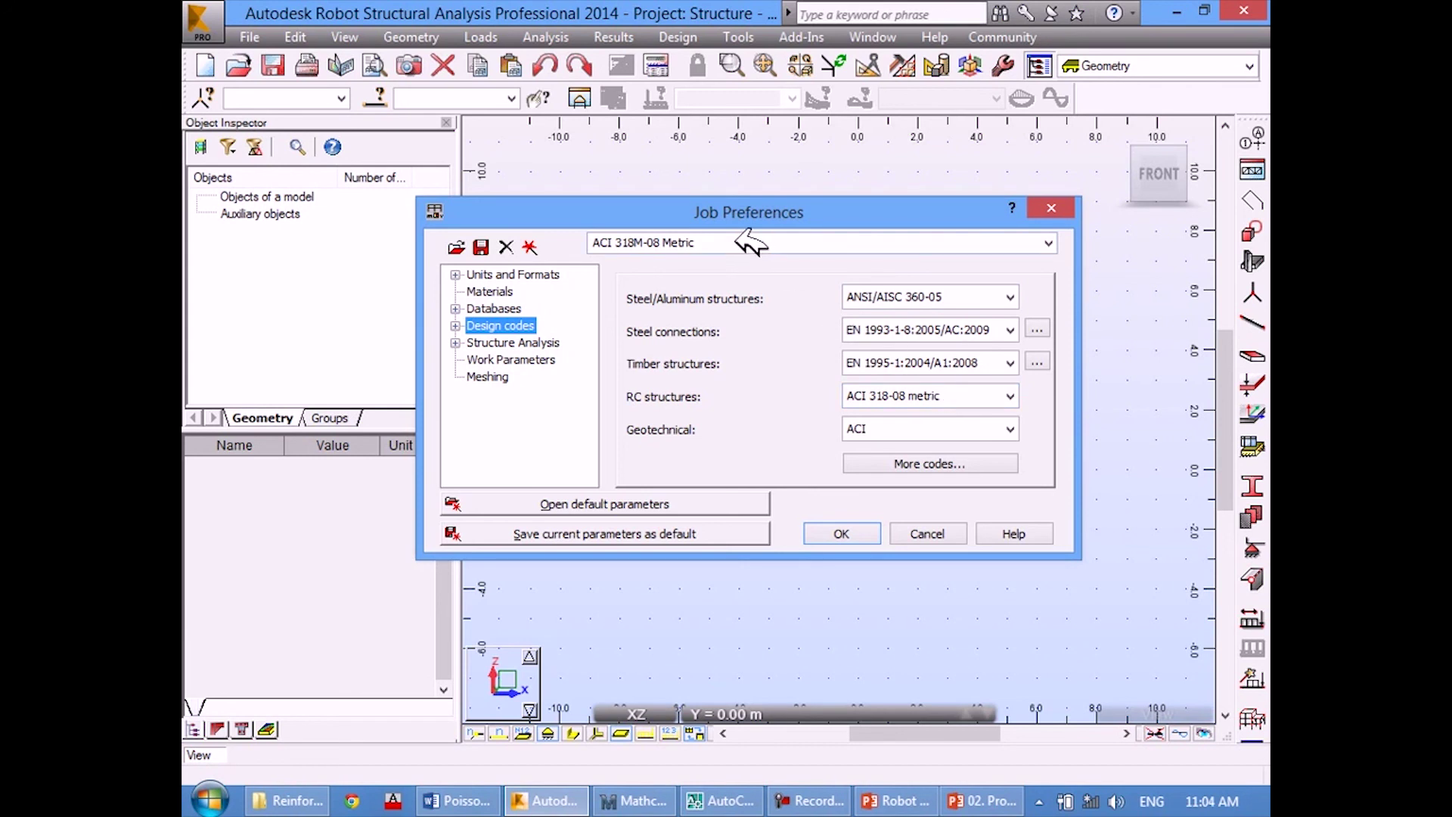
Save the ACI 318M-08 Metric preference set as the default parameters.
{"action": "left_click", "coordinate": [712, 241]}
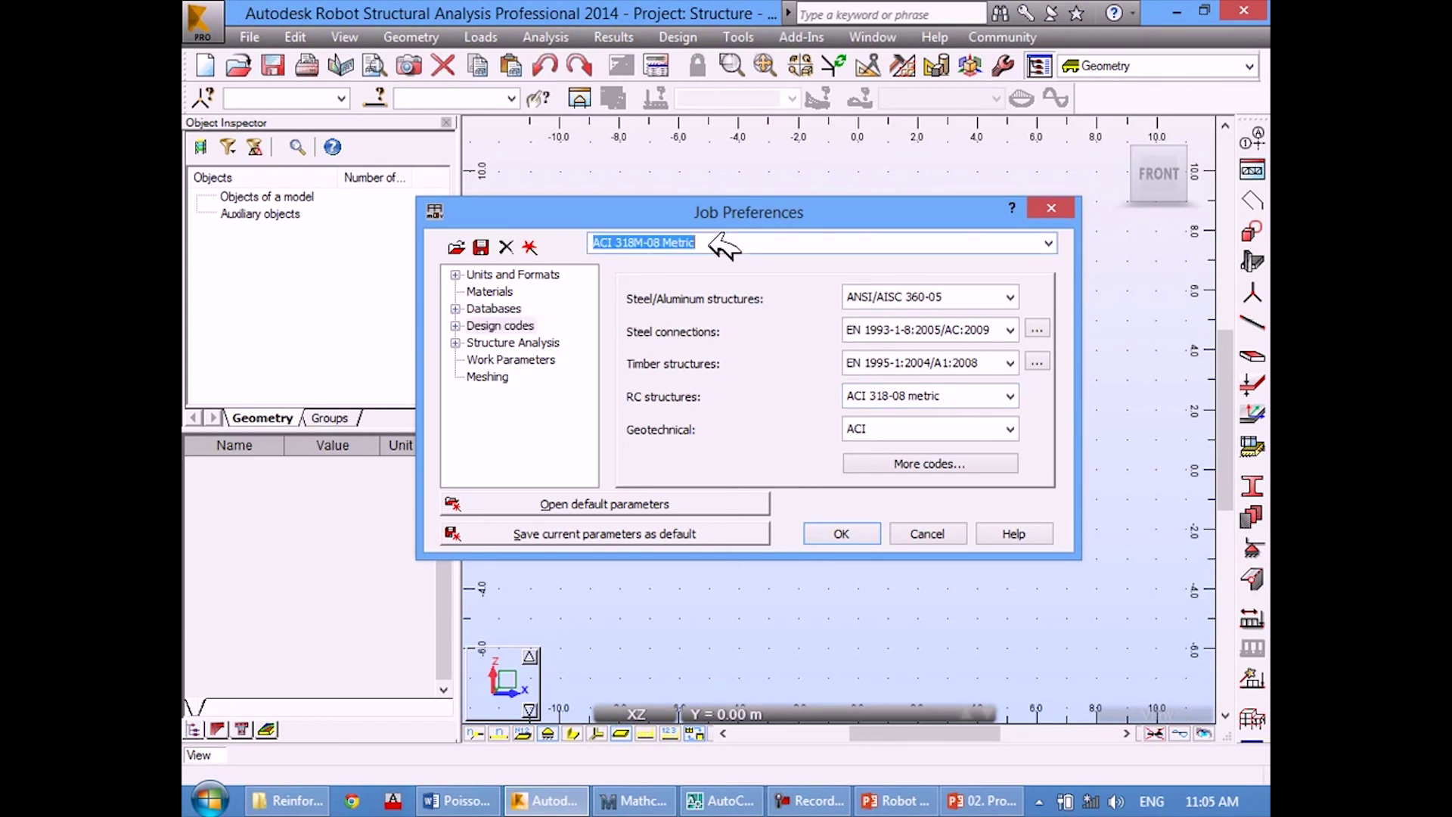
{"action": "left_click", "coordinate": [722, 243]}
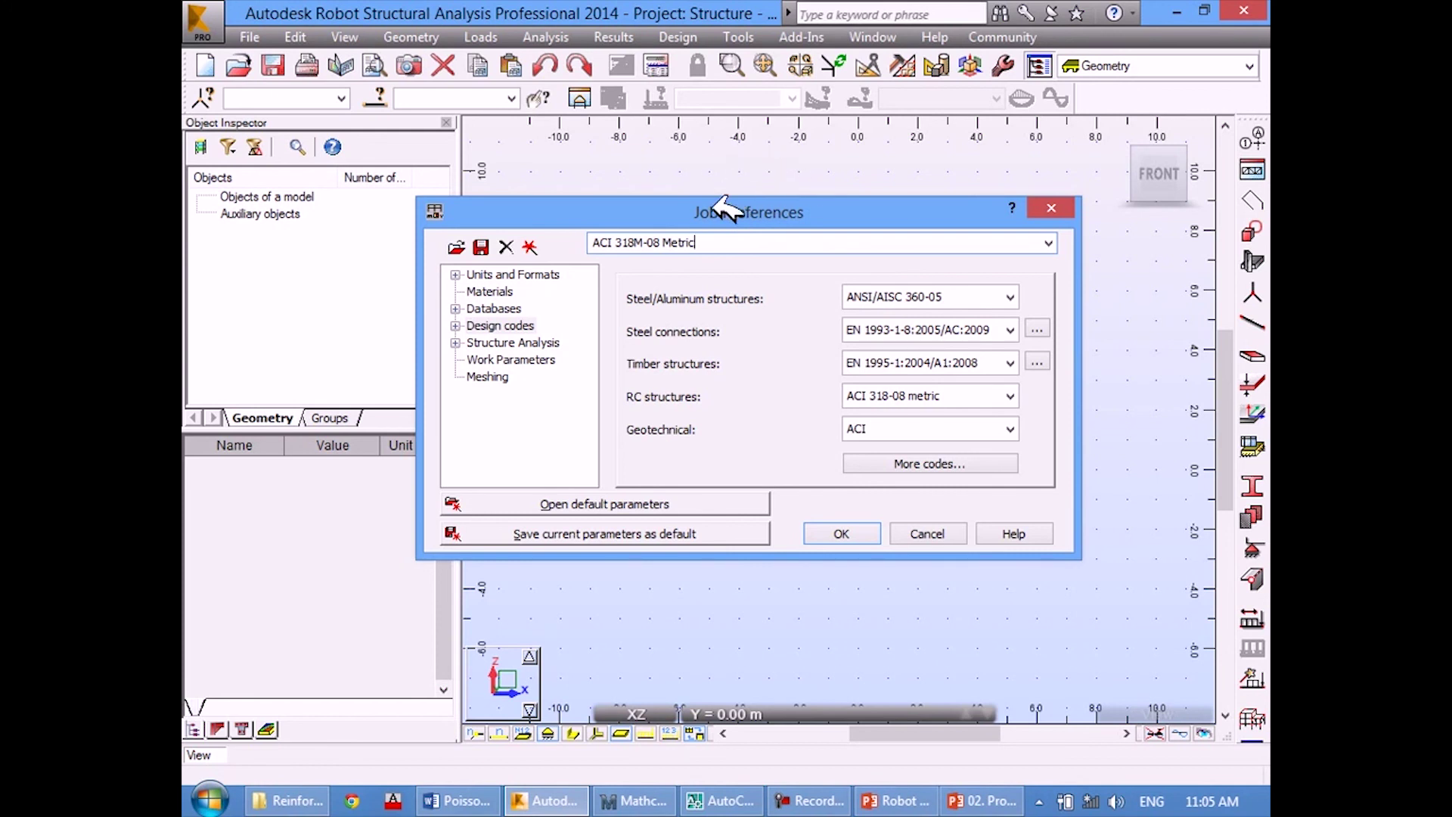
{"action": "left_click_drag", "start_coordinate": [725, 242], "coordinate": [578, 236]}
{"action": "left_click", "coordinate": [733, 241]}
{"action": "left_click", "coordinate": [678, 529]}
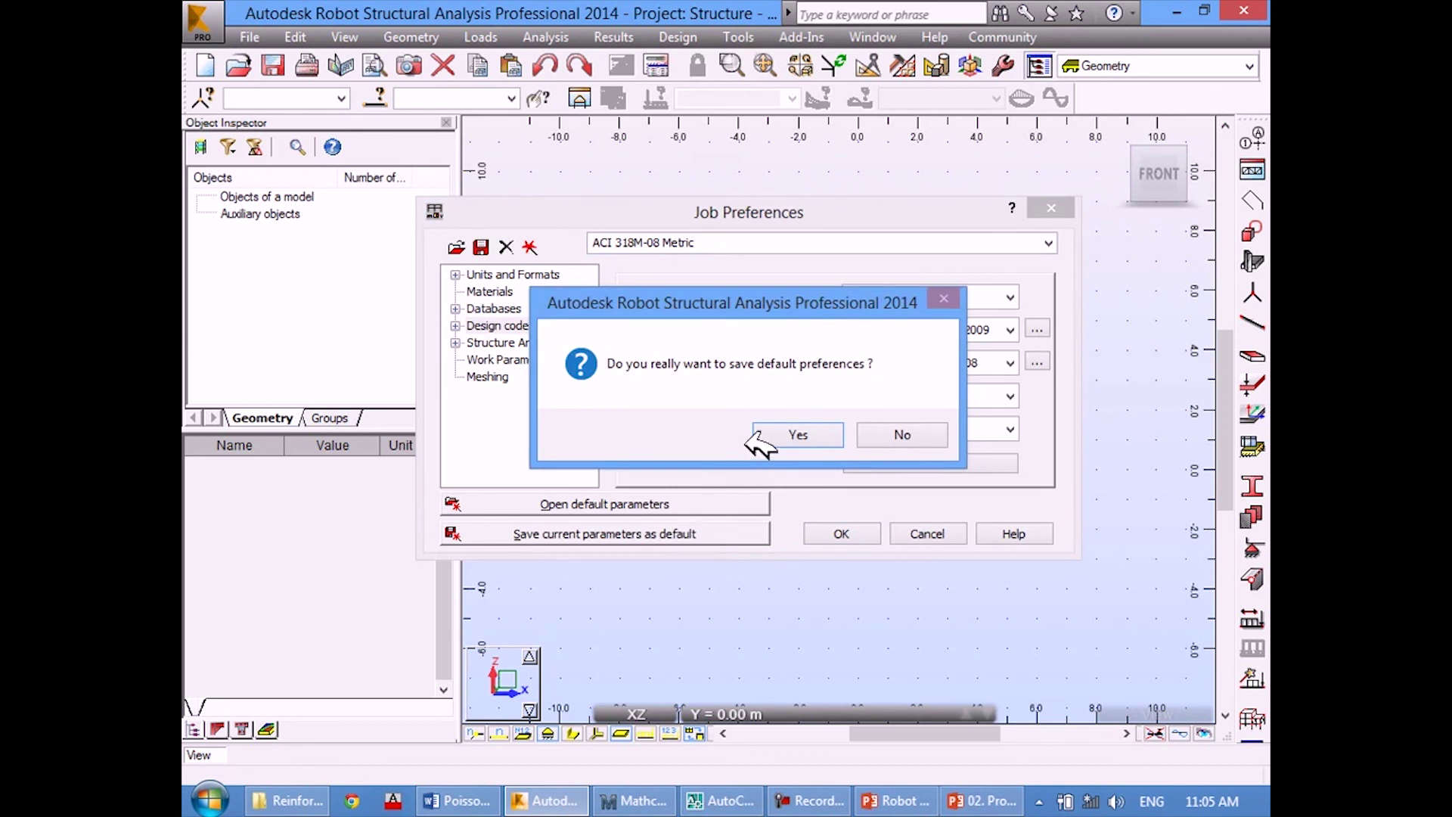
{"action": "left_click", "coordinate": [796, 433]}
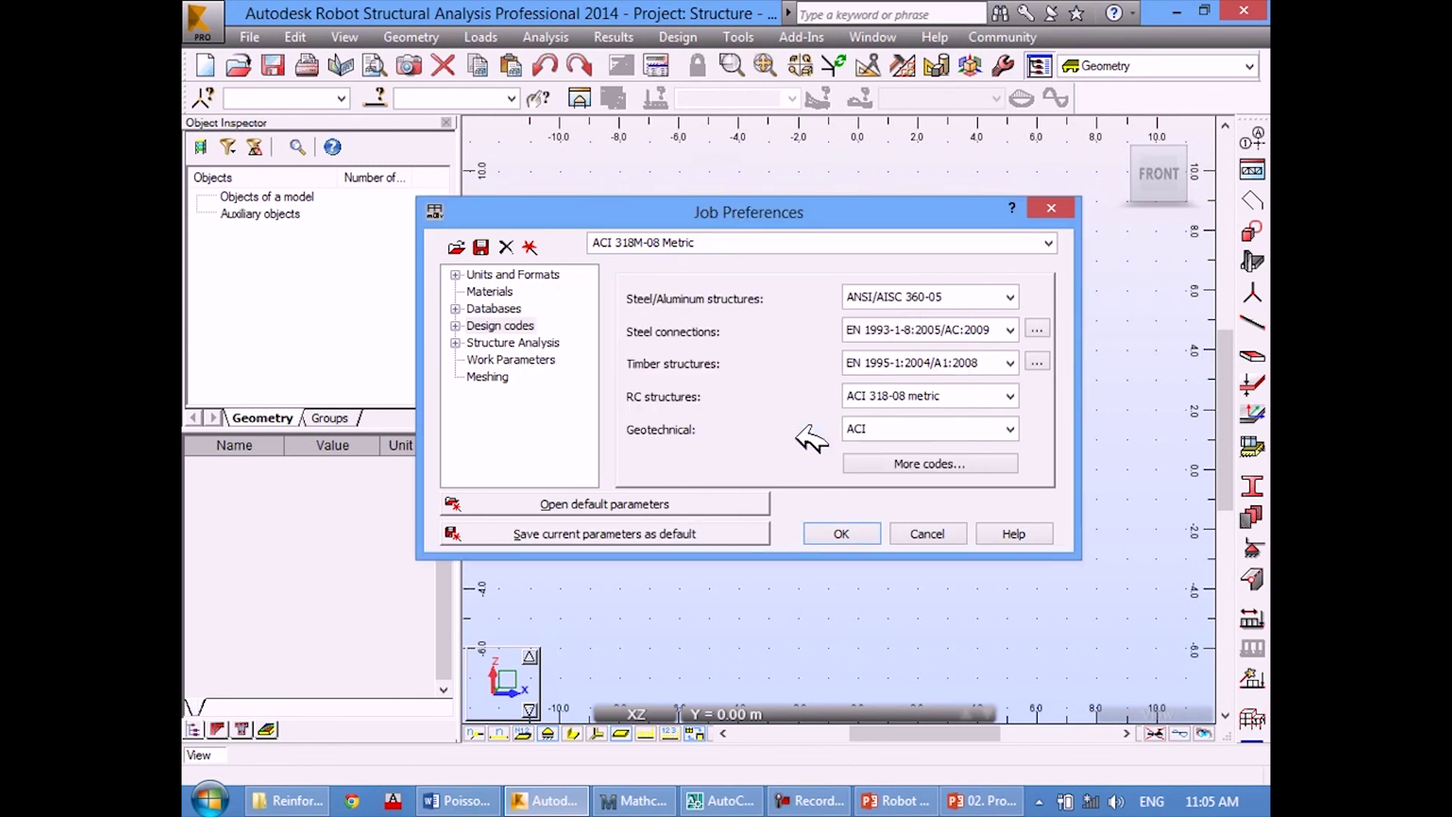
Keep ACI 318M-08 Metric as the preference set and close Job Preferences.
{"action": "left_click", "coordinate": [1049, 241]}
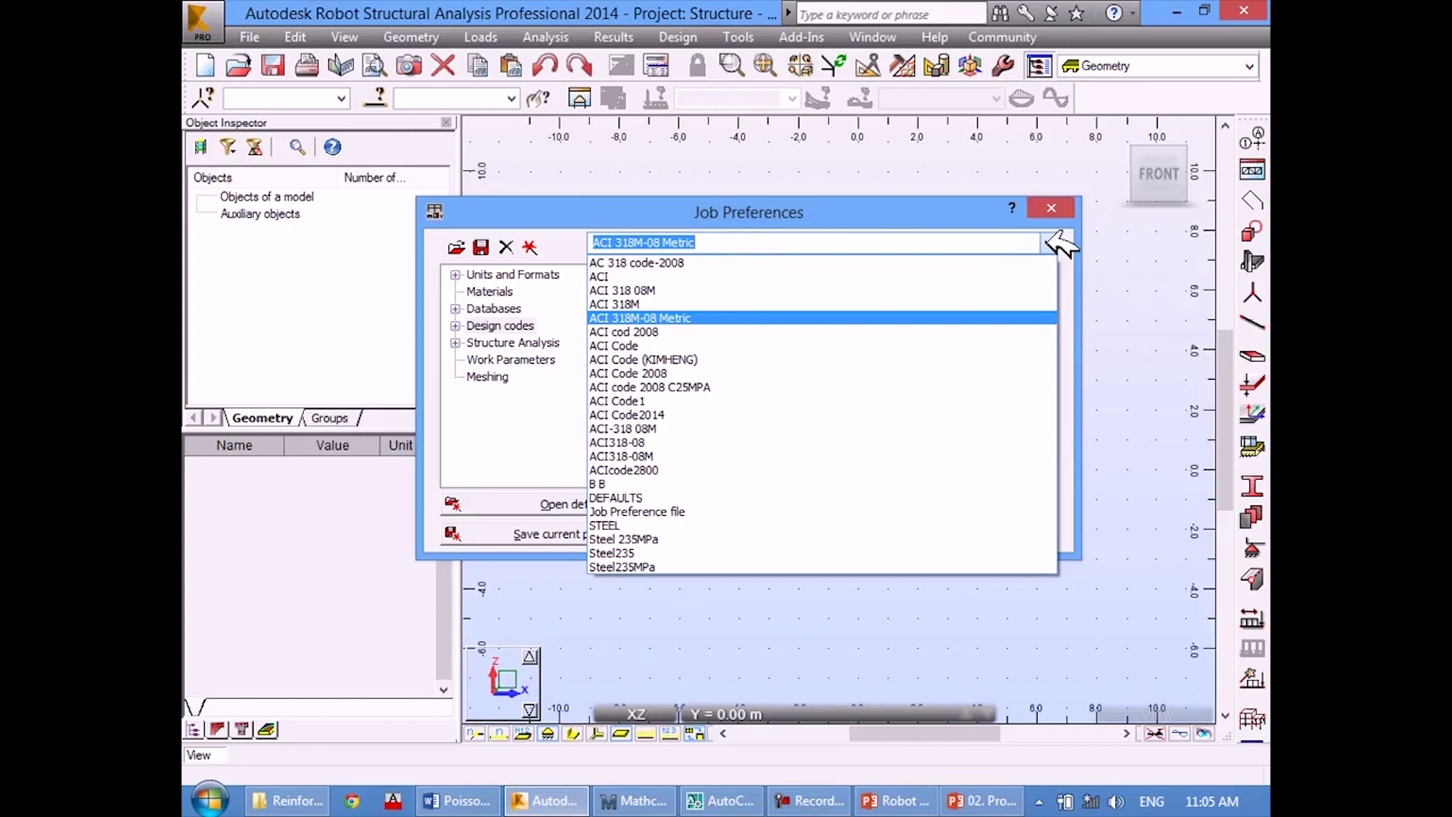
{"action": "left_click", "coordinate": [1062, 243]}
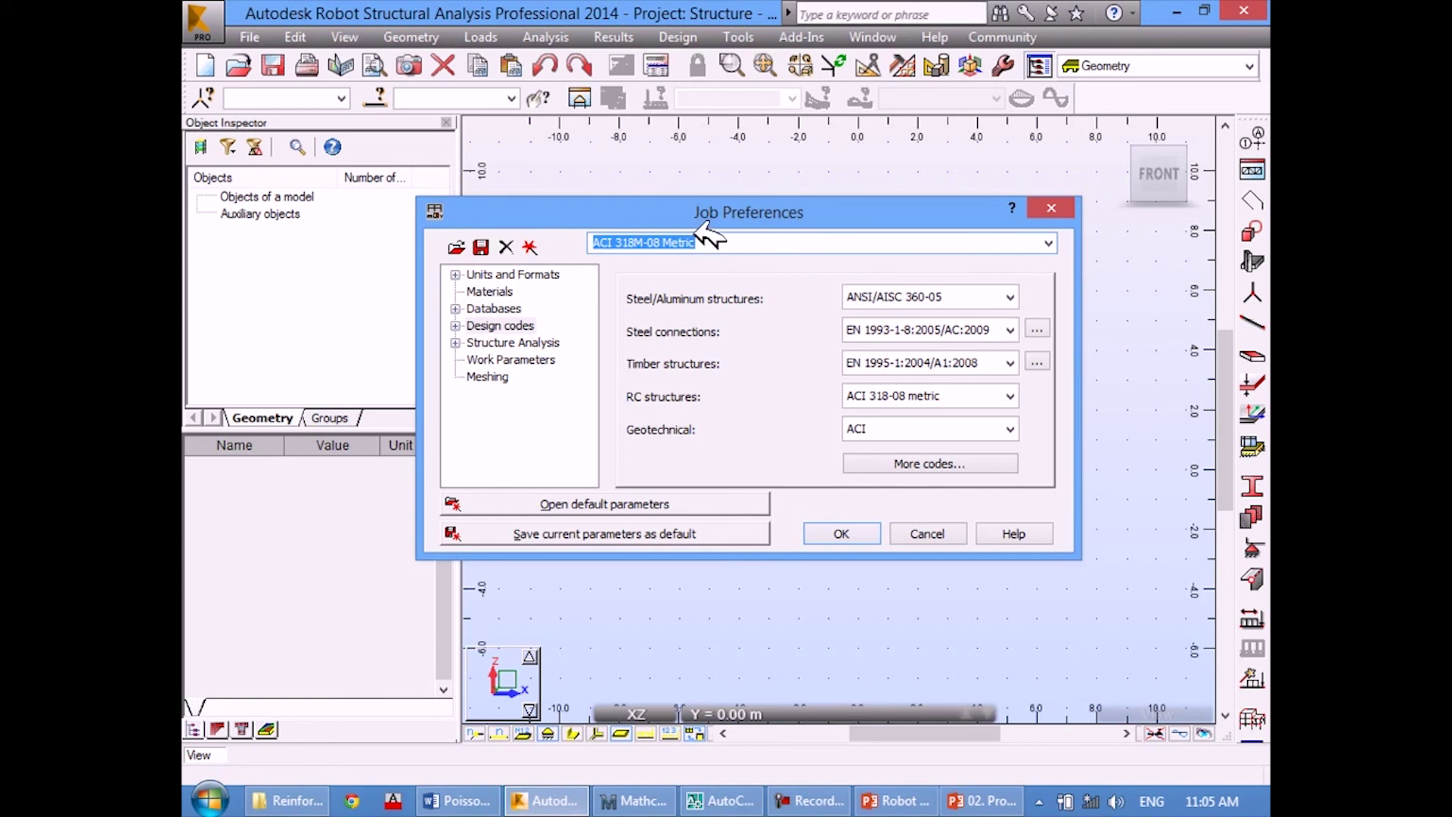
{"action": "left_click", "coordinate": [715, 237]}
{"action": "left_click", "coordinate": [855, 530]}
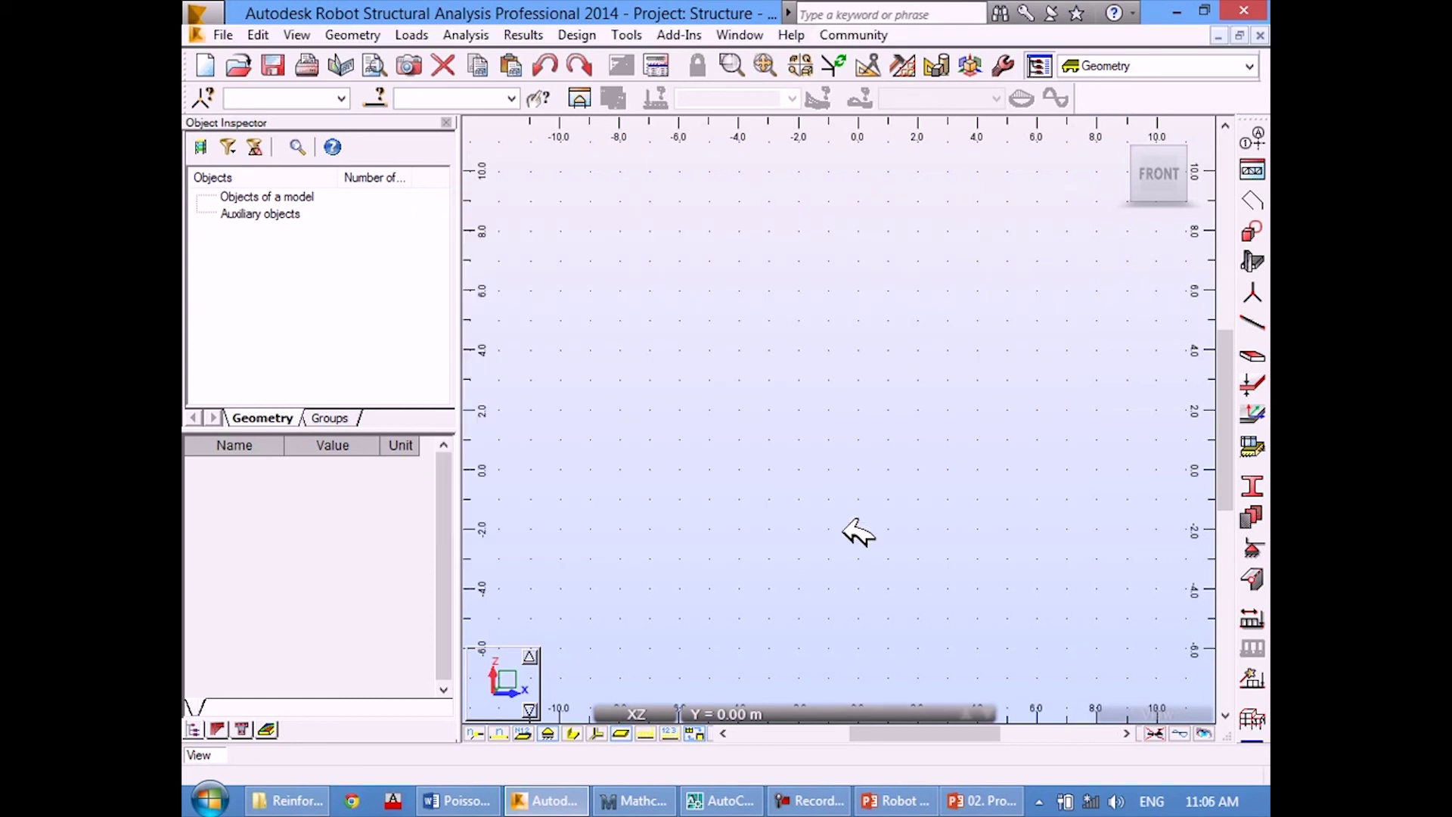